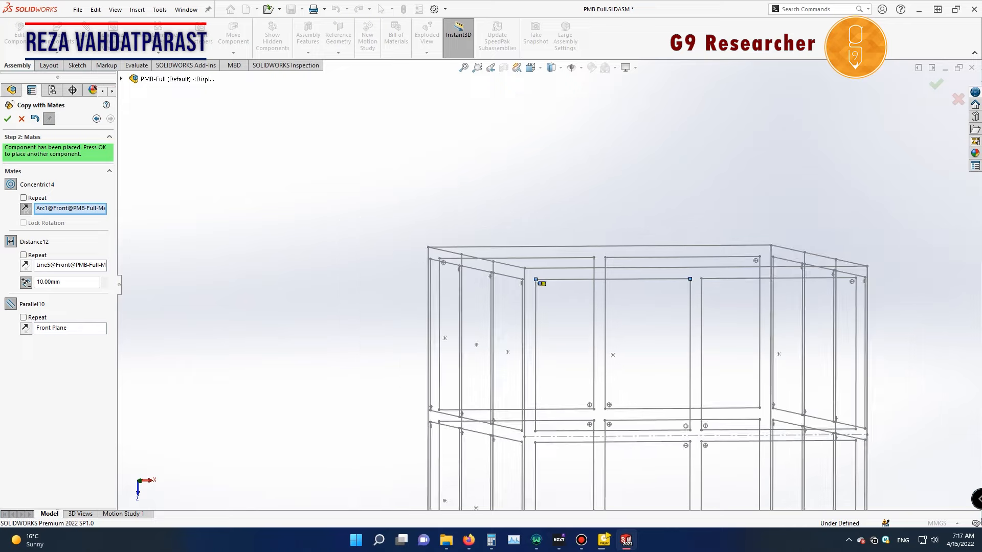
Step: Place an elbow on the lower-left Front panel's upper inner-corner circle, 10 mm from the edge line and parallel to the Right Plane
click(7, 119)
scroll(547, 282, up, 15)
scroll(615, 365, down, 4)
scroll(616, 364, up, 1)
middle_drag(616, 364, 588, 404)
scroll(563, 358, down, 3)
scroll(665, 133, down, 11)
click(547, 222)
click(542, 169)
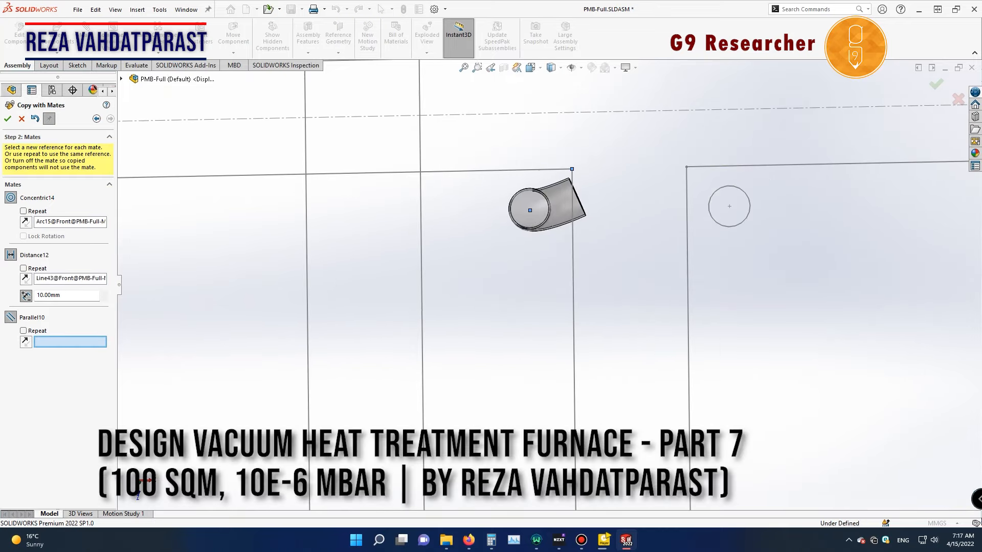
scroll(548, 284, up, 14)
click(122, 79)
click(168, 147)
click(8, 119)
Step: Copy that elbow with its mates onto the lower-right Front panel's upper inner-corner circle, 10 mm from its edge, parallel to the Right Plane
scroll(568, 297, down, 8)
click(474, 221)
scroll(533, 204, down, 4)
click(110, 119)
click(531, 252)
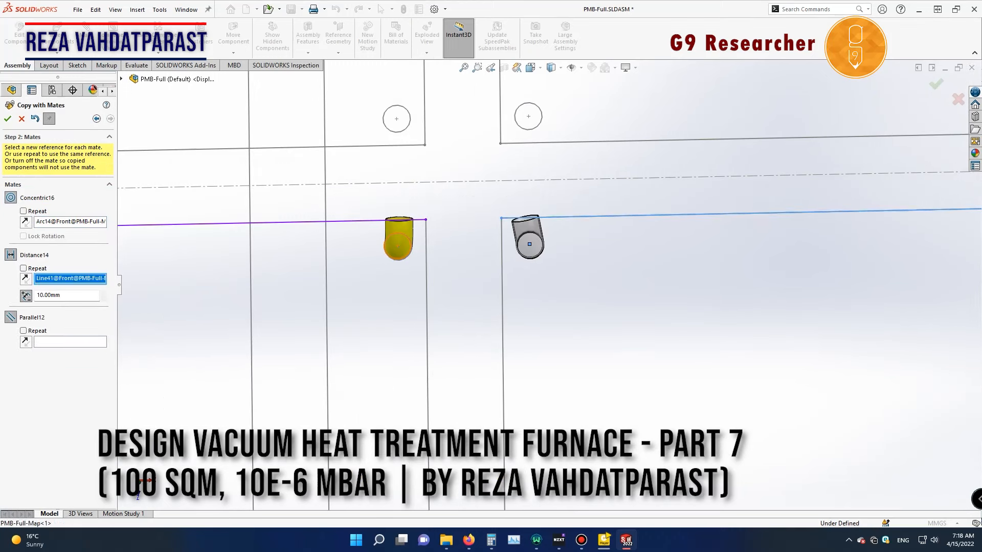
click(550, 217)
click(121, 79)
key(f)
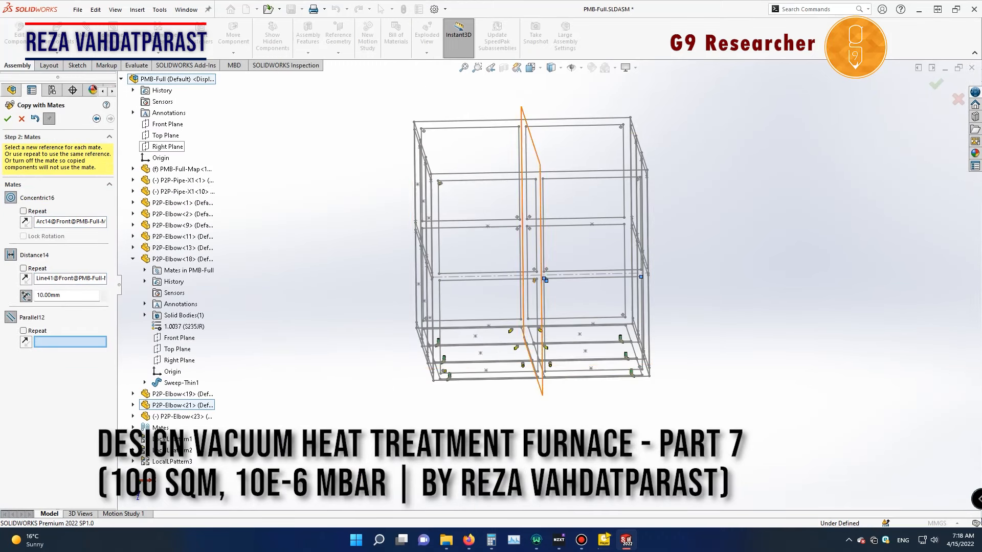
click(168, 146)
scroll(537, 282, down, 4)
scroll(548, 274, down, 5)
click(8, 119)
Step: Place an elbow at the upper-left Front panel's lower inner corner, parallel to the Right Plane, reversing the concentric and parallel alignments
click(496, 213)
click(489, 226)
scroll(488, 226, up, 9)
click(121, 79)
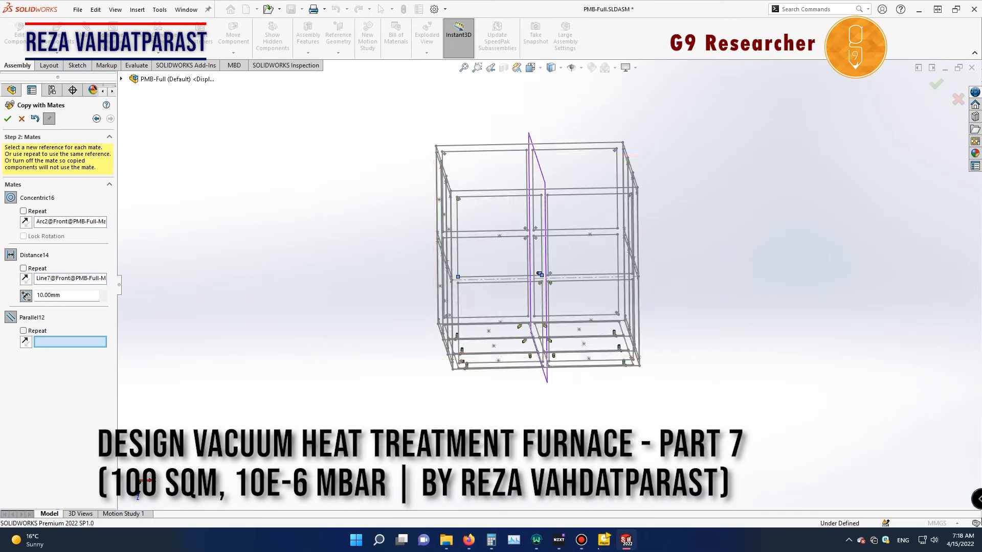
click(167, 147)
scroll(563, 287, down, 8)
click(26, 208)
click(26, 328)
click(8, 119)
Step: Place an elbow on the upper-right Front panel's lower inner-corner circle, 10 mm from its bottom edge and parallel to the Right Plane
click(647, 239)
click(651, 256)
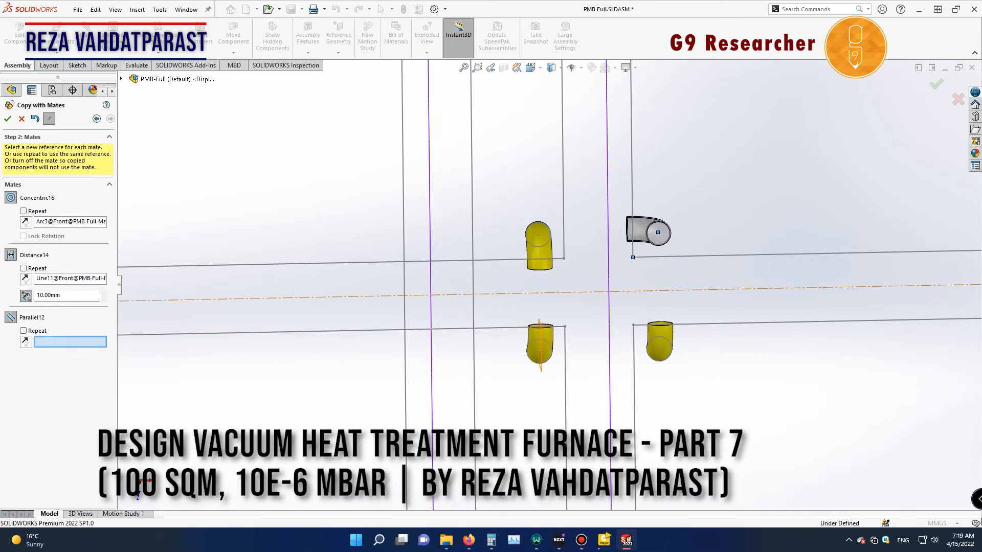
scroll(652, 257, up, 9)
click(121, 79)
click(168, 147)
scroll(558, 282, down, 8)
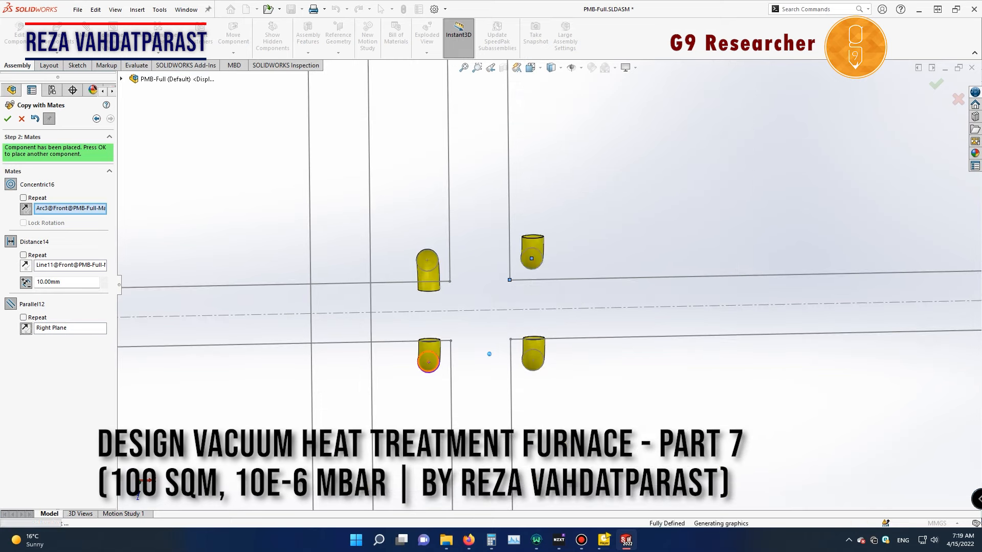
click(8, 119)
Step: Place an elbow at the outer lower corner of the lower-right Front panel, parallel to the Front Plane with that alignment reversed
scroll(543, 288, up, 9)
scroll(379, 164, down, 3)
scroll(450, 215, up, 3)
scroll(621, 327, down, 4)
scroll(589, 327, up, 3)
key(ctrl+space)
click(567, 327)
scroll(608, 366, down, 4)
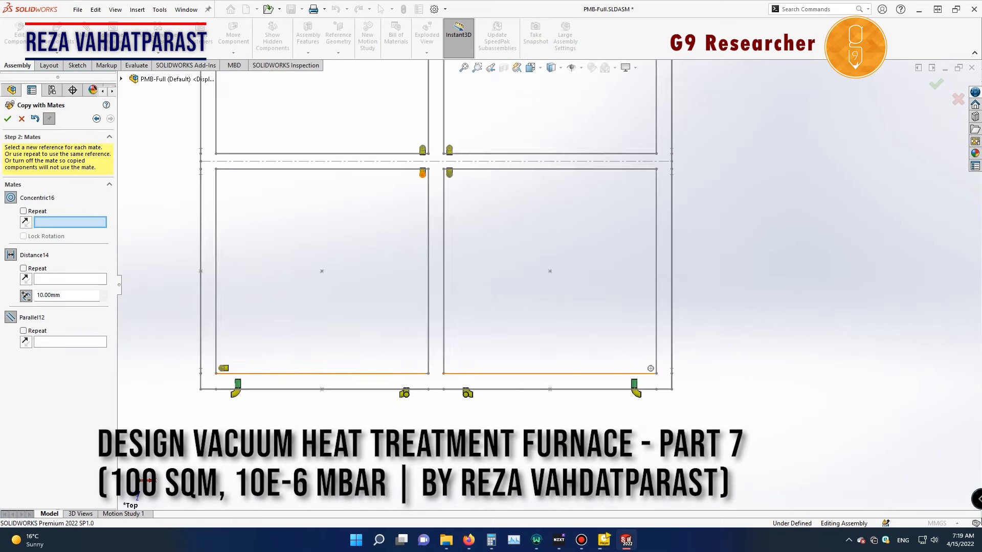
scroll(593, 374, down, 4)
click(122, 79)
click(168, 127)
click(25, 327)
click(8, 119)
scroll(409, 327, up, 8)
scroll(534, 292, up, 4)
middle_drag(593, 307, 521, 322)
key(space)
click(435, 327)
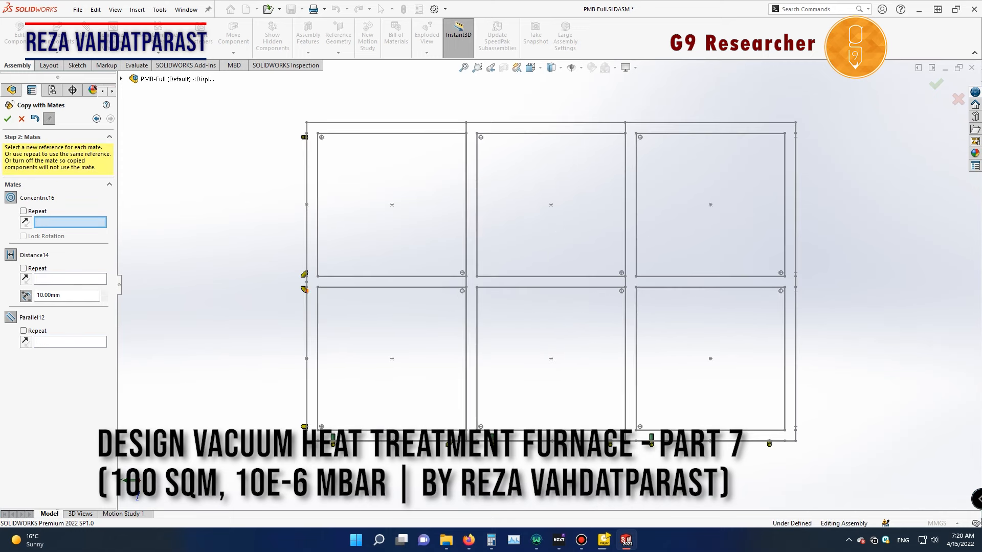
scroll(286, 112, down, 4)
click(375, 171)
click(364, 199)
scroll(460, 255, up, 5)
click(121, 79)
click(173, 136)
scroll(562, 307, down, 4)
middle_drag(435, 231, 522, 240)
scroll(452, 201, down, 8)
scroll(541, 281, up, 10)
click(22, 119)
Step: Hide the Bottom, Front and Right sketches of the PMB-Full-Map component
scroll(550, 285, up, 5)
middle_drag(588, 317, 629, 320)
scroll(598, 327, down, 6)
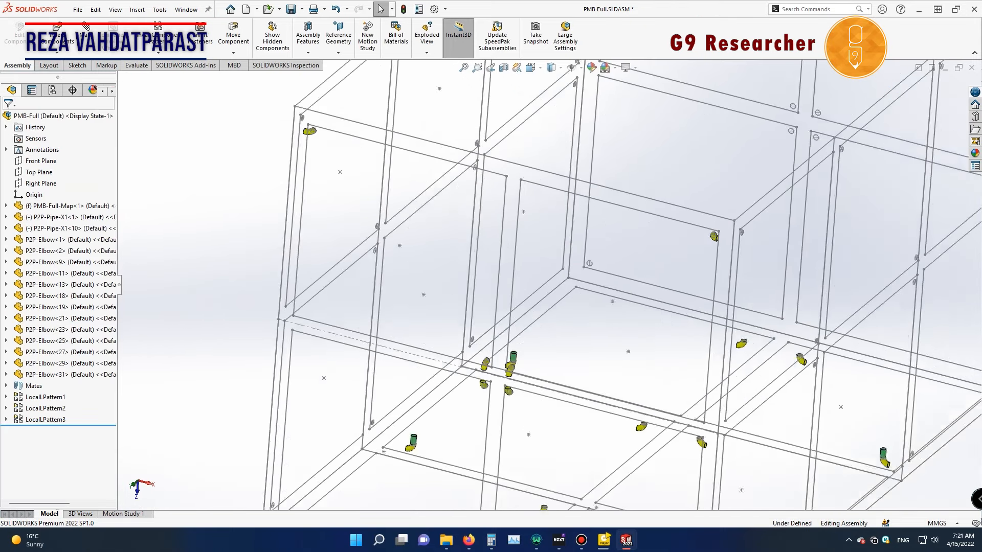
scroll(562, 307, up, 2)
click(6, 206)
click(51, 330)
click(78, 317)
mouse_move(516, 286)
middle_down()
mouse_move(463, 313)
mouse_move(547, 309)
middle_up()
click(52, 408)
click(78, 395)
click(45, 397)
click(77, 384)
Step: Copy the upper Front corner elbow with its mates onto the first upper Left panel's top corner circle, 10 mm from the edge, parallel to Top Plane
mouse_move(450, 307)
middle_down()
mouse_move(532, 296)
mouse_move(568, 276)
middle_up()
click(531, 68)
click(567, 245)
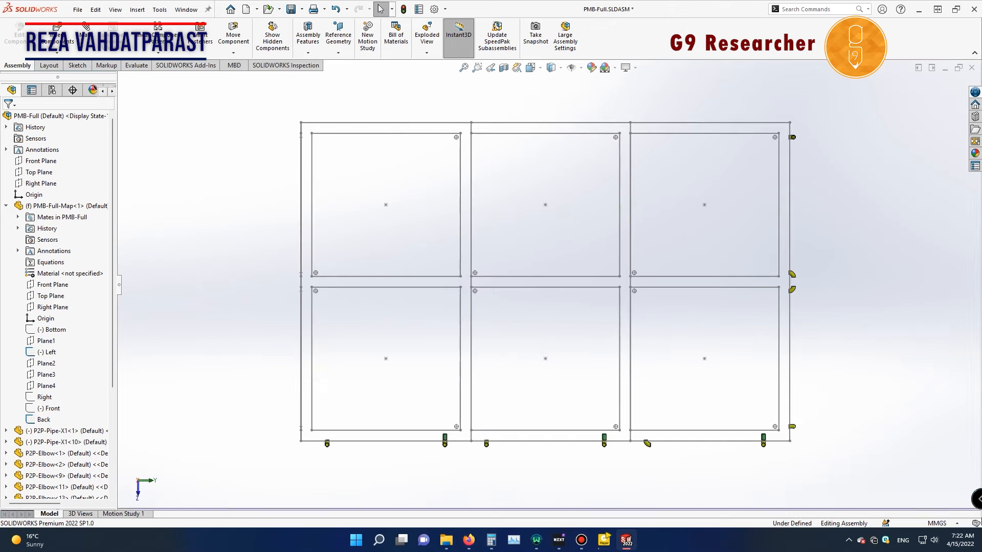
click(792, 137)
click(113, 53)
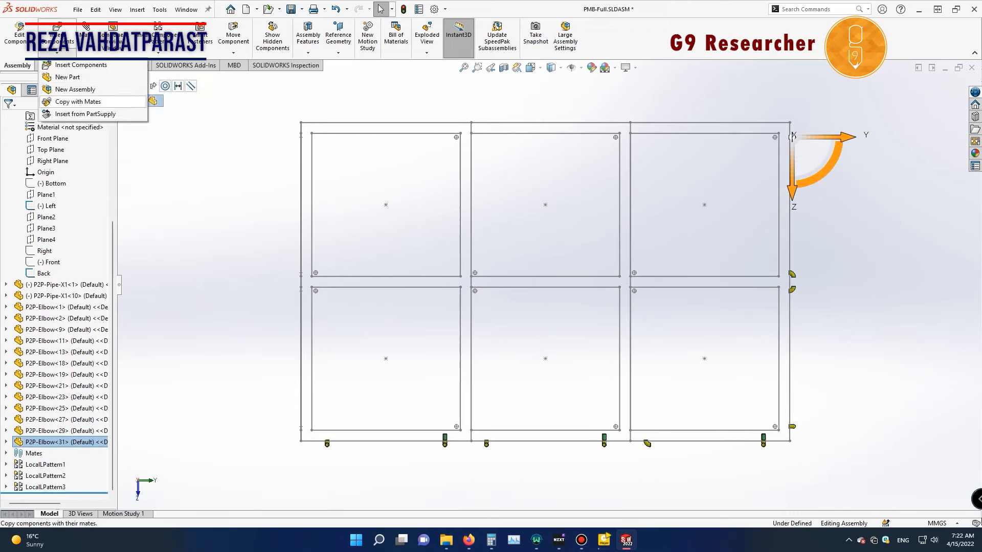
click(110, 103)
mouse_move(624, 205)
middle_down()
mouse_move(547, 215)
mouse_move(624, 206)
middle_up()
scroll(618, 134, down, 6)
click(110, 118)
click(609, 173)
click(598, 157)
scroll(588, 169, up, 8)
click(121, 79)
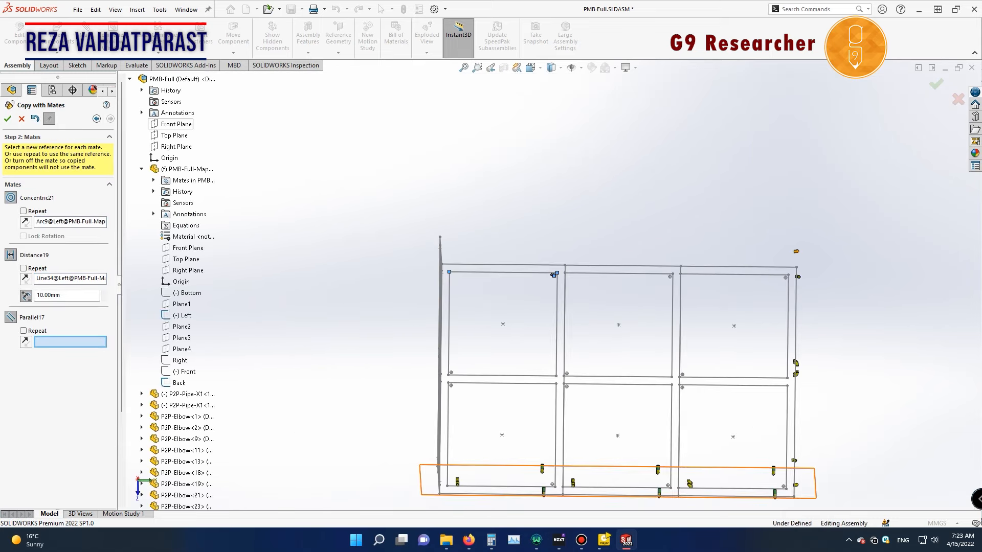
click(175, 135)
scroll(485, 230, down, 8)
scroll(517, 230, up, 8)
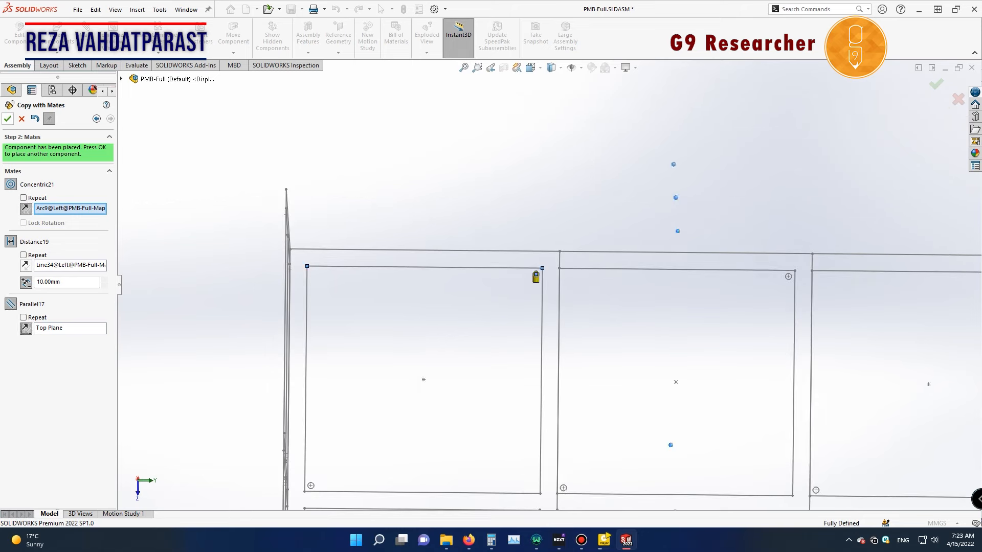
click(8, 118)
Step: Place another elbow on the middle upper Left panel's top corner circle, 10 mm from its top edge and parallel to the Top Plane
scroll(818, 277, down, 8)
click(661, 256)
click(654, 239)
scroll(650, 245, up, 9)
click(121, 79)
click(175, 135)
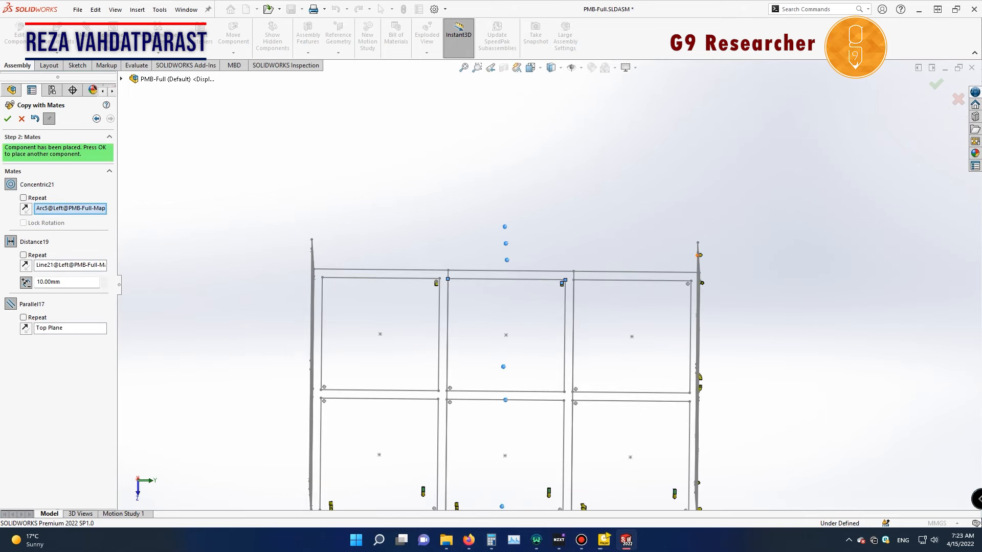
scroll(563, 276, down, 8)
scroll(563, 276, up, 6)
click(8, 119)
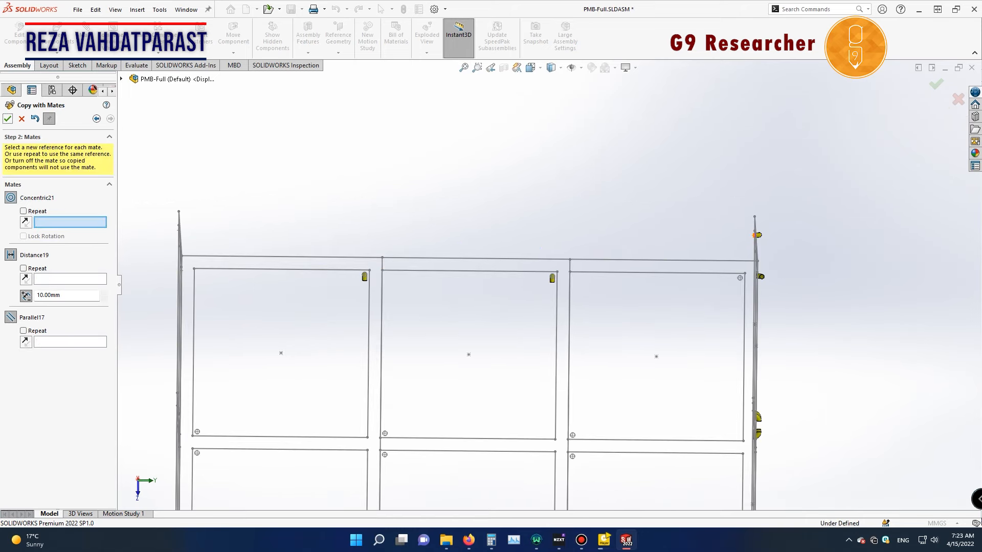
Step: Examine the elbows on the Left side of the frame and the corner circles that still need one
scroll(361, 288, up, 4)
scroll(481, 468, down, 5)
scroll(512, 368, up, 3)
middle_drag(486, 358, 483, 378)
scroll(225, 409, down, 5)
scroll(601, 326, up, 5)
middle_drag(601, 326, 639, 409)
scroll(264, 241, down, 10)
scroll(287, 256, up, 10)
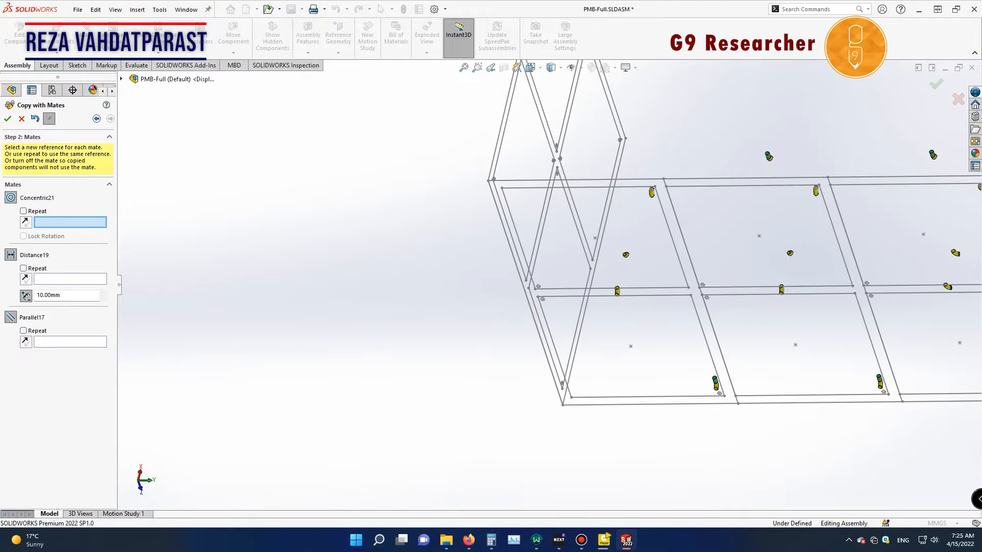
scroll(739, 414, down, 6)
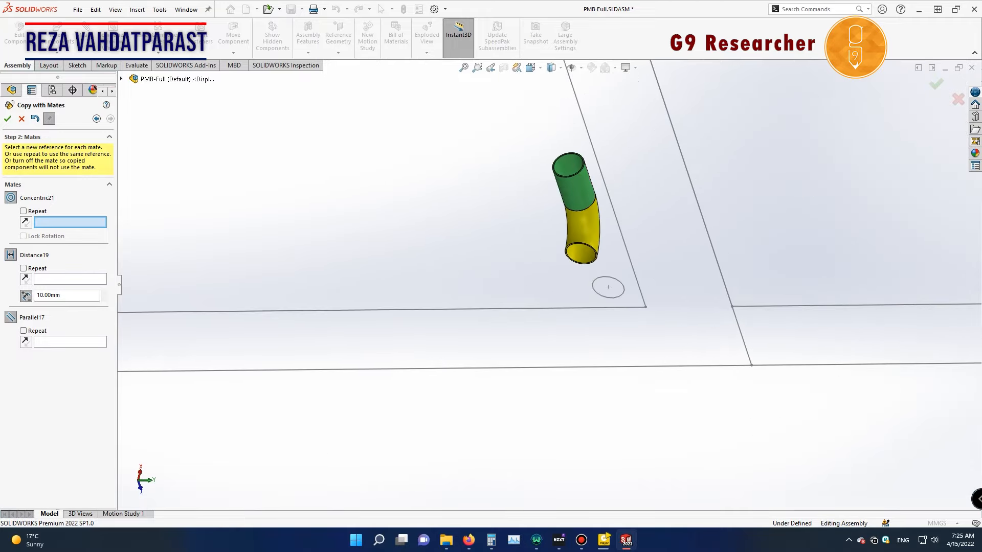
scroll(550, 284, up, 10)
scroll(399, 197, down, 10)
scroll(409, 200, up, 6)
scroll(554, 284, up, 9)
scroll(803, 231, down, 8)
scroll(583, 211, up, 6)
scroll(399, 340, down, 5)
scroll(231, 257, down, 4)
scroll(266, 285, up, 6)
Step: Place an elbow at the first upper Left panel's lower outer corner, 10 mm from its bottom edge, parallel to Top Plane, reversing the concentric alignment
scroll(401, 275, down, 10)
click(532, 293)
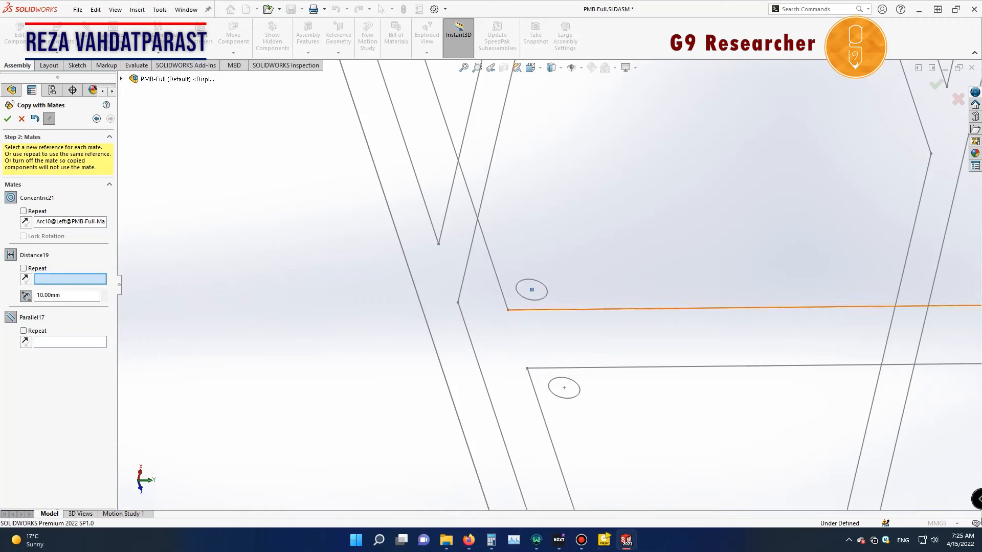
click(538, 308)
scroll(541, 304, up, 11)
click(122, 79)
click(171, 136)
scroll(551, 288, down, 9)
click(25, 209)
click(8, 118)
Step: Place an elbow on the first lower Left panel's upper outer-corner circle, 10 mm from its top edge and parallel to the Top Plane
click(543, 323)
click(524, 312)
click(121, 78)
click(170, 135)
click(7, 119)
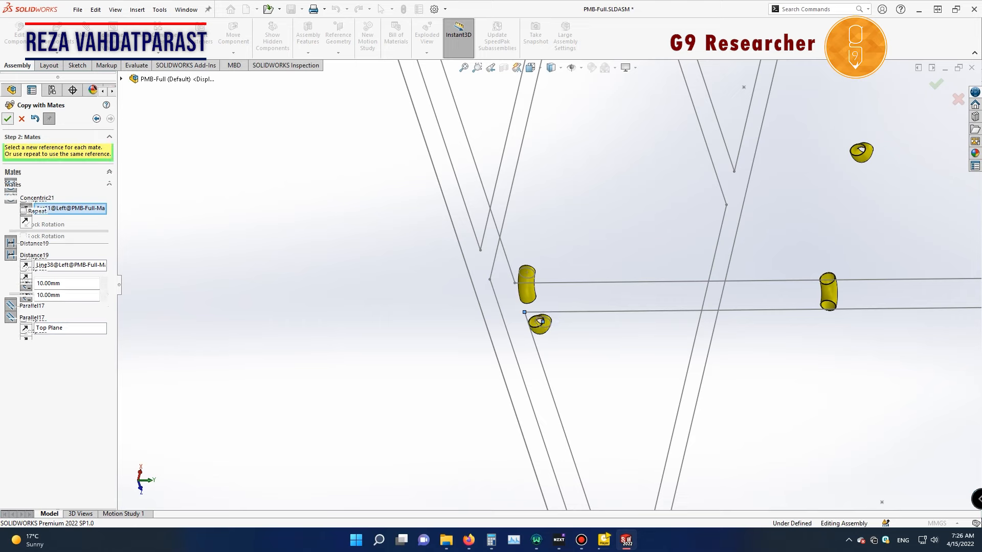
Step: Place an elbow at the middle upper Left panel's lower-left corner, 10 mm from its bottom edge, parallel to Top Plane, with the concentric alignment reversed
scroll(287, 280, up, 5)
scroll(504, 299, down, 8)
click(535, 248)
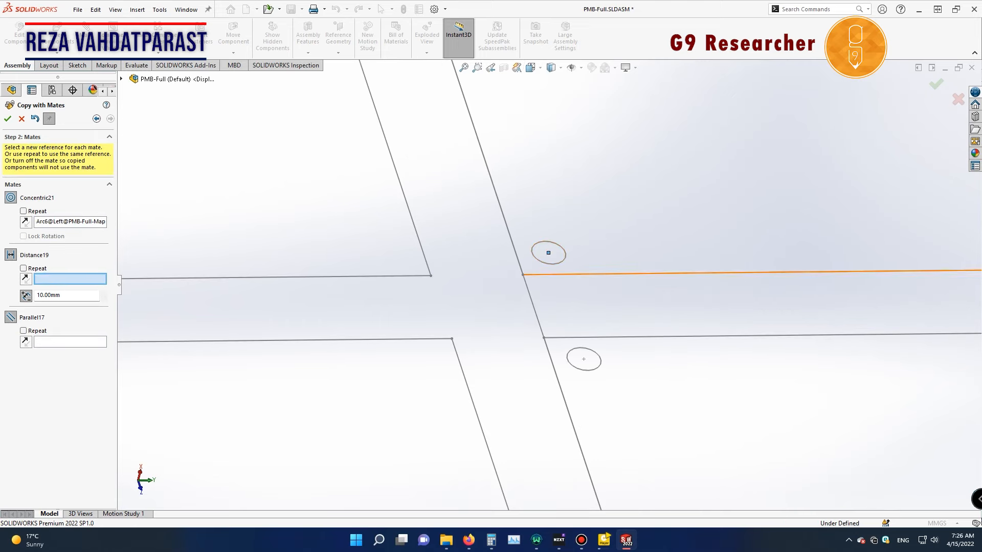
click(588, 272)
click(121, 79)
click(171, 135)
click(26, 208)
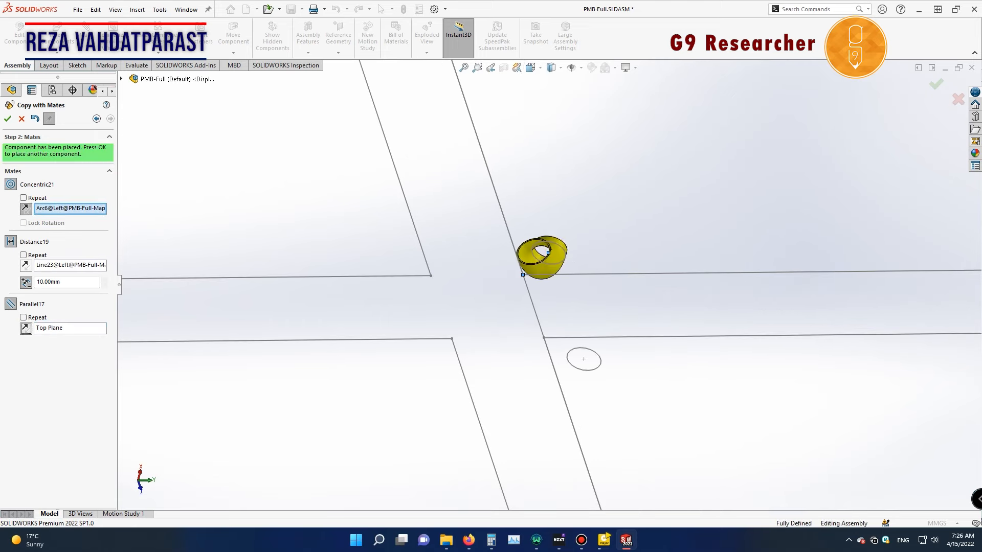
click(7, 119)
Step: Place an elbow on the middle lower Left panel's upper-left corner circle, 10 mm from its top edge and parallel to Top Plane
click(577, 300)
click(584, 348)
click(583, 337)
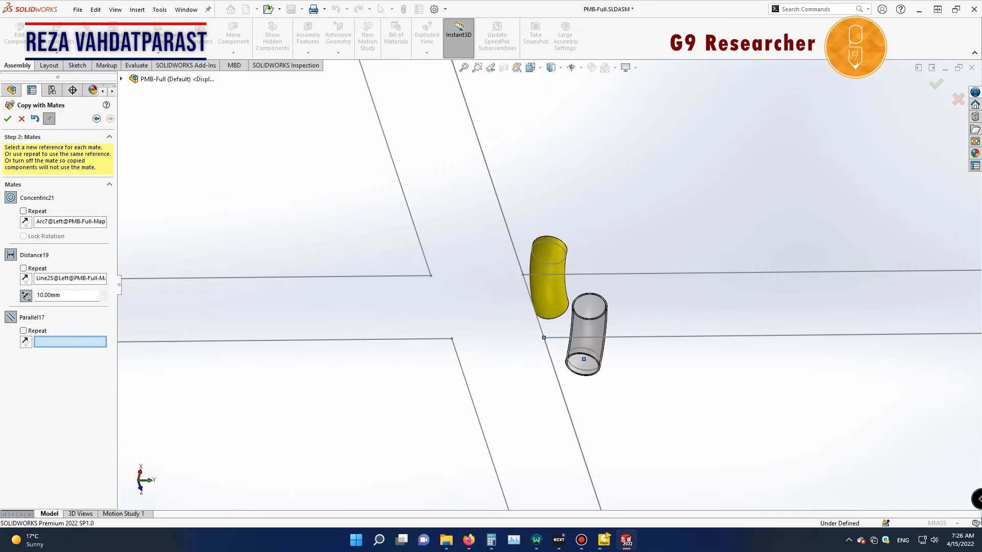
click(121, 78)
click(171, 135)
scroll(548, 285, up, 5)
scroll(548, 286, down, 5)
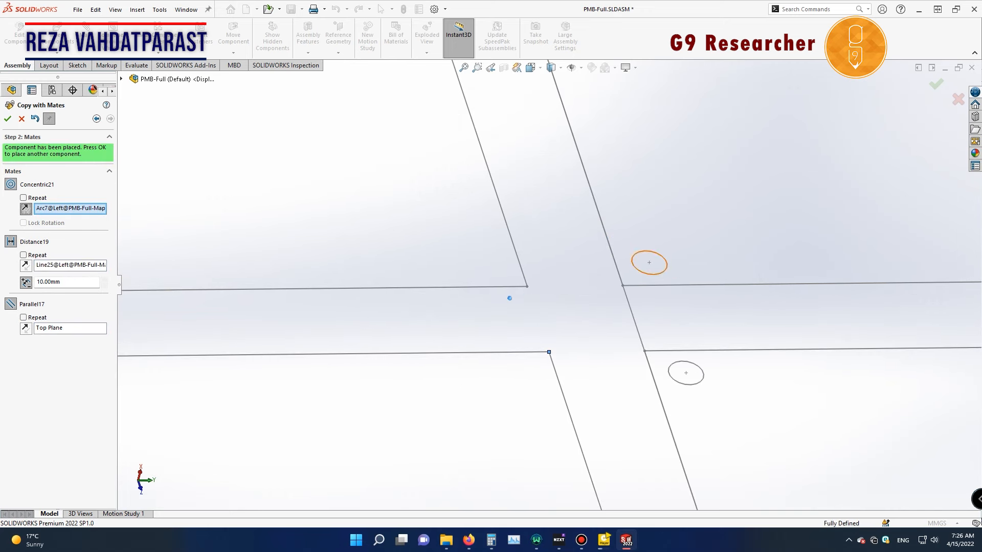
scroll(548, 286, up, 4)
scroll(548, 285, up, 4)
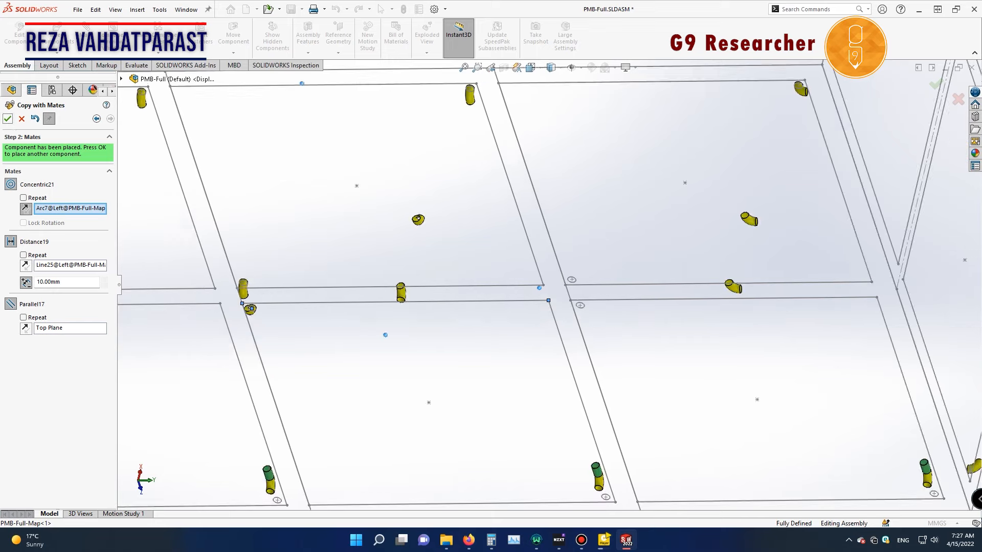
scroll(126, 195, down, 2)
click(8, 119)
Step: Place an elbow at the third upper Left panel's lower-left circle, 10 mm from its bottom edge, parallel to Top Plane, reversing both concentric and parallel alignments
scroll(855, 338, down, 6)
click(686, 295)
click(688, 308)
click(121, 78)
click(176, 136)
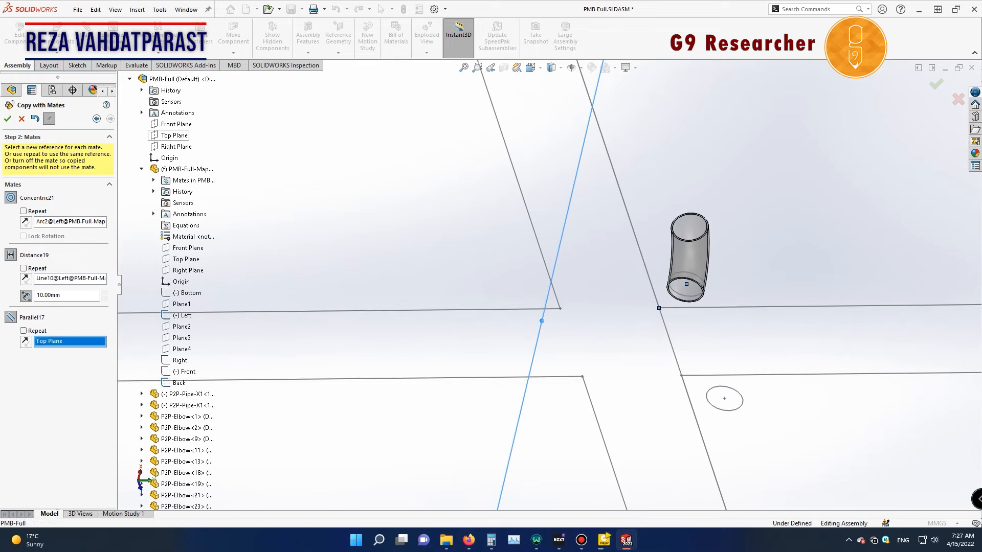
click(26, 209)
click(25, 329)
click(8, 118)
Step: Place an elbow at the third lower Left panel's upper-left circle, 10 mm from its top edge, parallel to Top Plane, reversing the concentric alignment
click(722, 387)
click(716, 375)
click(121, 78)
click(175, 136)
click(25, 209)
click(8, 119)
Step: Place an elbow at the third lower Left panel's lower-right circle, 10 mm from its bottom edge, parallel to Top Plane, with concentric and parallel alignments reversed
scroll(573, 282, up, 8)
scroll(745, 353, down, 4)
scroll(913, 298, down, 7)
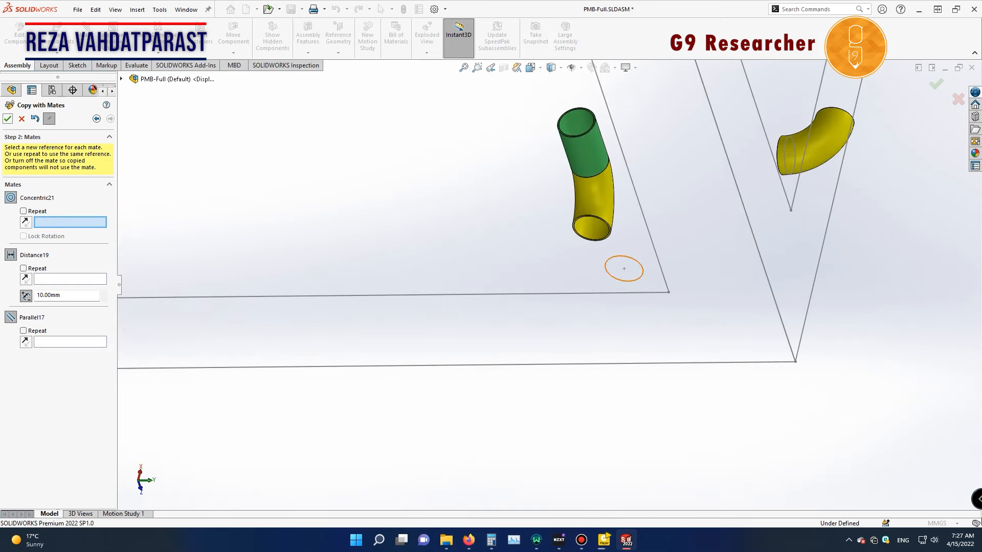
click(626, 280)
click(625, 293)
click(122, 79)
click(172, 135)
click(26, 209)
click(26, 328)
click(7, 118)
Step: Place an elbow at the middle lower Left panel's lower-right circle, 10 mm from its bottom edge, parallel to Top Plane, reversing concentric and parallel alignments
scroll(624, 286, up, 5)
scroll(404, 297, down, 5)
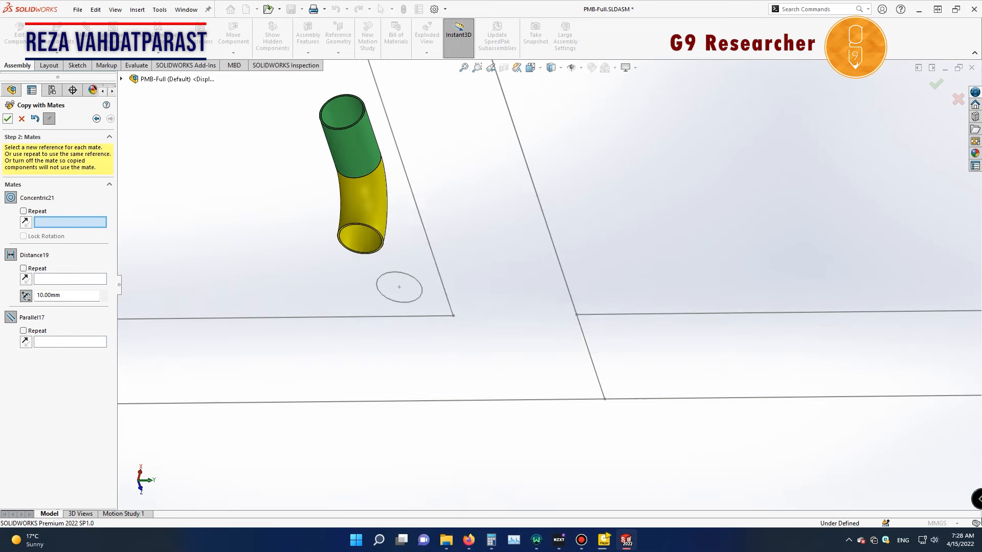
click(400, 302)
click(401, 316)
click(121, 79)
click(172, 136)
click(25, 208)
click(26, 328)
click(8, 118)
Step: Place a 10 mm offset elbow at the first lower Left panel's lower-right circle, parallel to Top Plane with both alignments reversed, and save the assembly
scroll(653, 293, up, 5)
scroll(660, 307, down, 5)
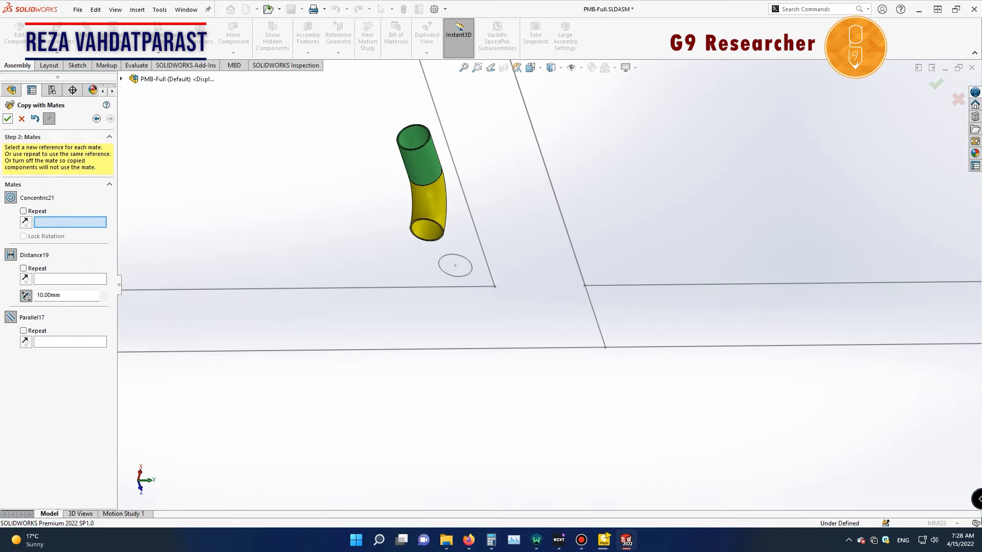
click(453, 265)
click(121, 79)
click(174, 135)
click(26, 328)
click(26, 209)
click(8, 118)
scroll(550, 285, up, 10)
key(Escape)
key(ctrl+s)
Step: Examine the placed elbows around the frame and the Back sketch's corner circles that still need one
middle_drag(665, 266, 502, 307)
scroll(588, 235, down, 3)
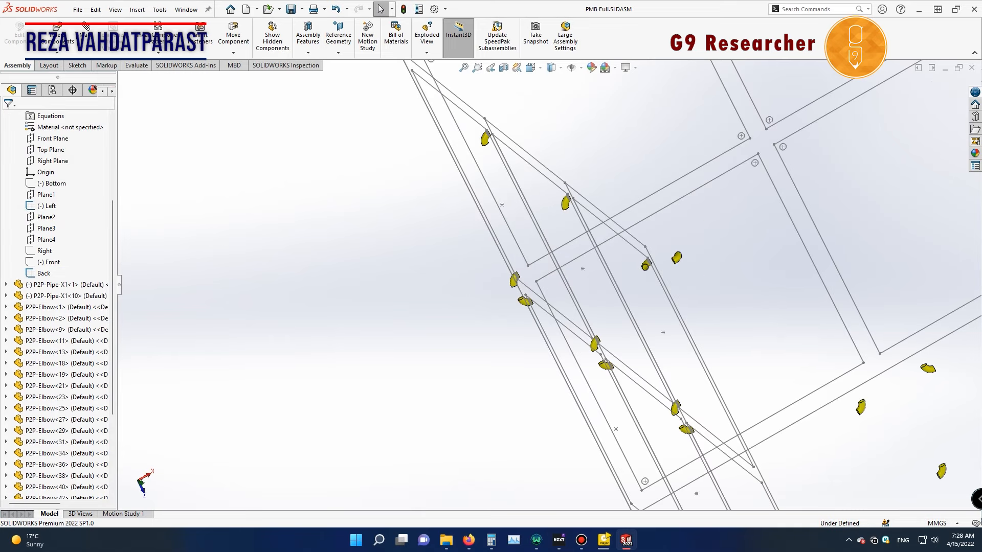
scroll(588, 240, up, 6)
middle_drag(588, 240, 665, 250)
scroll(676, 248, down, 4)
scroll(675, 248, up, 1)
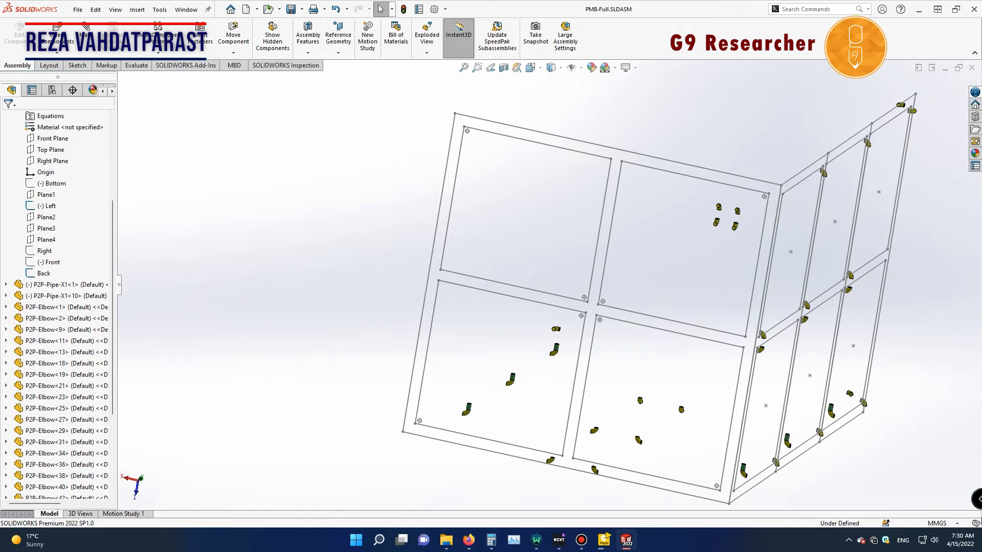
scroll(548, 285, up, 3)
middle_drag(757, 302, 637, 315)
scroll(706, 317, down, 5)
middle_drag(660, 278, 716, 289)
scroll(560, 284, up, 5)
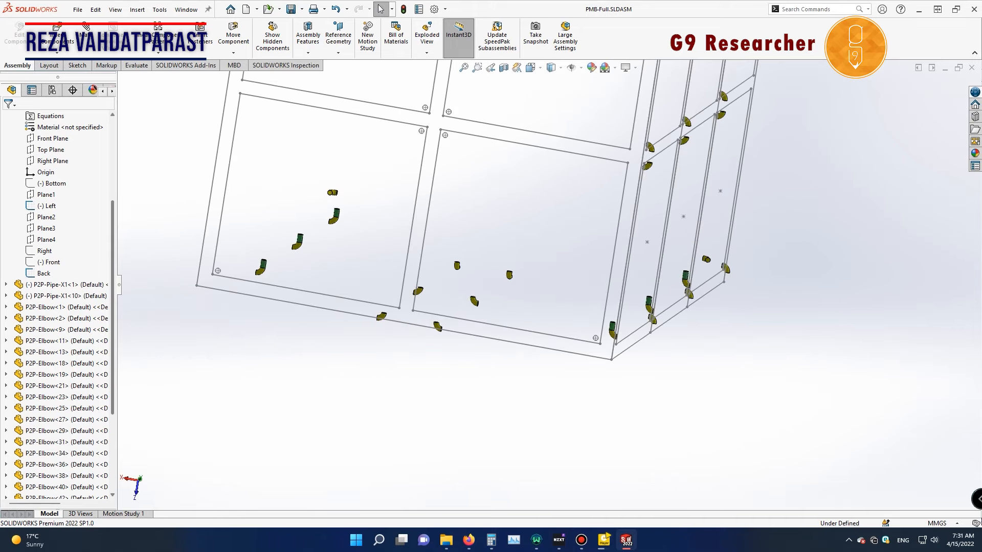
scroll(546, 283, up, 3)
middle_drag(568, 284, 394, 284)
scroll(517, 287, down, 1)
middle_drag(516, 276, 624, 297)
click(535, 201)
scroll(460, 296, up, 2)
scroll(537, 297, down, 3)
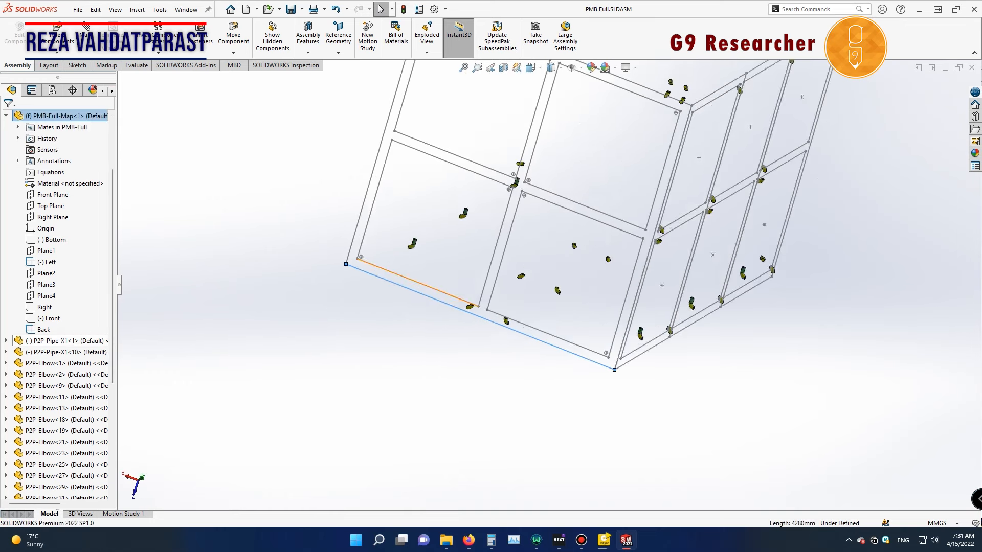
scroll(605, 358, down, 2)
scroll(58, 388, down, 6)
Step: Copy the last P2P-Elbow with mates onto the lower-left Back panel's lower outer circle, 10 mm from its bottom edge, parallel to Front Plane, reversing concentric alignment
click(62, 442)
click(57, 53)
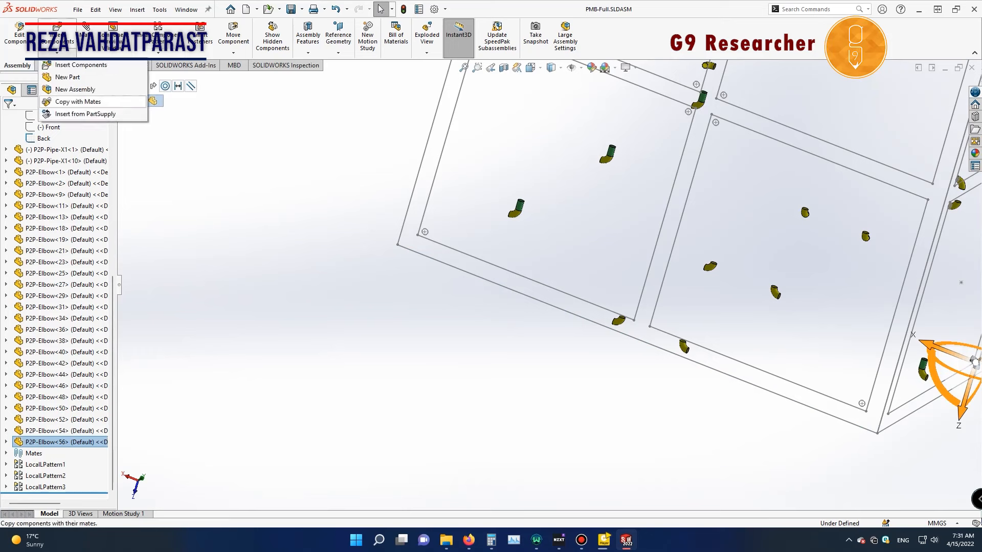
click(82, 102)
scroll(405, 213, down, 5)
click(111, 118)
scroll(469, 245, down, 5)
click(449, 293)
click(450, 333)
scroll(550, 285, up, 9)
middle_drag(550, 284, 568, 297)
scroll(476, 297, down, 2)
click(121, 79)
click(172, 125)
click(26, 208)
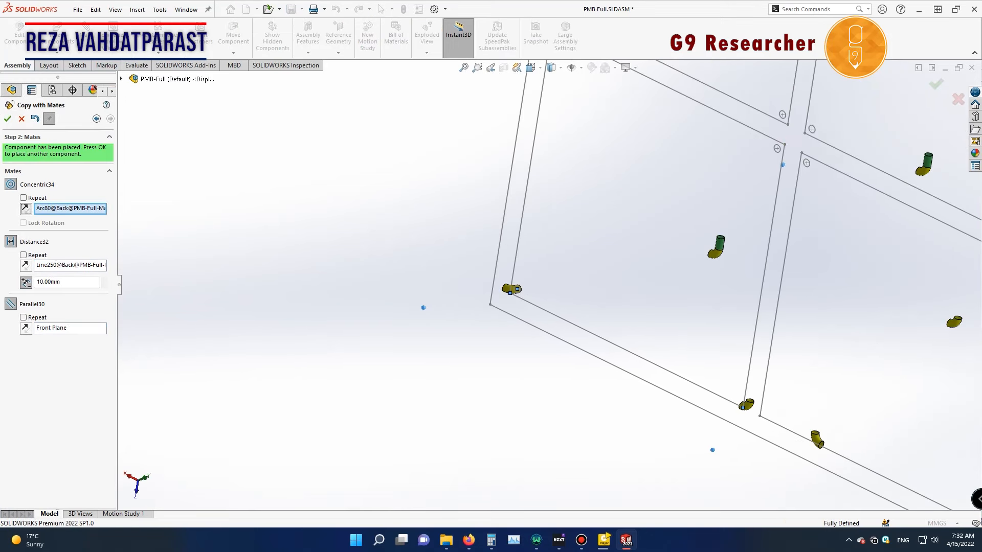
click(8, 119)
Step: Place an elbow on the lower-left Back panel's upper inner-corner circle, 10 mm from its top edge and parallel to Right Plane
scroll(795, 133, down, 9)
click(663, 239)
click(662, 205)
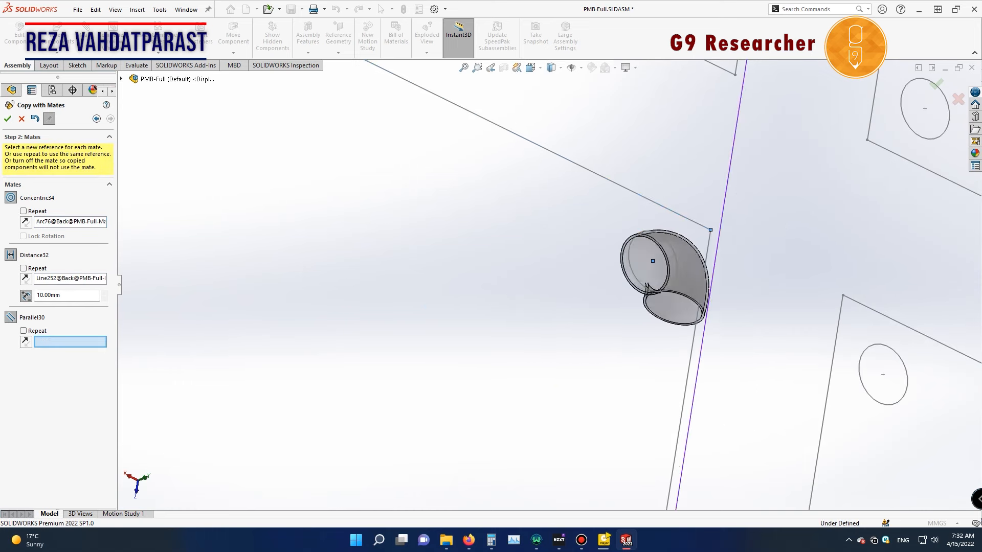
scroll(549, 285, up, 7)
click(122, 79)
click(174, 148)
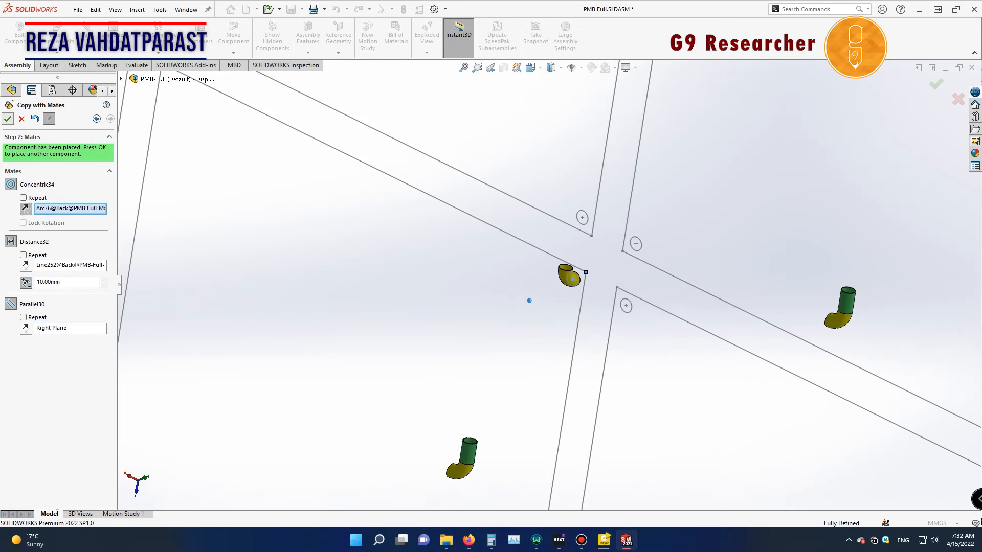
click(7, 119)
Step: Place an elbow at the lower-right Back panel's upper inner circle, 10 mm from its top edge, parallel to Right Plane, reversing the concentric alignment
click(632, 306)
click(637, 297)
click(122, 79)
click(173, 147)
click(26, 209)
click(8, 119)
Step: Place an elbow at the upper-left Back panel's lower inner circle, 10 mm from its inner edge, parallel to Right Plane, reversing the parallel alignment
click(582, 217)
click(593, 225)
click(121, 79)
click(173, 148)
click(25, 328)
click(8, 119)
Step: Place an elbow on the upper-right Back panel's lower inner-corner circle, 10 mm from its inner edge and parallel to Right Plane
click(636, 244)
click(624, 243)
click(122, 79)
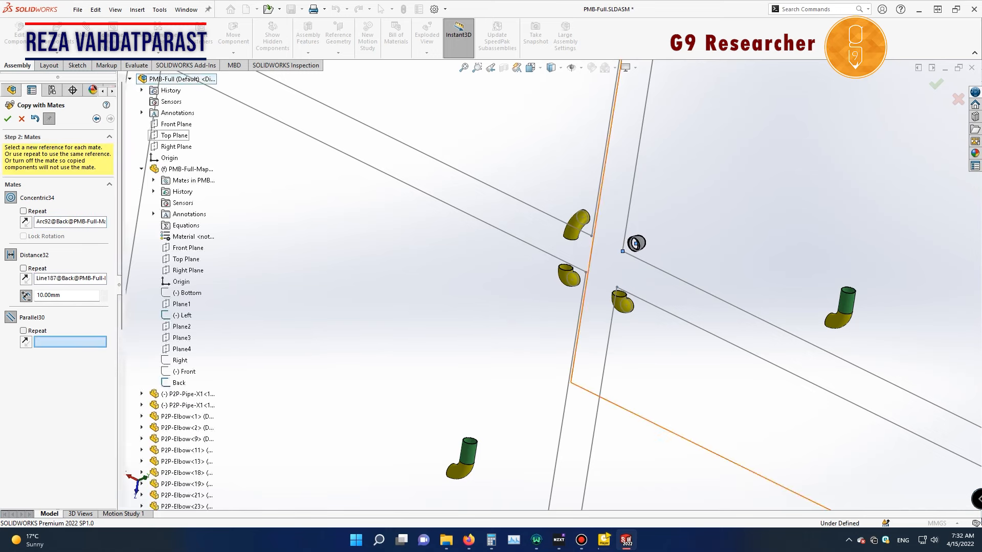
click(176, 147)
click(8, 118)
Step: Place an elbow at the lower-right Back panel's lower outer circle, 10 mm from its outer edge, parallel to Front Plane, reversing the concentric alignment
scroll(550, 284, up, 7)
scroll(658, 455, down, 9)
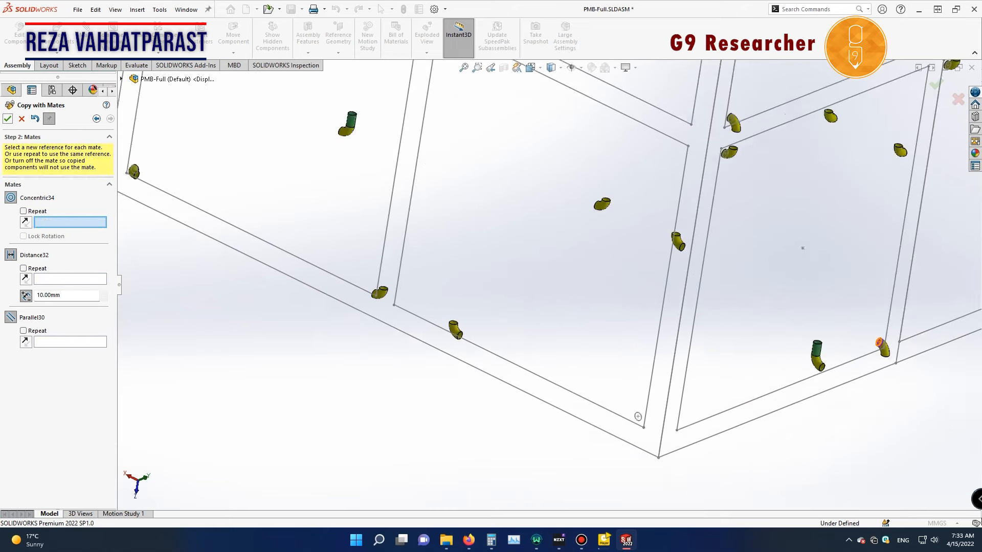
click(578, 343)
click(600, 351)
click(121, 79)
click(176, 125)
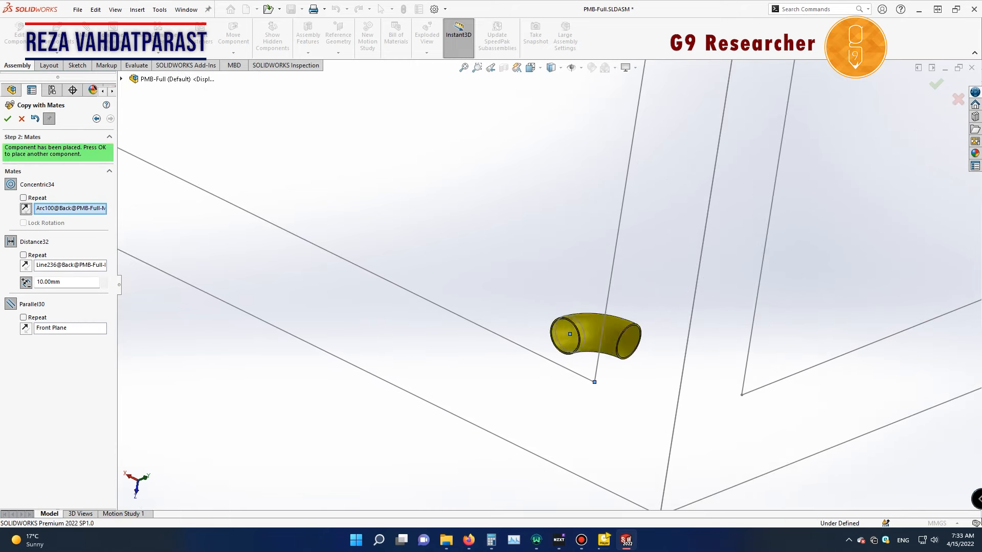
click(25, 209)
click(8, 119)
Step: Place an elbow at the upper-right Back panel's upper outer circle, 10 mm from its top edge, parallel to Front Plane, reversing concentric and parallel alignments
scroll(550, 285, up, 11)
scroll(578, 108, down, 6)
scroll(588, 115, down, 6)
click(558, 196)
click(564, 186)
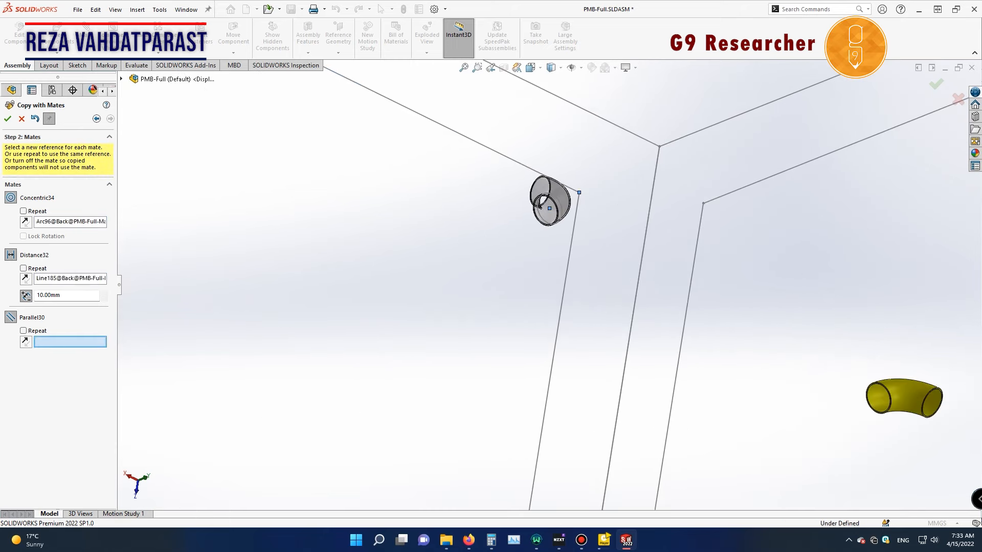
click(121, 79)
click(176, 124)
click(26, 209)
click(25, 328)
click(8, 118)
Step: Place an elbow at the upper-left Back panel's upper outer circle, 10 mm from the panel edge, parallel to Front Plane, reversing the parallel alignment
scroll(549, 285, up, 10)
scroll(287, 148, down, 12)
click(378, 182)
click(511, 221)
click(121, 78)
click(176, 125)
scroll(549, 284, up, 12)
click(25, 328)
scroll(509, 291, down, 6)
click(7, 118)
scroll(550, 285, up, 8)
scroll(573, 498, down, 6)
scroll(550, 284, up, 8)
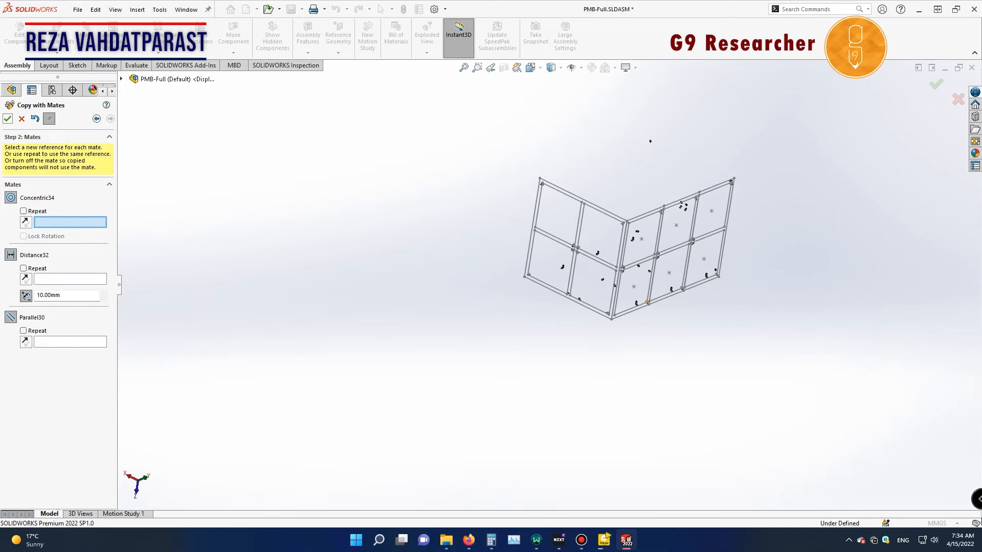
click(21, 119)
Step: Hide the Left layout sketch and display the Right layout sketch of PMB-Full-Map
middle_drag(562, 276, 757, 327)
scroll(66, 229, up, 2)
scroll(665, 205, down, 6)
middle_drag(562, 256, 706, 255)
scroll(651, 223, down, 3)
ctrl+middle_drag(563, 384, 511, 220)
scroll(549, 285, up, 6)
right_click(41, 240)
click(49, 223)
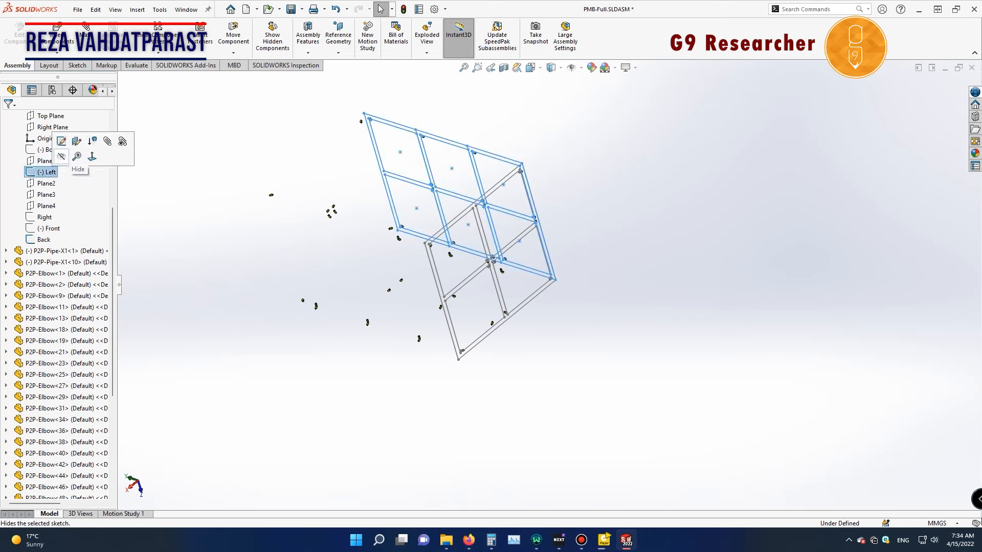
click(61, 156)
Step: Copy P2P-Elbow<72> with its mates and place it on the upper-left Right panel's upper-left corner circle
scroll(327, 322, down, 6)
scroll(332, 322, up, 5)
scroll(400, 239, down, 8)
scroll(66, 374, down, 6)
click(66, 442)
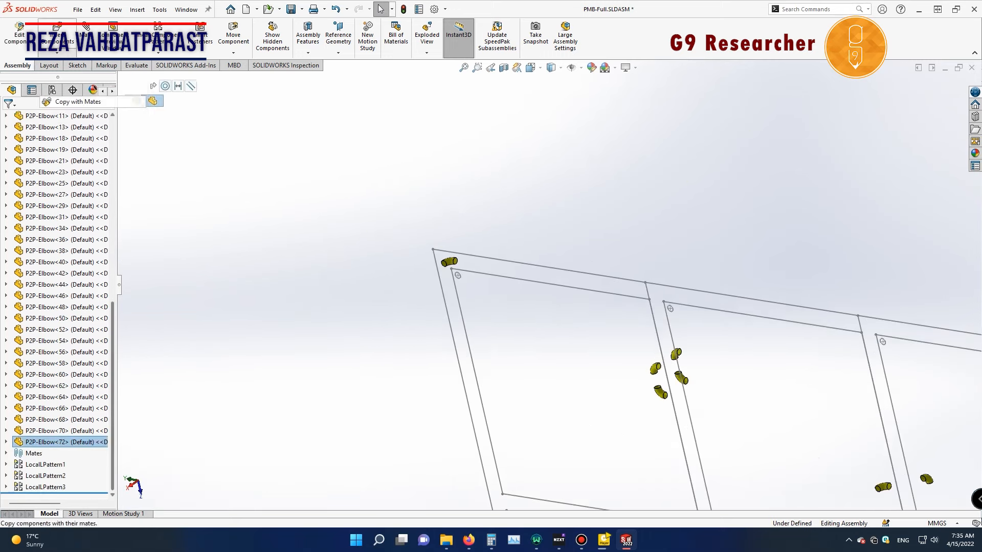
scroll(453, 281, down, 9)
click(111, 119)
click(121, 79)
click(173, 124)
click(7, 119)
Step: Place an elbow on the upper-middle Right panel's upper-left corner circle, 10 mm from the panel edge and parallel to Top Plane
scroll(154, 204, up, 6)
scroll(716, 293, down, 6)
click(586, 235)
click(619, 213)
click(121, 79)
click(173, 135)
click(8, 119)
Step: Place an elbow on the upper-right Right panel's upper-left corner circle, 10 mm from its edge, parallel to Top Plane, reversing the parallel alignment
scroll(548, 287, up, 6)
scroll(869, 327, down, 6)
click(563, 249)
click(593, 218)
click(122, 79)
click(173, 136)
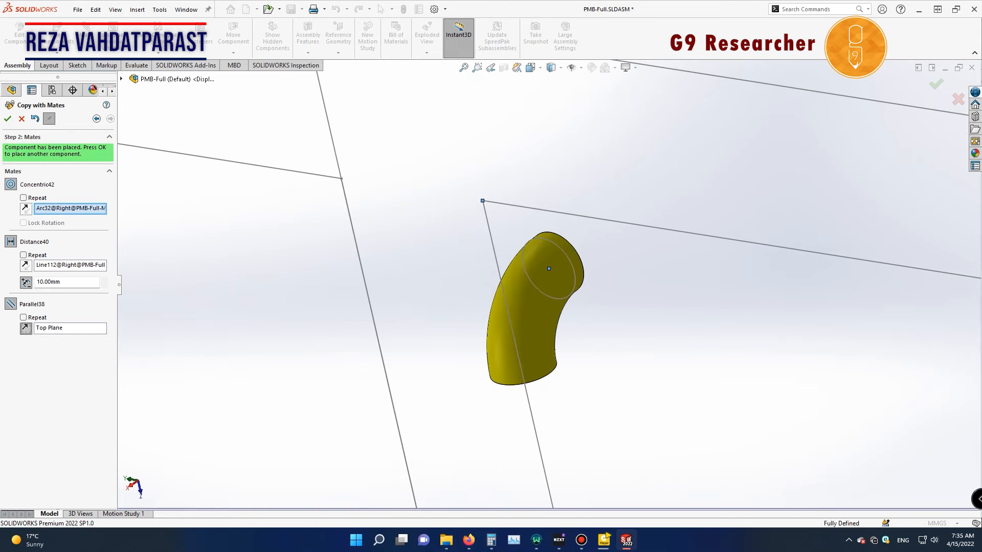
click(8, 119)
Step: Place an elbow on the upper-right Right panel's lower-right corner circle, 10 mm from the panel edge and parallel to Top Plane
scroll(547, 286, up, 8)
scroll(841, 379, down, 5)
click(727, 287)
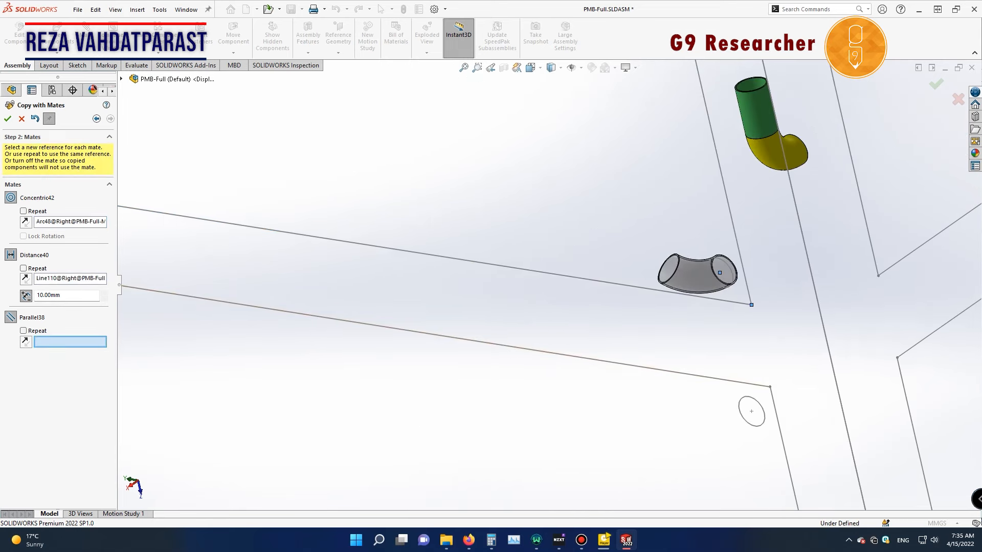
click(121, 79)
click(173, 135)
click(7, 119)
Step: Place an elbow on the lower-middle Right panel's upper-right corner circle, 10 mm from the panel edge and parallel to Top Plane
scroll(547, 287, up, 6)
scroll(378, 327, down, 6)
click(377, 350)
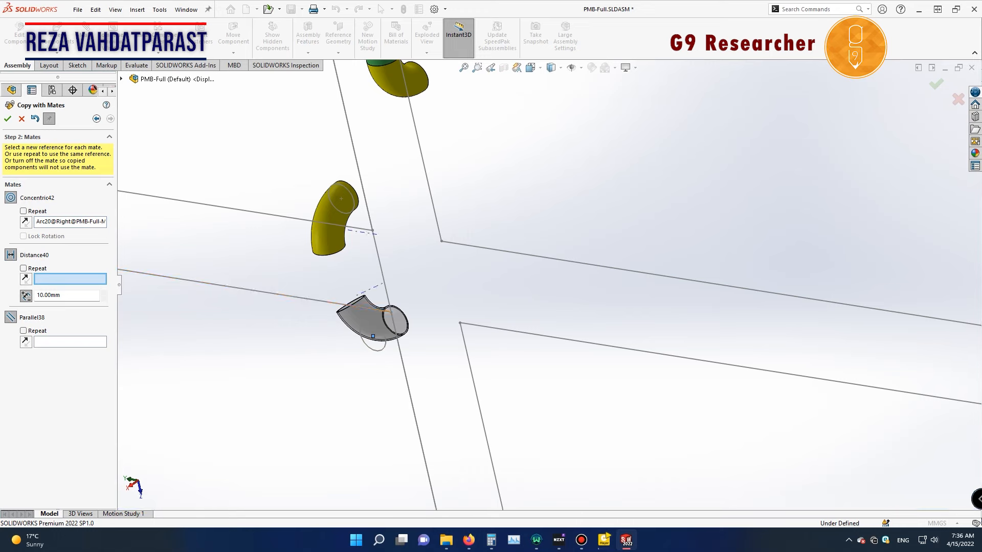
click(121, 78)
click(173, 136)
click(8, 118)
Step: Place an elbow on the upper-left Right panel's lower-right corner circle, 10 mm from the panel edge and parallel to Top Plane
scroll(409, 256, up, 6)
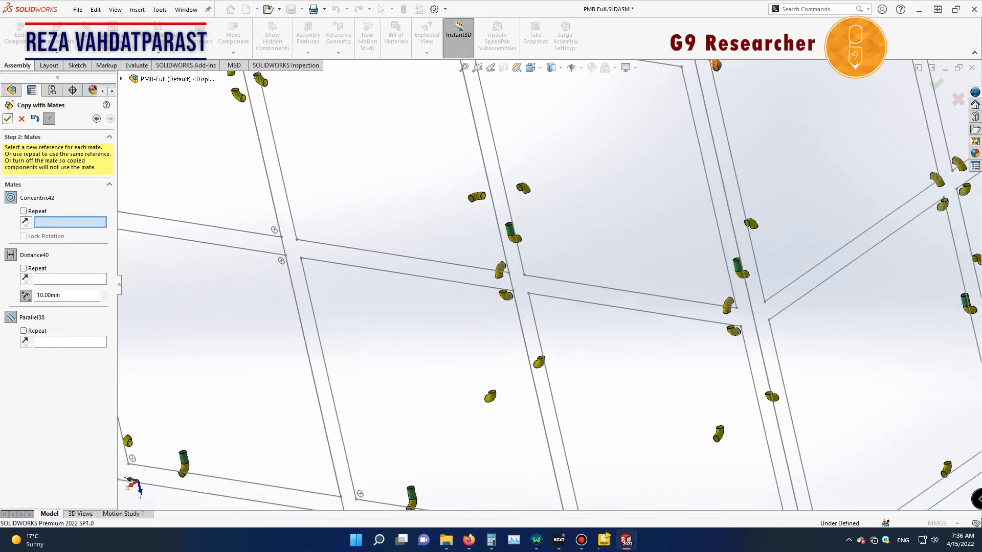
scroll(287, 235, down, 8)
click(466, 247)
click(121, 79)
click(173, 136)
click(8, 119)
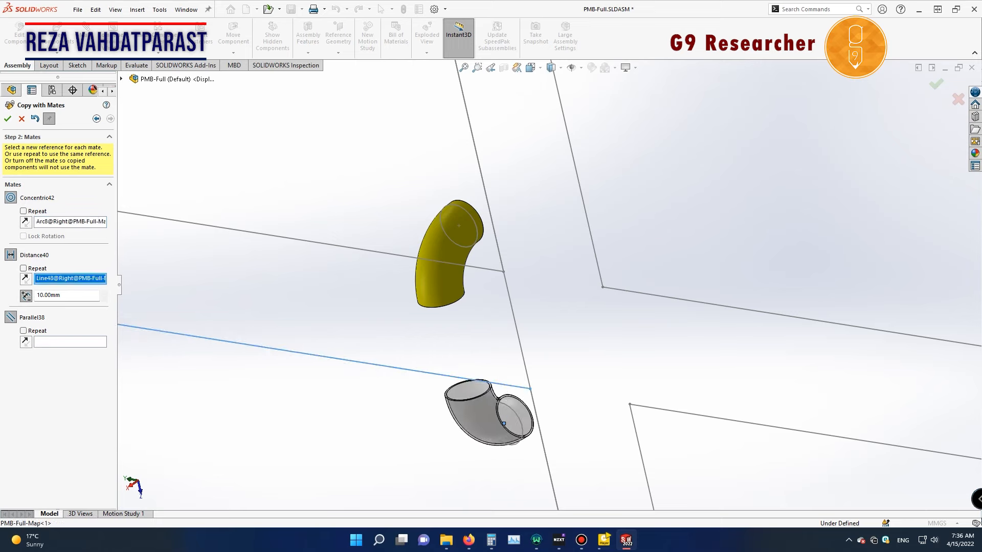
Step: Finish the elbow on the lower-left Right panel's upper-right corner circle, 10 mm from its top edge, by making it parallel to Top Plane
click(121, 78)
click(173, 136)
click(8, 119)
Step: Place an elbow on the lower-left Right panel's lower-left corner circle, 10 mm from the panel edge and parallel to Top Plane
scroll(511, 286, up, 8)
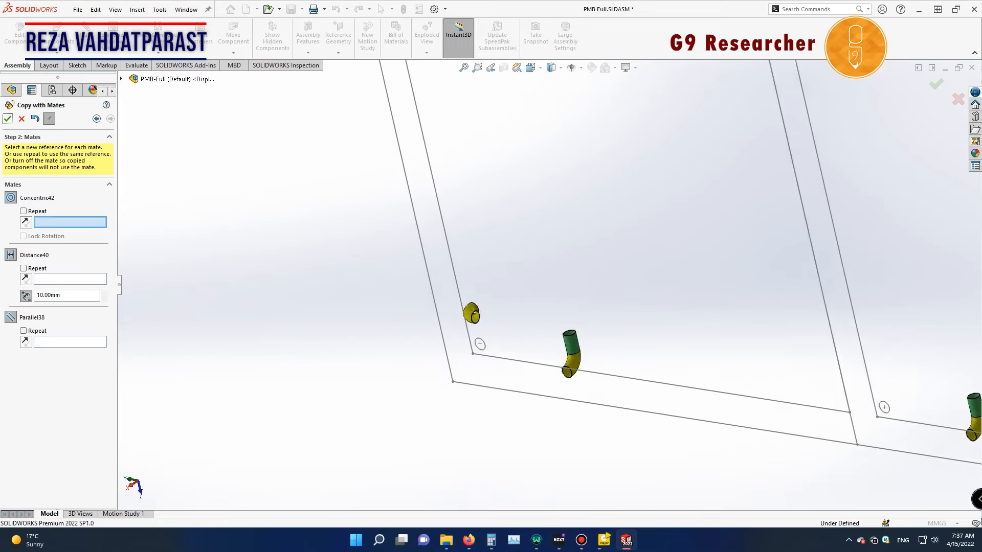
scroll(480, 361, down, 8)
click(489, 308)
click(480, 282)
click(121, 79)
click(173, 136)
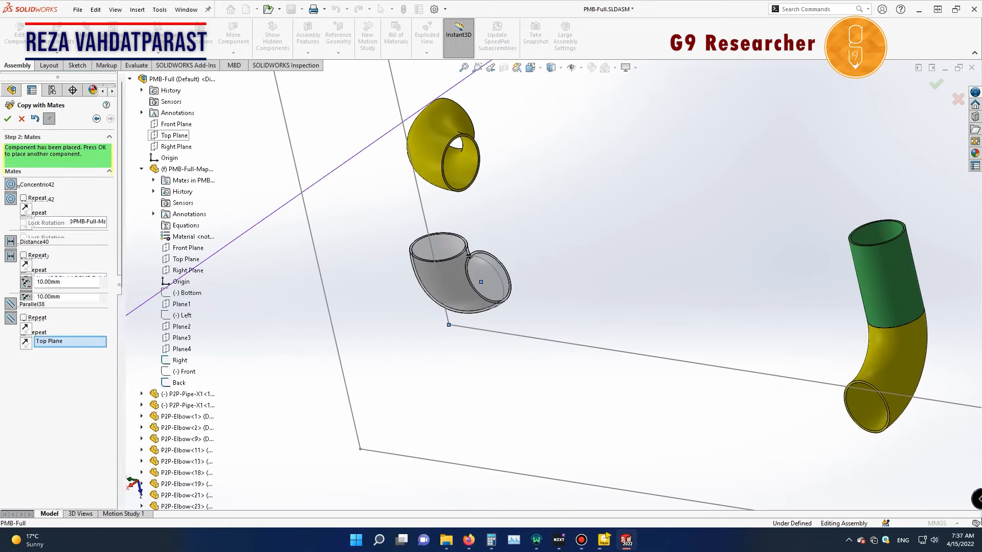
click(8, 118)
Step: Place an elbow on the lower-middle Right panel's lower-left corner circle, 10 mm from the panel edge and parallel to Top Plane
scroll(547, 287, up, 8)
scroll(603, 304, down, 8)
click(579, 298)
click(556, 294)
click(121, 79)
click(172, 136)
click(7, 119)
Step: Place an elbow on the lower-right Right panel's lower-left corner circle, 10 mm from its edge, parallel to Top Plane, reversing the parallel alignment
scroll(549, 285, up, 8)
scroll(890, 339, down, 9)
click(606, 299)
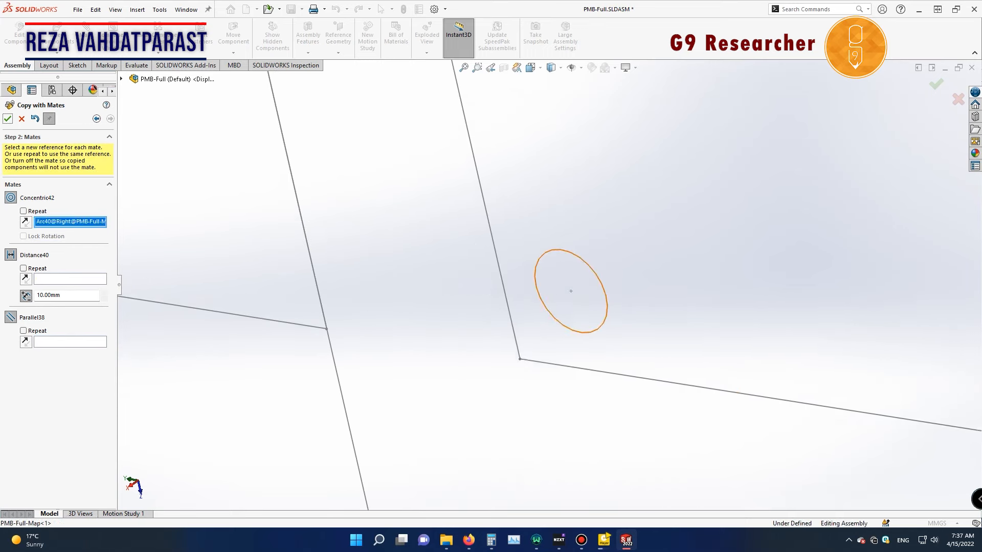
click(506, 301)
click(121, 79)
click(172, 136)
click(25, 329)
click(8, 119)
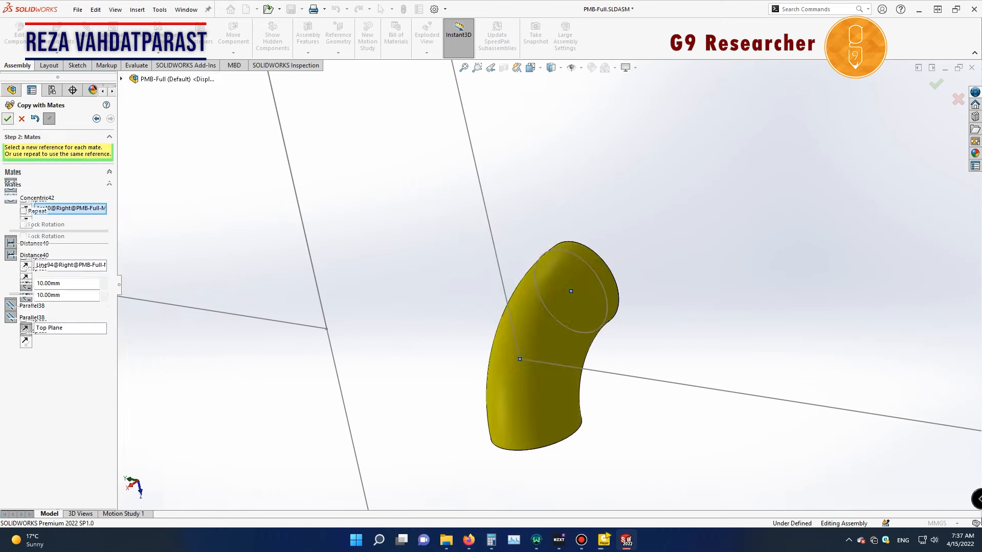
Step: End the Copy with Mates command and save the PMB-Full assembly
scroll(550, 286, up, 9)
scroll(450, 103, down, 4)
middle_drag(460, 287, 468, 332)
scroll(553, 289, up, 6)
click(21, 118)
scroll(499, 364, down, 8)
scroll(550, 289, up, 7)
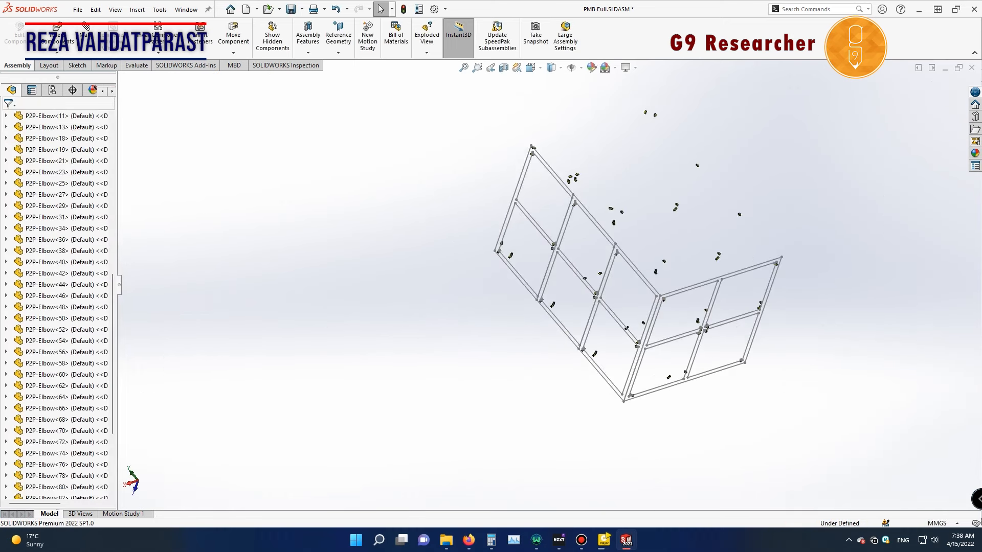
scroll(503, 258, down, 10)
scroll(550, 289, up, 7)
key(ctrl+s)
Step: Display the Left layout sketch alongside the other layout sketches and save the assembly again
scroll(550, 289, up, 5)
middle_drag(553, 289, 434, 279)
scroll(46, 318, up, 10)
click(46, 318)
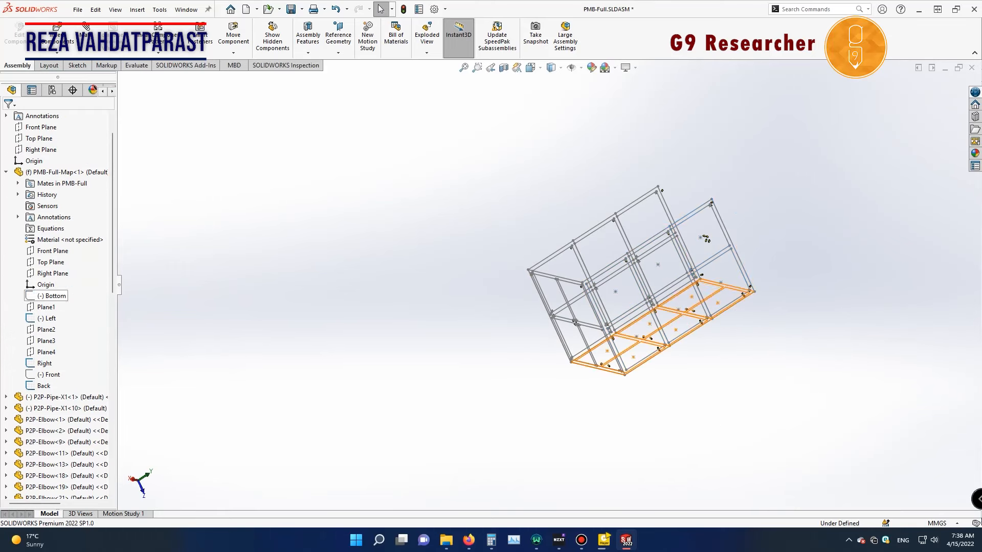
key(Escape)
middle_drag(665, 286, 502, 276)
key(ctrl+s)
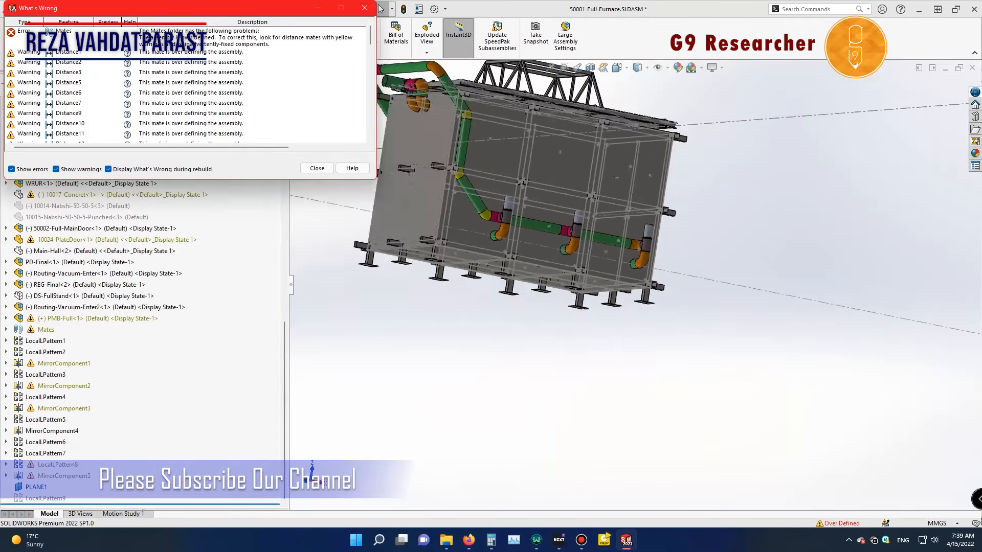
Step: Dismiss the What's Wrong report and examine the 50001-Full-Furnace model and component tree for over-defined items
click(365, 8)
scroll(51, 453, up, 5)
scroll(144, 307, up, 8)
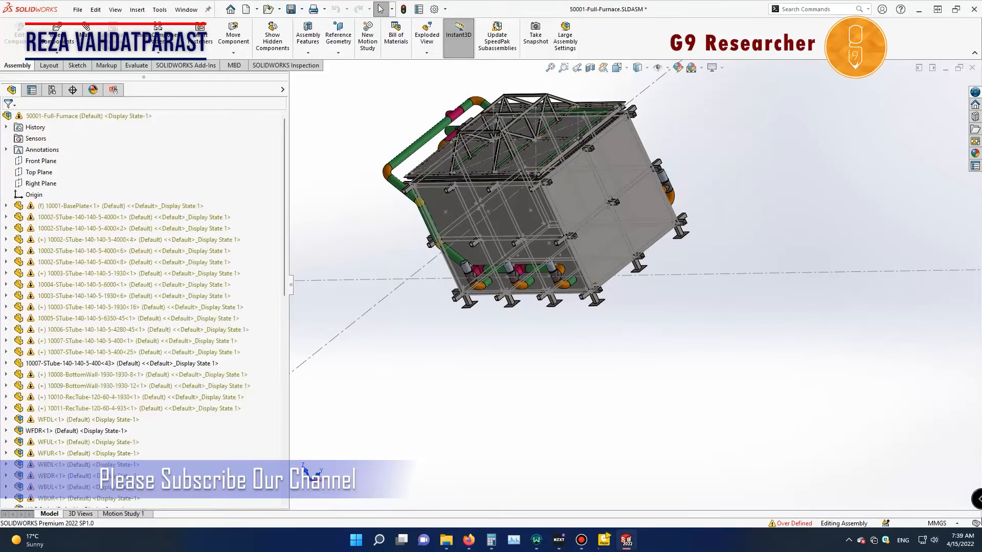
scroll(143, 307, down, 11)
scroll(512, 276, down, 6)
scroll(563, 302, up, 6)
scroll(573, 302, down, 8)
scroll(578, 294, up, 7)
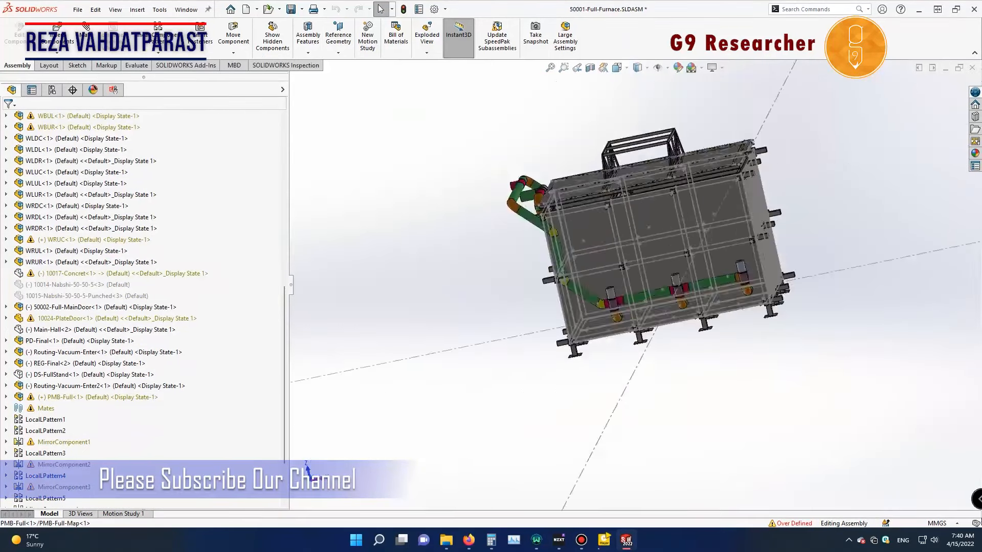
middle_drag(578, 294, 711, 281)
Step: Close the furnace assembly without saving and reopen 50001-Full-Furnace.SLDASM
click(973, 68)
click(445, 238)
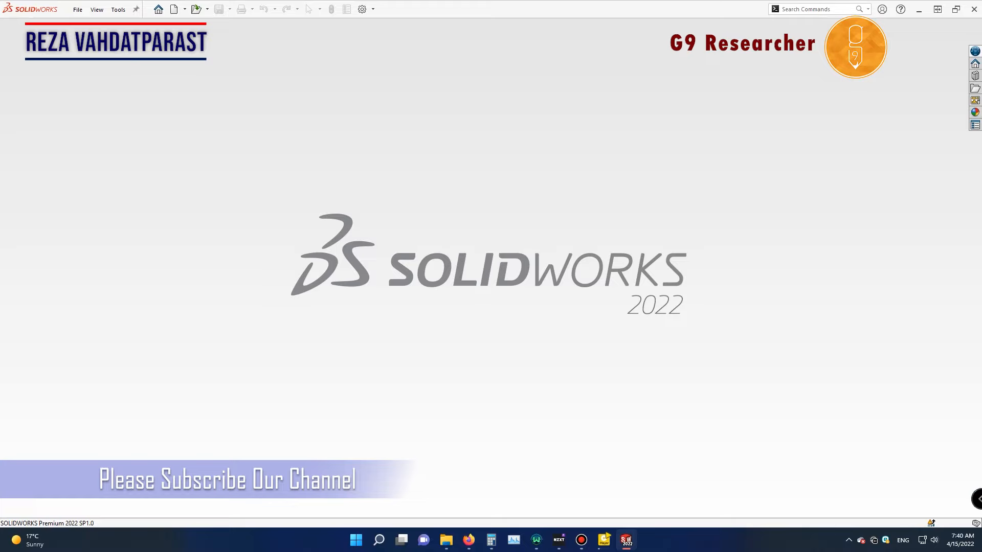
click(196, 9)
click(220, 227)
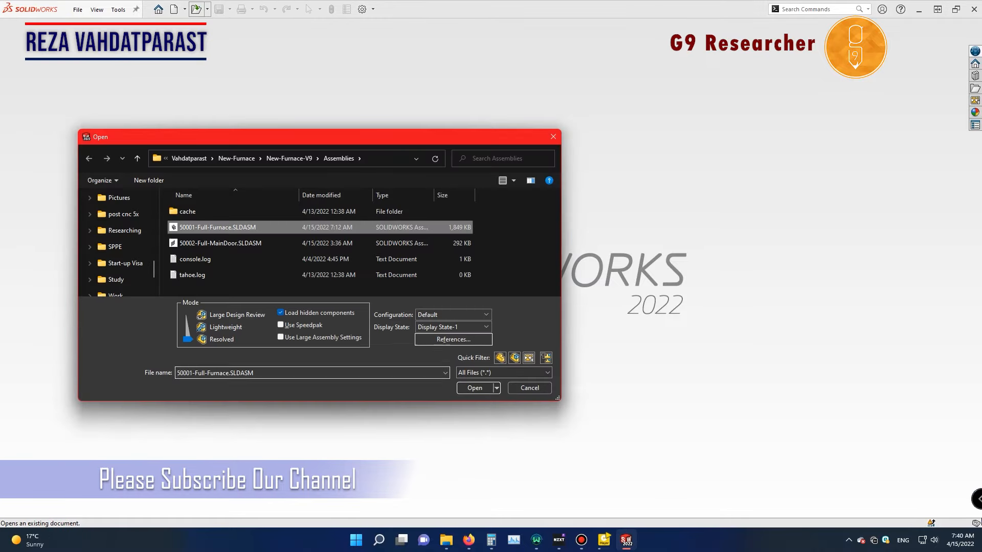
click(476, 388)
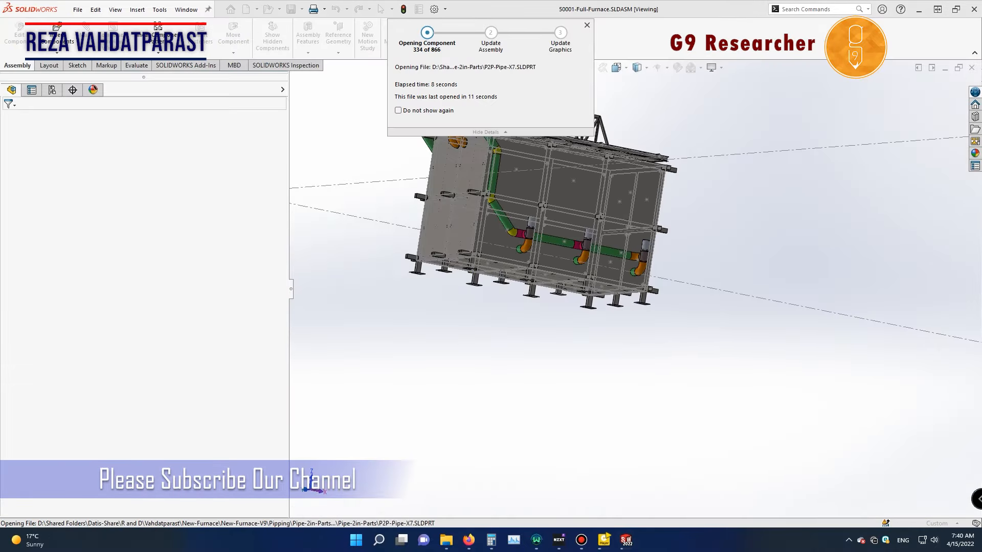
Step: Select the PMB-Full subassembly in the furnace assembly and rebuild the model
middle_drag(537, 205, 583, 235)
scroll(583, 255, down, 10)
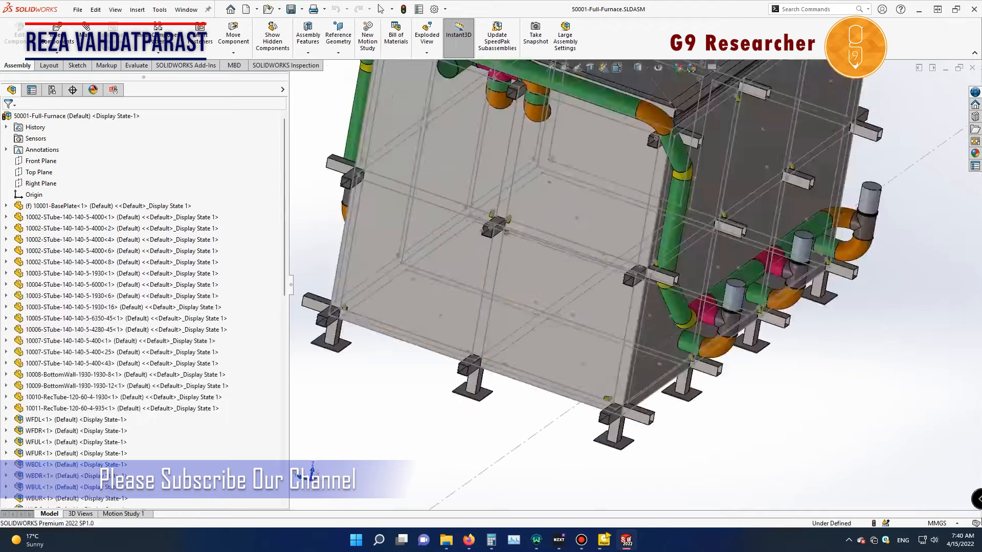
middle_drag(588, 268, 624, 307)
scroll(568, 256, up, 10)
scroll(113, 262, down, 13)
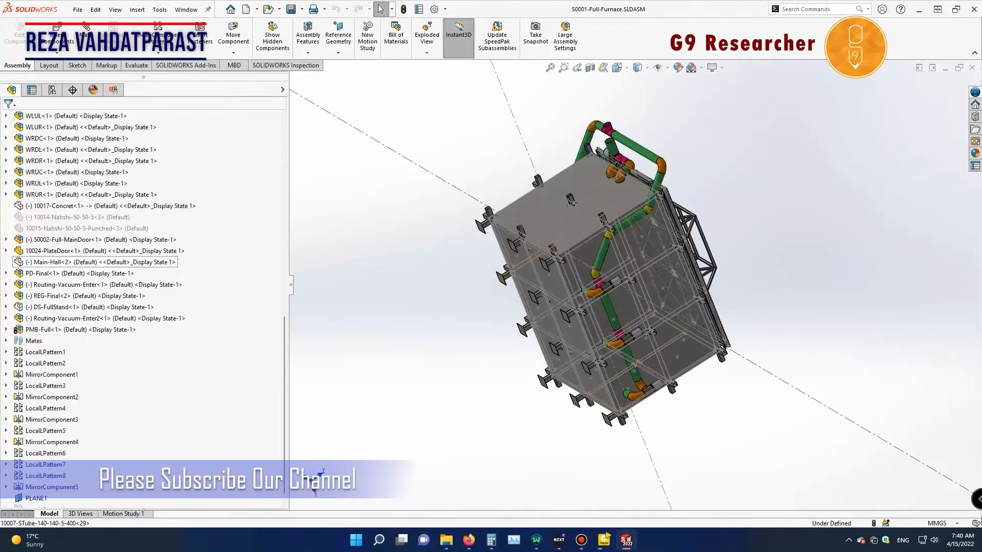
click(60, 319)
click(403, 9)
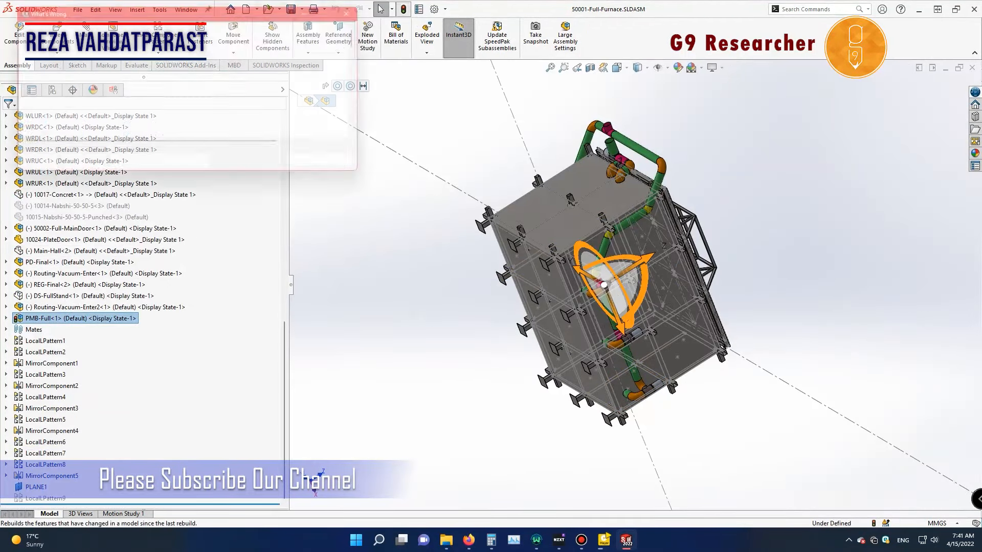
Step: Delete the PMB-Full component from the furnace assembly together with its dependent mates
right_click(103, 318)
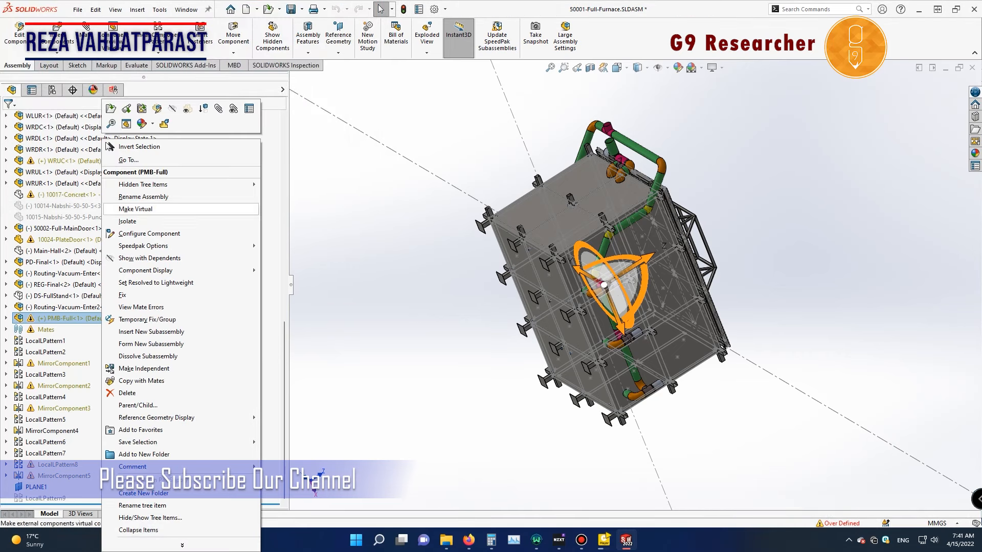
right_click(18, 318)
click(43, 394)
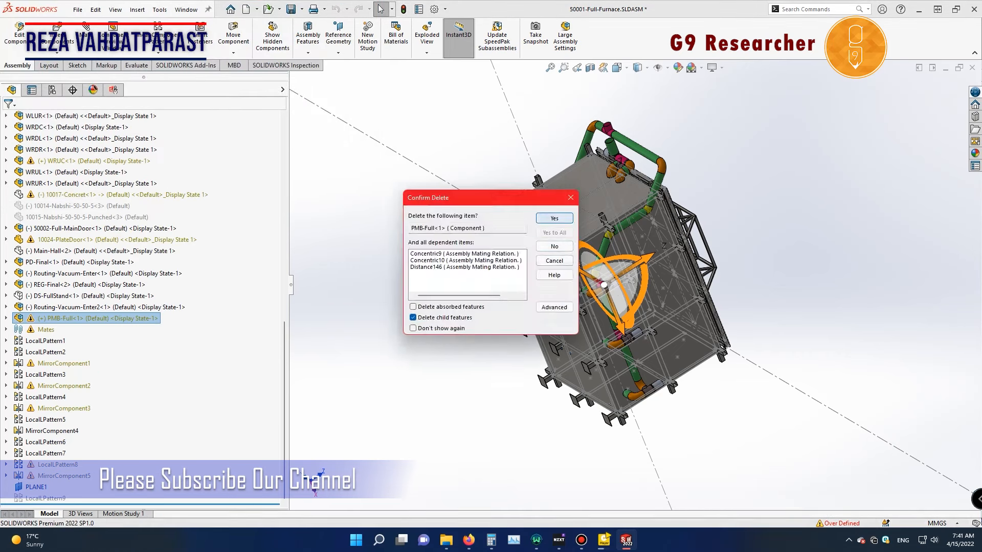
click(554, 219)
scroll(557, 230, down, 5)
middle_drag(511, 241, 537, 253)
click(594, 221)
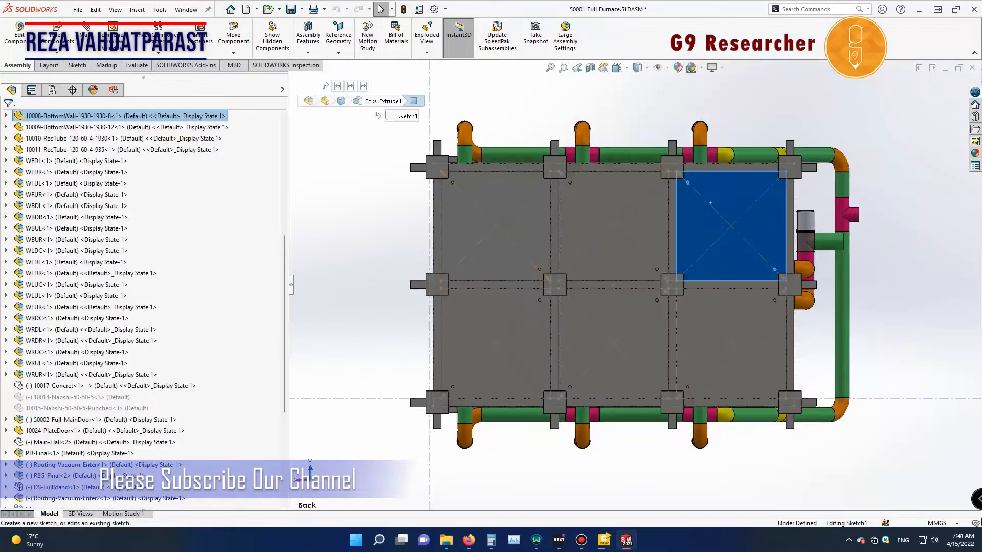
scroll(713, 163, down, 7)
scroll(695, 193, up, 5)
click(958, 99)
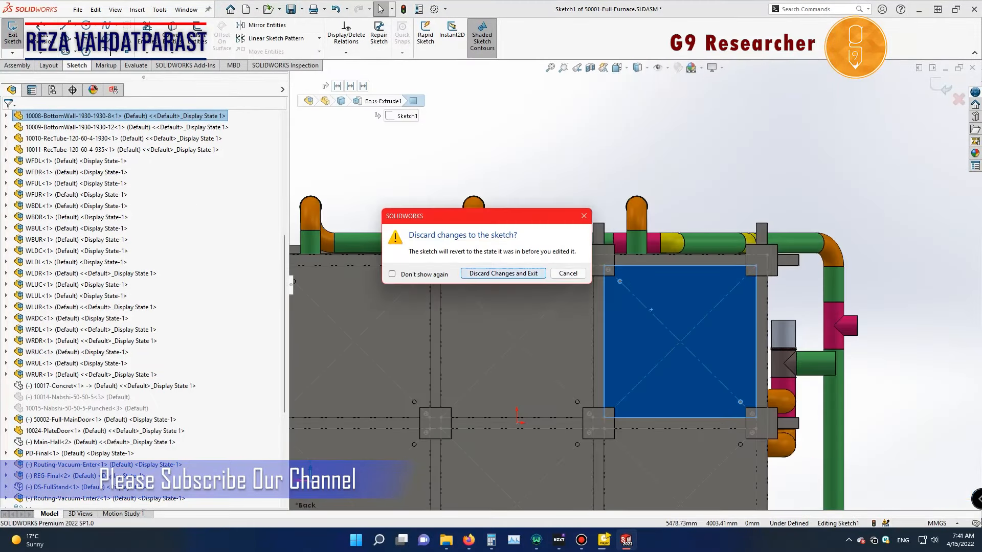
click(505, 273)
Step: Edit Sketch1 of 10008-BottomWall-1930-1930-8's Boss-Extrude1 in place and set the upper-right hole's edge distance to 50 mm
click(6, 116)
click(55, 240)
click(18, 240)
click(59, 251)
click(69, 227)
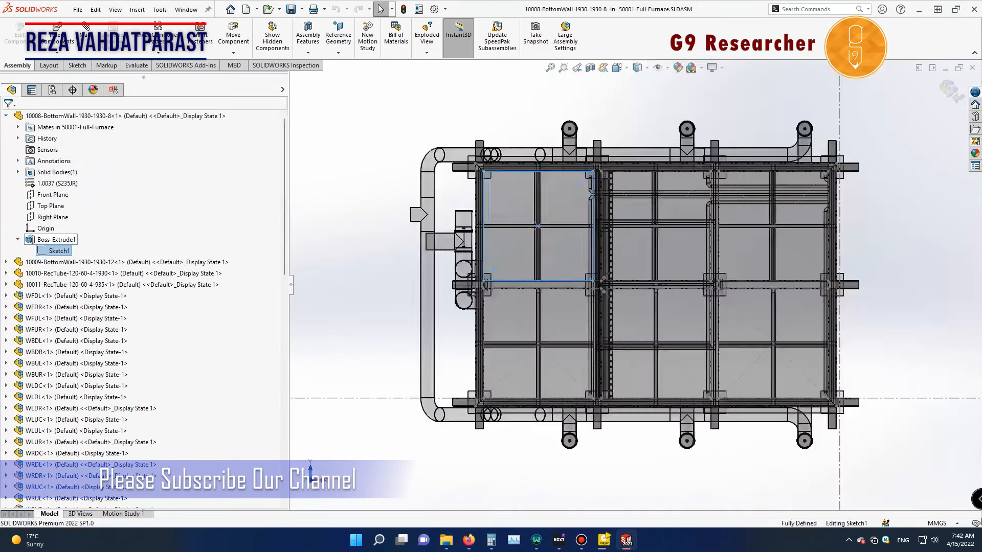
scroll(568, 190, down, 7)
double_click(625, 144)
text(50)
key(Return)
click(945, 87)
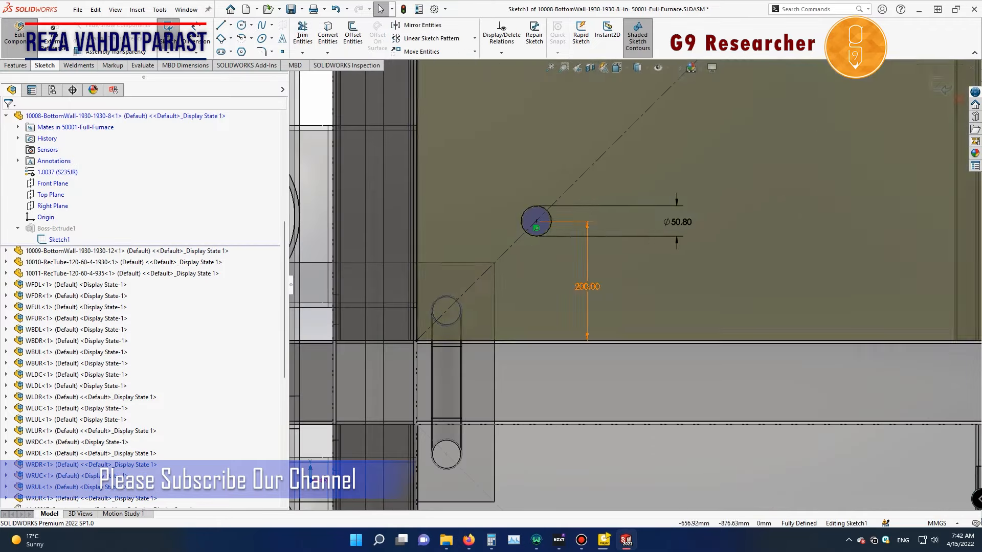
Step: Set the lower-left hole's distance from the bottom wall's lower edge to 50 mm
double_click(587, 286)
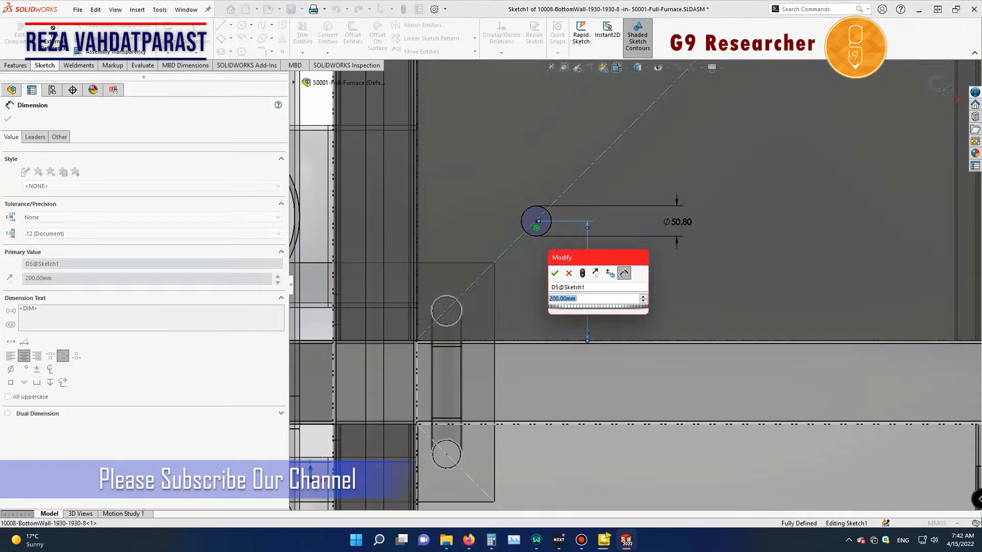
text(50)
key(Return)
scroll(373, 181, up, 13)
scroll(715, 203, down, 5)
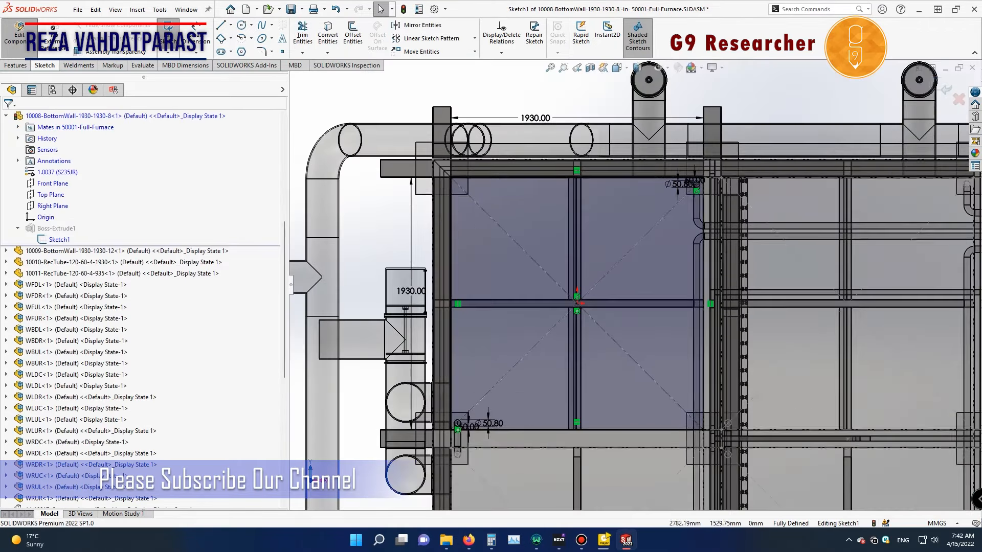
Step: Exit the sketch and the in-place component edit, and save the furnace assembly
click(946, 87)
scroll(742, 307, up, 4)
click(950, 91)
click(291, 10)
Step: Close the furnace assembly and open the PMB-Full-Map part
scroll(639, 286, up, 4)
middle_drag(639, 358, 527, 287)
scroll(639, 260, down, 2)
middle_drag(610, 228, 680, 238)
scroll(660, 241, down, 6)
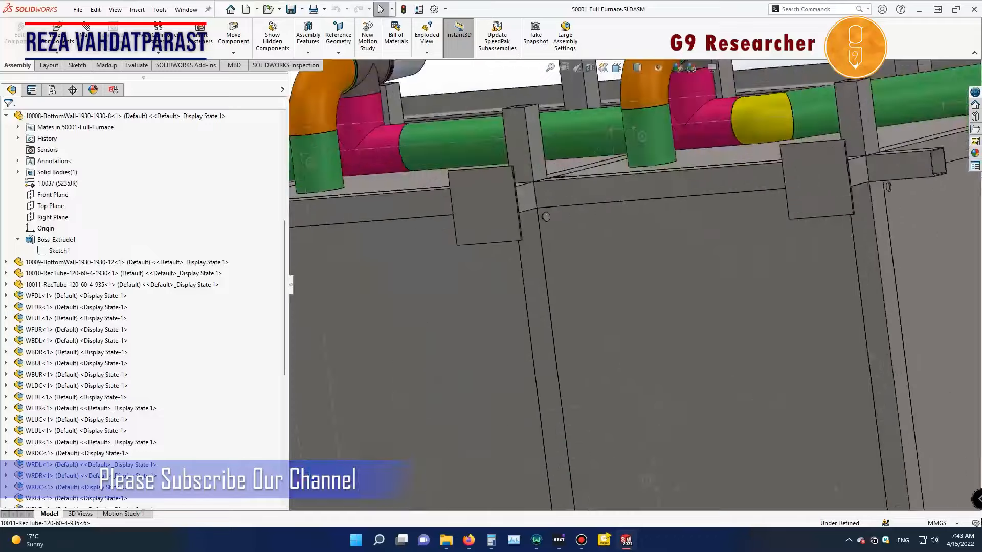
scroll(646, 256, up, 7)
click(973, 68)
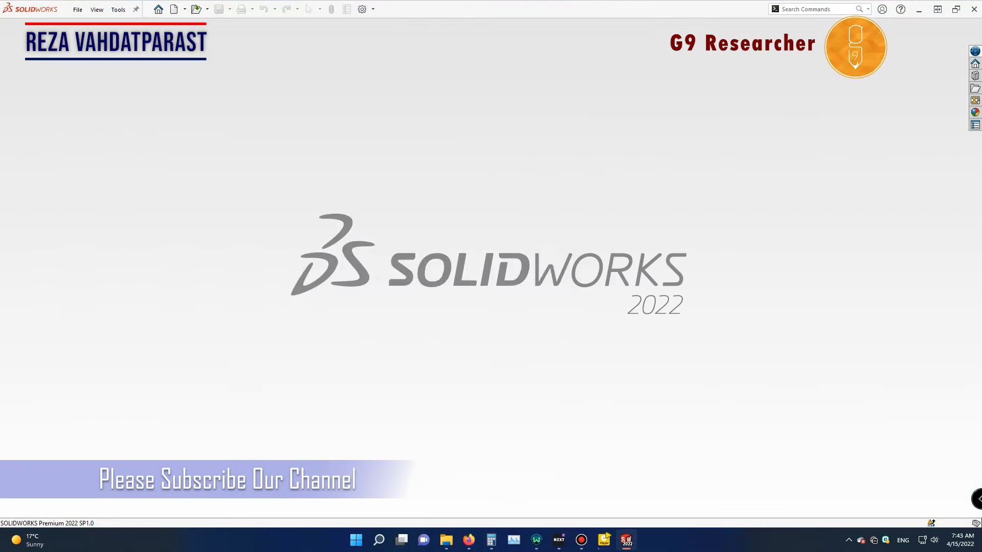
click(196, 10)
double_click(210, 227)
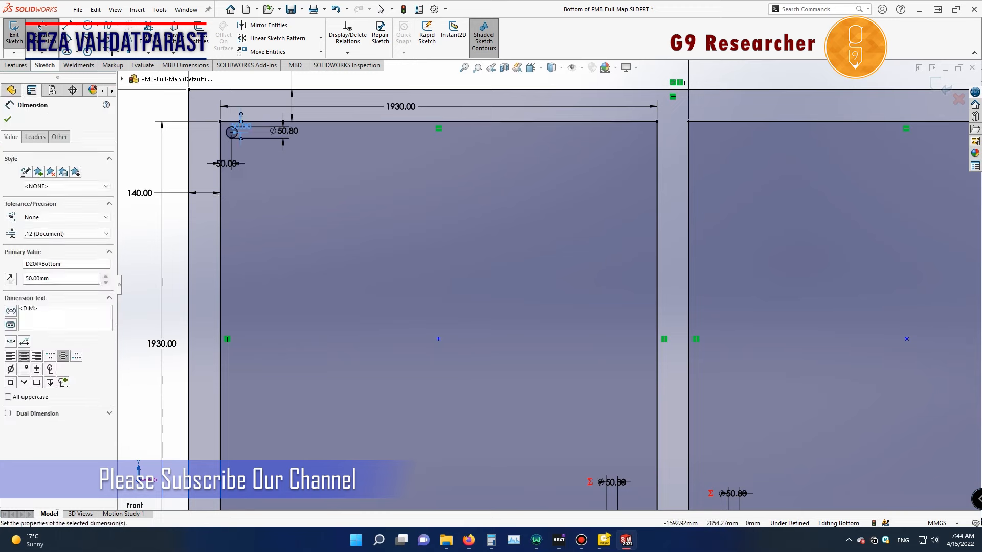
Step: Dimension the upper hole of the upper-right panel in the Bottom sketch 50 mm from the panel edge
scroll(665, 246, down, 5)
click(588, 183)
click(737, 211)
key(Return)
scroll(608, 225, up, 6)
Step: Dimension the lower holes of both upper panels 50 mm from the vertical panel edges beside the central gap
scroll(402, 441, down, 5)
click(492, 383)
click(436, 376)
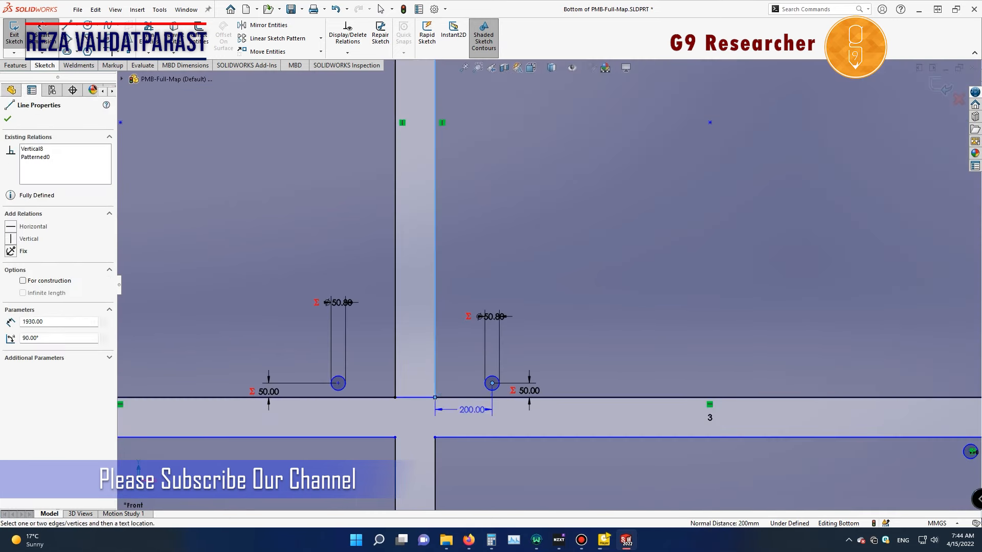
click(472, 410)
text(50)
key(Return)
click(338, 383)
click(395, 376)
click(366, 411)
key(Return)
scroll(454, 449, up, 7)
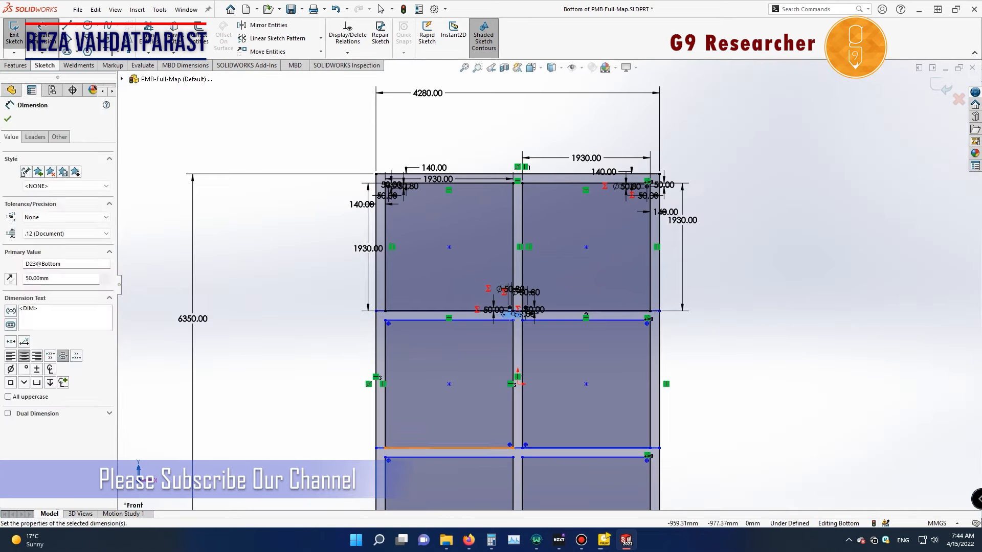
Step: Exit the Bottom sketch, then save and close the PMB-Full-Map part
click(572, 432)
scroll(588, 430, up, 3)
scroll(597, 430, down, 4)
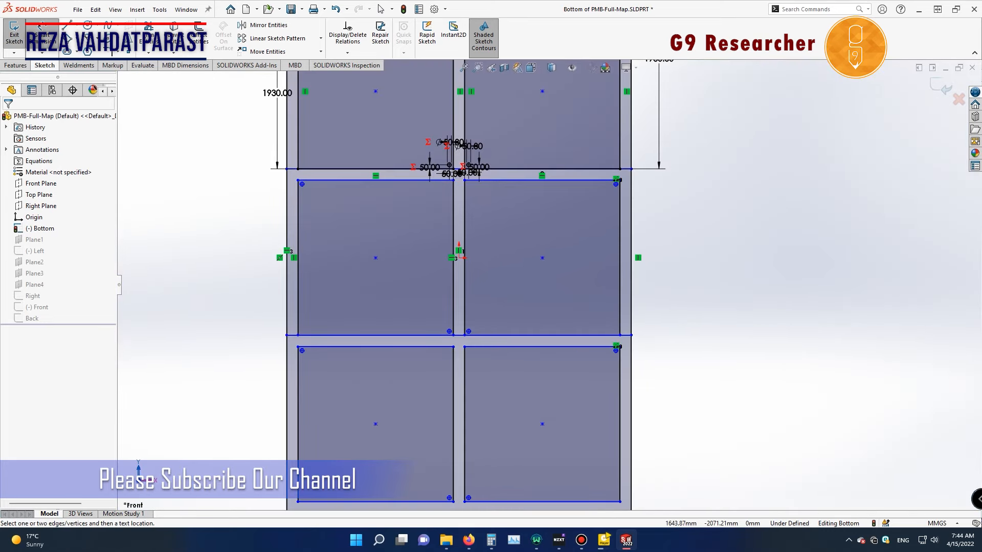
click(14, 31)
click(291, 10)
scroll(553, 281, up, 5)
middle_drag(553, 281, 583, 307)
click(973, 68)
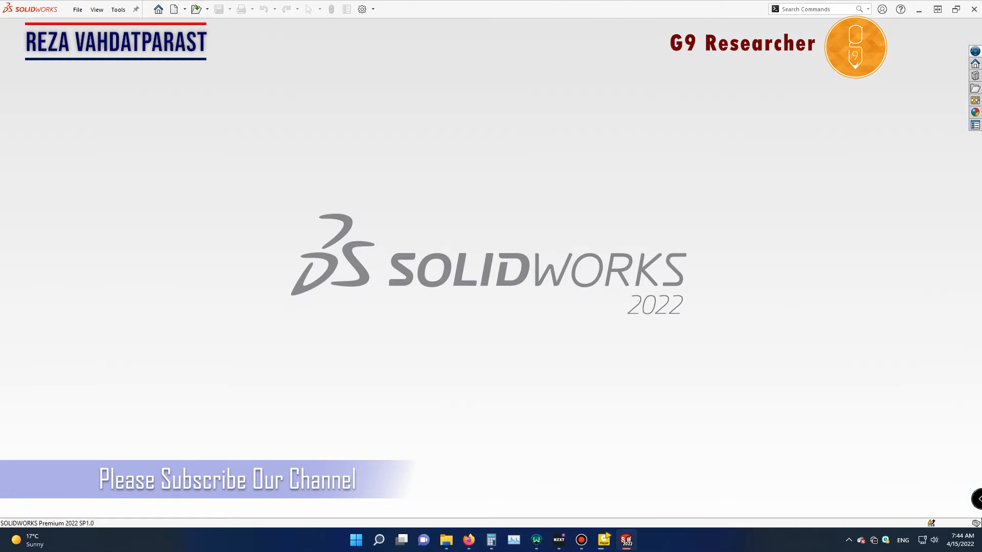
Step: Open the PMB-Full assembly and examine the elbows along the bottom layout sketch in a straight-on view
click(196, 9)
double_click(204, 211)
scroll(636, 327, down, 10)
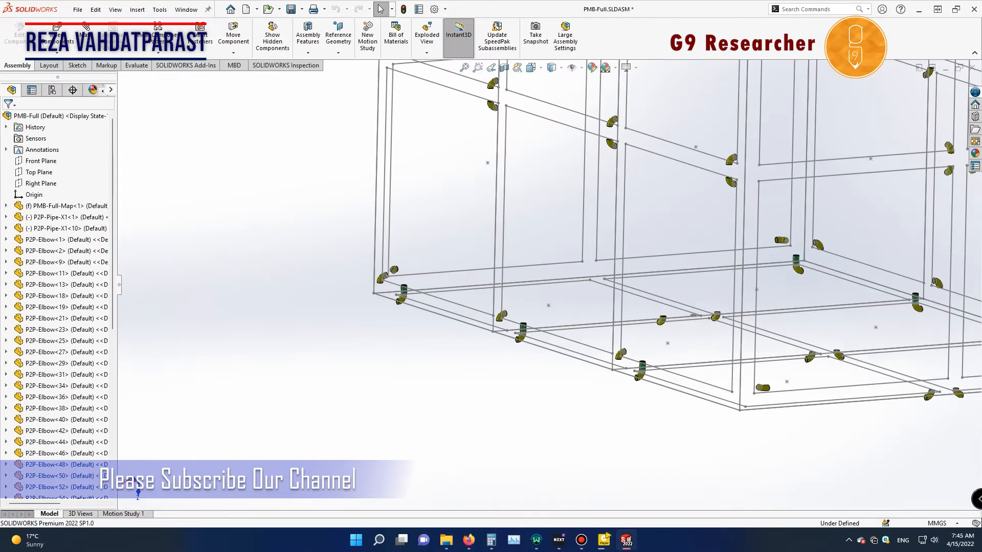
scroll(536, 296, up, 4)
mouse_move(536, 296)
middle_down()
mouse_move(503, 307)
mouse_move(542, 318)
mouse_move(578, 286)
mouse_move(543, 322)
mouse_move(578, 307)
middle_up()
scroll(511, 301, up, 5)
click(536, 335)
scroll(536, 335, down, 3)
key(space)
click(529, 309)
scroll(542, 320, down, 3)
scroll(548, 422, up, 3)
scroll(549, 425, down, 4)
ctrl+middle_drag(550, 425, 511, 259)
scroll(547, 290, up, 4)
scroll(522, 353, down, 5)
scroll(481, 386, up, 3)
scroll(512, 328, down, 5)
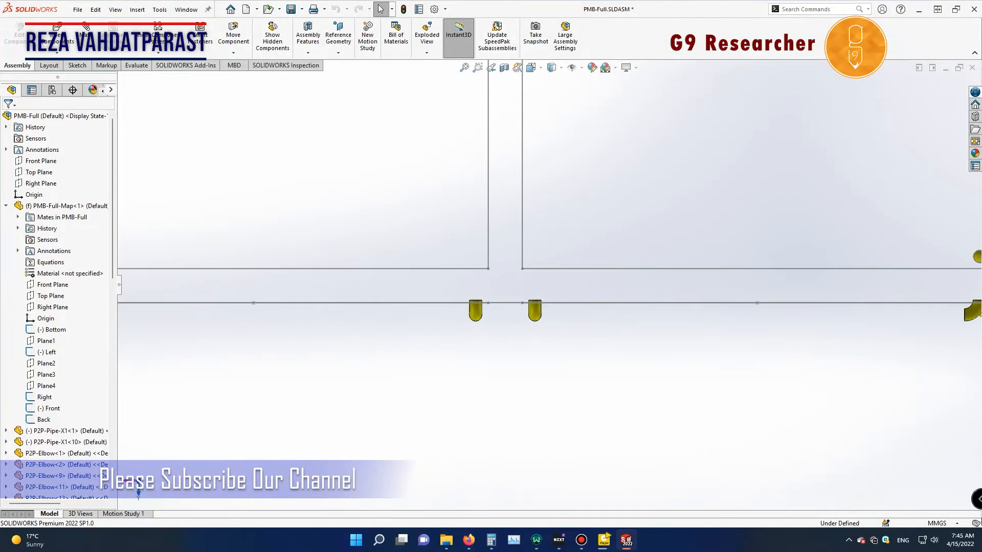
Step: Check which linear patterns the elbows beside the central layout lines belong to
scroll(512, 307, up, 8)
scroll(521, 173, down, 8)
click(498, 185)
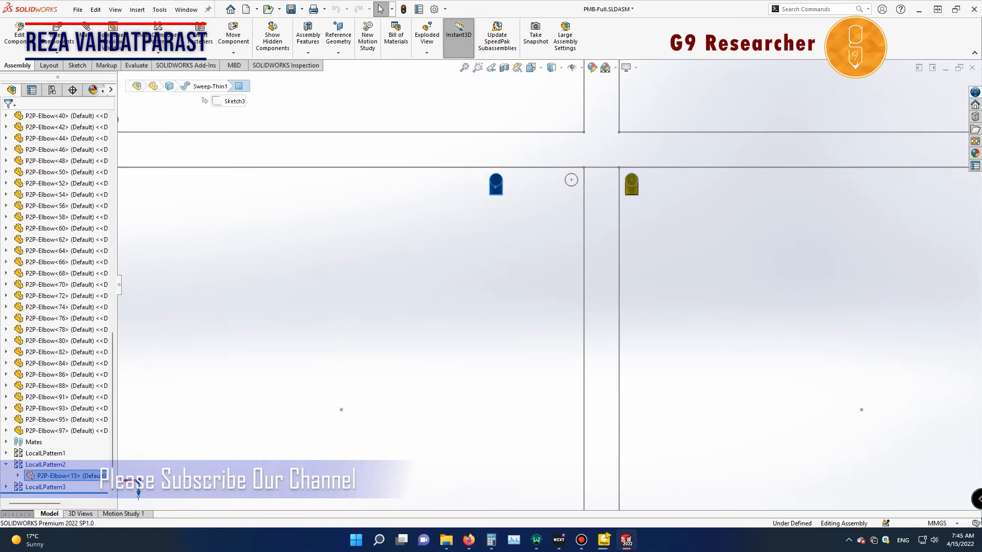
scroll(497, 185, up, 7)
scroll(549, 276, up, 4)
scroll(563, 123, down, 8)
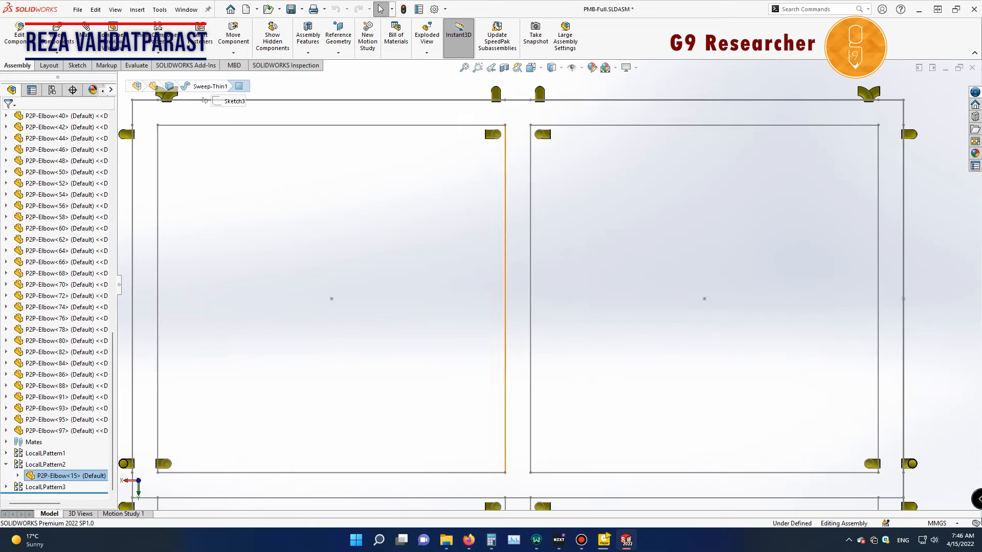
click(497, 134)
middle_drag(502, 153, 450, 231)
click(402, 286)
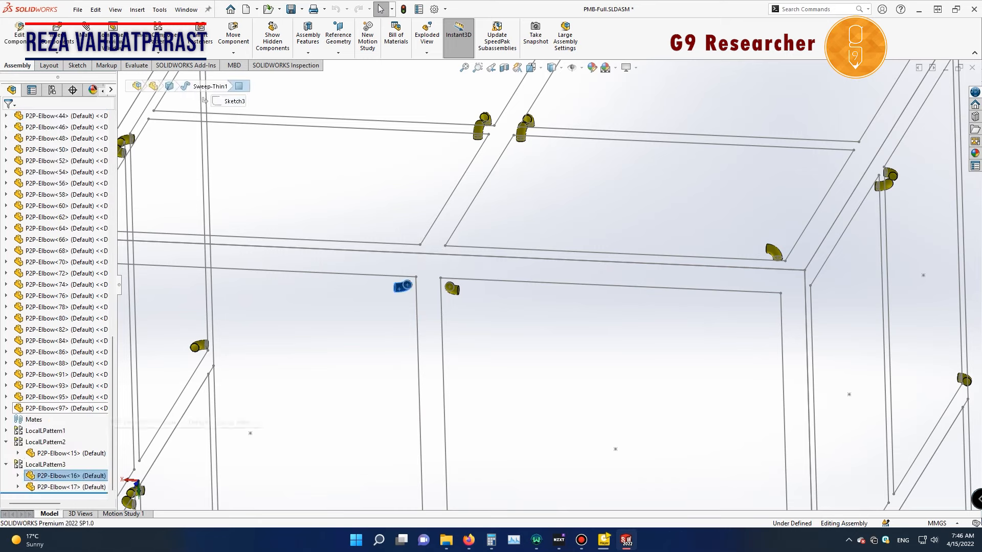
Step: Edit the linear pattern of P2P-Elbow<9> along the Bottom sketch line and change its Direction 1 spacing
scroll(358, 420, down, 4)
scroll(555, 182, up, 8)
scroll(536, 169, up, 3)
click(515, 414)
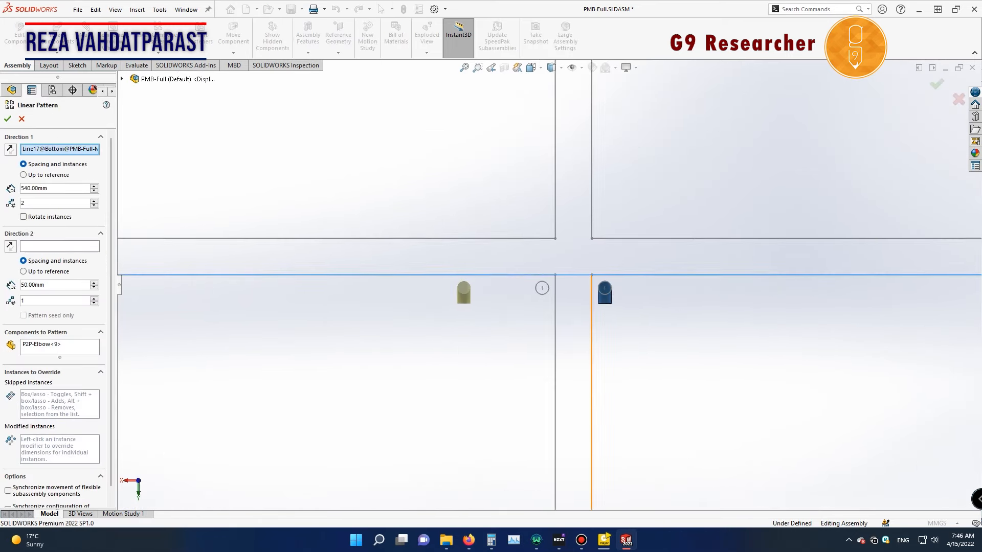
scroll(570, 301, down, 1)
double_click(66, 189)
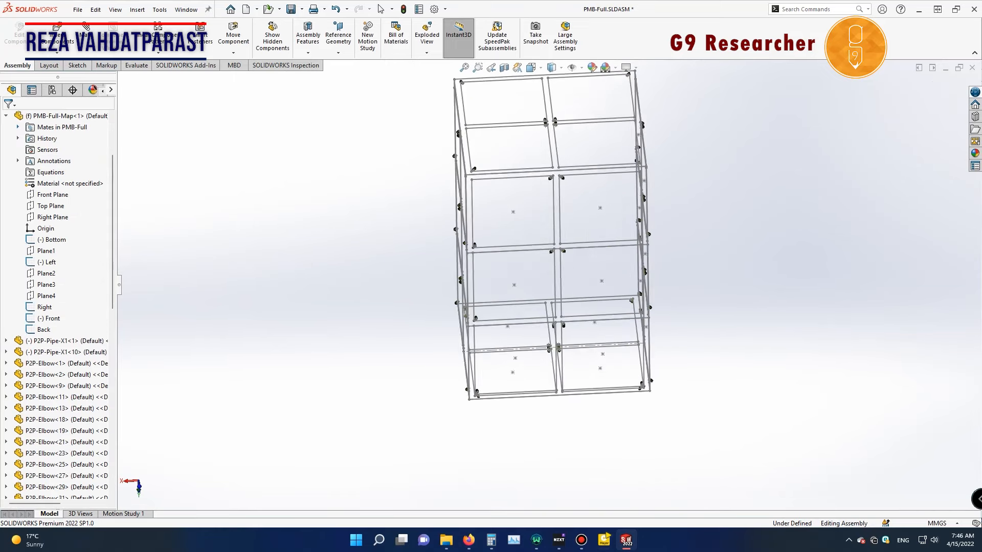
Step: Open the 50001-Full-Furnace assembly
click(49, 318)
middle_drag(501, 266, 547, 343)
click(268, 9)
click(243, 159)
double_click(198, 213)
double_click(205, 227)
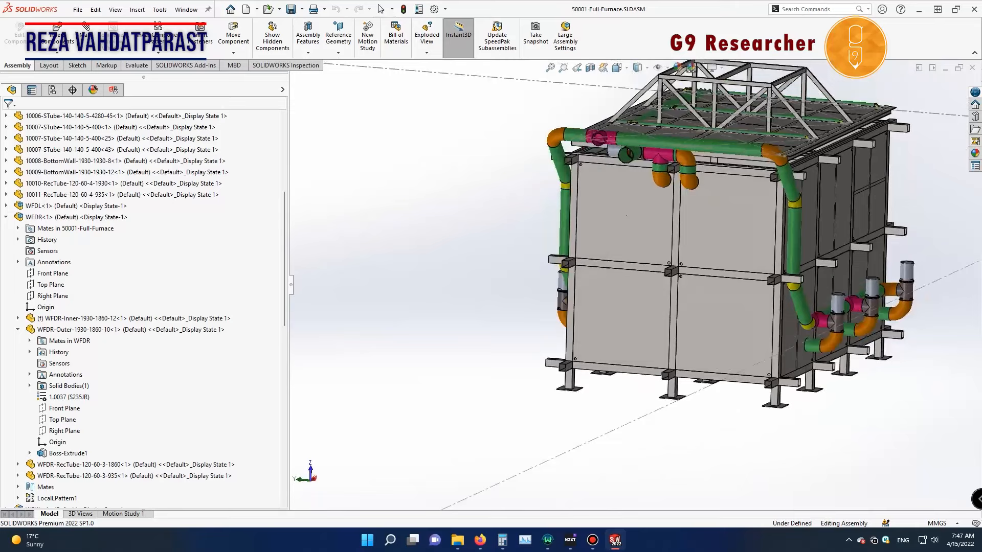
Step: Insert the PMB-Full assembly into the furnace assembly and rotate it to match the furnace's orientation
mouse_move(665, 256)
middle_down()
mouse_move(629, 312)
mouse_move(645, 261)
mouse_move(657, 274)
middle_up()
scroll(144, 307, up, 6)
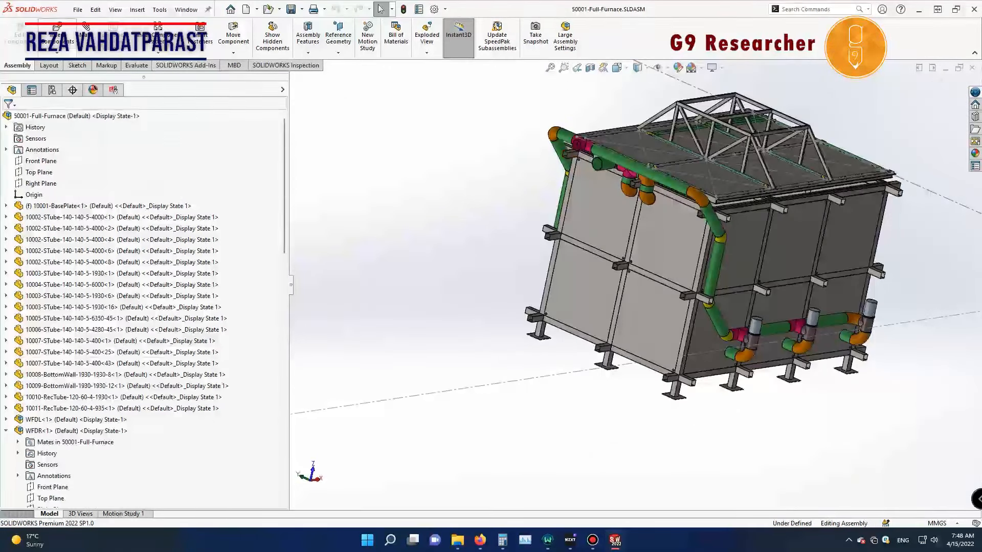
click(58, 31)
scroll(478, 255, up, 3)
key(Tab)
key(Tab)
key(Tab)
key(Tab)
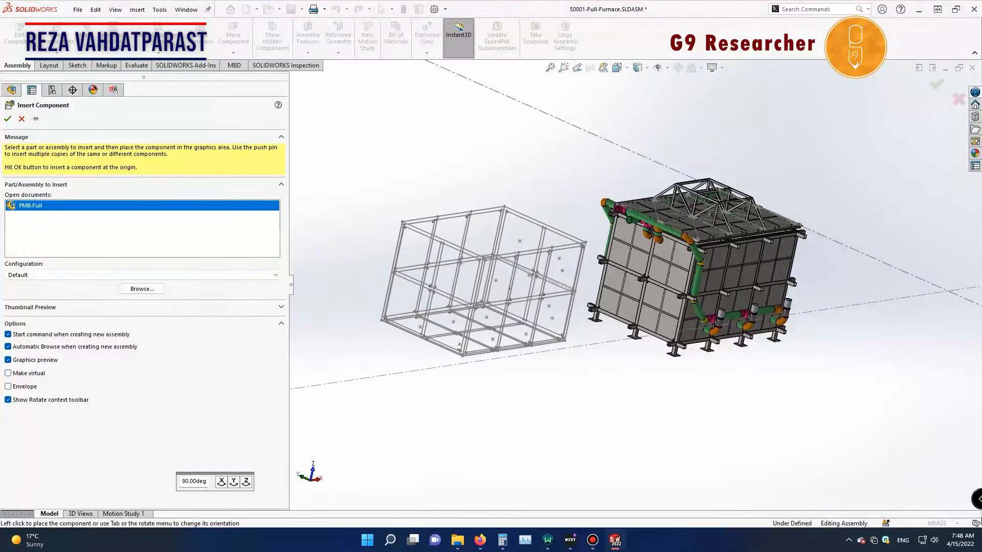
middle_drag(484, 277, 568, 225)
scroll(568, 225, down, 6)
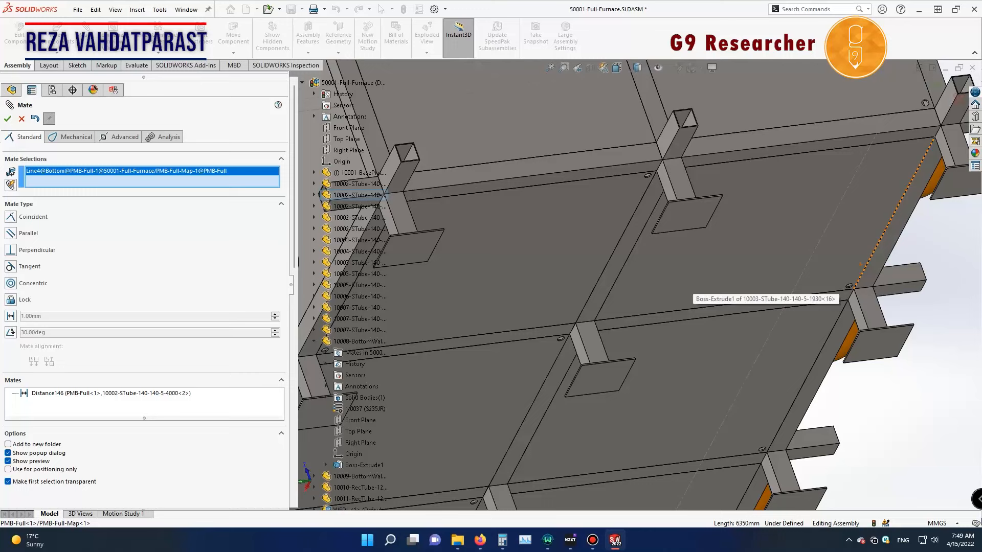
click(438, 374)
scroll(563, 276, up, 5)
text(0)
key(Return)
key(Return)
Step: Mate Line30 of PMB-Full's Right sketch to the furnace's corner tube
middle_drag(491, 256, 510, 327)
scroll(509, 327, down, 7)
click(584, 324)
scroll(633, 267, up, 6)
scroll(782, 113, down, 7)
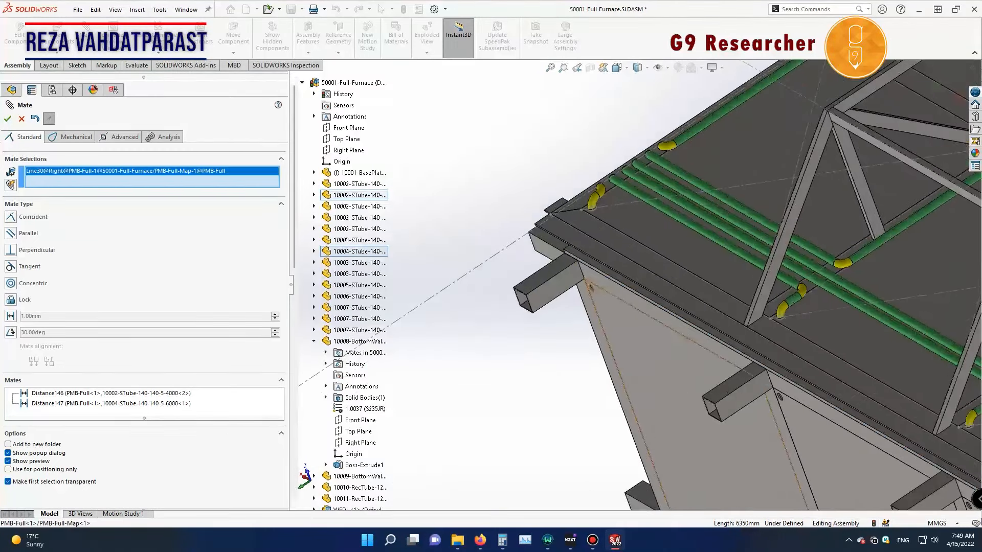
click(597, 279)
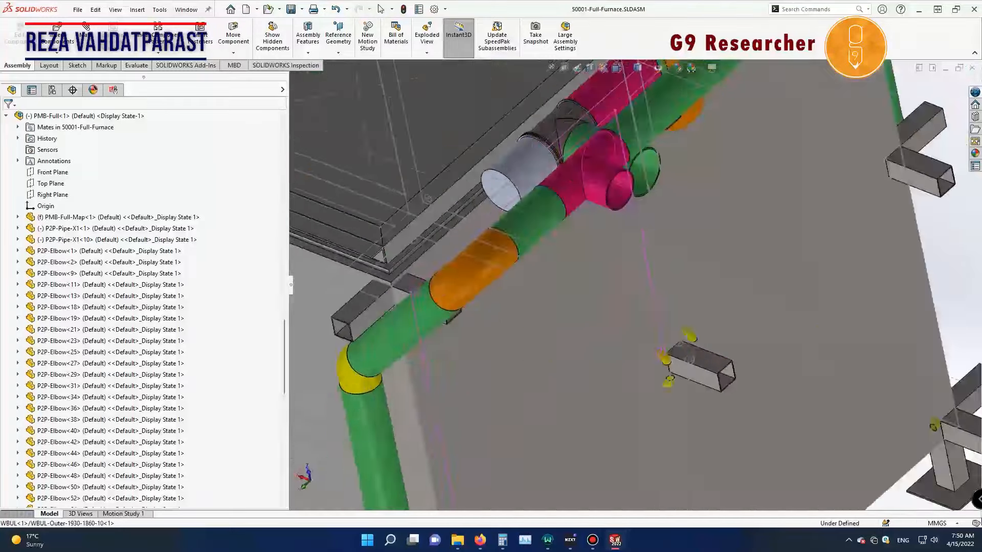
Step: Inspect how the PMB-Full elbows line up with the furnace walls, tubes and bottom plates
middle_drag(614, 307, 725, 427)
scroll(725, 424, up, 6)
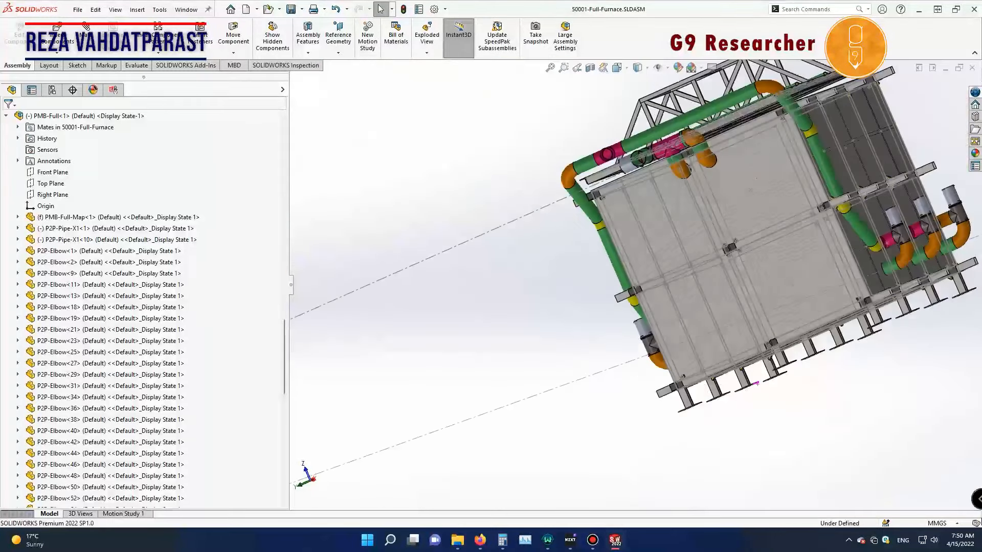
scroll(811, 287, down, 6)
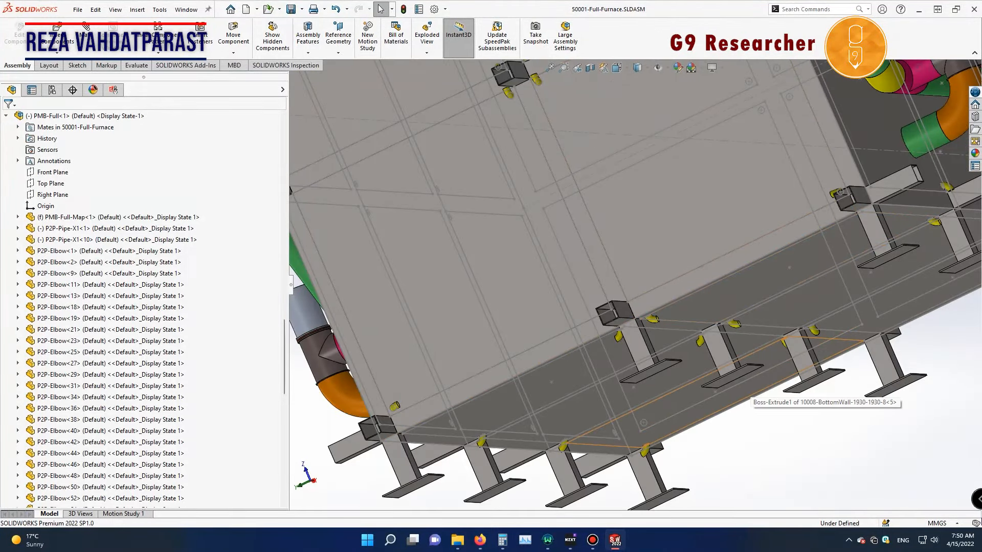
scroll(744, 392, up, 6)
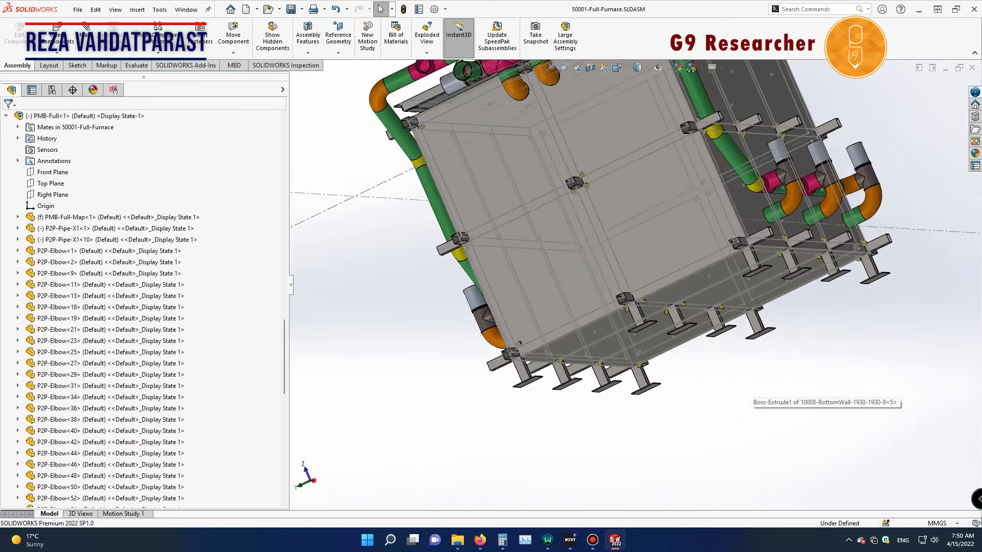
middle_drag(744, 392, 578, 307)
scroll(577, 307, down, 5)
scroll(627, 175, down, 2)
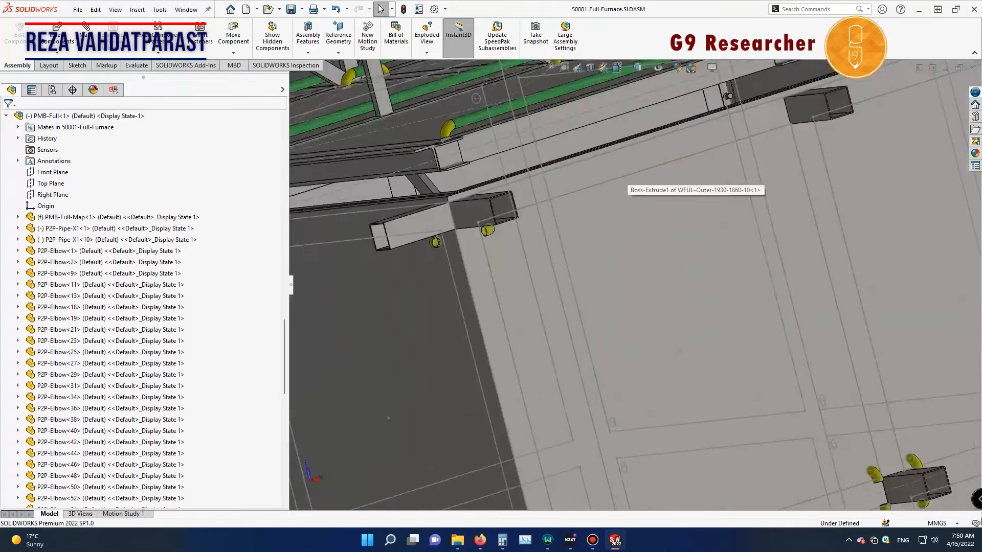
scroll(627, 175, up, 2)
scroll(543, 250, down, 5)
Step: Toggle the visibility of the Front sketch in PMB-Full-Map
click(567, 311)
click(18, 217)
click(56, 431)
scroll(56, 431, up, 2)
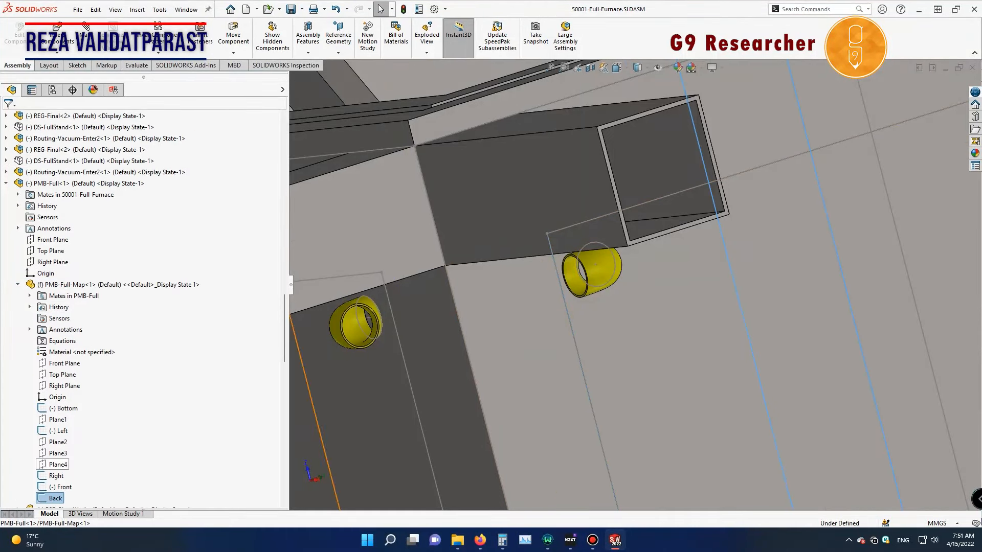
scroll(673, 364, up, 8)
click(61, 487)
click(74, 472)
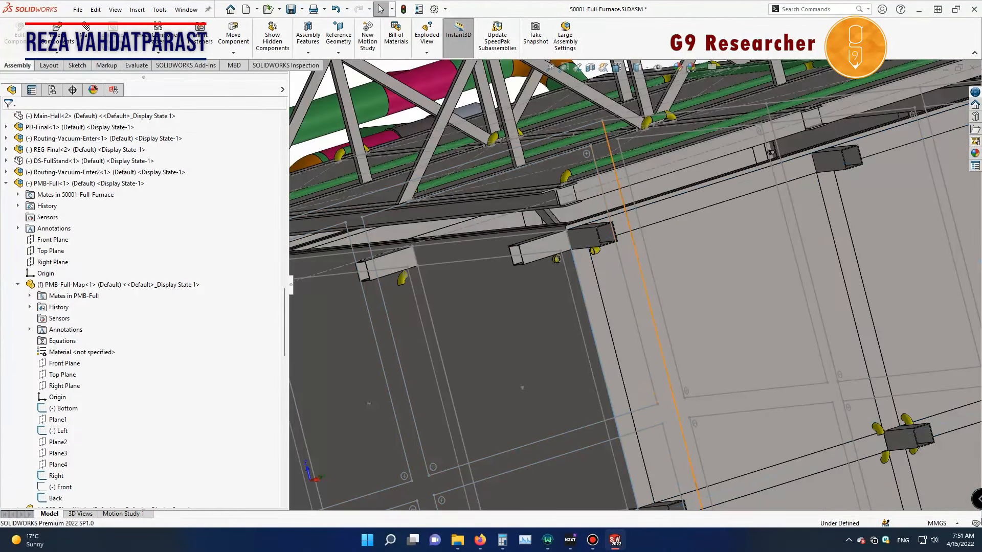
scroll(726, 366, up, 5)
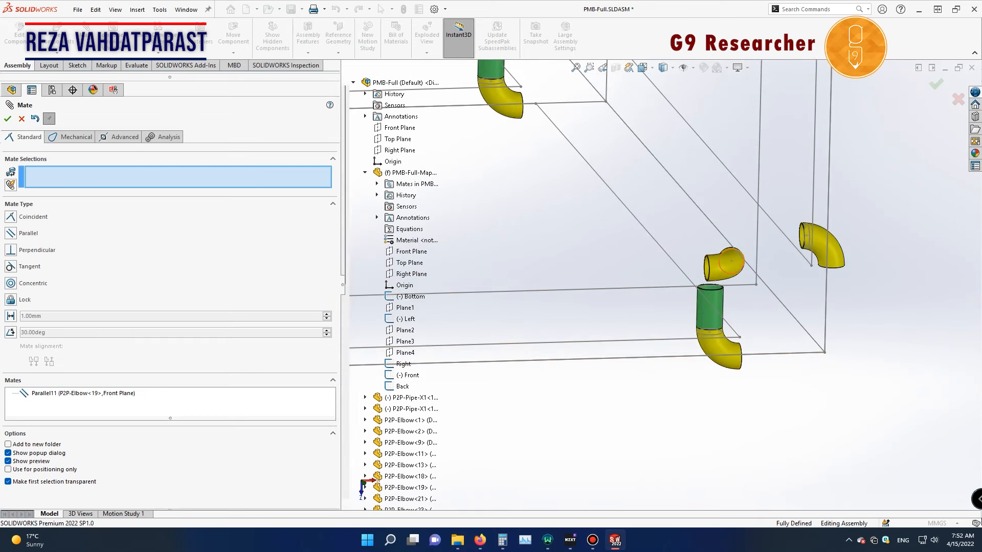
Step: Close the Mate command and open the Parallel16 mate of P2P-Elbow<29> in PMB-Full for editing
click(21, 119)
click(721, 267)
scroll(103, 251, down, 13)
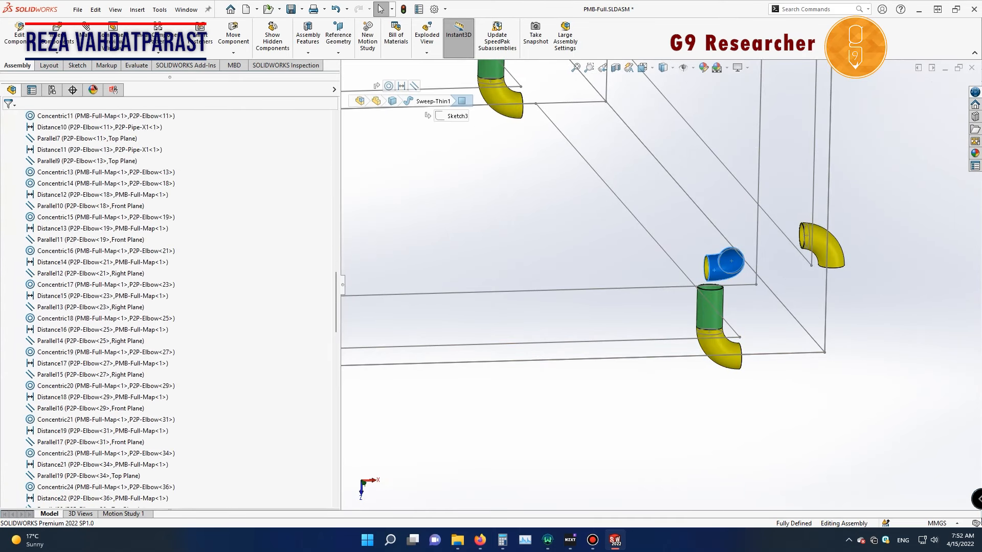
click(77, 442)
click(143, 412)
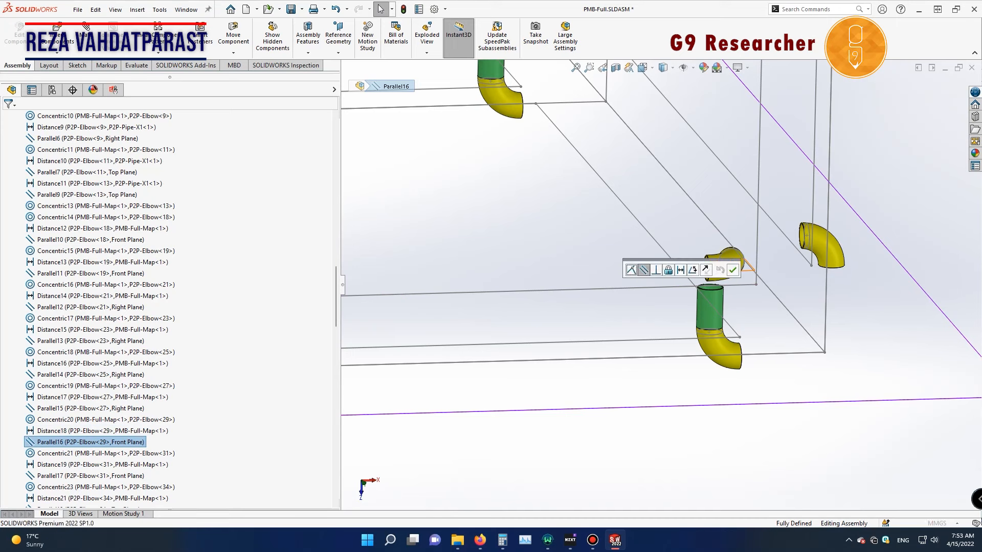
Step: Try to make P2P-Elbow<29> parallel to the assembly's Right Plane instead of the Front Plane
click(42, 179)
key(Delete)
scroll(661, 285, up, 12)
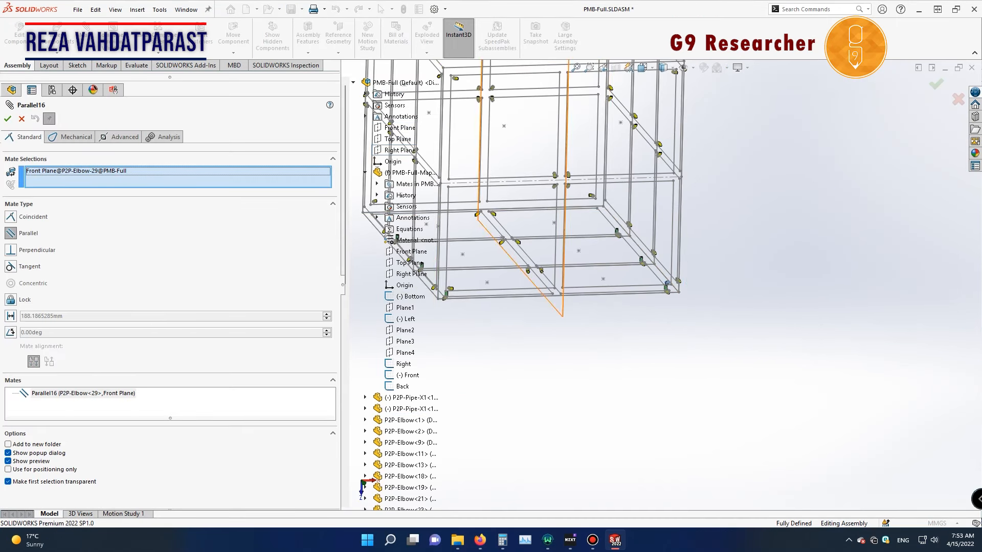
click(399, 150)
scroll(672, 290, down, 11)
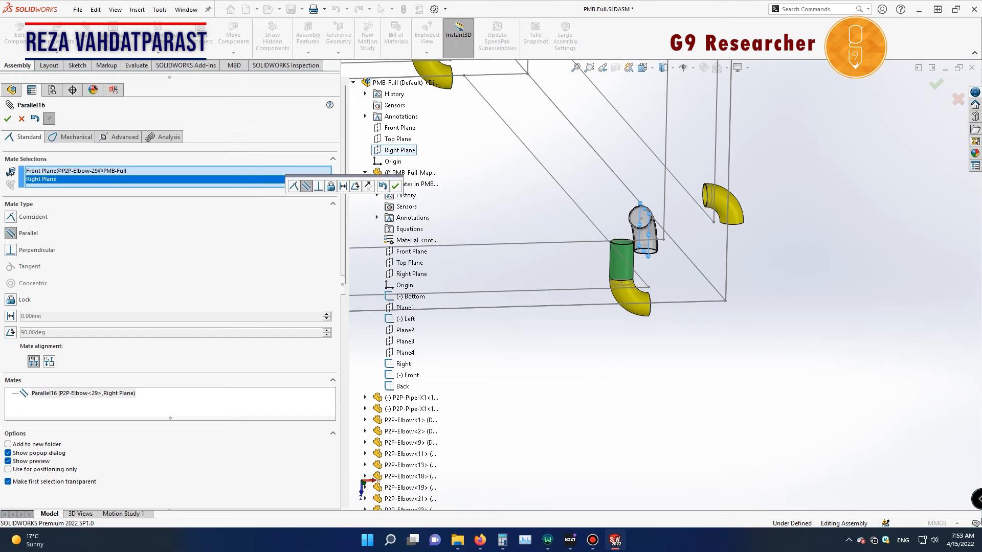
Step: Replace the Right Plane with the Front Plane in the Parallel16 mate and flip the mate alignment
key(Delete)
click(399, 128)
click(384, 145)
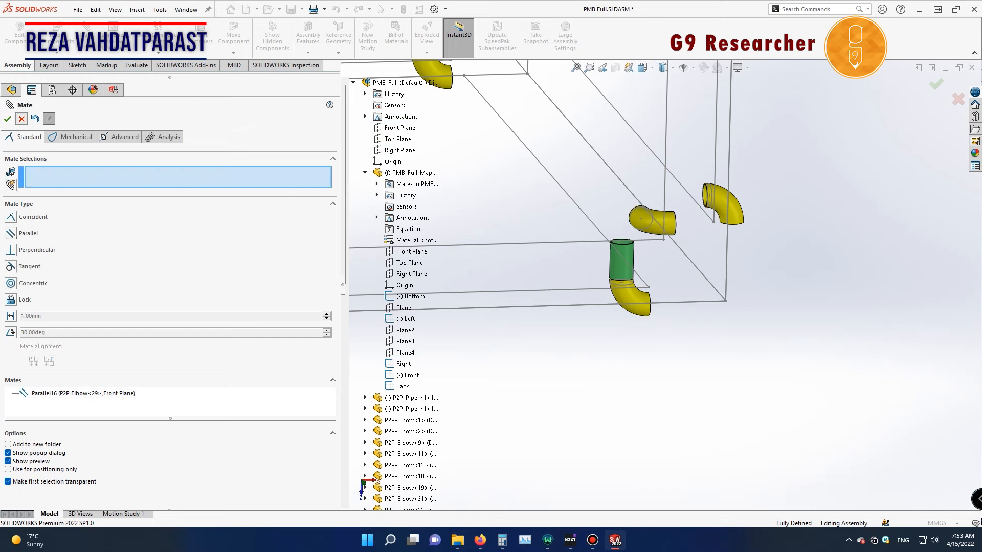
Step: Switch to the 50001-Full-Furnace assembly and inspect the elbows at the lower furnace corner
mouse_move(615, 540)
click(762, 475)
middle_drag(686, 327, 634, 307)
scroll(716, 460, down, 6)
scroll(415, 399, down, 3)
scroll(665, 271, up, 3)
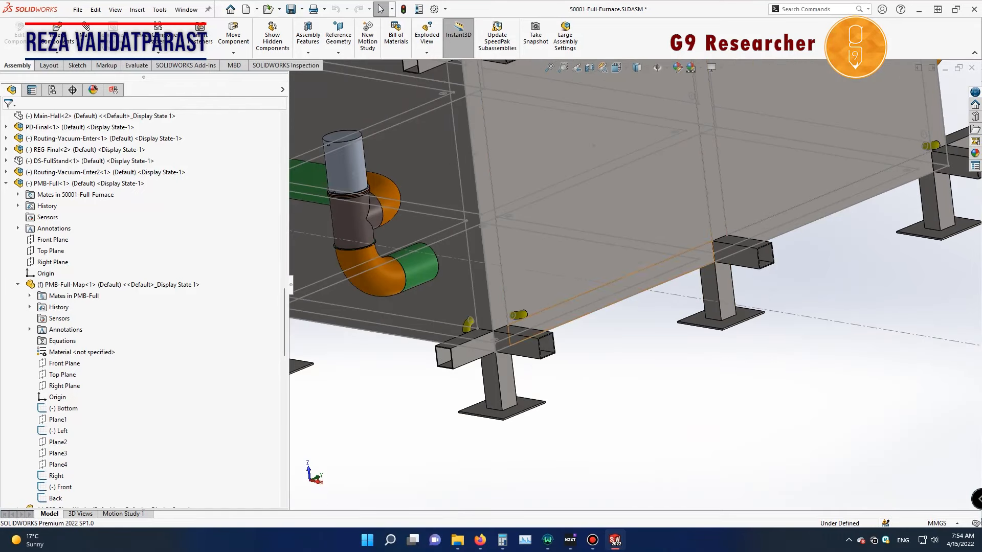
Step: Switch to PMB-Full and change the Parallel10 mate of P2P-Elbow<18> to reference the assembly's Right Plane
mouse_move(615, 540)
click(559, 489)
scroll(660, 279, up, 6)
scroll(536, 263, down, 8)
click(593, 263)
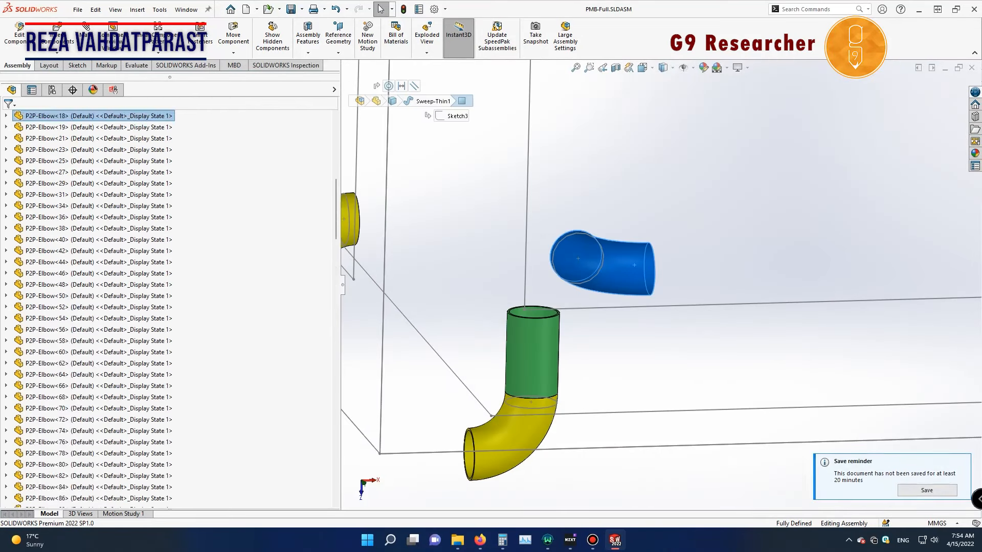
scroll(168, 307, down, 7)
scroll(168, 307, down, 6)
click(97, 239)
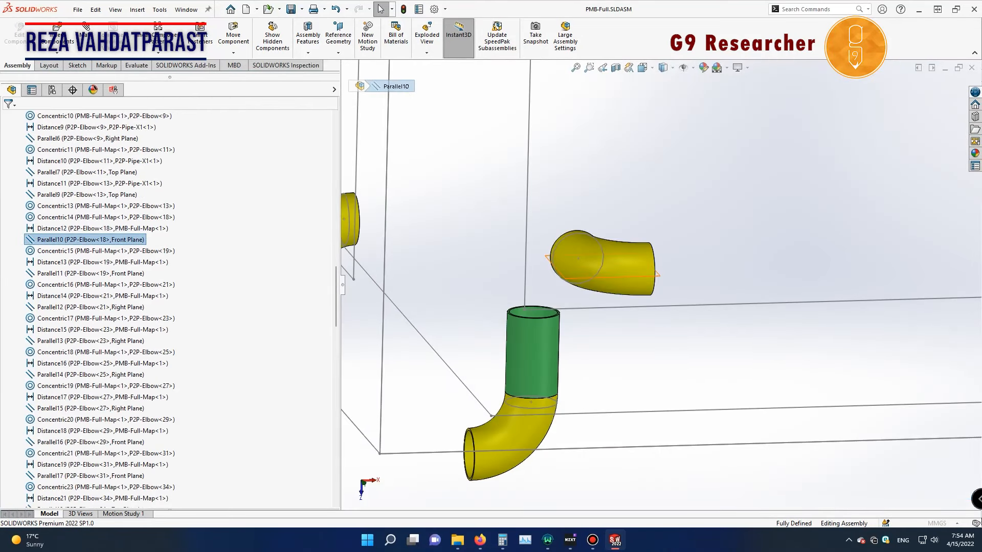
click(114, 210)
click(400, 150)
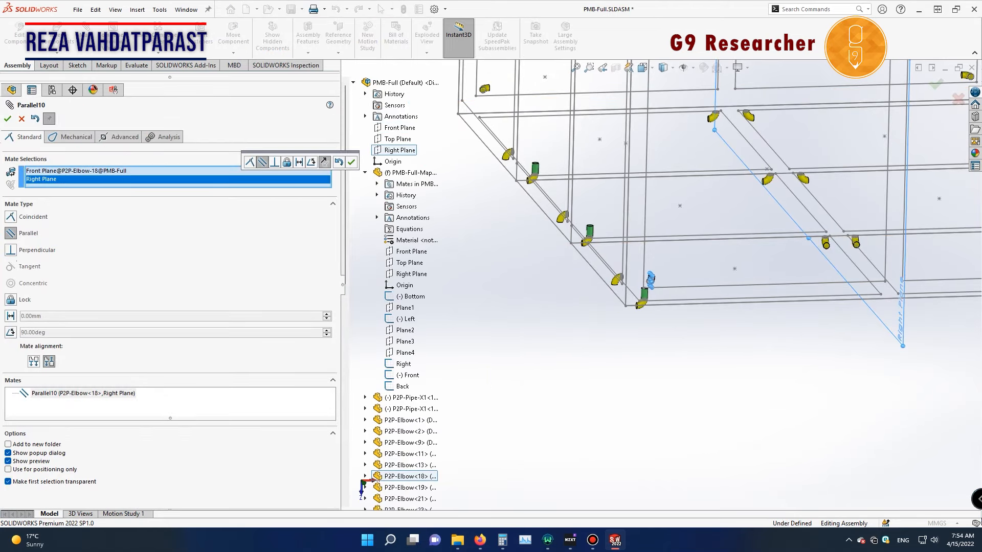
click(7, 119)
Step: Return to the 50001-Full-Furnace assembly and check the updated elbow orientations against the furnace corners
mouse_move(615, 540)
click(622, 490)
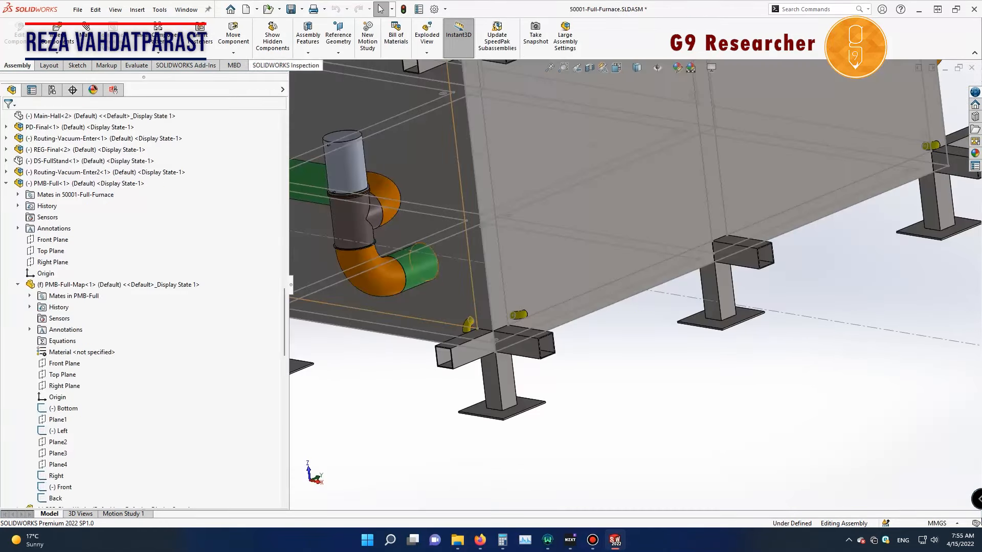
scroll(565, 307, up, 8)
scroll(742, 243, down, 10)
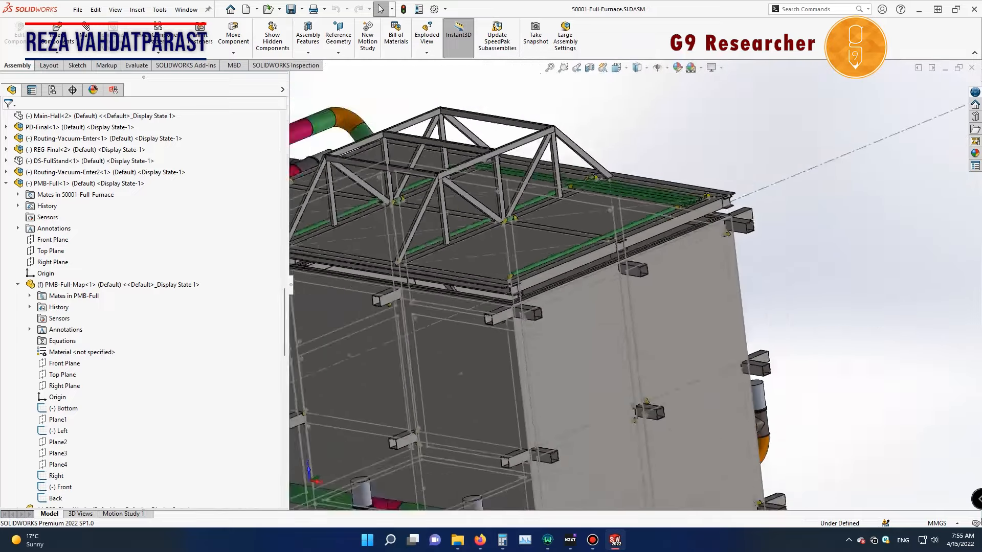
Step: Inspect the elbow and pipe ends at the upper corner of the furnace roof frame
scroll(716, 276, up, 3)
scroll(690, 291, down, 4)
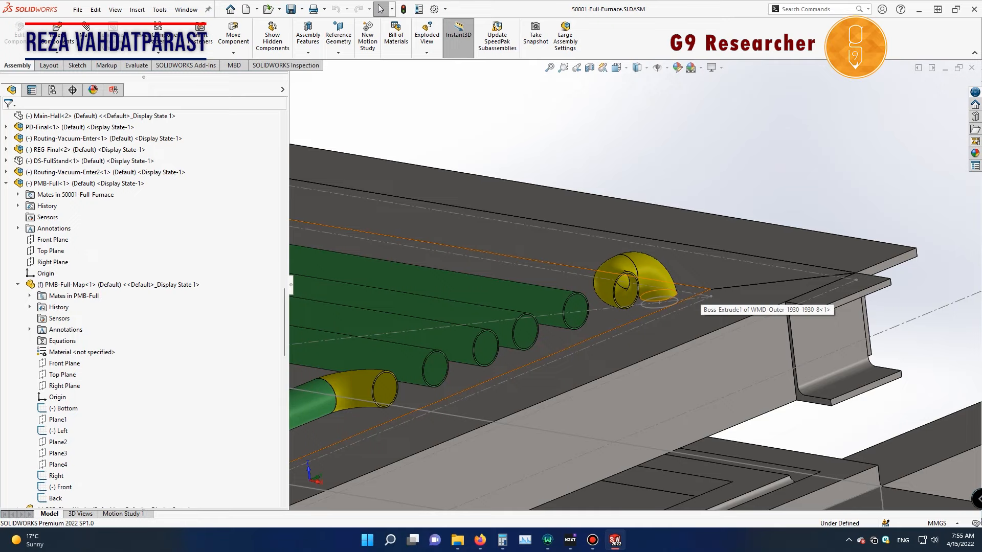
scroll(715, 325, up, 10)
scroll(629, 429, down, 8)
scroll(589, 327, up, 5)
middle_drag(588, 327, 629, 281)
scroll(588, 256, up, 1)
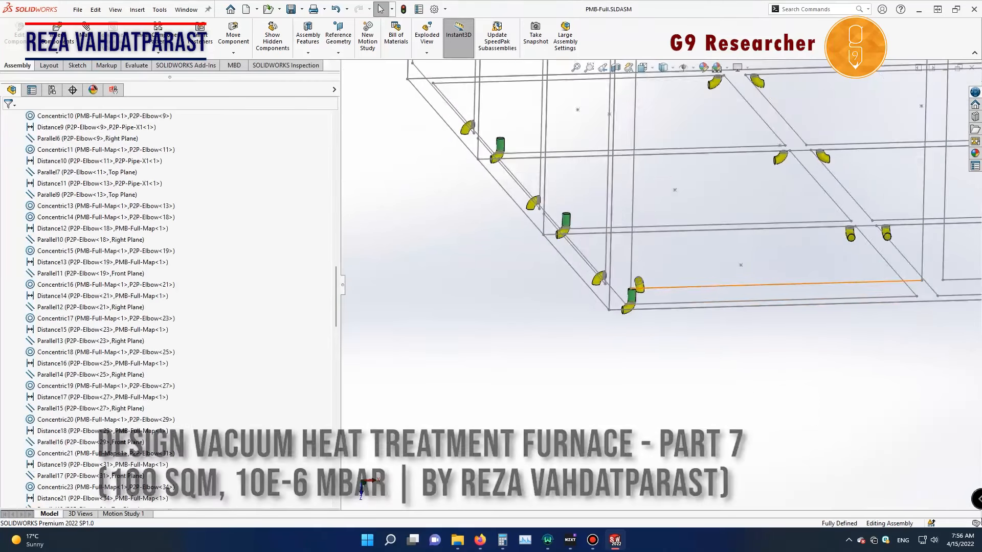
Step: Measure the gap between the facing end faces of the upper and lower elbows at the frame corner in PMB-Full
scroll(659, 286, down, 5)
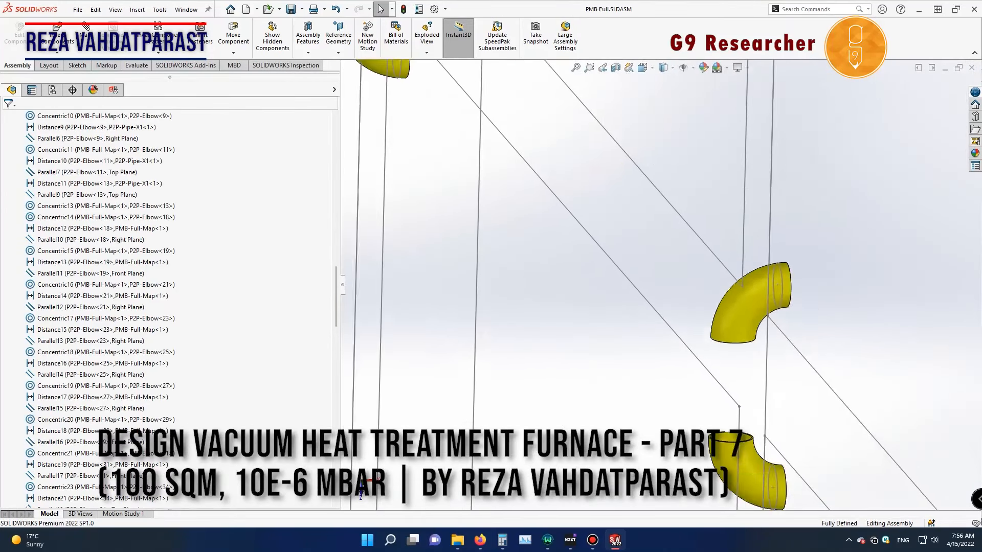
scroll(742, 408, down, 5)
click(136, 65)
click(144, 36)
scroll(742, 486, down, 6)
click(625, 322)
scroll(665, 286, up, 7)
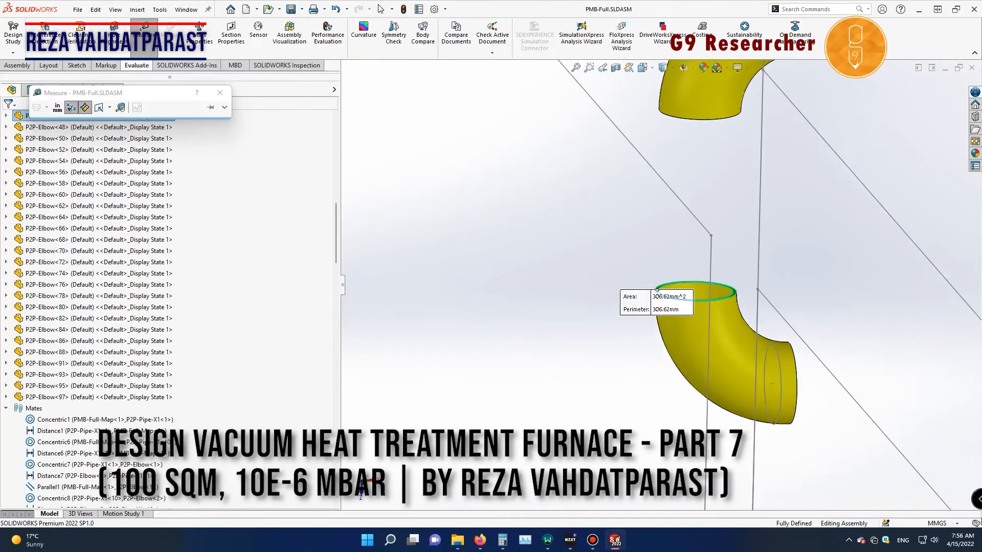
scroll(657, 290, down, 4)
click(679, 138)
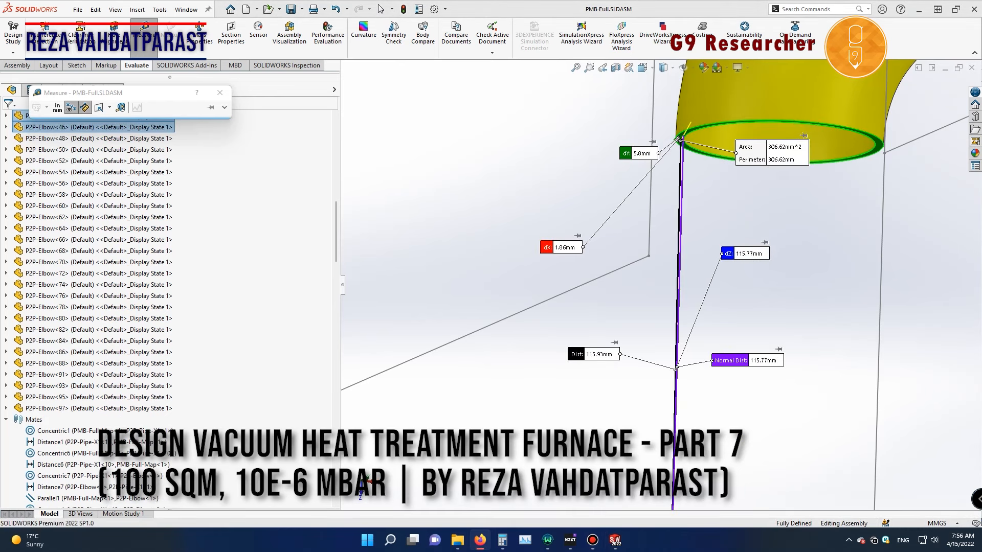
key(Escape)
scroll(661, 285, up, 14)
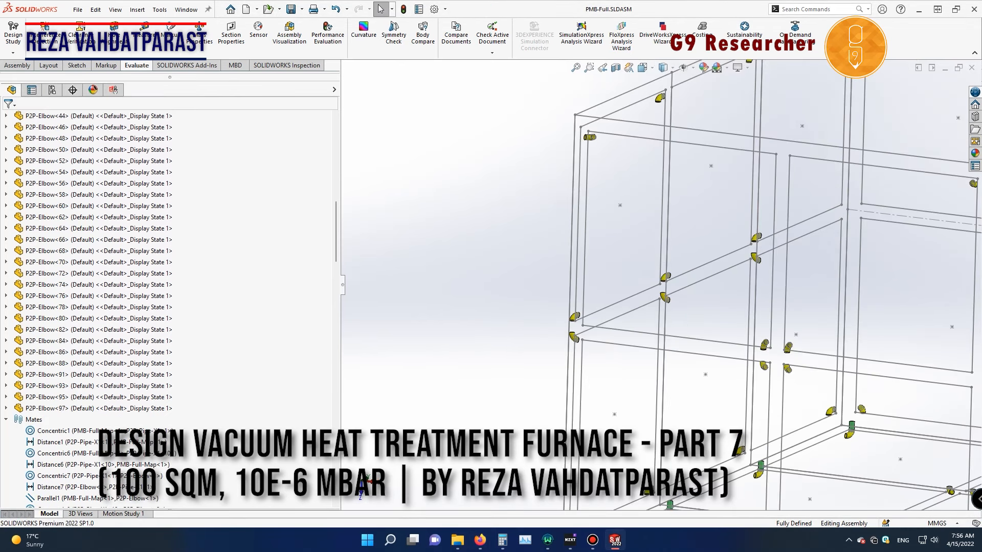
click(268, 9)
key(Escape)
click(929, 540)
click(517, 286)
scroll(573, 317, up, 3)
scroll(511, 302, down, 5)
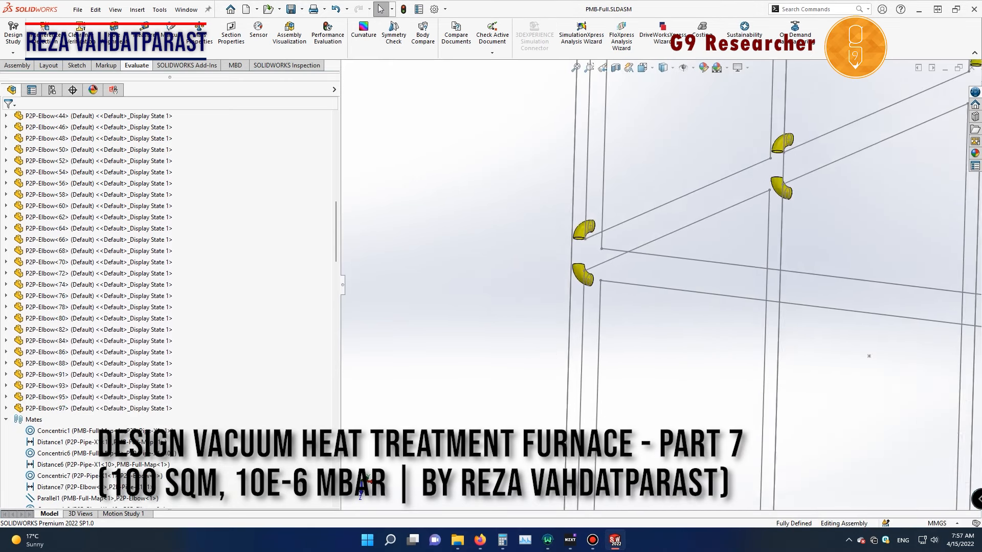
Step: Insert the P2P-Pipe-X10 part into PMB-Full and place it beside the corner elbows
middle_drag(578, 266, 629, 230)
click(18, 65)
click(57, 36)
click(88, 201)
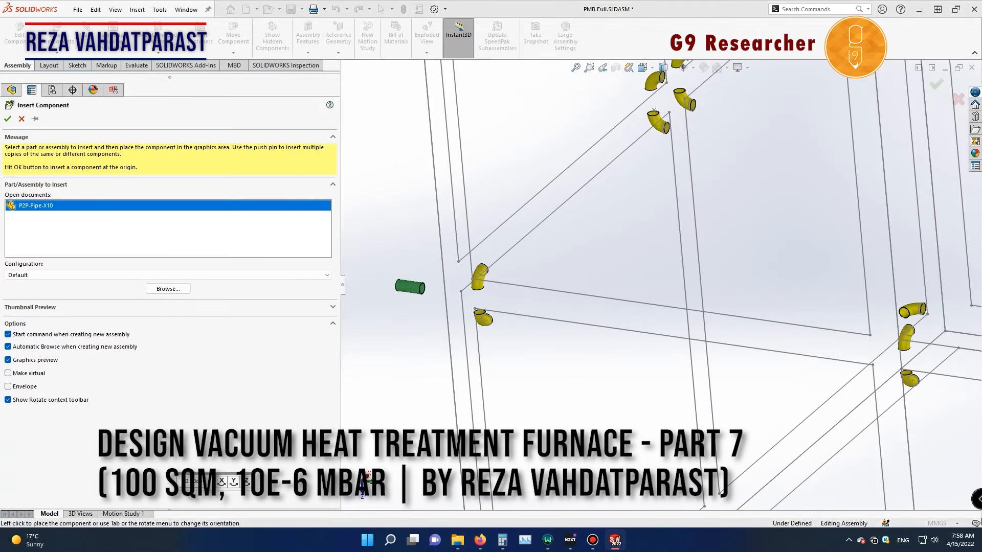
click(401, 282)
Step: Mate the P2P-Pipe-X10 to the open end of P2P-Elbow<40> so it bridges the facing corner elbows
scroll(392, 292, down, 5)
click(86, 34)
middle_drag(639, 307, 594, 256)
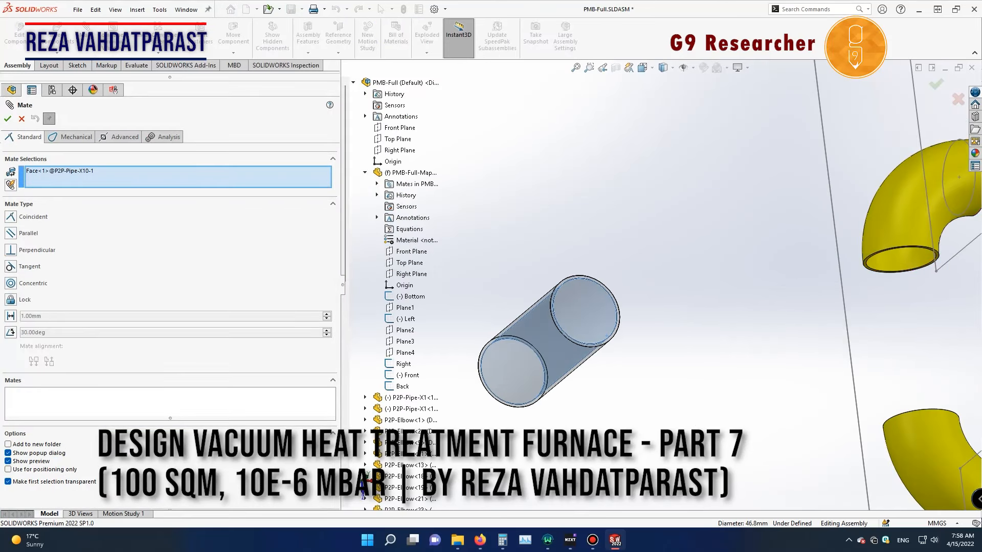
click(875, 254)
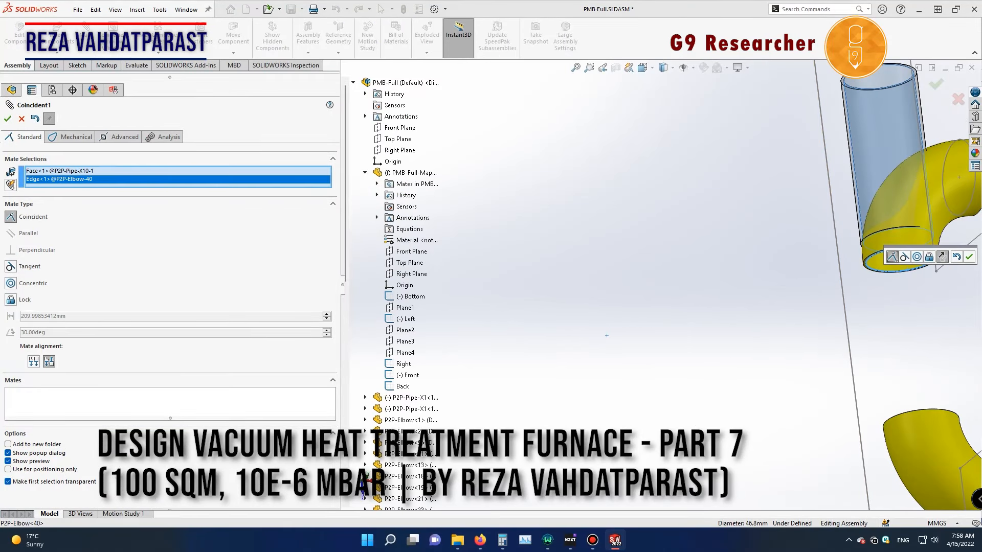
key(Delete)
scroll(935, 271, down, 6)
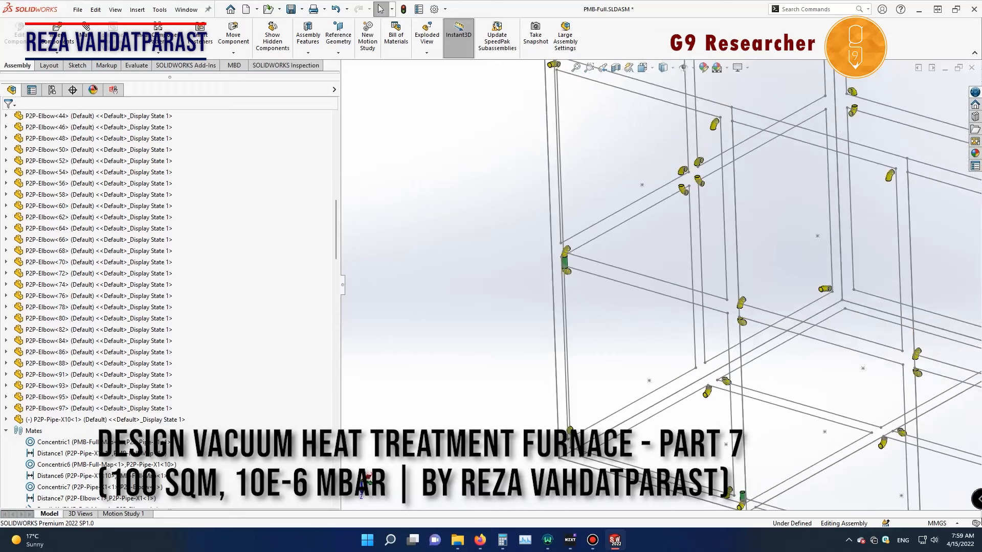
Step: Create a linear pattern of P2P-Pipe-X10 along the horizontal sketch line of the frame with 2070 mm spacing
click(537, 267)
click(645, 289)
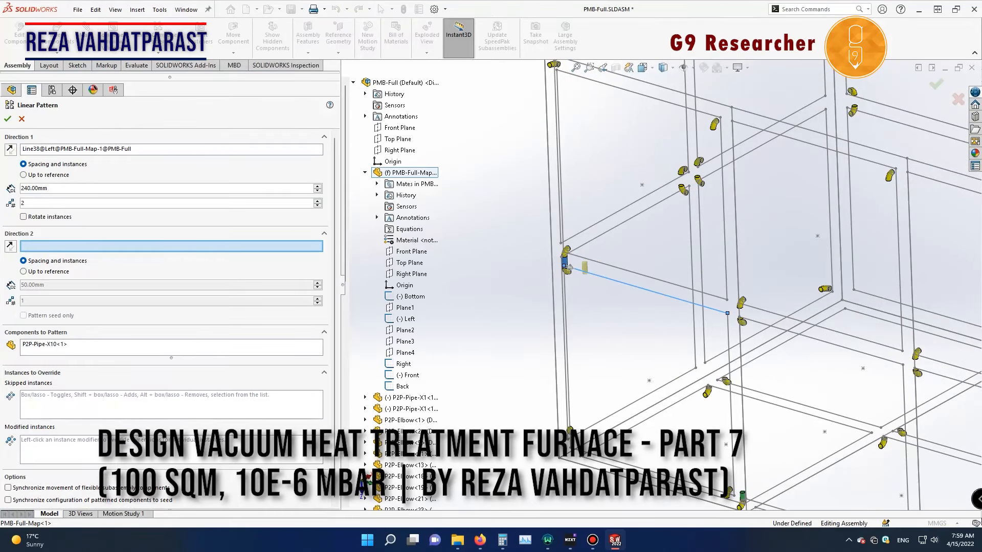
text(2070)
key(Return)
click(7, 119)
Step: Copy P2P-Pipe-X10 with its mates onto the open end of P2P-Elbow<21>
scroll(631, 278, up, 6)
scroll(823, 246, down, 3)
ctrl+middle_drag(821, 219, 733, 230)
scroll(731, 220, down, 7)
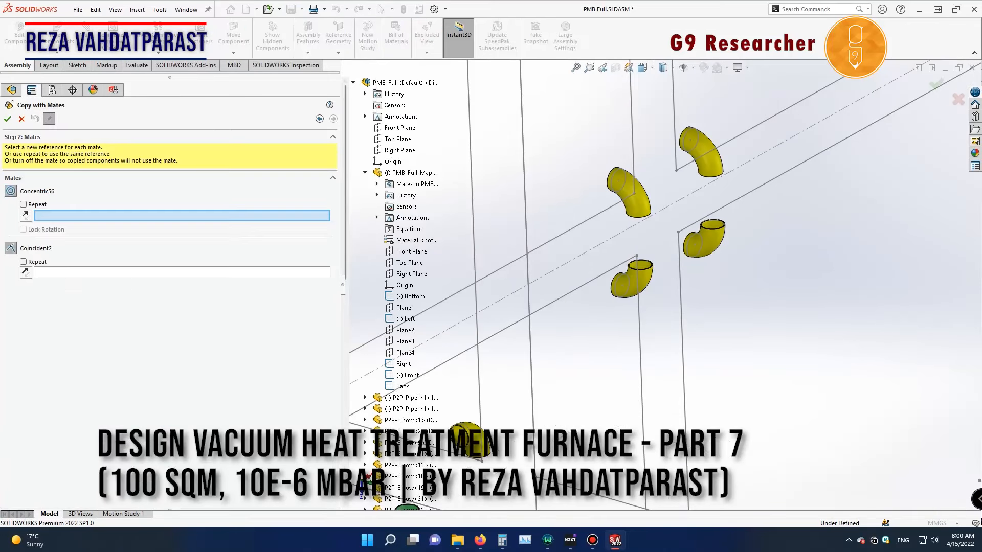
scroll(639, 287, down, 5)
scroll(647, 263, down, 6)
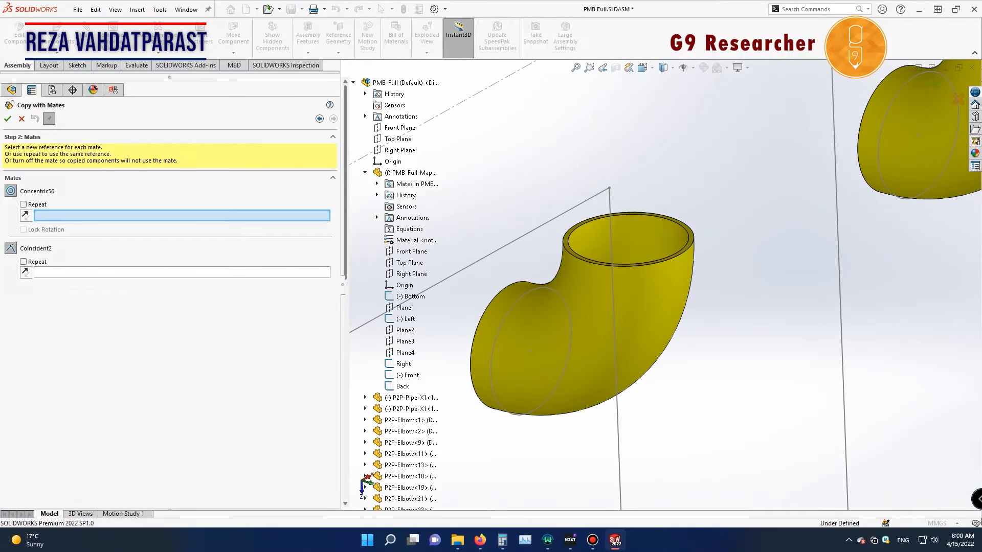
scroll(680, 255, down, 5)
click(681, 256)
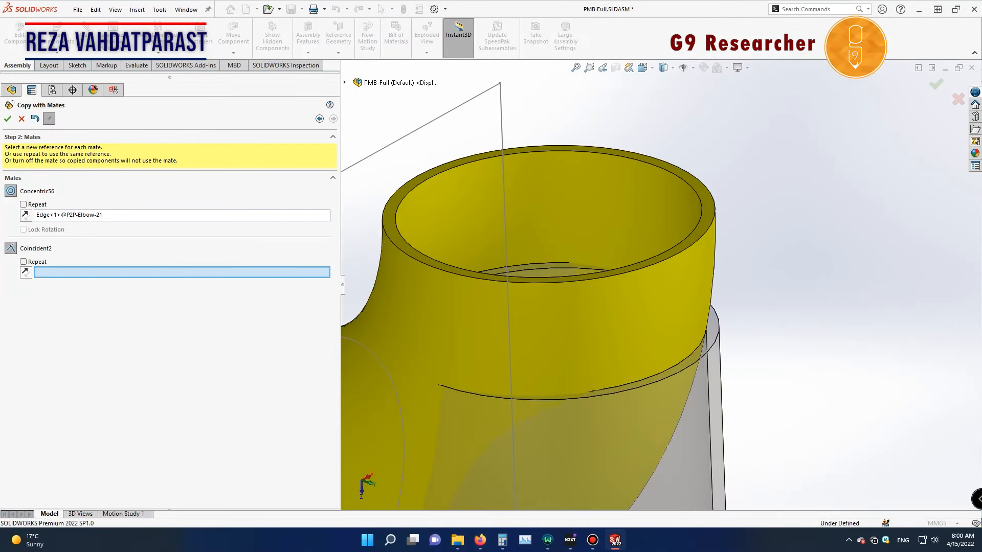
click(679, 249)
Step: Place another mated copy of P2P-Pipe-X10 on the open end of P2P-Elbow<91> and finish copying
scroll(679, 249, up, 9)
scroll(621, 151, down, 5)
scroll(665, 255, up, 4)
middle_drag(665, 256, 603, 246)
scroll(604, 245, up, 8)
scroll(542, 220, down, 9)
scroll(588, 230, up, 4)
scroll(588, 230, down, 3)
scroll(660, 286, up, 10)
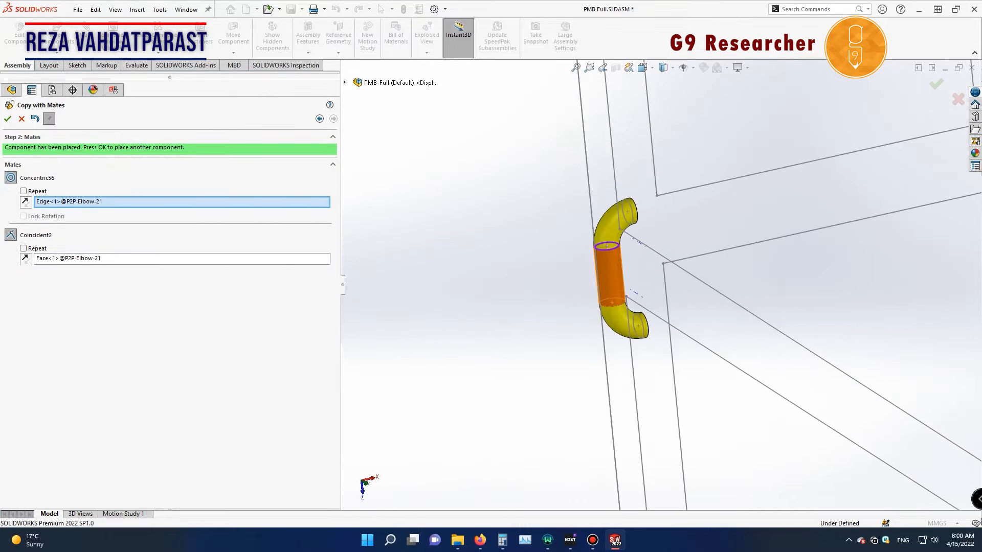
scroll(665, 281, down, 8)
scroll(703, 300, down, 8)
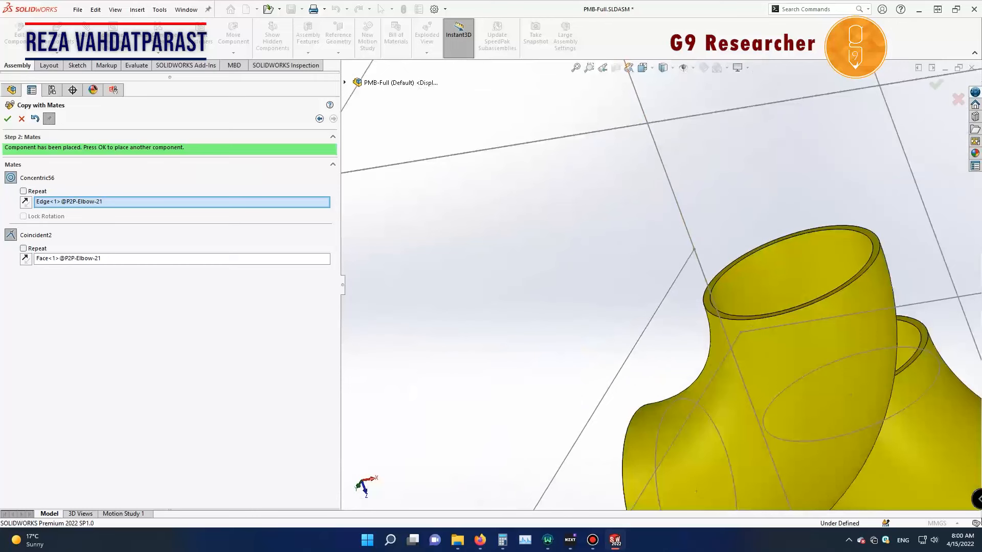
click(705, 306)
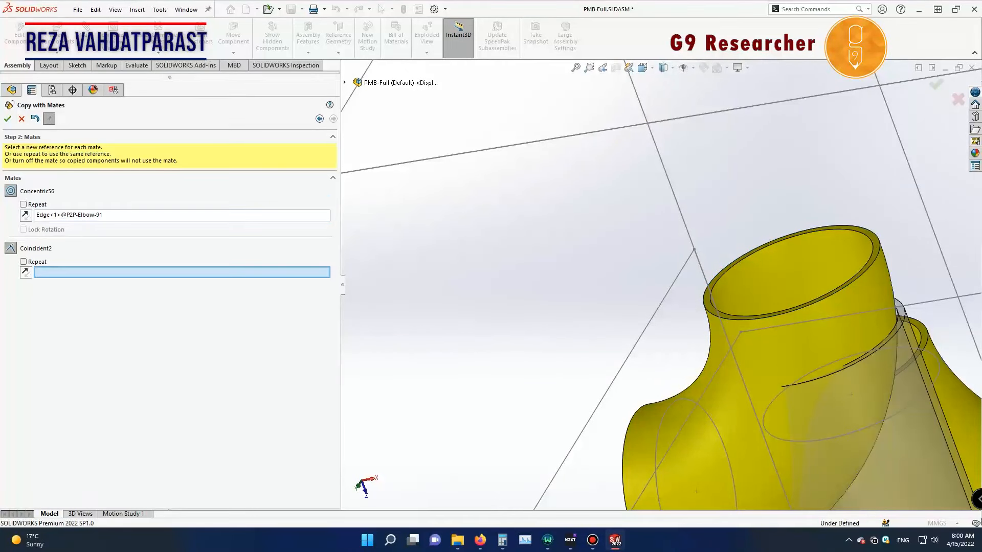
scroll(712, 292, down, 5)
click(678, 298)
scroll(675, 286, up, 12)
scroll(669, 257, up, 10)
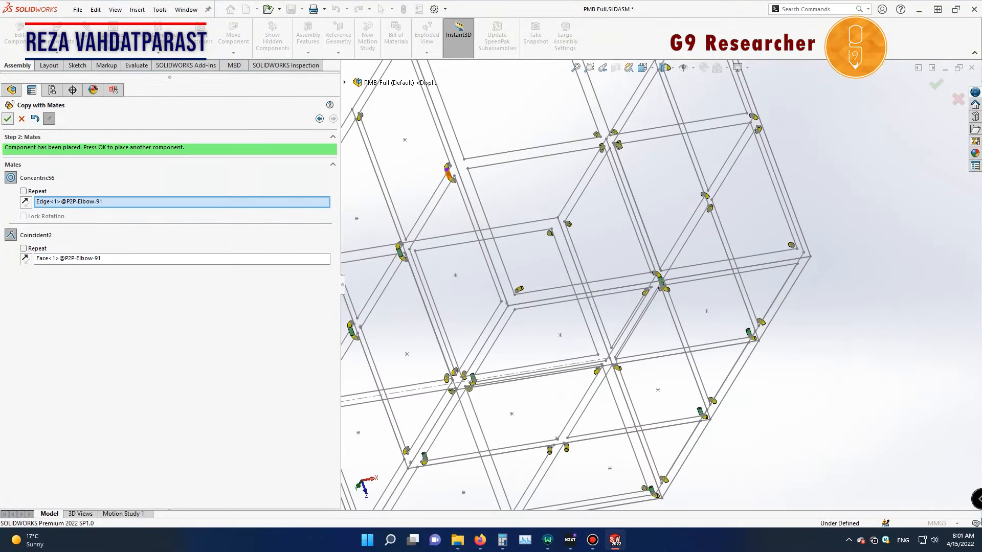
click(8, 119)
click(22, 119)
Step: Measure the distance between the end faces of two facing elbows that are not yet connected
click(136, 65)
click(144, 36)
middle_drag(614, 318, 621, 287)
scroll(609, 297, down, 10)
click(609, 286)
scroll(609, 286, up, 10)
scroll(593, 245, down, 12)
scroll(698, 266, down, 3)
click(686, 249)
scroll(659, 287, up, 6)
key(Escape)
Step: Examine the remaining unconnected elbows around the frame's corners and central crossings
scroll(660, 286, up, 10)
scroll(658, 284, up, 4)
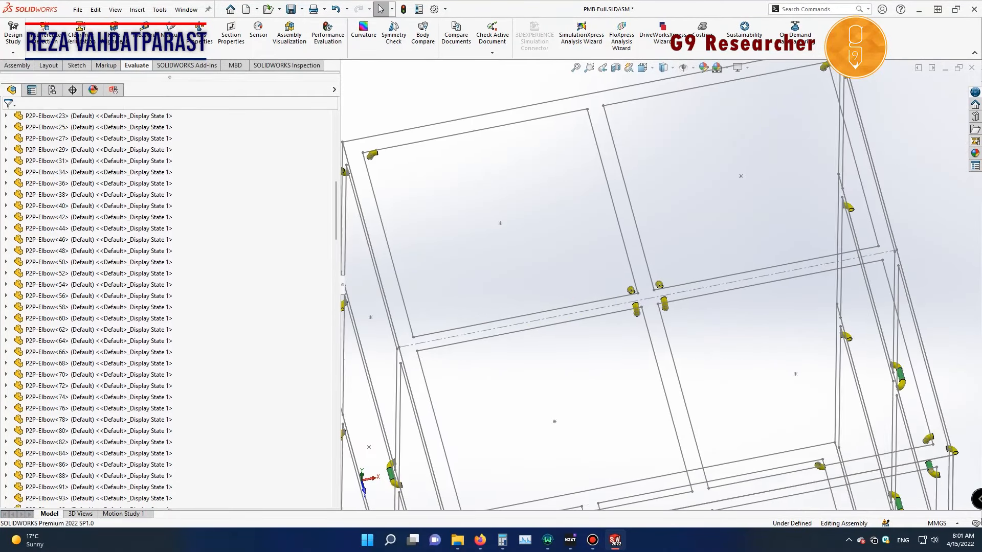
scroll(629, 271, down, 5)
middle_drag(629, 271, 604, 266)
scroll(839, 337, down, 4)
scroll(660, 286, up, 10)
scroll(660, 287, down, 6)
scroll(659, 418, down, 5)
scroll(767, 410, up, 5)
scroll(660, 286, down, 5)
scroll(660, 282, up, 8)
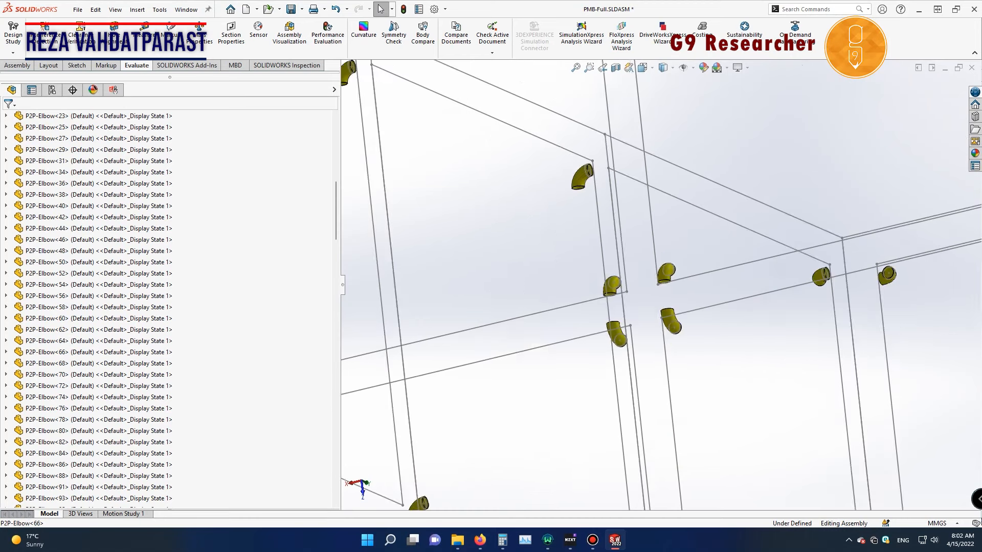
Step: Save PMB-Full and open the 50001-Full-Furnace assembly from the Assemblies folder
click(291, 9)
click(269, 9)
click(298, 158)
double_click(230, 213)
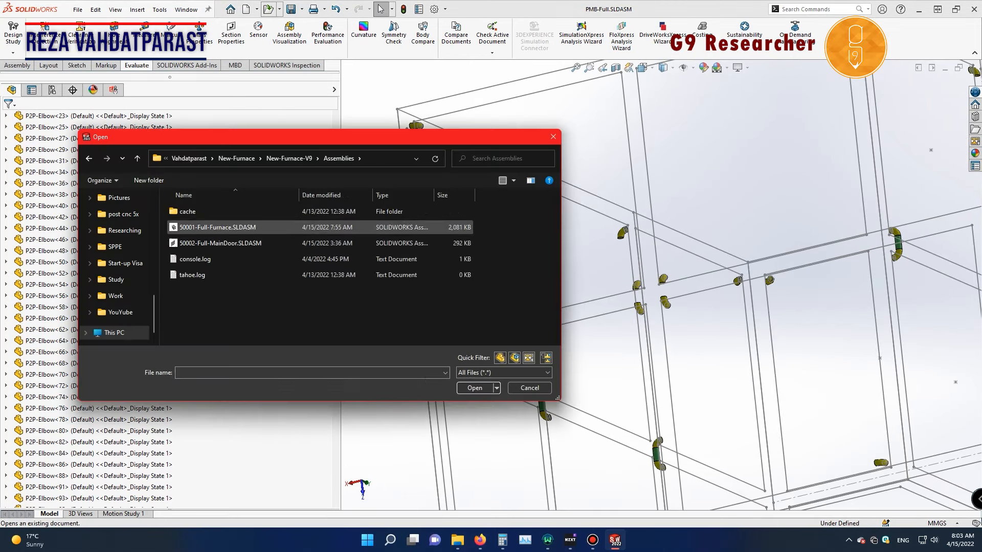
double_click(230, 228)
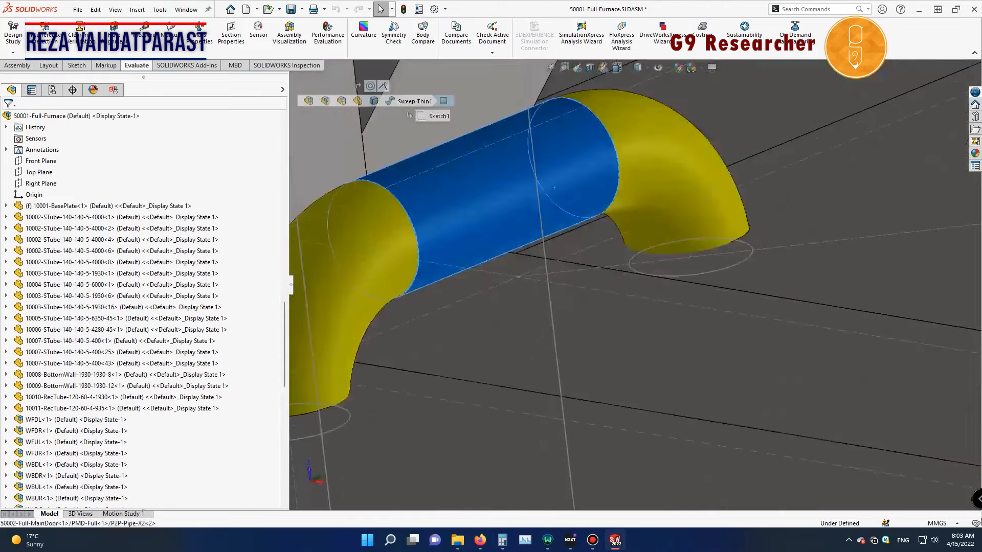
Step: Open the P2P-Pipe-X2 part from the main door piping, display its sweep dimensions and switch back to PMB-Full
click(584, 126)
click(42, 229)
mouse_move(615, 540)
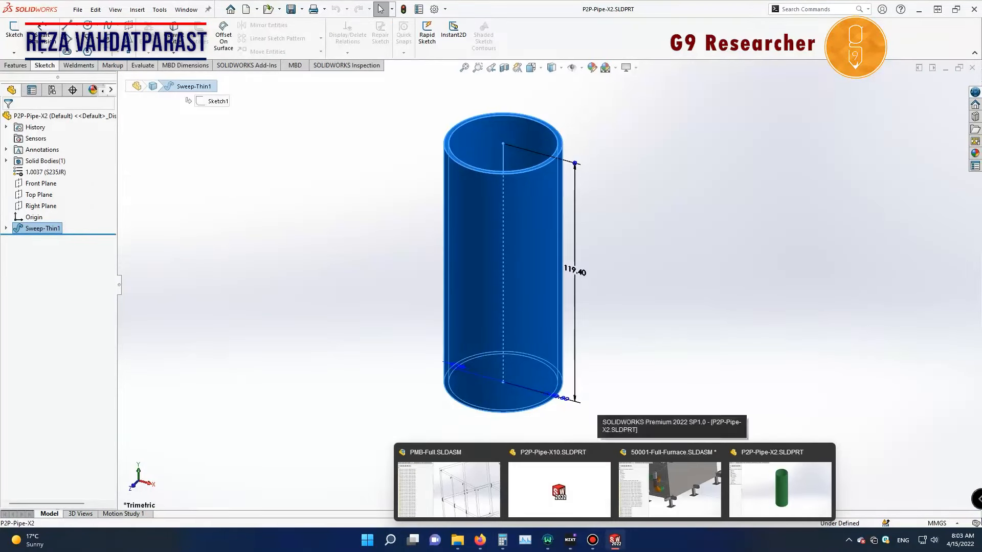
click(713, 452)
click(513, 268)
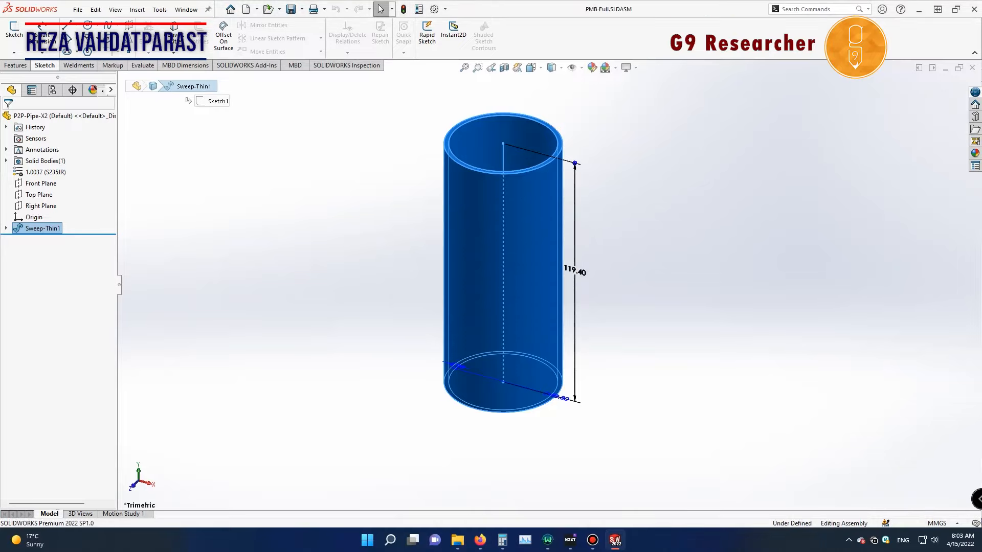
Step: Insert the P2P-Pipe-X2 part at the PMB-Full assembly origin
click(56, 34)
click(34, 215)
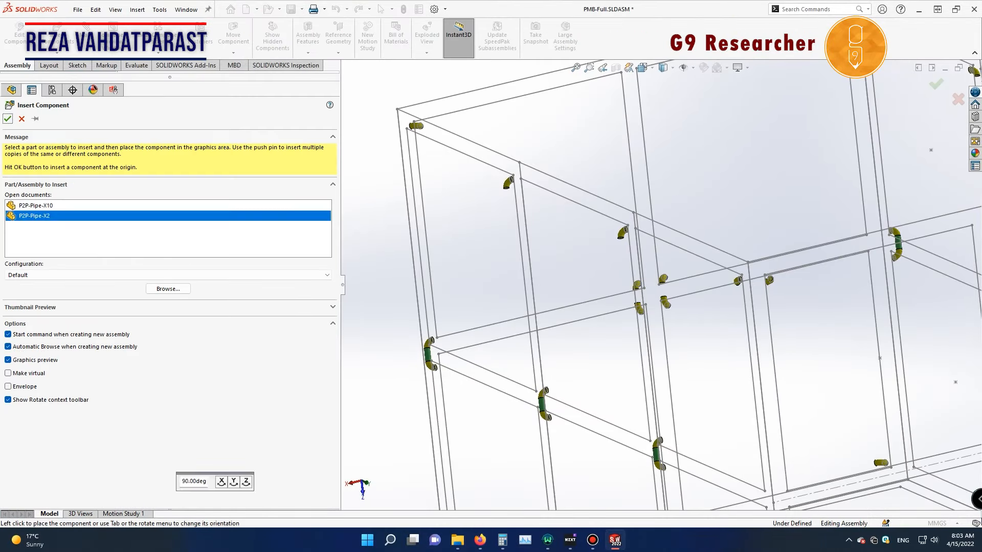
click(8, 119)
scroll(659, 258, up, 5)
scroll(660, 286, down, 2)
scroll(102, 317, down, 10)
Step: Try to mate P2P-Pipe-X2 concentric with the open end edge of P2P-Elbow<60>
click(102, 318)
scroll(629, 412, down, 1)
scroll(636, 356, down, 10)
middle_drag(637, 307, 655, 393)
click(609, 126)
click(85, 36)
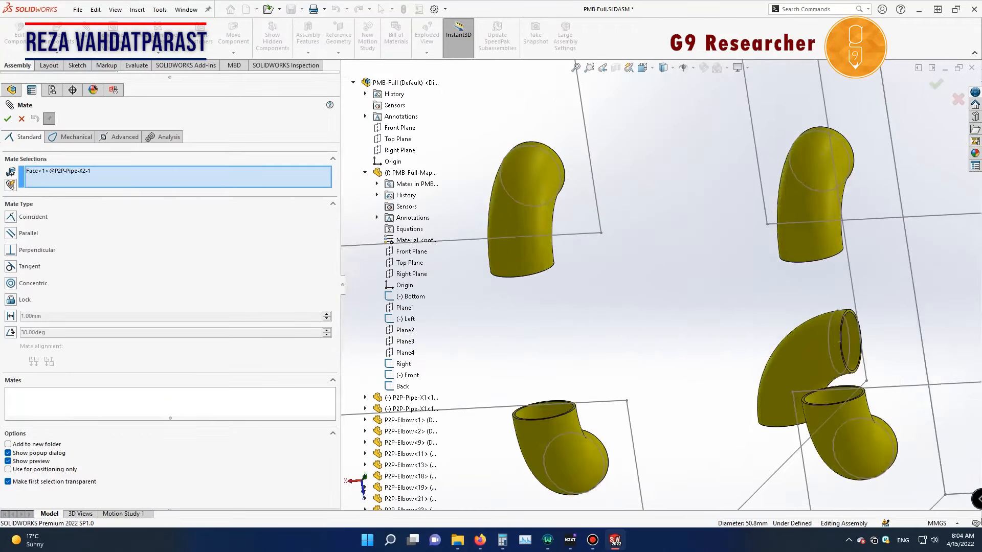
scroll(686, 309, down, 5)
click(686, 309)
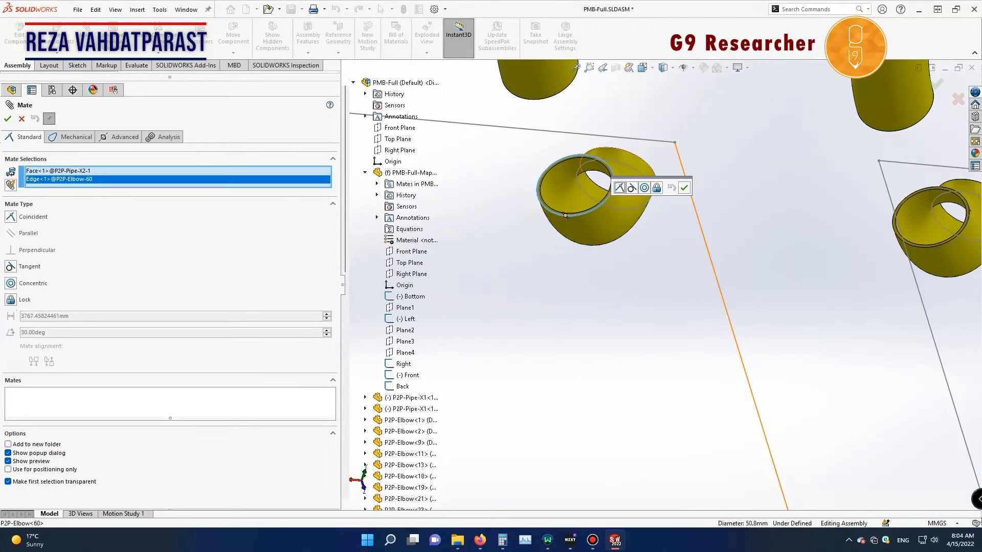
scroll(686, 308, up, 3)
click(644, 187)
click(8, 119)
Step: Delete the inserted P2P-Pipe-X2 component from the assembly
click(77, 319)
key(Delete)
key(Return)
Step: Insert a new P2P-Pipe-X2 below the frame and mate it to the open end of P2P-Elbow<60>
click(57, 35)
click(443, 456)
click(85, 36)
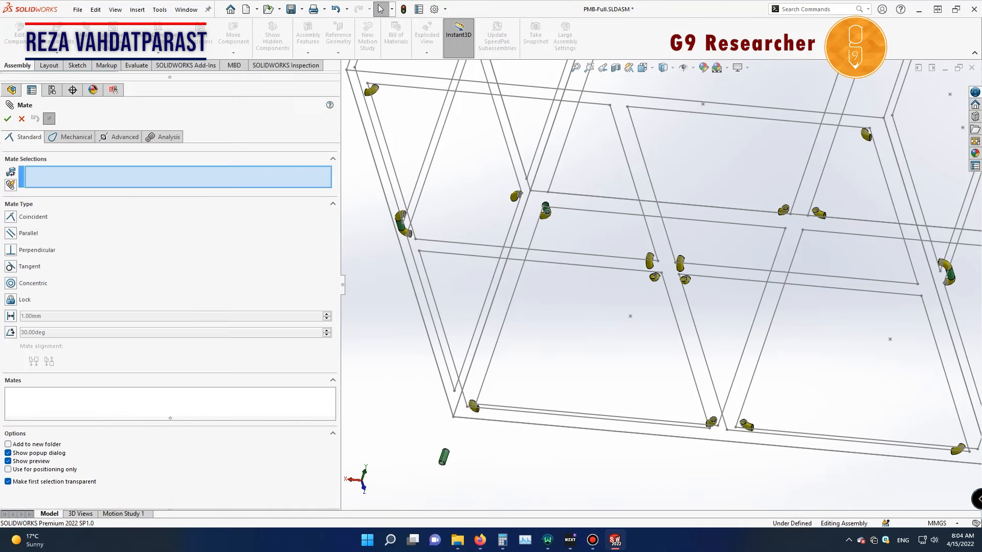
scroll(443, 457, down, 5)
click(549, 335)
scroll(549, 335, up, 5)
scroll(671, 252, down, 8)
click(671, 252)
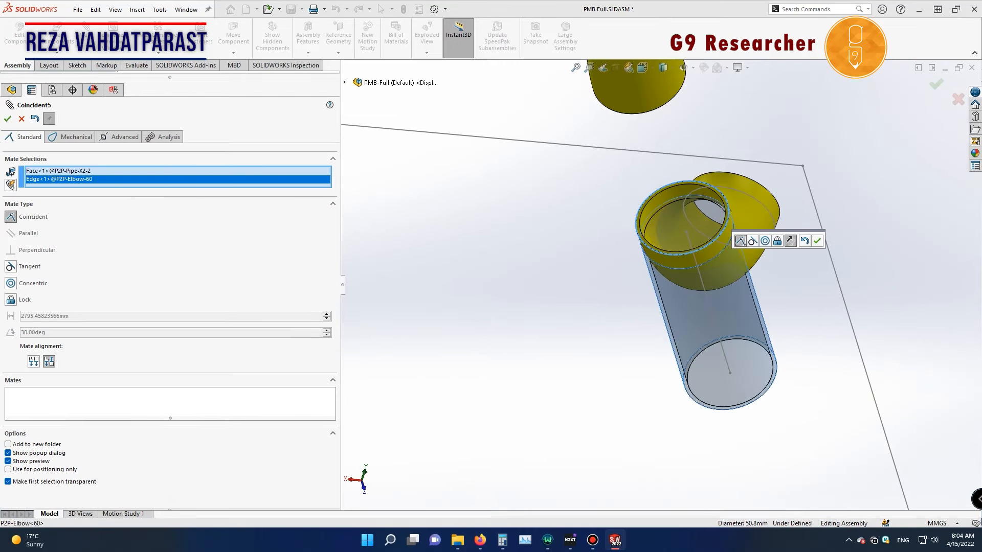
click(817, 241)
middle_drag(777, 266, 793, 322)
scroll(792, 322, up, 2)
click(8, 118)
Step: Copy P2P-Pipe-X2 with its mates onto the open end of the neighbouring elbow
scroll(665, 276, up, 4)
click(634, 246)
click(57, 54)
click(79, 101)
scroll(801, 263, down, 8)
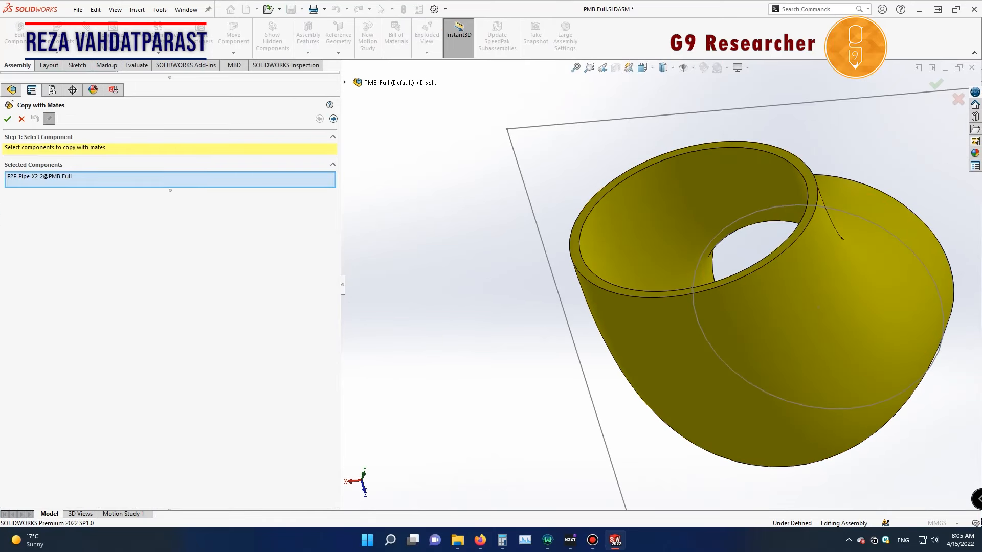
click(333, 118)
click(577, 269)
click(580, 270)
click(8, 119)
Step: Place another mated copy of P2P-Pipe-X2 on the open end of P2P-Elbow<23>
scroll(660, 285, up, 10)
scroll(660, 285, up, 5)
middle_drag(660, 285, 731, 251)
scroll(668, 282, down, 14)
click(670, 332)
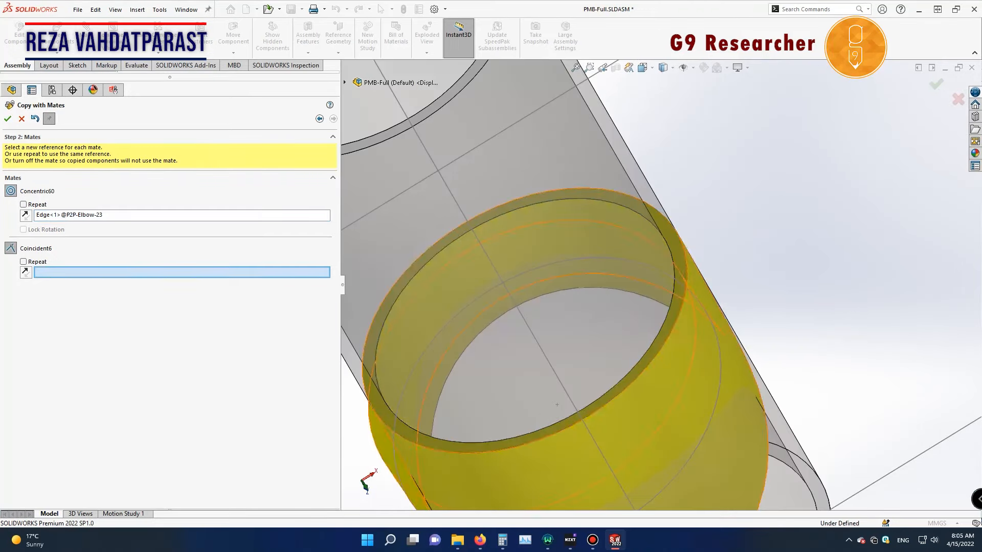
click(665, 333)
click(7, 119)
Step: Place a further mated copy of P2P-Pipe-X2 on the open end of P2P-Elbow<21> and finish copying
scroll(653, 287, up, 11)
scroll(452, 427, down, 10)
click(612, 286)
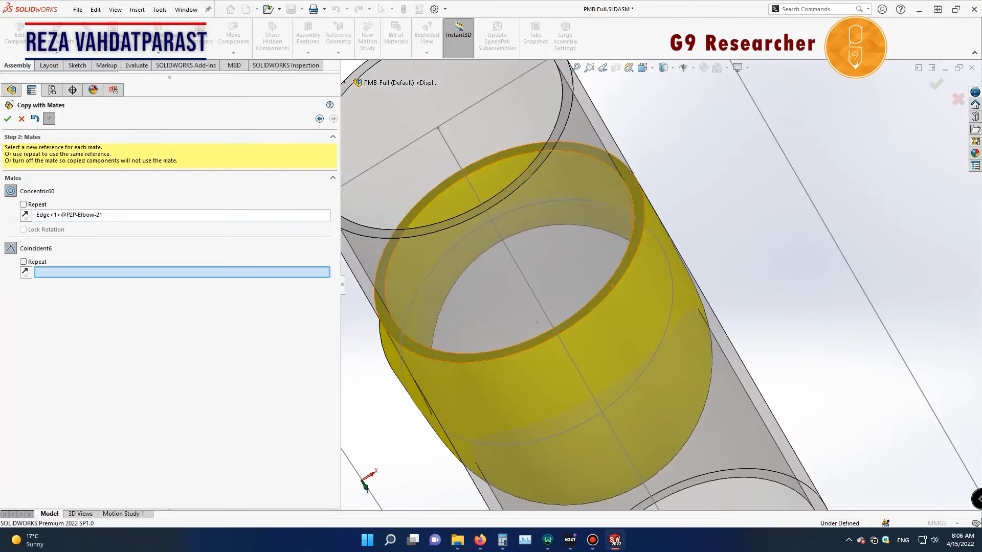
click(614, 287)
scroll(613, 283, up, 10)
click(8, 119)
scroll(659, 284, up, 10)
middle_drag(660, 285, 731, 261)
click(21, 119)
Step: Save the PMB-Full assembly
click(291, 9)
scroll(659, 256, up, 6)
middle_drag(660, 266, 777, 230)
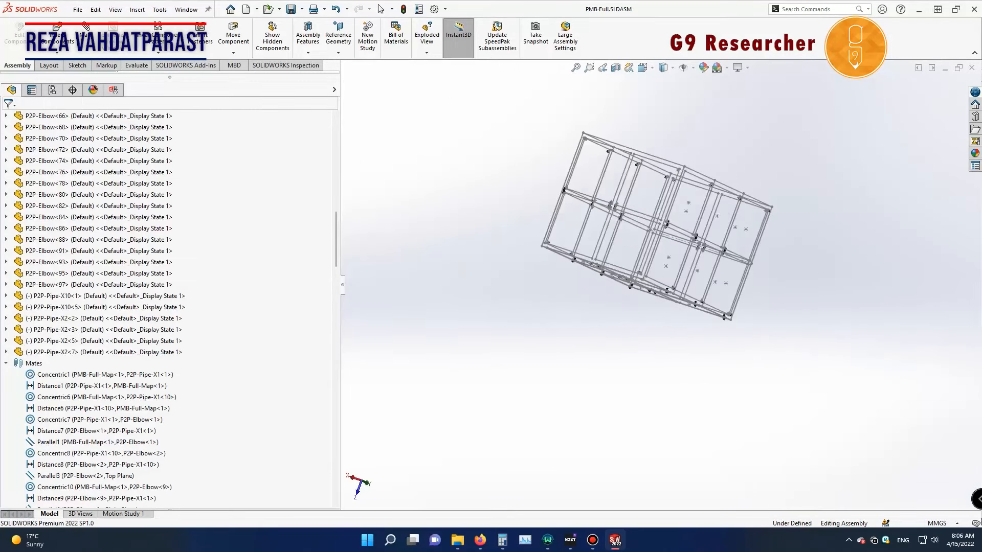
Step: Insert another P2P-Elbow into the assembly beside the open end of P2P-Elbow<7>
scroll(614, 215, down, 10)
middle_drag(613, 230, 578, 256)
key(space)
click(586, 353)
scroll(582, 417, down, 10)
scroll(653, 281, up, 8)
scroll(624, 245, down, 6)
middle_drag(653, 281, 660, 240)
scroll(629, 194, down, 5)
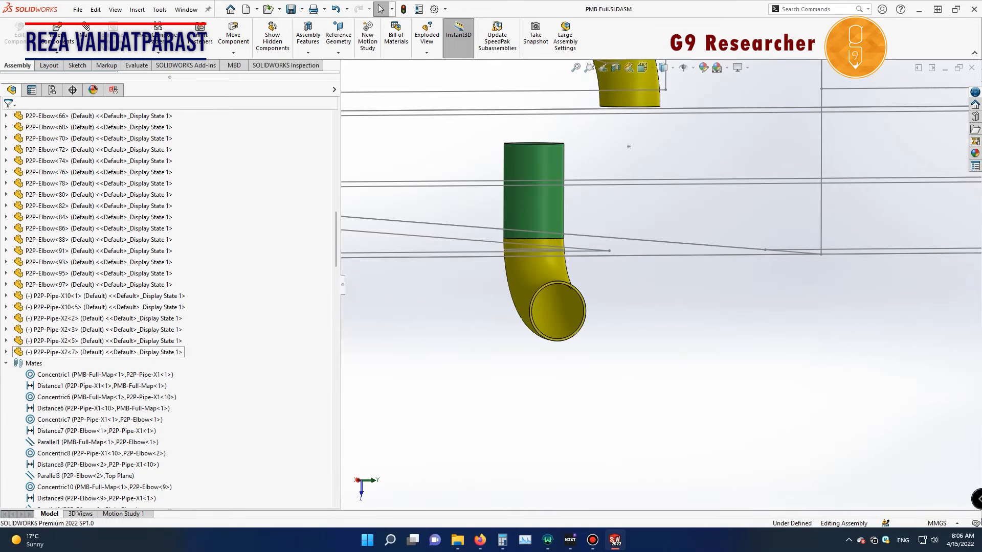
scroll(93, 262, up, 20)
click(57, 36)
double_click(222, 213)
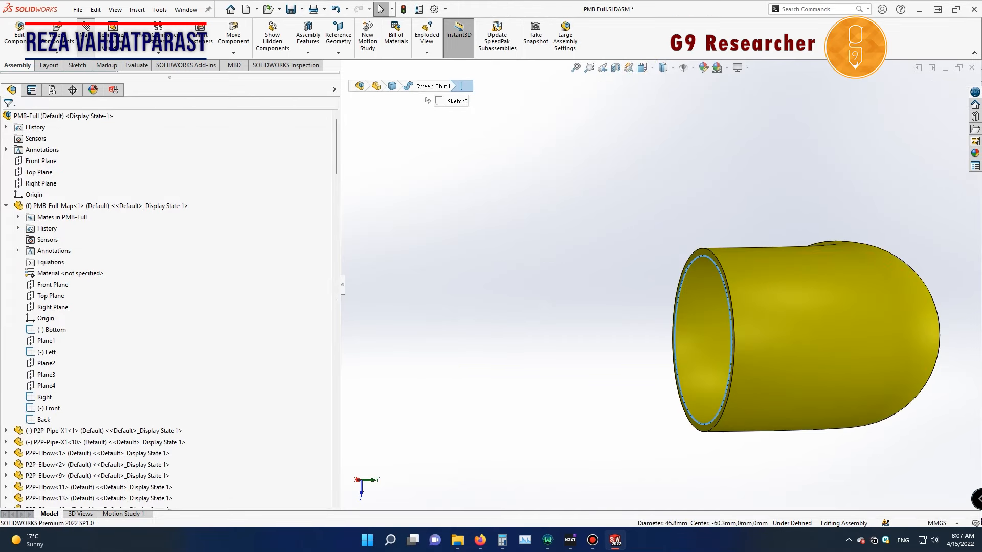
Step: Mate the new elbow's open end edge concentric with the open end edge of P2P-Elbow<7>
click(85, 35)
scroll(614, 286, up, 5)
scroll(614, 286, down, 5)
click(690, 217)
scroll(659, 282, up, 7)
click(771, 241)
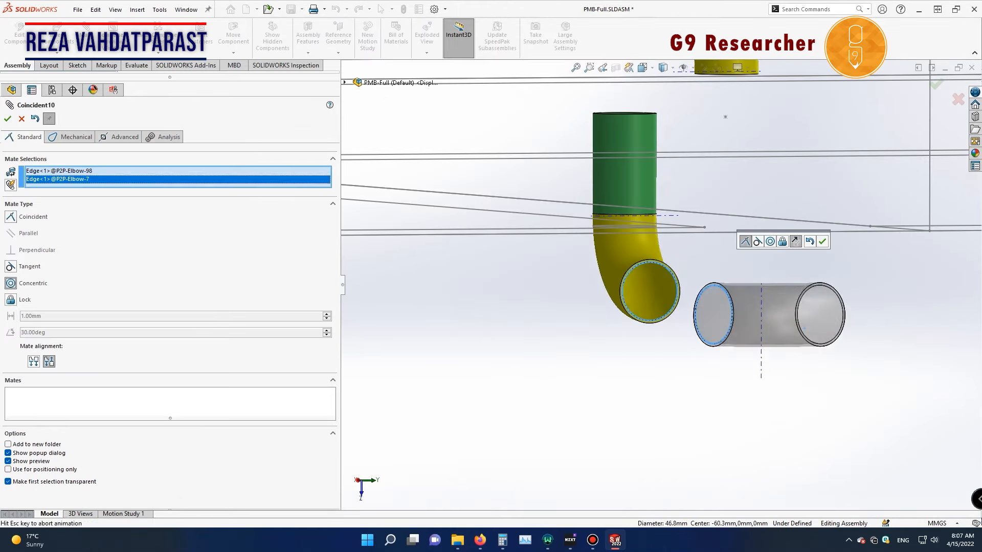
click(822, 242)
Step: Add a 0 mm distance mate between the new elbow's end face and the end face of P2P-Elbow<7>
scroll(659, 256, down, 3)
scroll(660, 256, up, 8)
middle_drag(588, 230, 741, 235)
scroll(744, 394, down, 10)
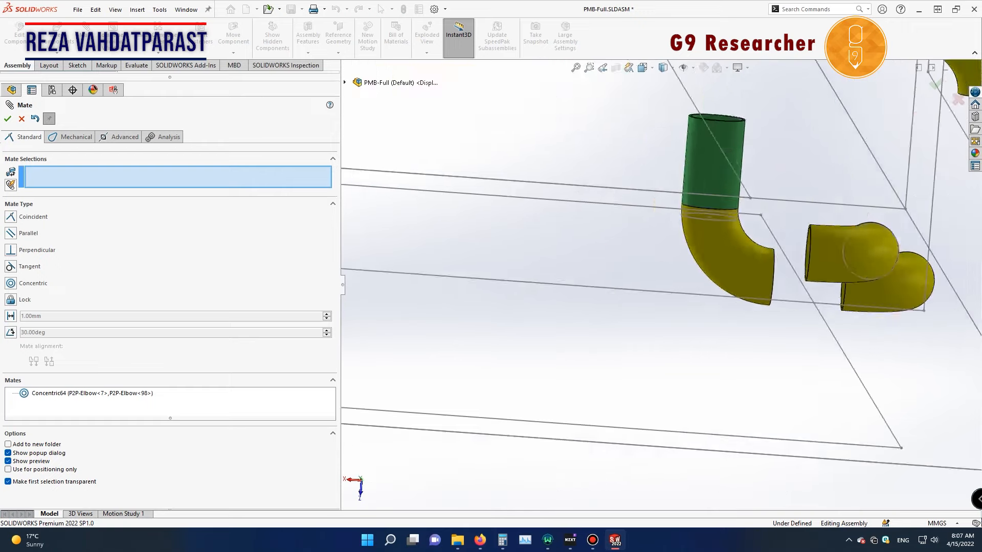
click(690, 231)
scroll(660, 282, up, 6)
middle_drag(640, 287, 501, 287)
scroll(521, 215, down, 9)
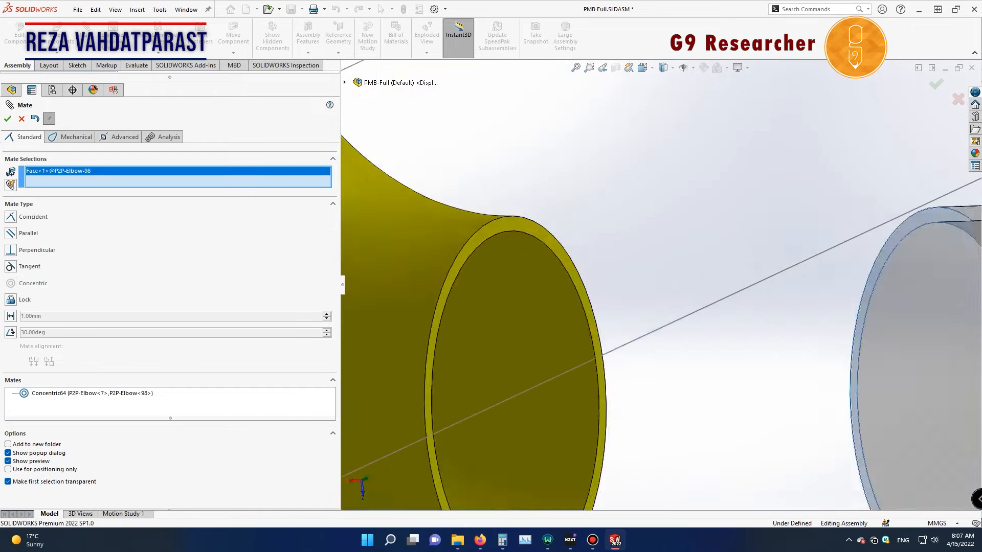
click(523, 206)
click(10, 316)
text(0)
key(Return)
Step: Try to make the new elbow's Front Plane parallel to the assembly's Top Plane
scroll(523, 207, up, 10)
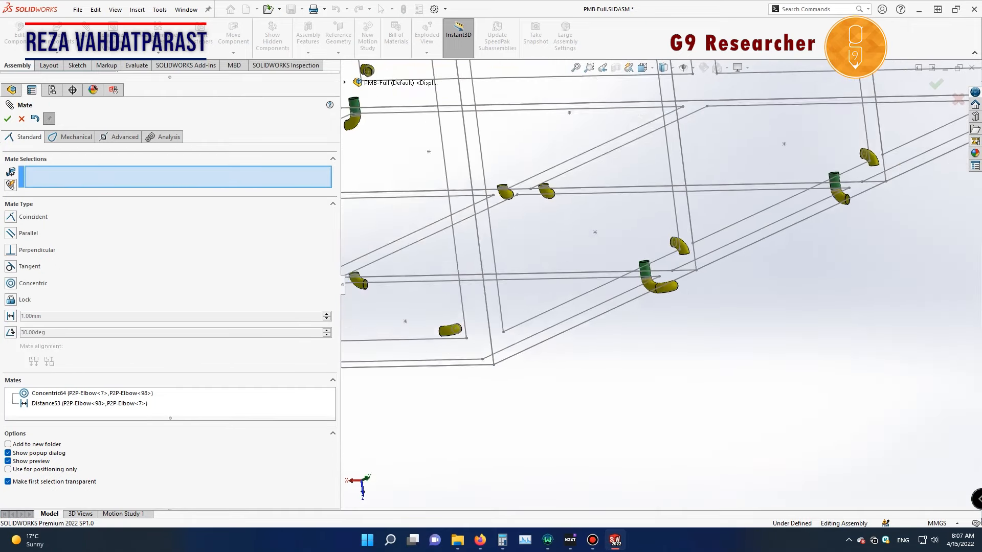
scroll(496, 220, up, 5)
click(345, 83)
scroll(381, 286, down, 15)
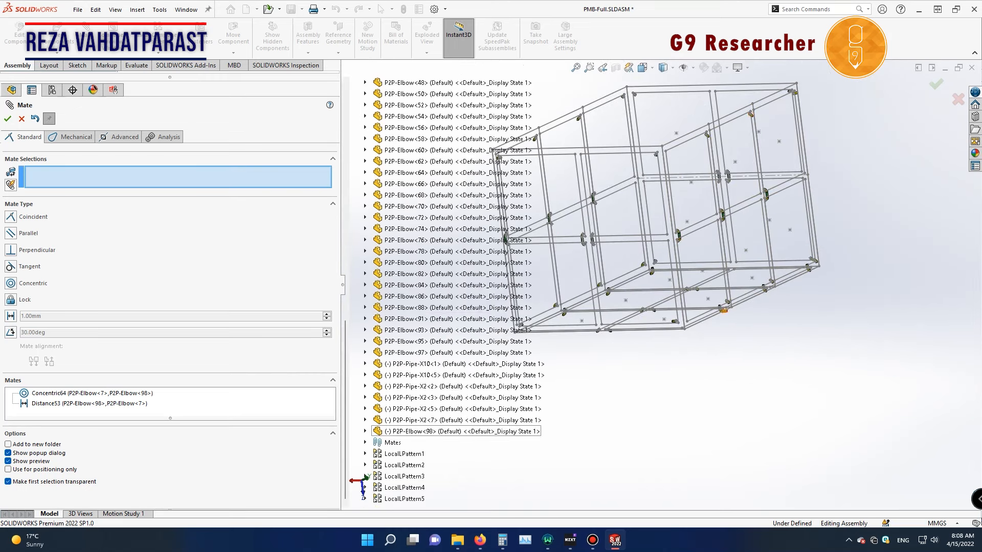
click(365, 432)
scroll(744, 326, down, 9)
click(446, 433)
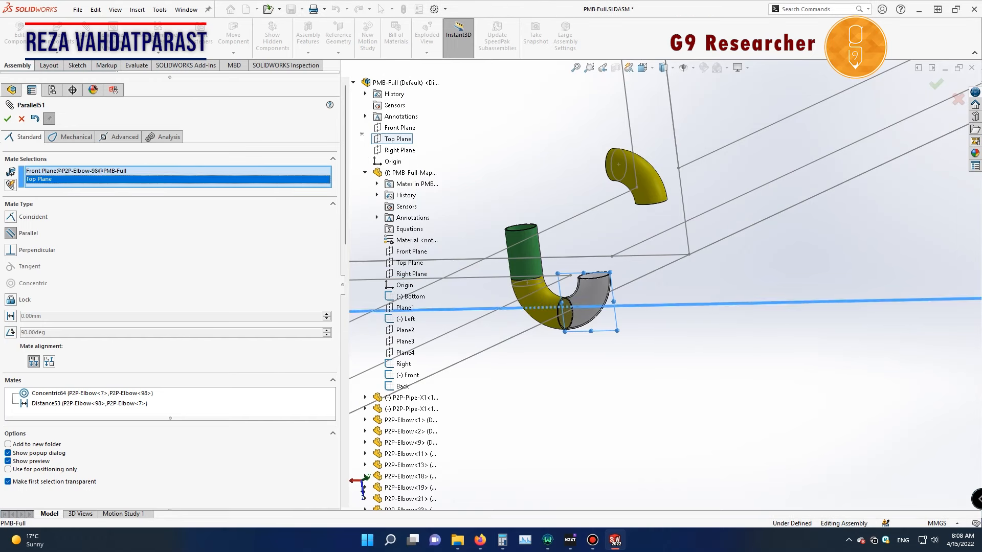
key(Delete)
scroll(593, 280, down, 4)
scroll(662, 274, up, 14)
key(Escape)
Step: Edit the distance mate between P2P-Elbow<98> and P2P-Elbow<7>, clearing its references and changing its type to concentric
scroll(204, 306, down, 20)
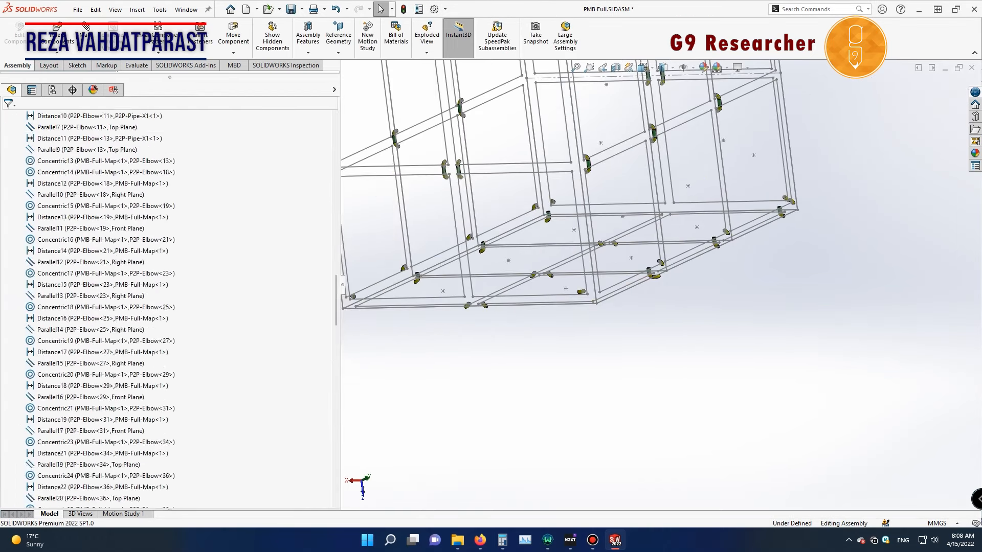
click(103, 297)
key(Delete)
click(33, 283)
scroll(655, 277, down, 10)
middle_drag(656, 276, 557, 287)
scroll(623, 282, down, 5)
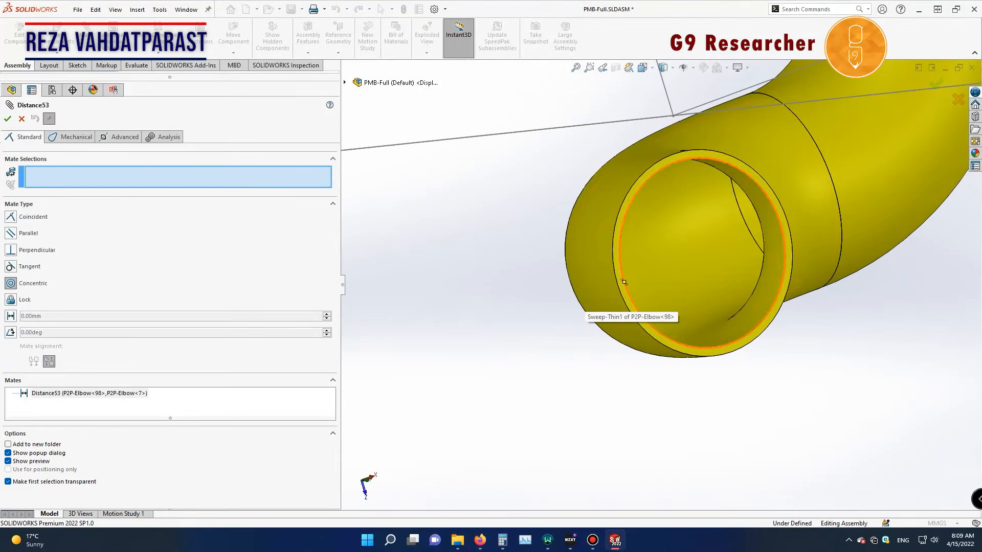
Step: Align the other end of P2P-Elbow<98> concentrically with the open end of P2P-Elbow<56> and finish the mate
click(623, 282)
scroll(624, 282, up, 5)
middle_drag(624, 282, 736, 74)
scroll(790, 127, down, 8)
click(656, 103)
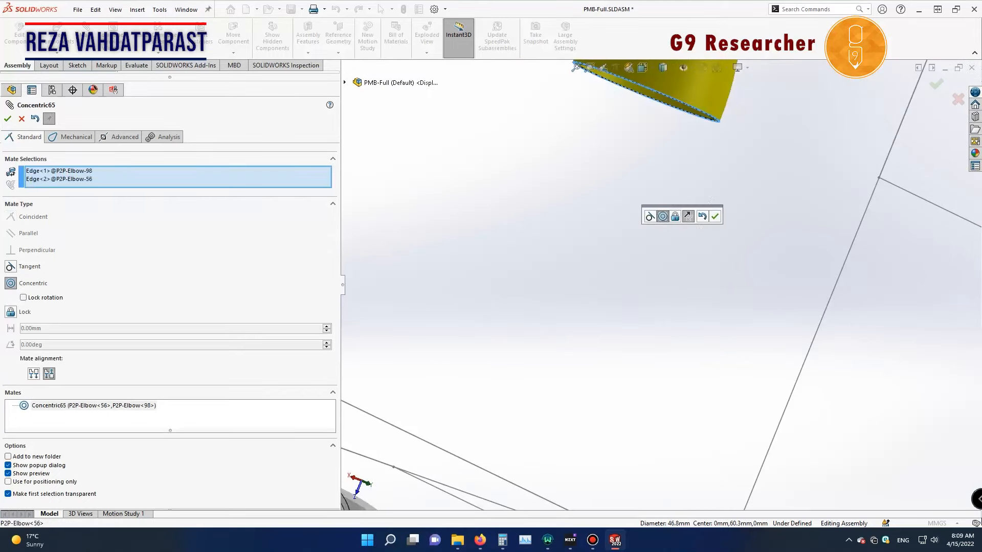
scroll(655, 102, up, 9)
middle_drag(656, 102, 680, 199)
scroll(674, 301, up, 2)
mouse_move(665, 294)
middle_down()
mouse_move(716, 327)
mouse_move(486, 277)
mouse_move(461, 255)
middle_up()
scroll(767, 393, down, 5)
click(8, 118)
click(7, 118)
Step: Copy P2P-Elbow<98> with its mates onto the open end edges of P2P-Elbow<6> and P2P-Elbow<54>
middle_drag(486, 287, 567, 302)
middle_drag(864, 147, 508, 90)
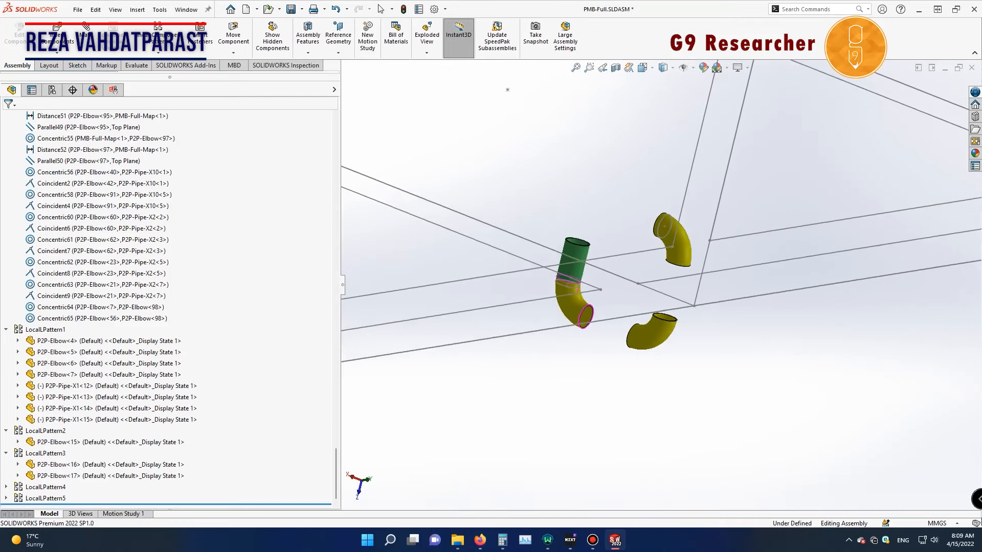
scroll(169, 307, up, 20)
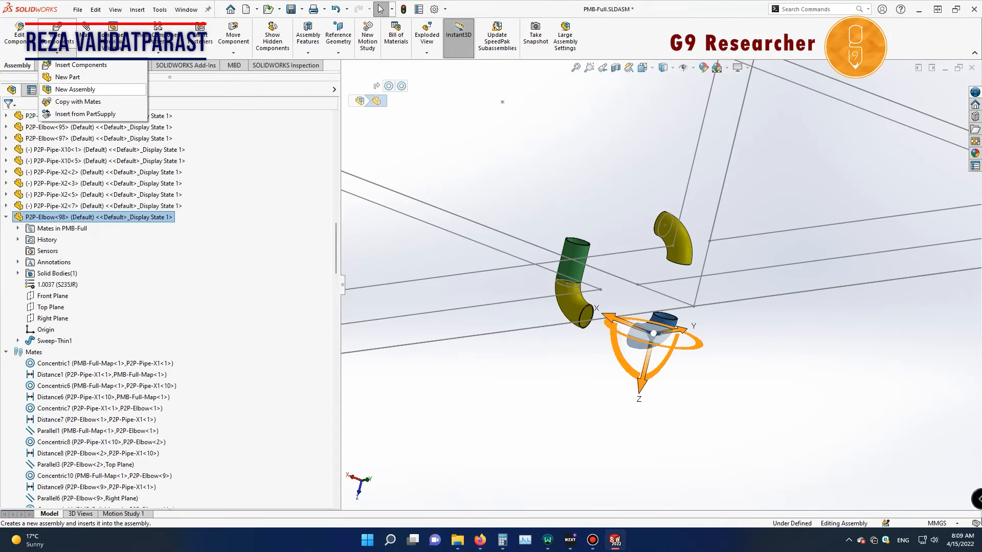
right_click(97, 217)
click(134, 389)
scroll(379, 425, down, 3)
click(334, 118)
scroll(678, 226, down, 5)
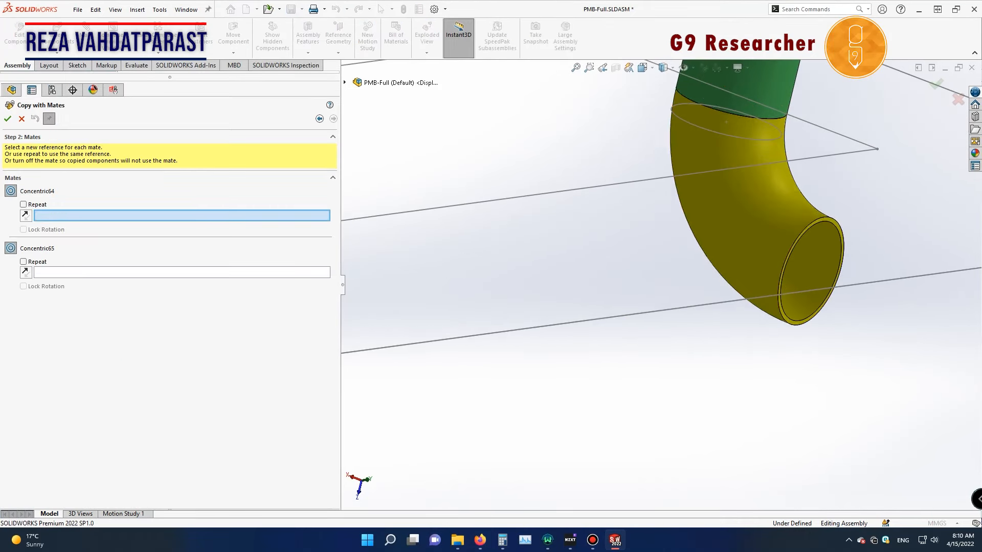
scroll(797, 325, up, 8)
scroll(788, 230, down, 7)
click(785, 229)
scroll(767, 230, up, 7)
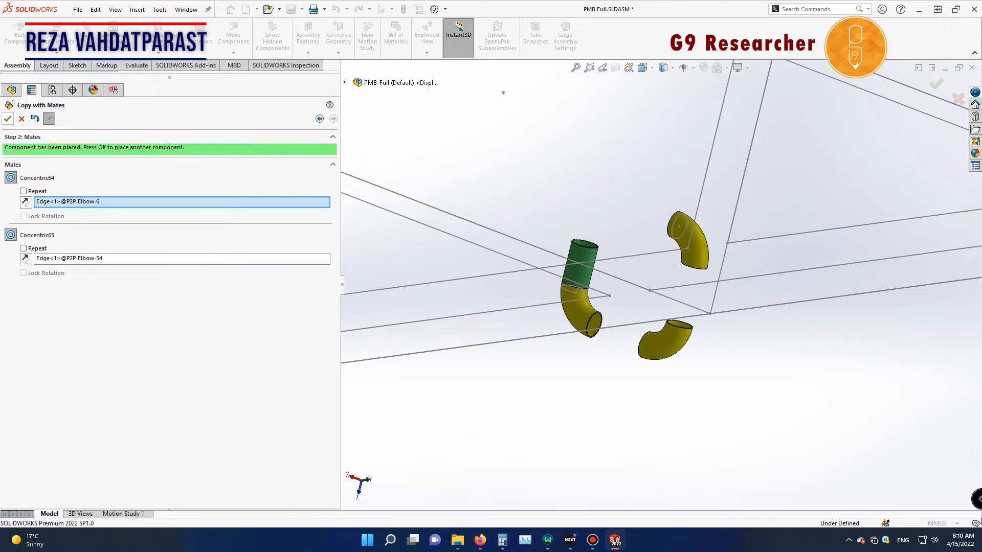
click(7, 118)
Step: Place another mated elbow copy using the open end edges of P2P-Elbow<1> and P2P-Elbow<52>
scroll(511, 337, up, 3)
scroll(512, 338, down, 5)
scroll(815, 231, down, 8)
click(712, 252)
scroll(712, 252, up, 7)
scroll(878, 163, down, 6)
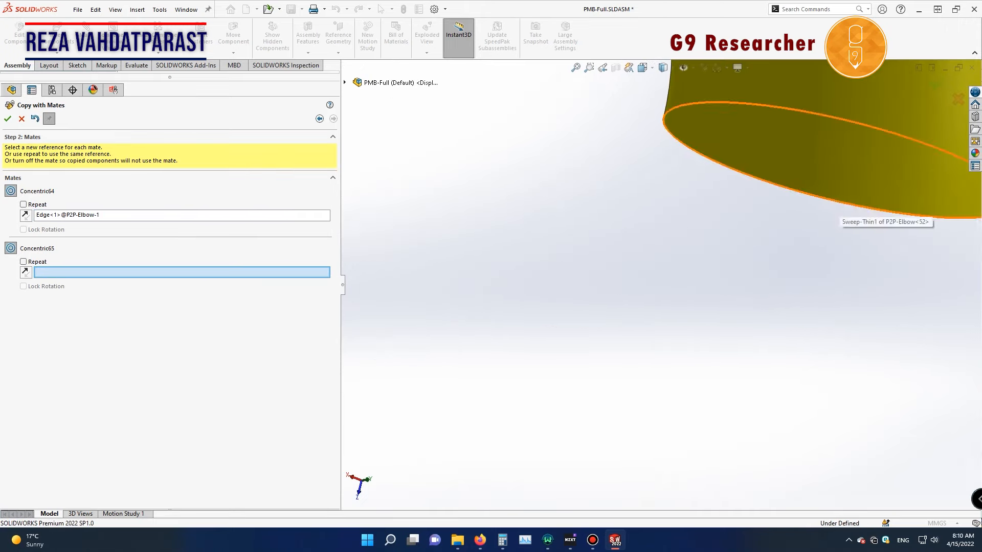
click(834, 206)
scroll(833, 205, up, 8)
click(8, 119)
Step: Place a mated elbow copy using the open end edges of P2P-Elbow<2> and P2P-Elbow<93>
scroll(614, 301, up, 8)
middle_drag(639, 307, 460, 307)
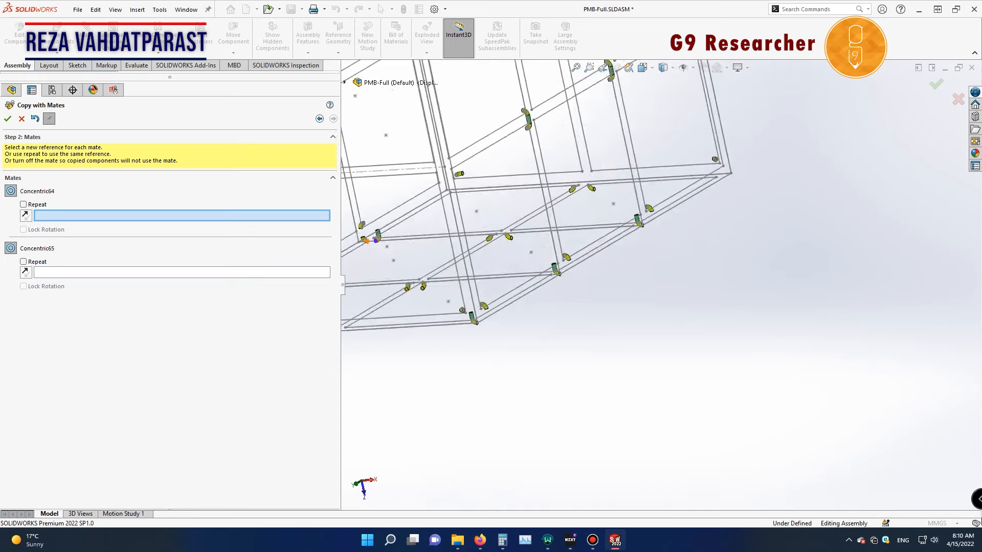
scroll(471, 326, down, 10)
click(544, 490)
scroll(544, 490, up, 5)
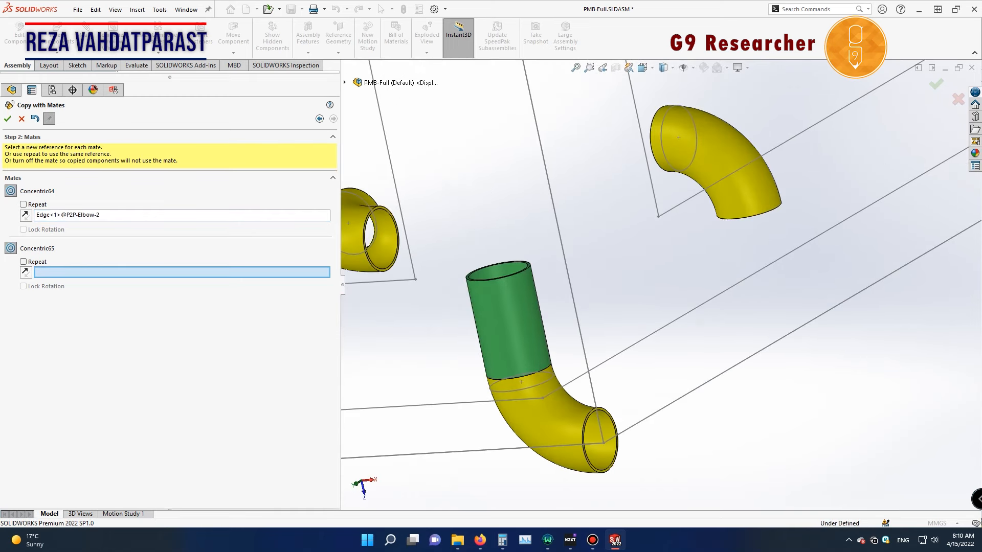
scroll(777, 207, up, 8)
click(8, 119)
Step: Place a mated elbow copy using the open end edges of P2P-Elbow<4> and P2P-Elbow<95>
scroll(639, 309, down, 10)
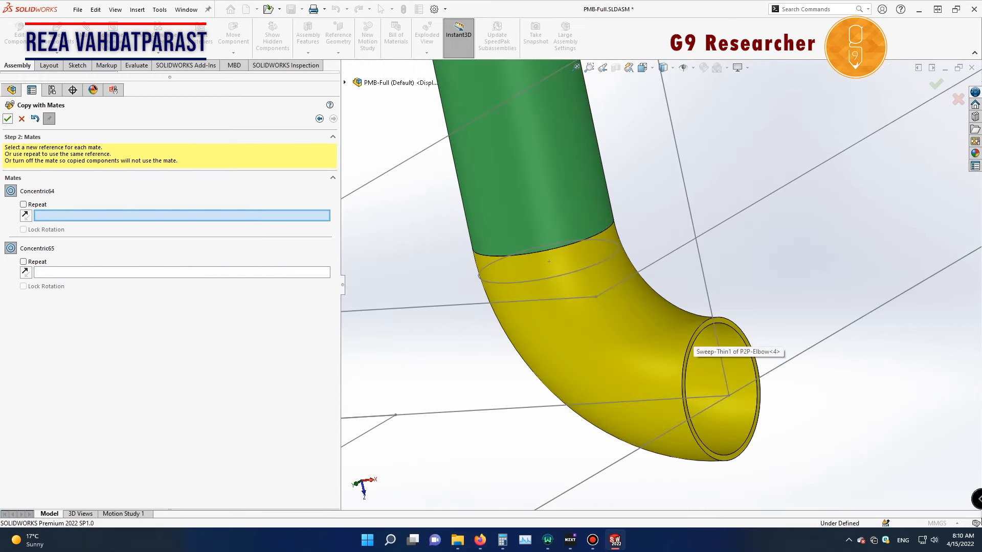
click(694, 343)
scroll(695, 344, up, 4)
scroll(675, 231, down, 4)
click(708, 237)
scroll(708, 238, up, 6)
click(8, 118)
Step: Place a mated elbow copy using the open end edges of P2P-Elbow<5> and P2P-Elbow<97>, and finish copying
scroll(634, 307, up, 7)
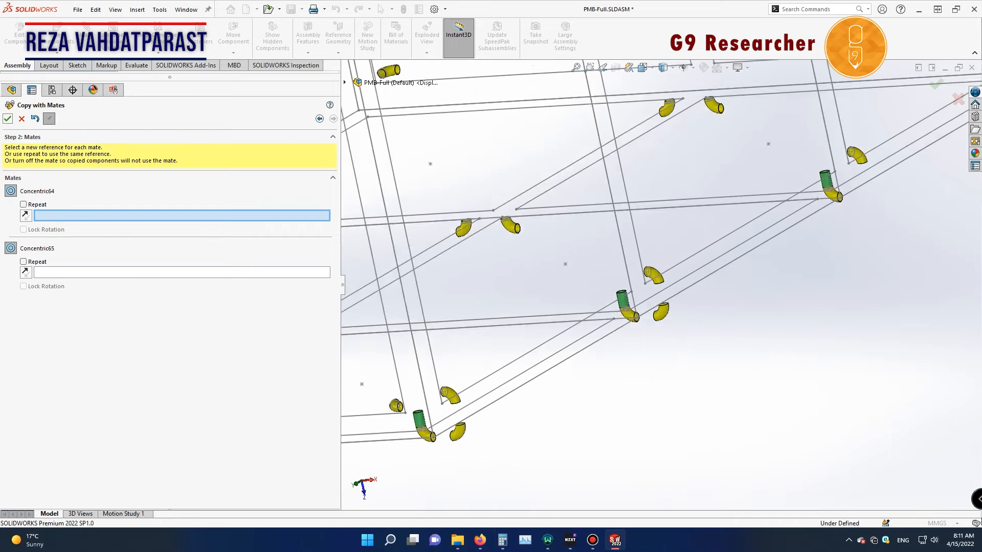
scroll(635, 312, down, 11)
click(680, 277)
scroll(680, 277, up, 7)
scroll(736, 217, down, 5)
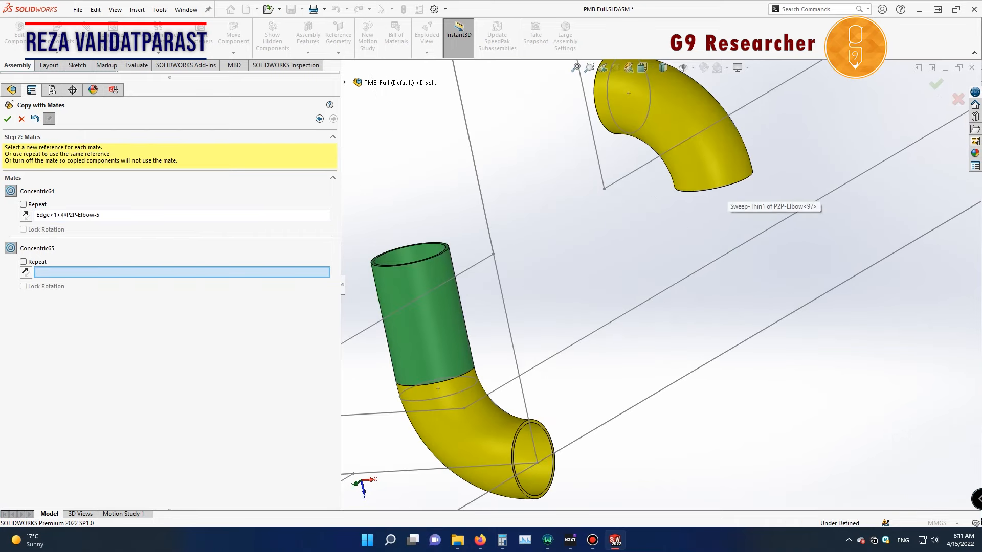
click(722, 190)
click(8, 118)
scroll(660, 286, up, 9)
scroll(634, 297, up, 8)
middle_drag(562, 245, 654, 248)
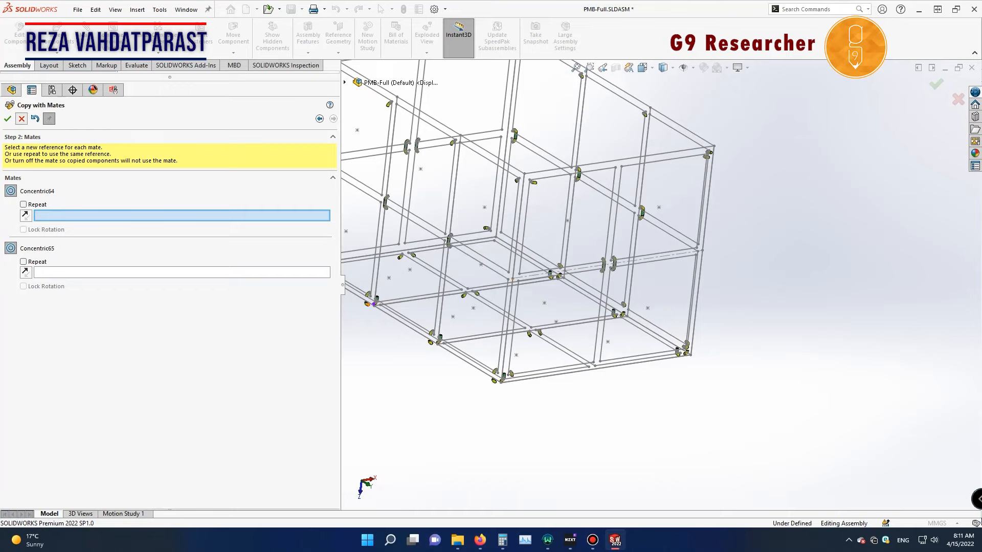
click(22, 119)
Step: Measure the vertical gap between the facing end faces of P2P-Elbow<98> and the elbow above it
scroll(468, 256, down, 14)
click(136, 66)
click(144, 32)
scroll(544, 317, down, 9)
click(535, 318)
scroll(639, 302, up, 7)
middle_drag(604, 302, 655, 277)
scroll(765, 177, down, 12)
click(613, 200)
scroll(619, 204, up, 7)
scroll(624, 277, up, 11)
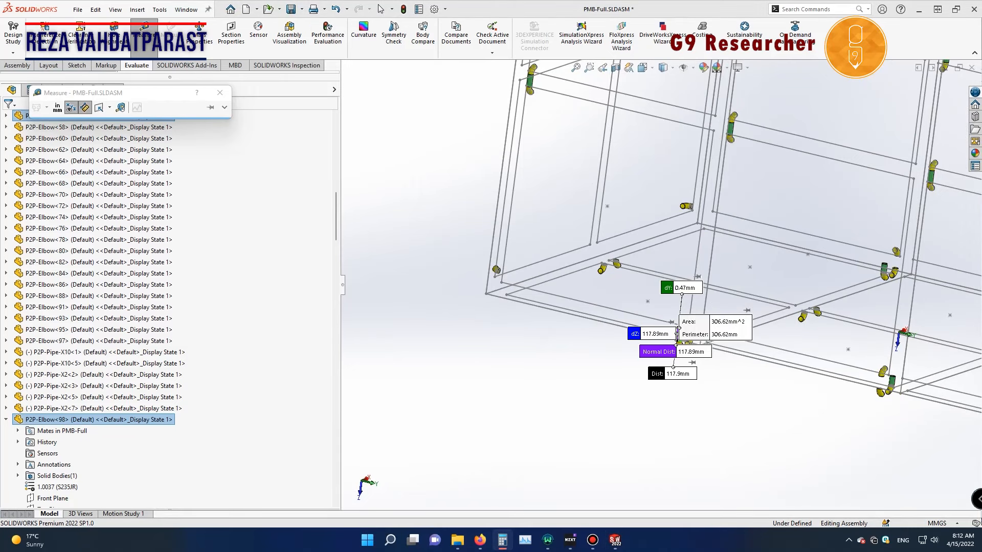
Step: Measure the gap between the facing end faces of P2P-Elbow<7> and P2P-Elbow<98>
scroll(721, 385, down, 7)
key(Escape)
click(144, 31)
scroll(580, 219, down, 12)
click(605, 218)
scroll(660, 287, up, 4)
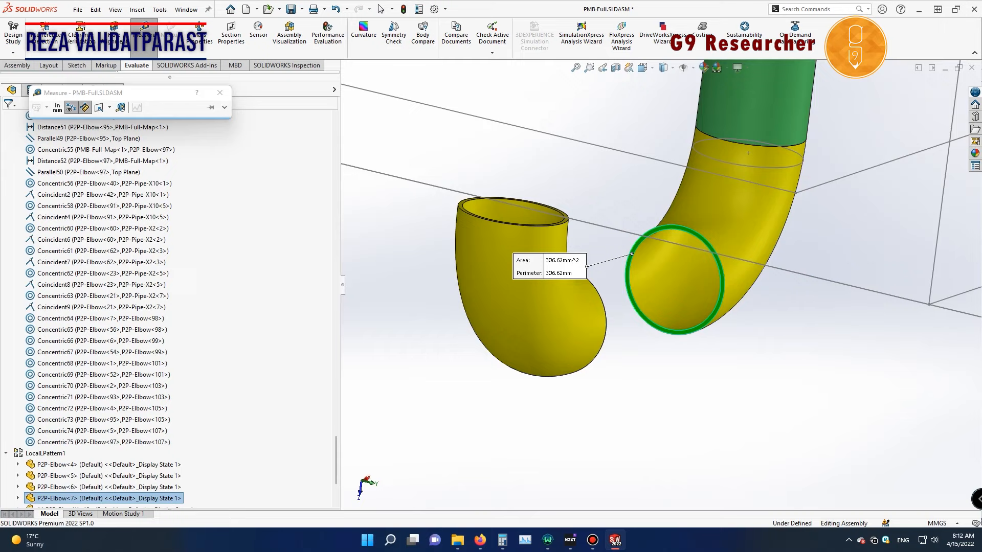
middle_drag(660, 287, 542, 271)
scroll(614, 269, down, 6)
click(643, 257)
scroll(668, 300, up, 6)
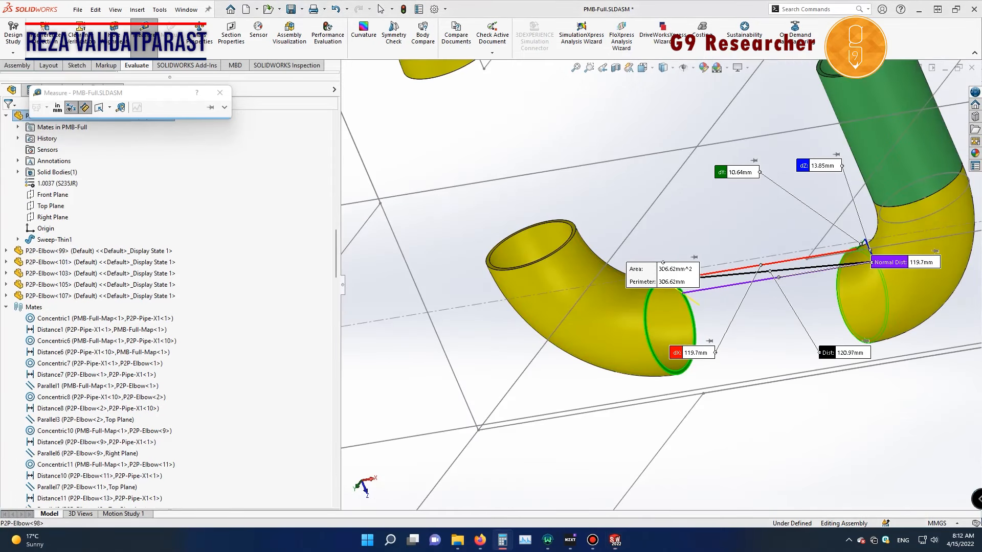
scroll(639, 280, up, 4)
Step: Switch to the P2P-Pipe-X10 part and save it under the new name P2P-Pipe-X11
mouse_move(615, 540)
click(729, 486)
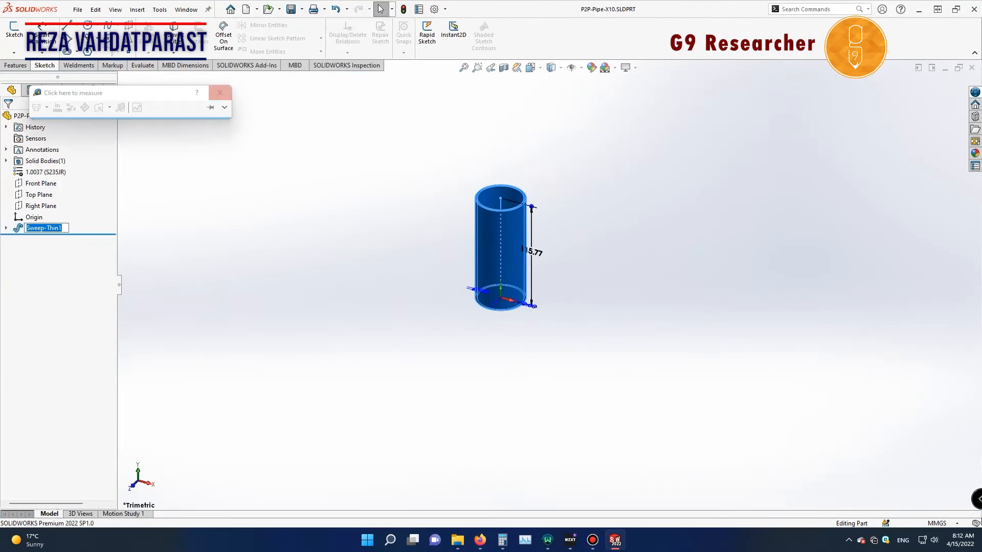
click(311, 36)
click(434, 289)
click(428, 400)
key(BackSpace)
text(1)
key(Return)
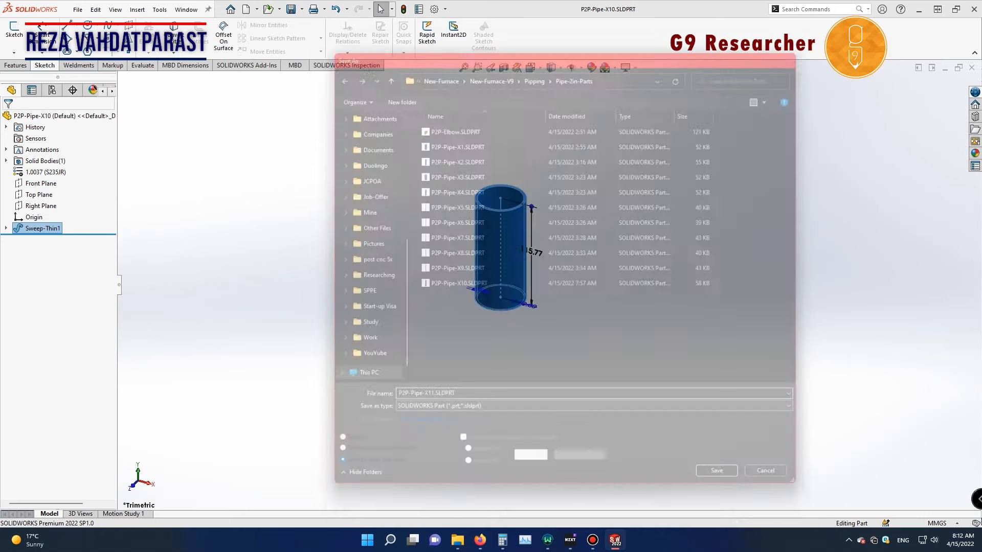
Step: Set the pipe length of P2P-Pipe-X11 to 119.7 mm and save the part
double_click(531, 207)
text(119.7)
click(491, 236)
key(ctrl+s)
click(491, 236)
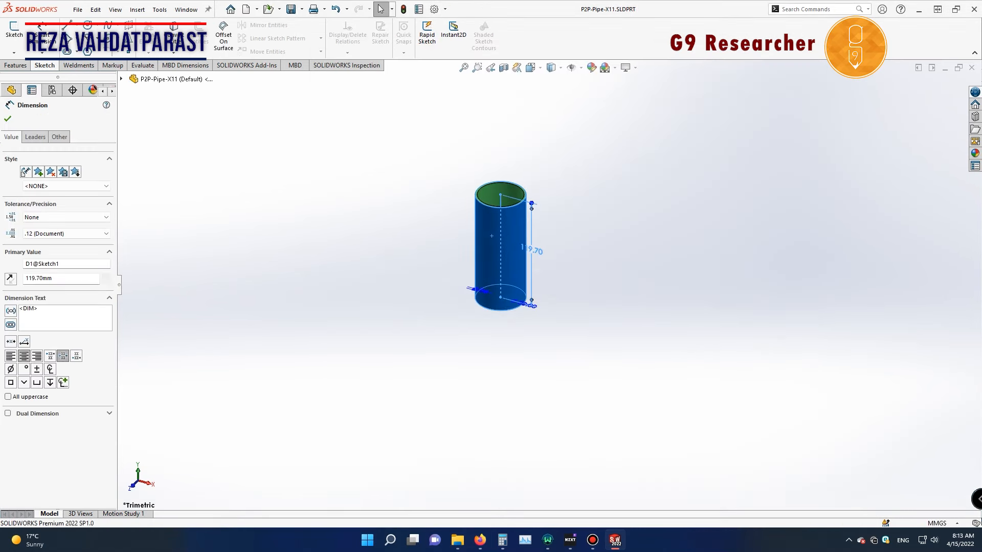
Step: Save the part under the new name P2P-Pipe-X12 and set its pipe length to 117.89 mm
click(311, 36)
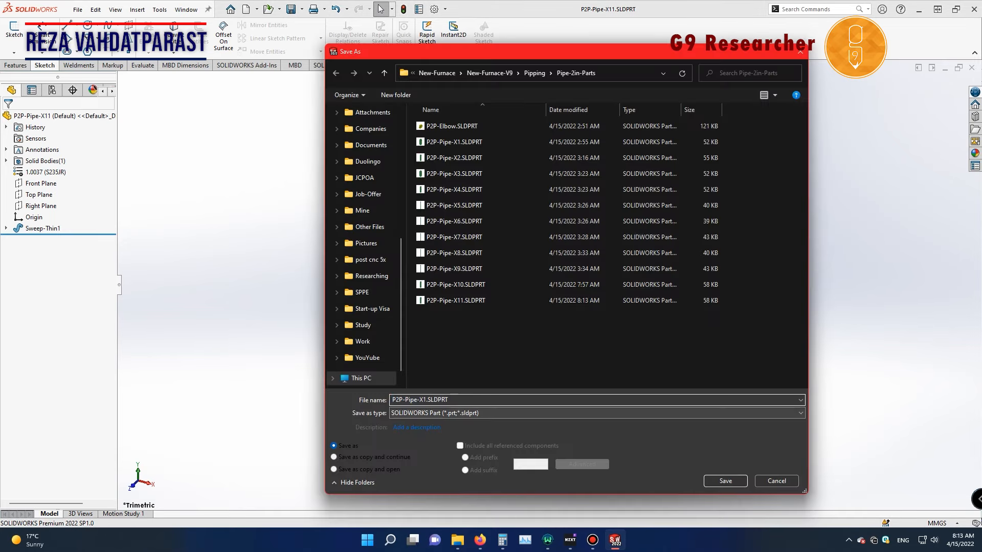
text(2)
key(Return)
double_click(531, 250)
text(117.)
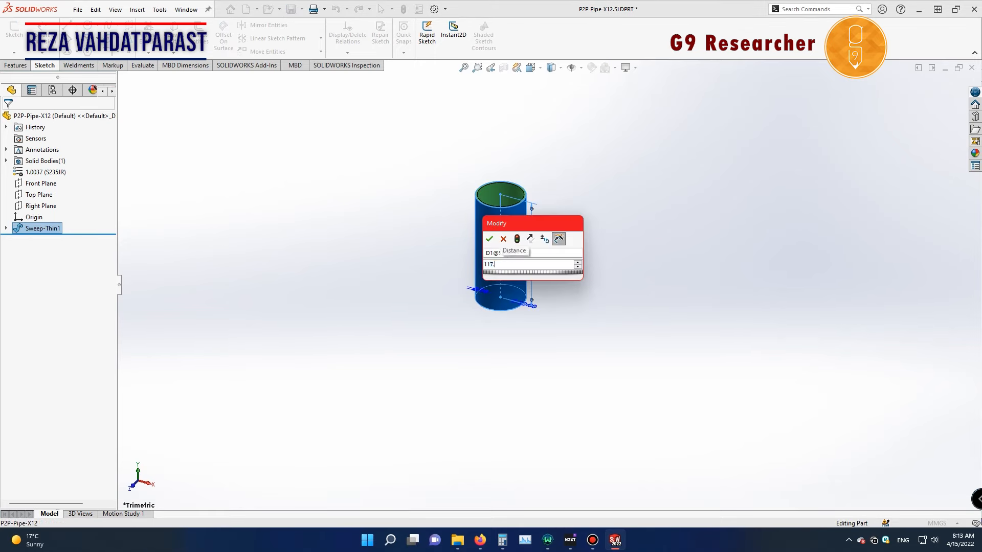
text(89)
key(Return)
click(504, 488)
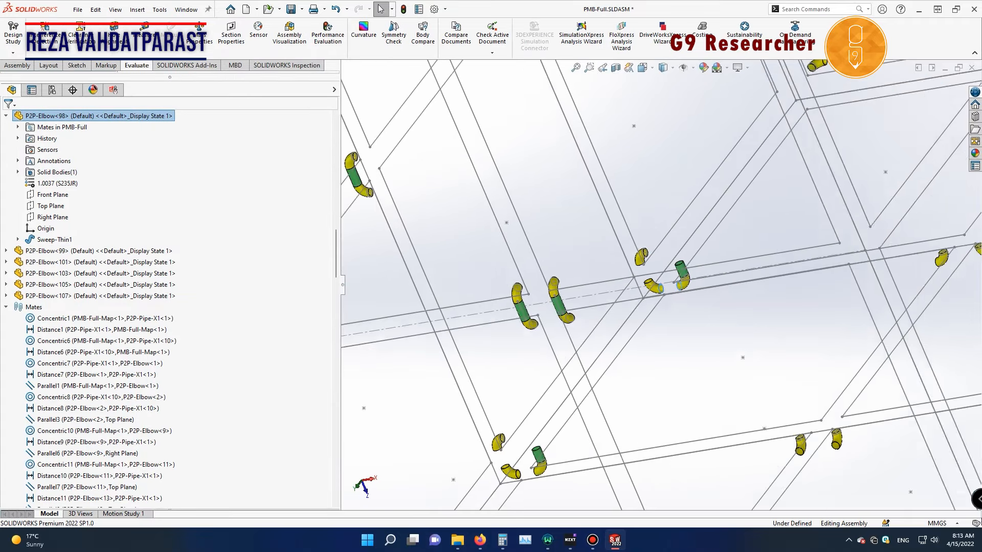
click(58, 38)
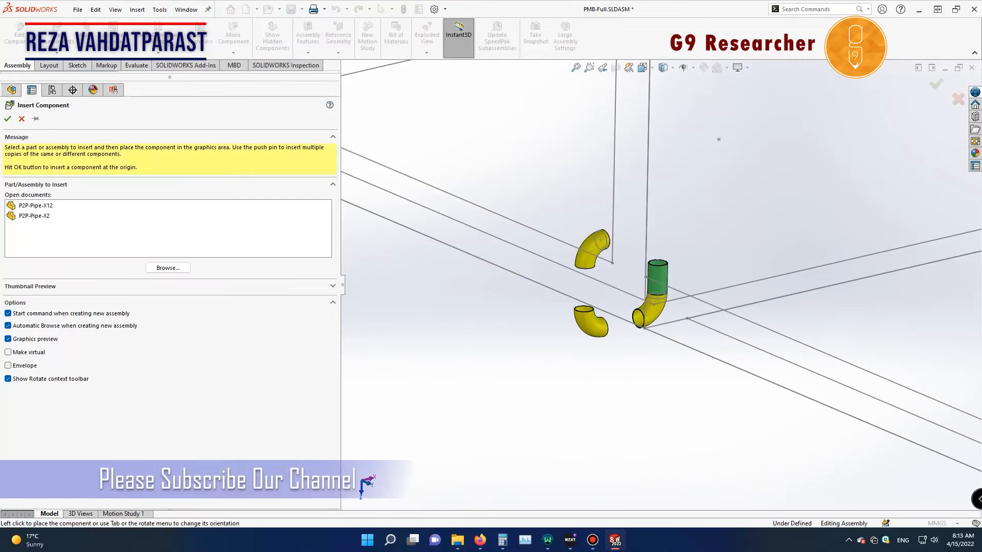
mouse_move(615, 540)
click(615, 488)
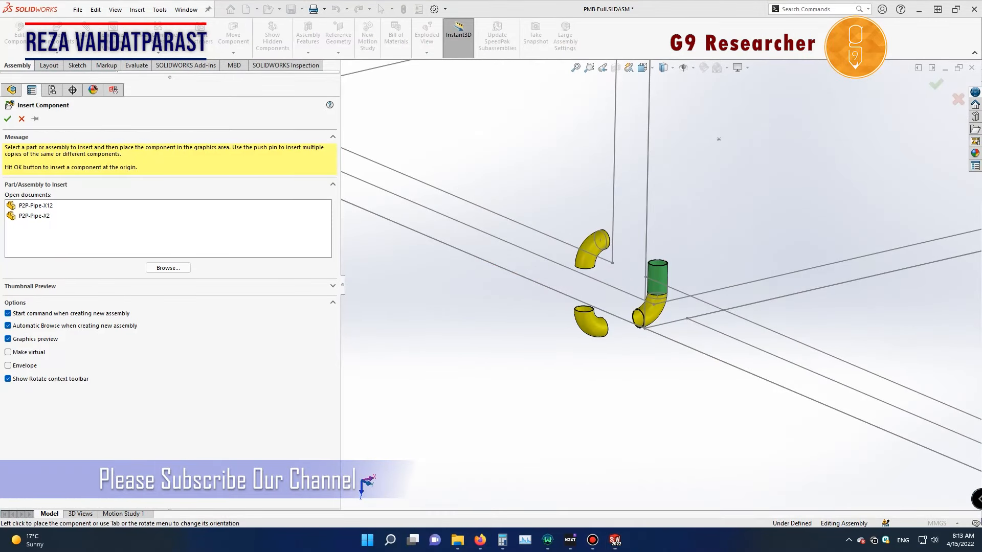
key(Escape)
click(724, 490)
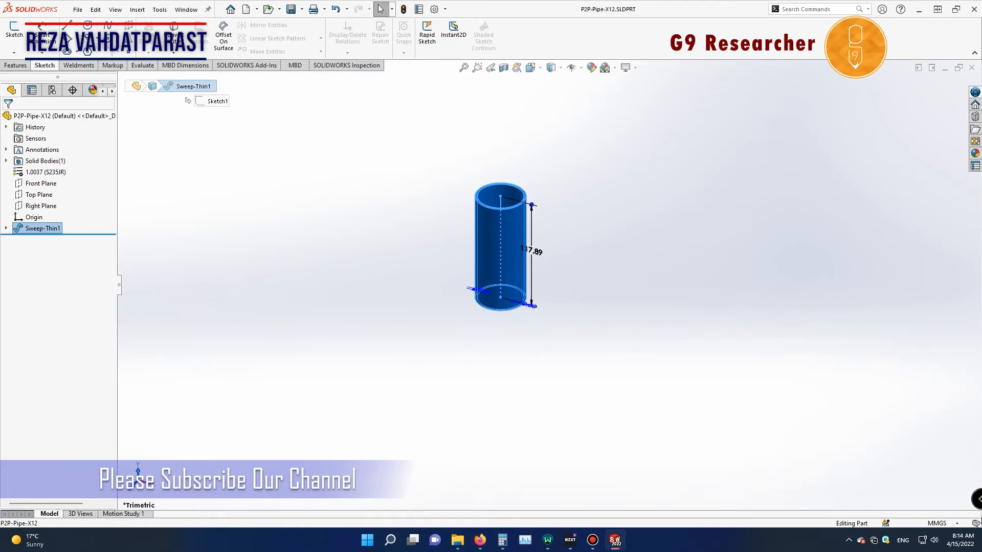
Step: Switch back to the PMB-Full assembly and insert the P2P-Pipe-X12 part near the gap between the elbows
click(506, 489)
click(57, 35)
click(482, 386)
scroll(474, 427, down, 5)
Step: Mate the cylindrical face of P2P-Pipe-X12 concentric with the open end of P2P-Elbow<98>
click(552, 346)
click(86, 34)
scroll(746, 180, down, 8)
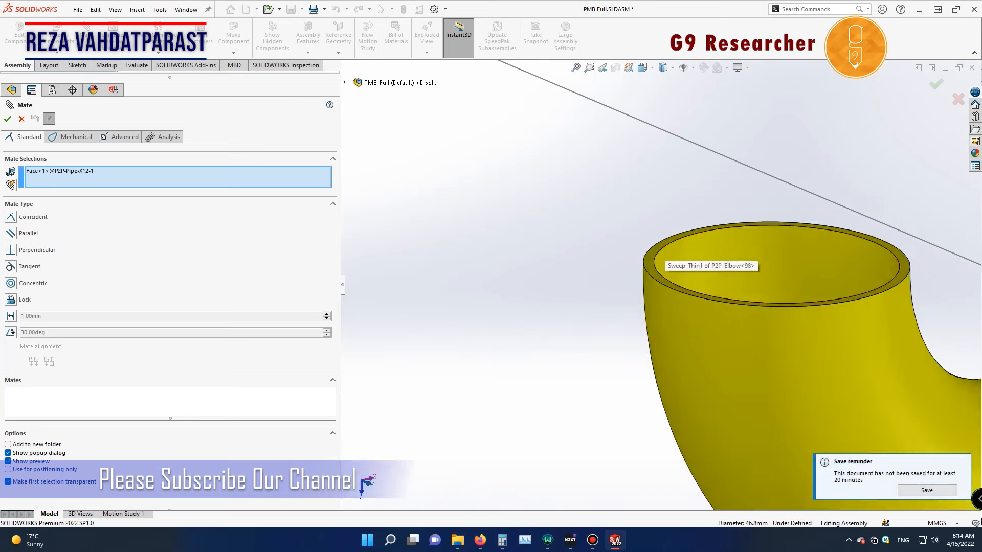
click(664, 259)
click(713, 239)
scroll(712, 239, up, 7)
scroll(665, 134, down, 8)
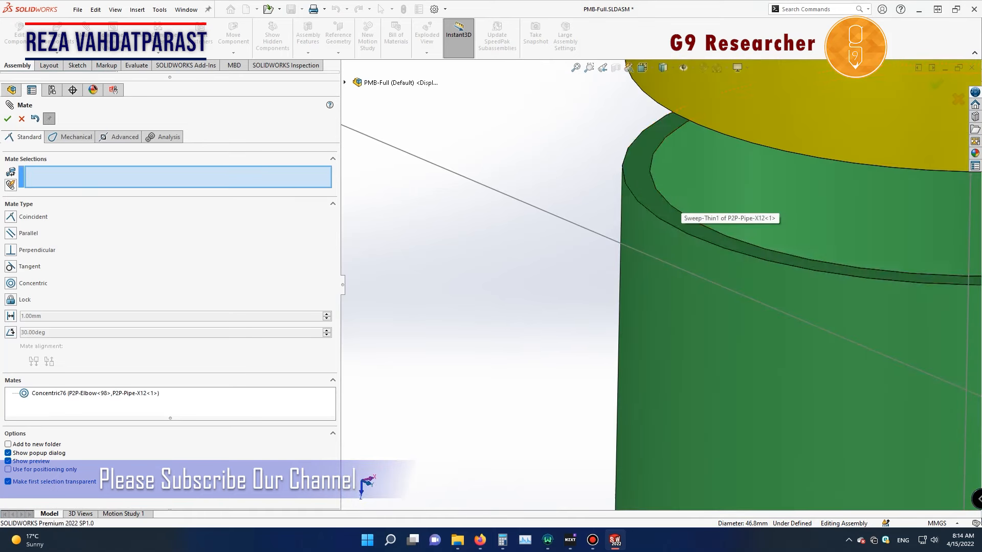
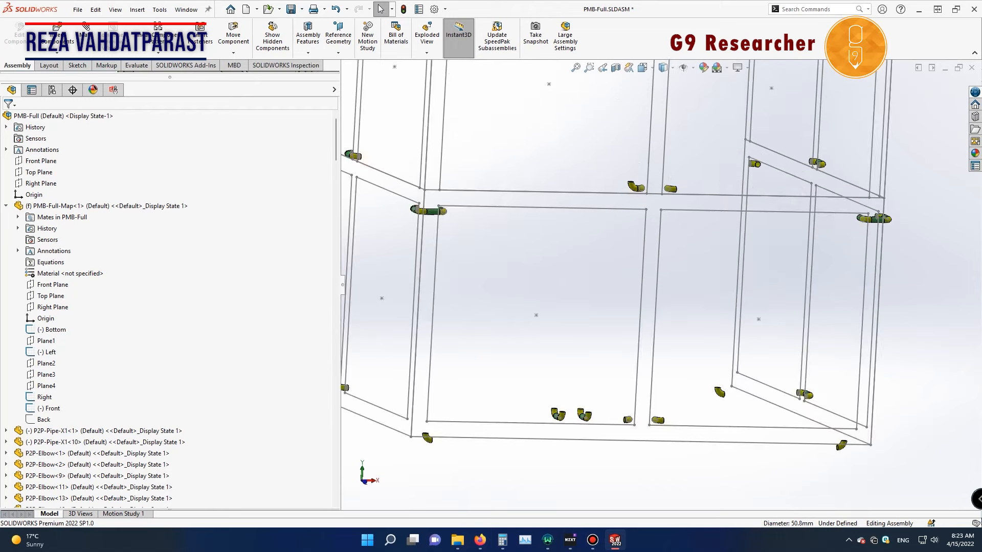
Step: Insert the P2P-Pipe-X3 part into the assembly near the elbows at the frame's lower middle corner
scroll(634, 286, up, 4)
click(57, 34)
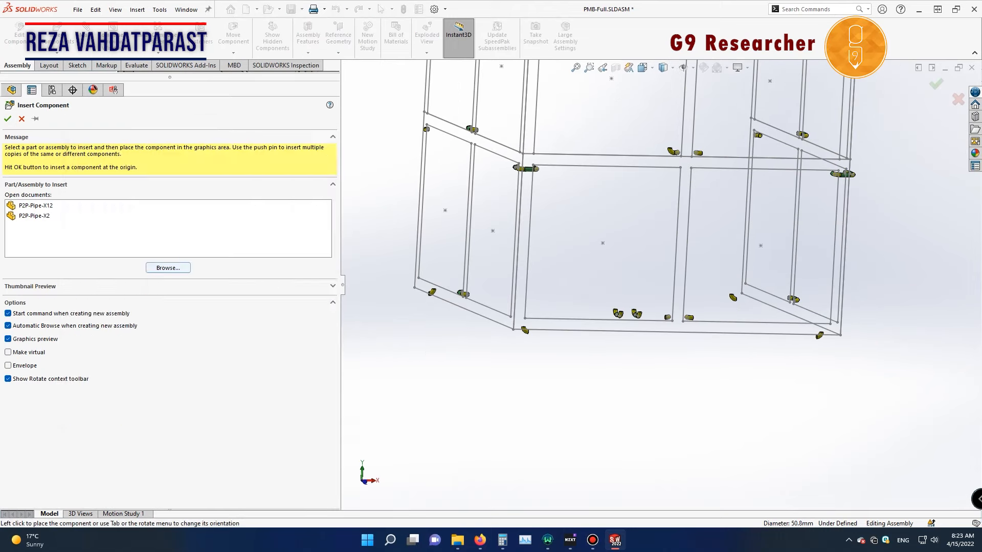
click(167, 268)
double_click(230, 259)
click(634, 392)
scroll(634, 404, down, 5)
scroll(621, 326, down, 8)
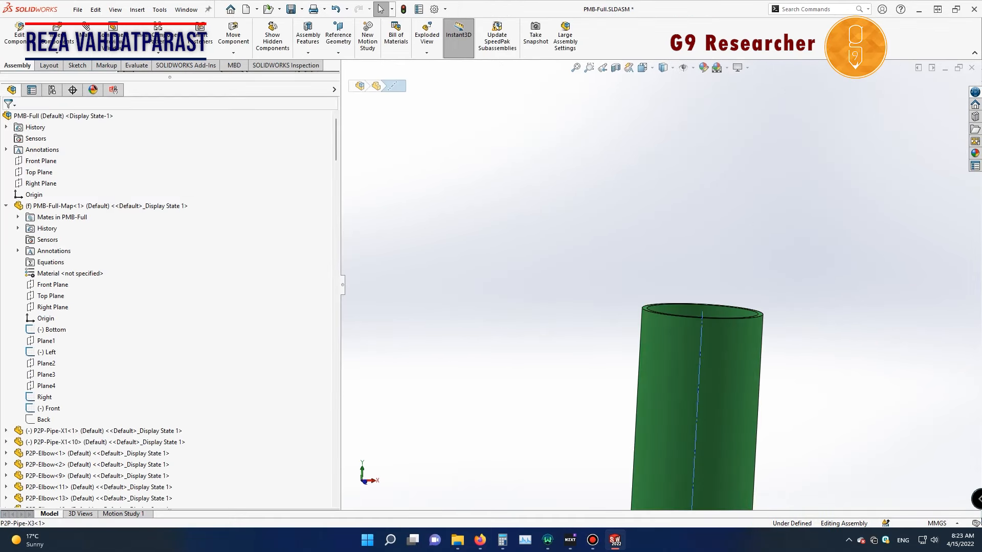
middle_drag(626, 327, 633, 339)
Step: Mate the cylindrical face of P2P-Pipe-X3<1> concentric with P2P-Elbow<17>
click(731, 210)
click(86, 33)
scroll(661, 285, up, 10)
scroll(731, 149, down, 10)
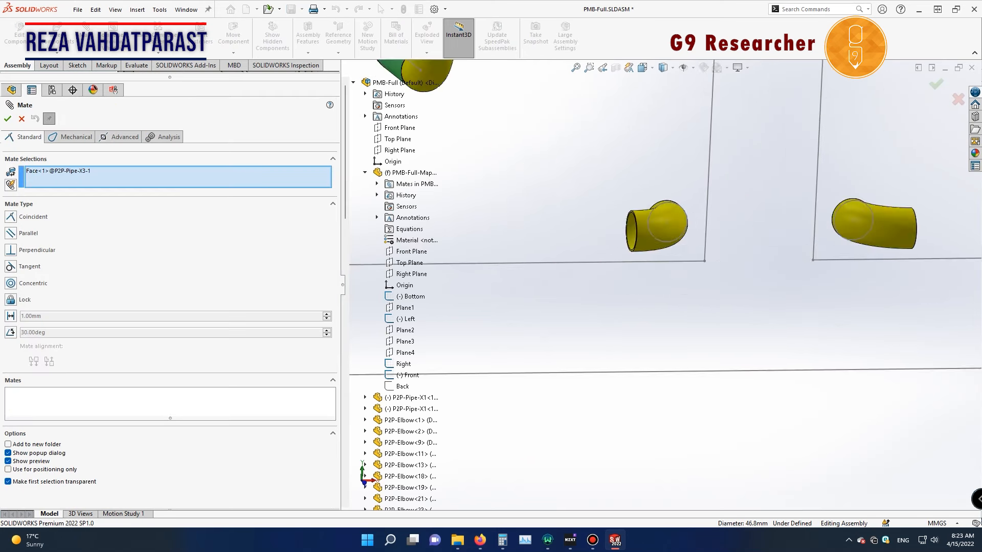
click(483, 135)
scroll(484, 136, up, 6)
click(585, 175)
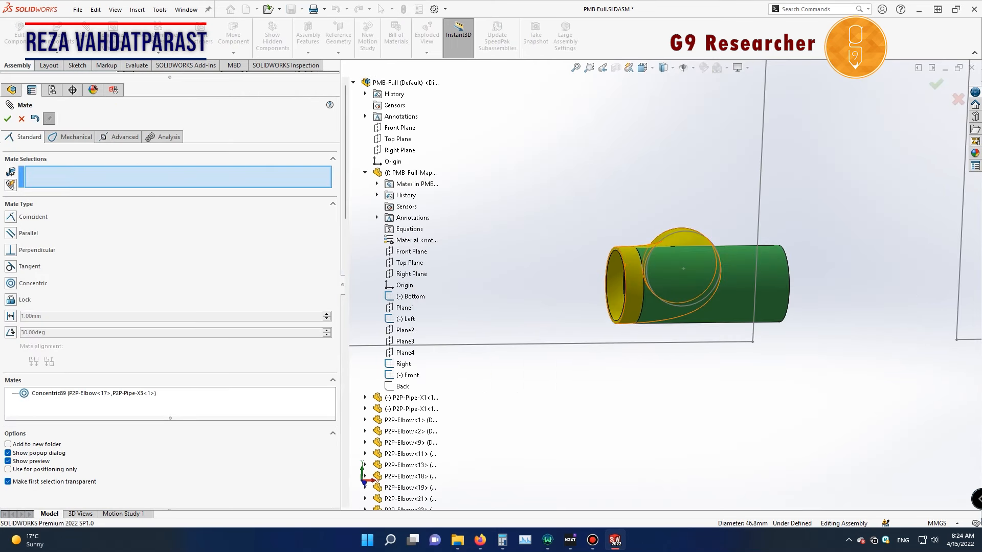
Step: Add a 0 mm distance mate between the end faces of P2P-Pipe-X3<1> and P2P-Elbow<17>, and finish mating
scroll(492, 296, up, 8)
middle_drag(583, 293, 537, 294)
scroll(537, 294, down, 10)
click(646, 274)
scroll(645, 274, up, 8)
scroll(645, 275, up, 1)
middle_drag(645, 275, 691, 275)
scroll(656, 271, down, 6)
click(653, 270)
click(10, 316)
key(Return)
scroll(660, 275, up, 10)
click(21, 119)
click(58, 34)
click(22, 119)
Step: Set up Copy with Mates for P2P-Elbow<109> and P2P-Pipe-X3<1> and proceed to the mate references
click(166, 363)
scroll(166, 363, down, 3)
ctrl+click(652, 478)
click(56, 52)
click(72, 102)
click(333, 119)
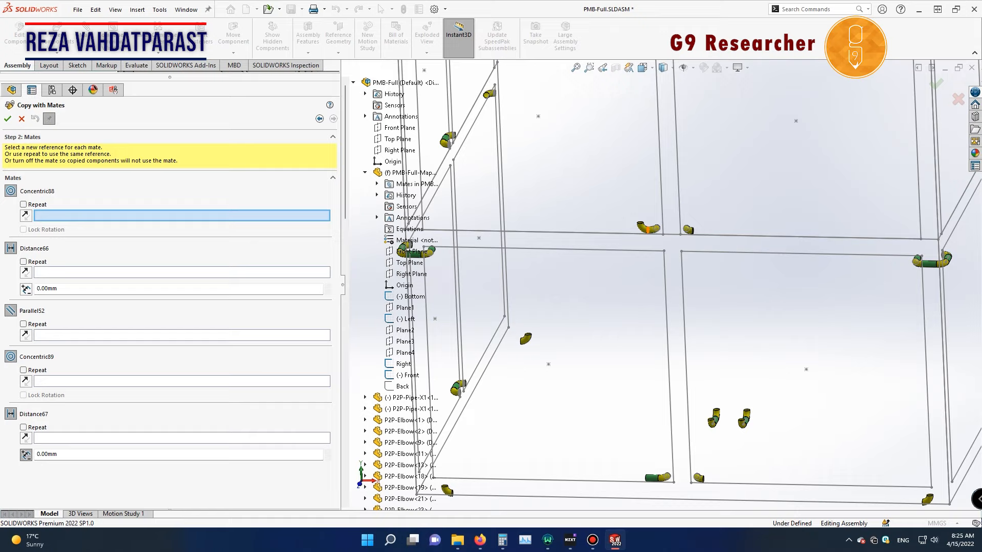
Step: Assign the cylindrical face and end face of P2P-Pipe-X3<1> as new references for Concentric88 and Distance66
scroll(731, 455, down, 10)
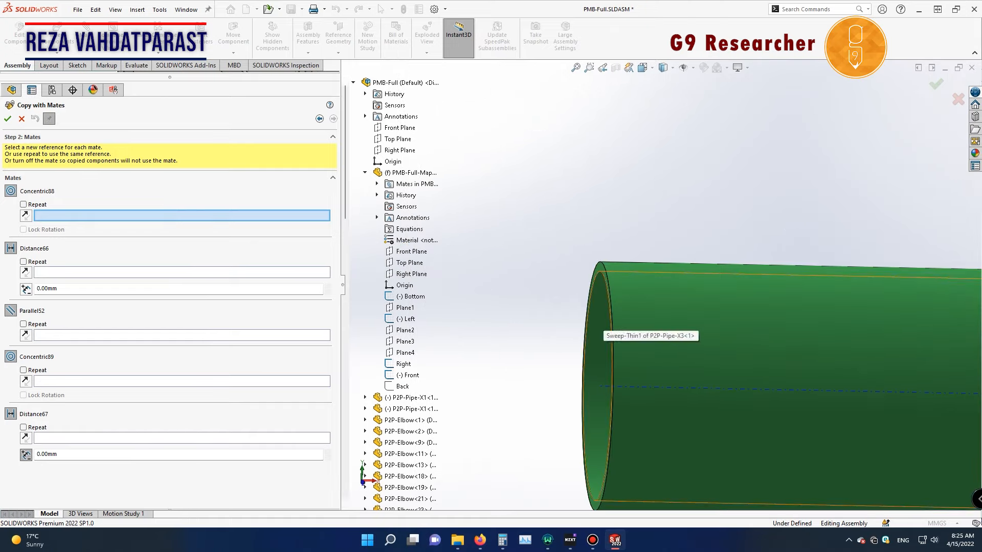
click(584, 364)
scroll(583, 365, up, 10)
click(107, 216)
key(Delete)
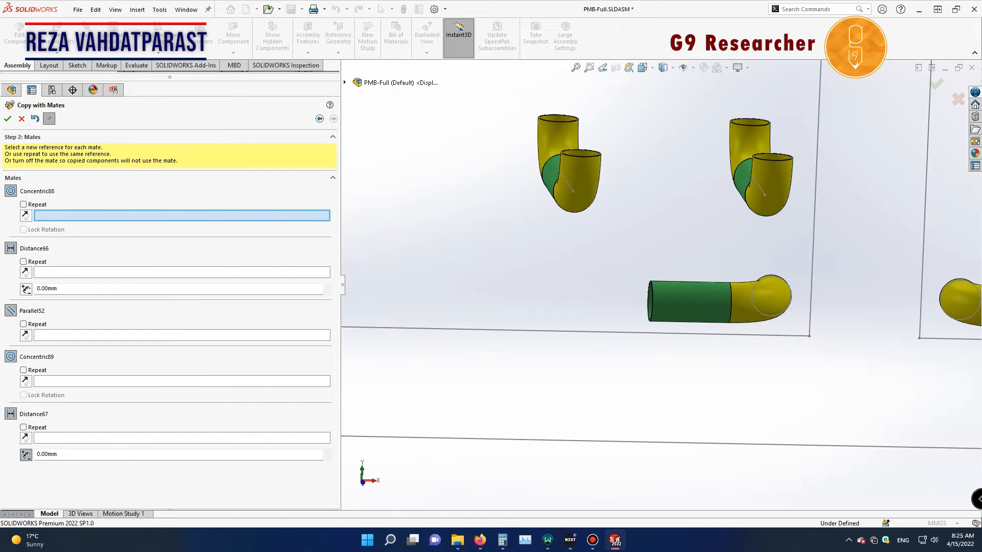
scroll(669, 307, down, 10)
click(669, 307)
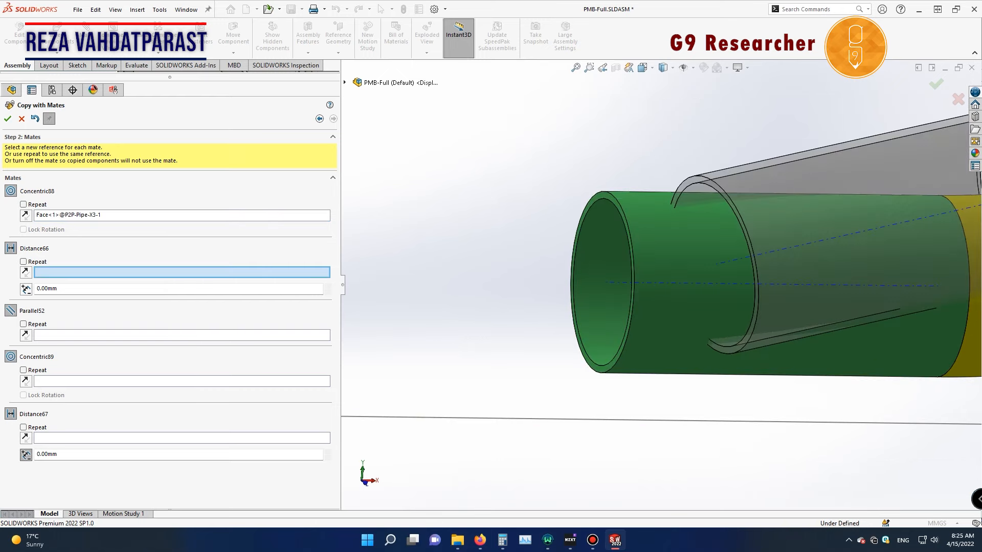
click(629, 326)
scroll(629, 326, up, 10)
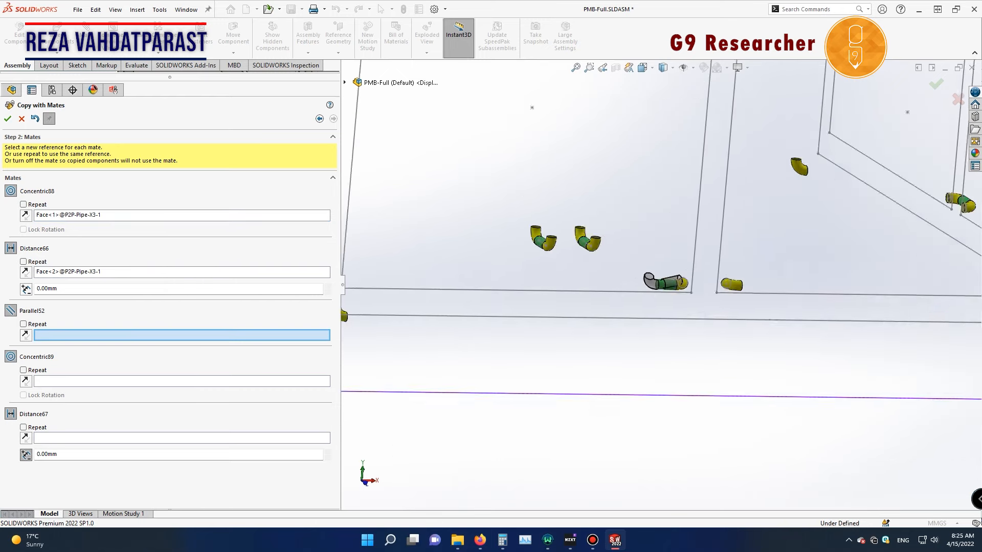
Step: Assign the Front Plane to Parallel52 and the end edge and face of P2P-Elbow<16> to Concentric89 and Distance67, and place the copies
click(345, 83)
click(397, 133)
scroll(682, 291, down, 9)
scroll(682, 292, up, 4)
middle_drag(682, 291, 608, 294)
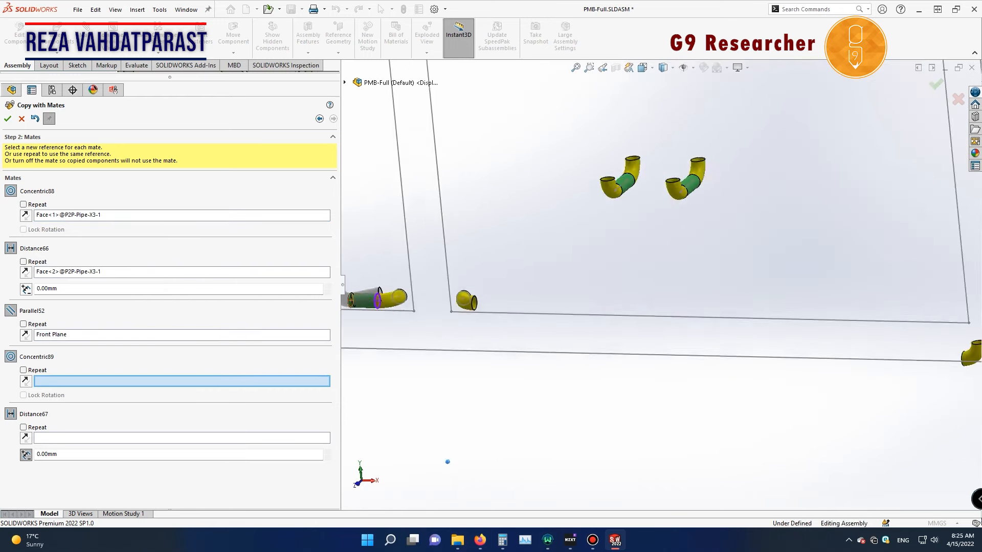
scroll(457, 300, down, 10)
click(661, 282)
click(661, 287)
scroll(660, 284, up, 12)
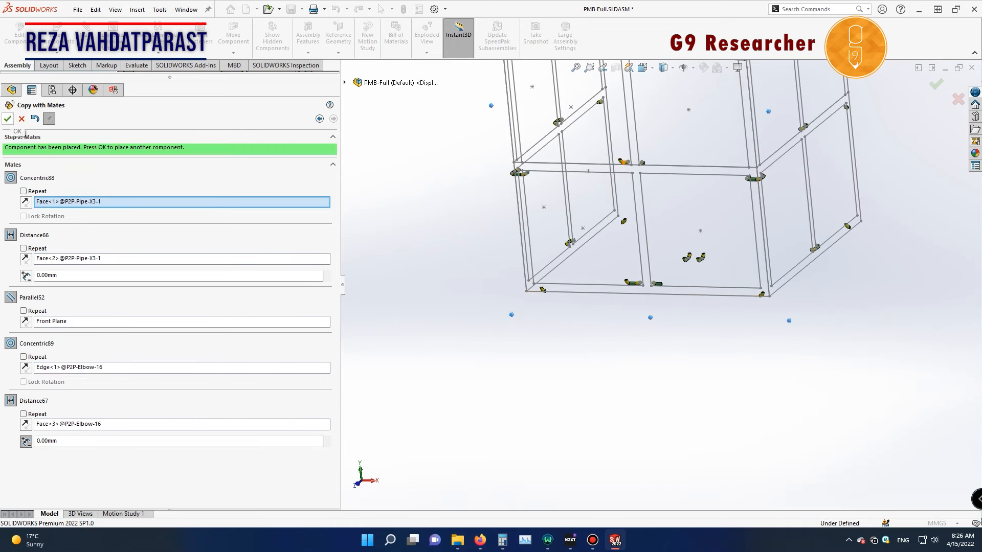
click(8, 119)
click(8, 119)
Step: Copy P2P-Elbow<109> with its mates, using faces of P2P-Pipe-X3<3> for Concentric88 and Distance66
click(100, 263)
click(57, 53)
click(82, 101)
scroll(660, 284, down, 15)
right_click(617, 293)
scroll(637, 283, down, 1)
click(639, 283)
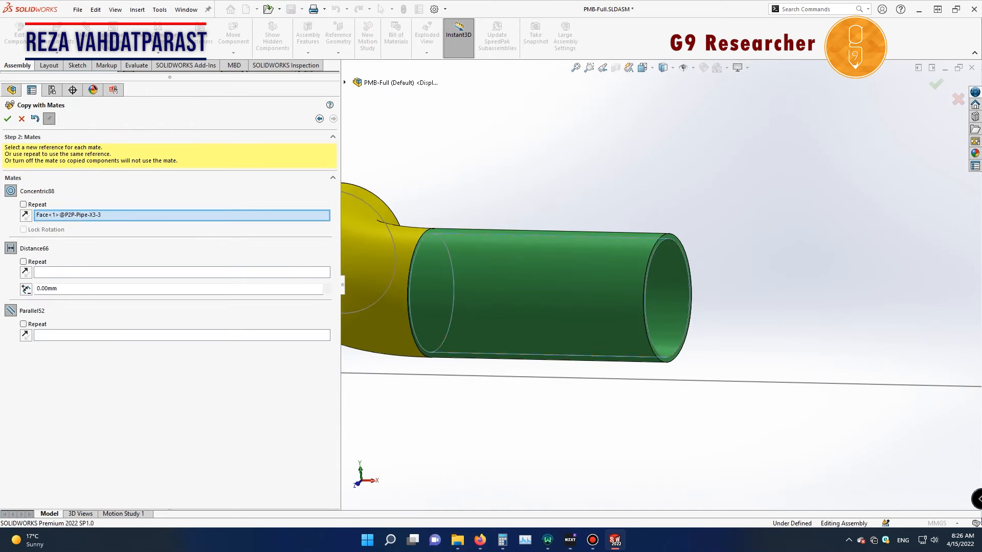
right_click(639, 284)
click(645, 285)
right_click(645, 285)
scroll(638, 284, up, 1)
Step: Make the copied elbow parallel to the Front Plane, flip its alignment and place it on the pipe end
click(345, 82)
click(399, 128)
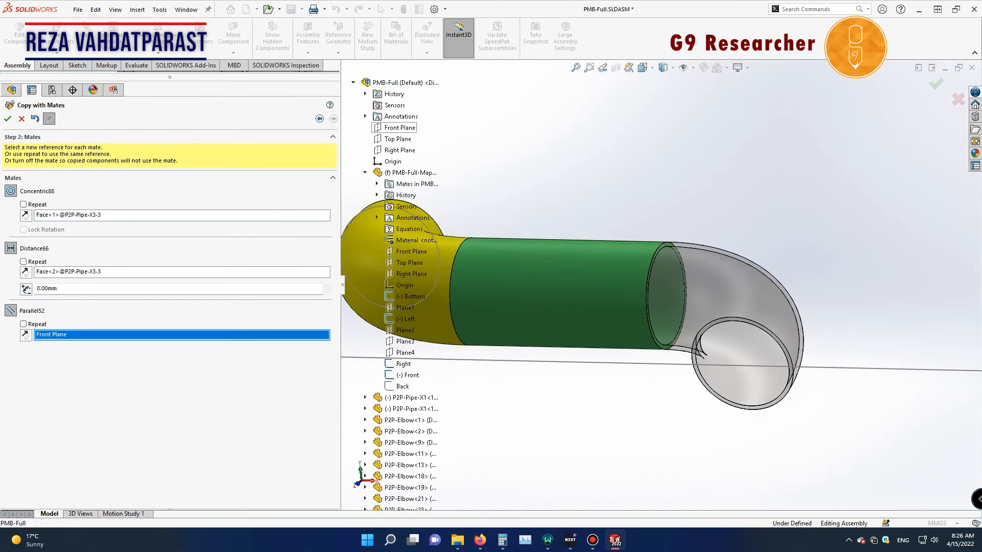
click(8, 119)
click(25, 335)
click(8, 118)
Step: Place another elbow copy on the end of P2P-Elbow<13>, parallel to the Front Plane with flipped alignment
scroll(662, 284, up, 14)
scroll(659, 276, up, 4)
scroll(654, 256, down, 20)
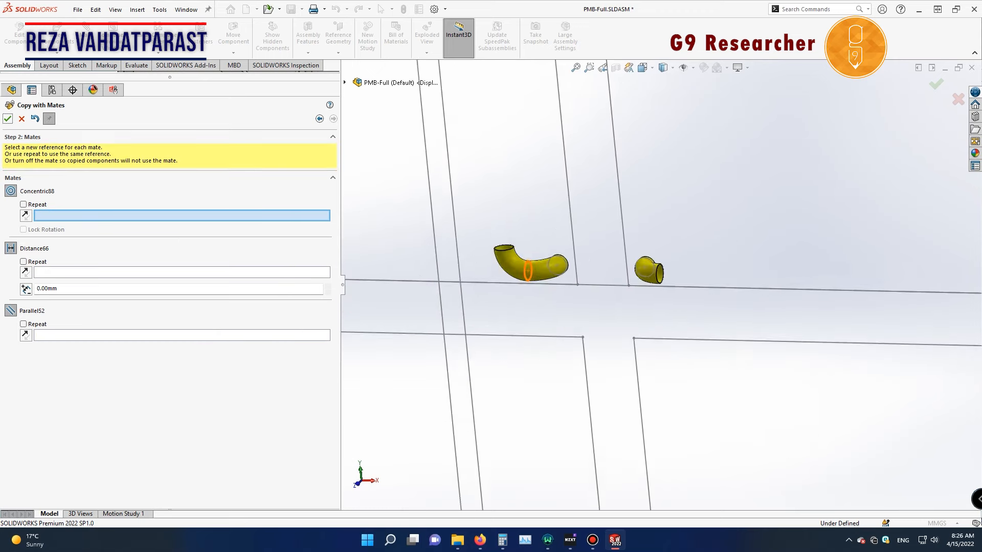
click(634, 352)
right_click(634, 353)
click(632, 353)
right_click(632, 352)
click(345, 82)
click(399, 128)
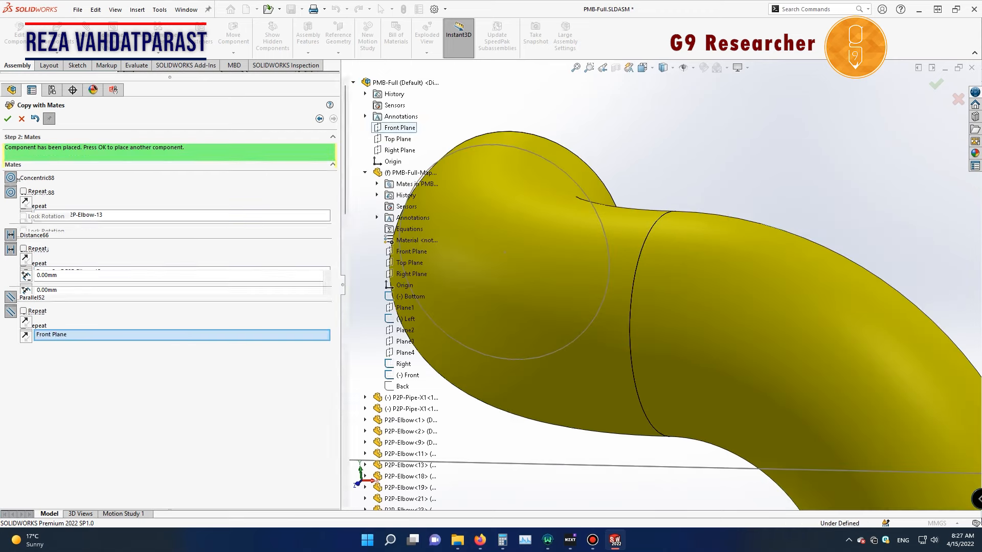
click(26, 321)
click(7, 119)
Step: Finish copying with mates and save the PMB-Full assembly
scroll(646, 284, up, 14)
scroll(635, 92, down, 3)
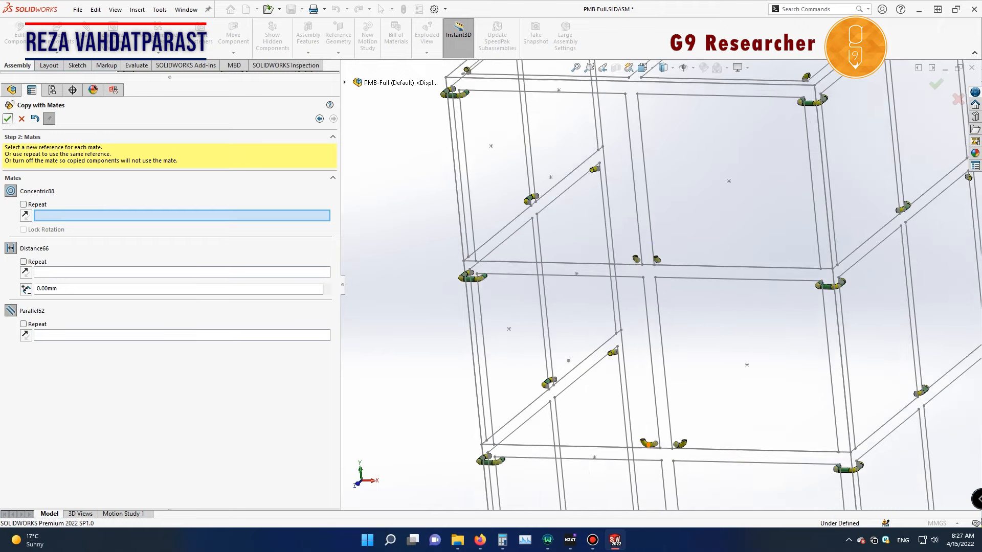
scroll(655, 284, up, 2)
key(Escape)
key(ctrl+s)
key(Return)
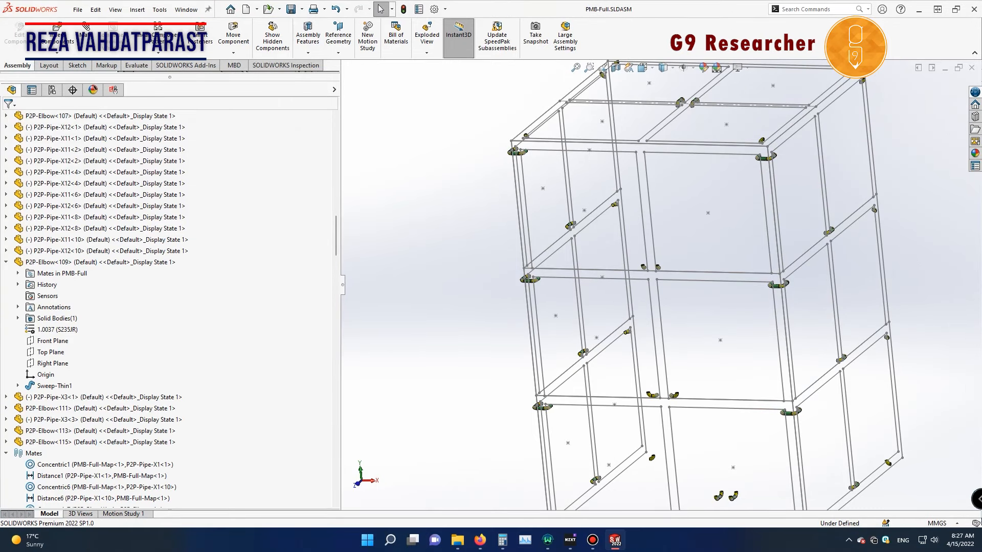
Step: Examine the open elbow ends around the frame and locate P2P-Elbow<107> and P2P-Elbow<115> in the assembly
scroll(646, 230, up, 2)
middle_drag(645, 230, 622, 371)
scroll(620, 372, down, 4)
scroll(621, 372, up, 1)
scroll(511, 143, down, 2)
middle_drag(614, 307, 634, 266)
click(6, 262)
click(97, 116)
click(97, 319)
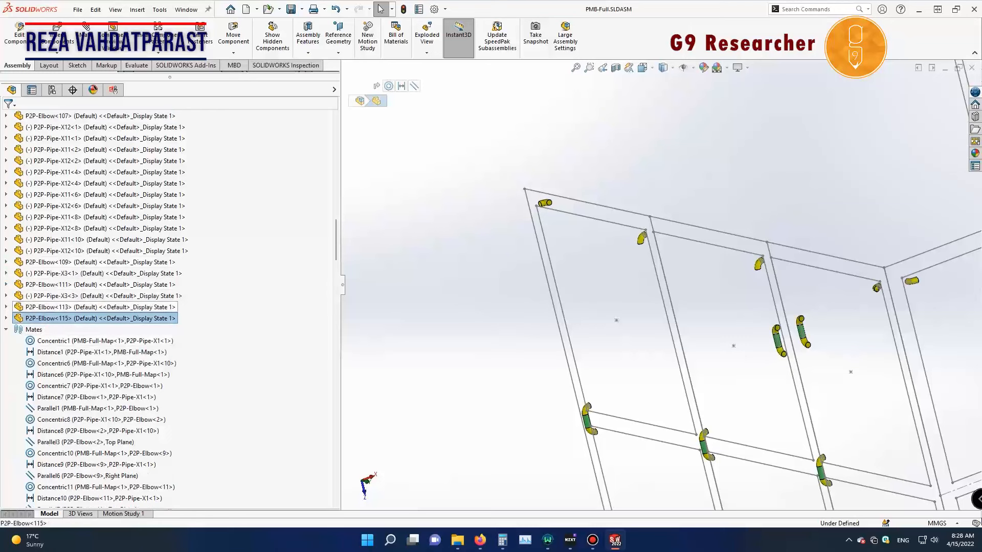
Step: Try to copy P2P-Pipe-X3<3> with its mates onto the open end of P2P-Elbow<34>
click(74, 296)
click(57, 53)
click(92, 103)
scroll(643, 225, down, 3)
middle_drag(642, 225, 767, 241)
scroll(512, 317, up, 2)
scroll(542, 302, down, 10)
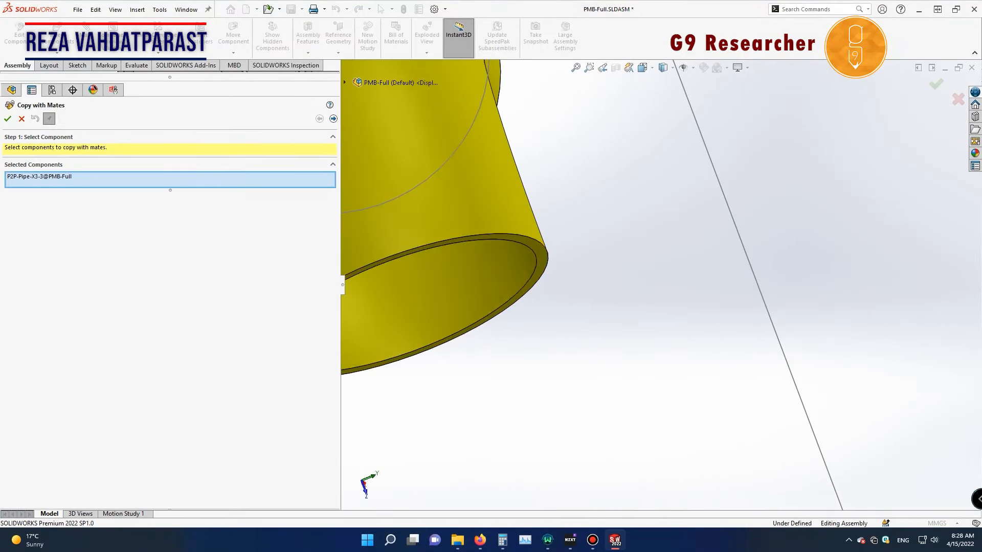
click(514, 279)
key(Delete)
click(333, 119)
click(536, 267)
click(542, 265)
scroll(562, 292, up, 6)
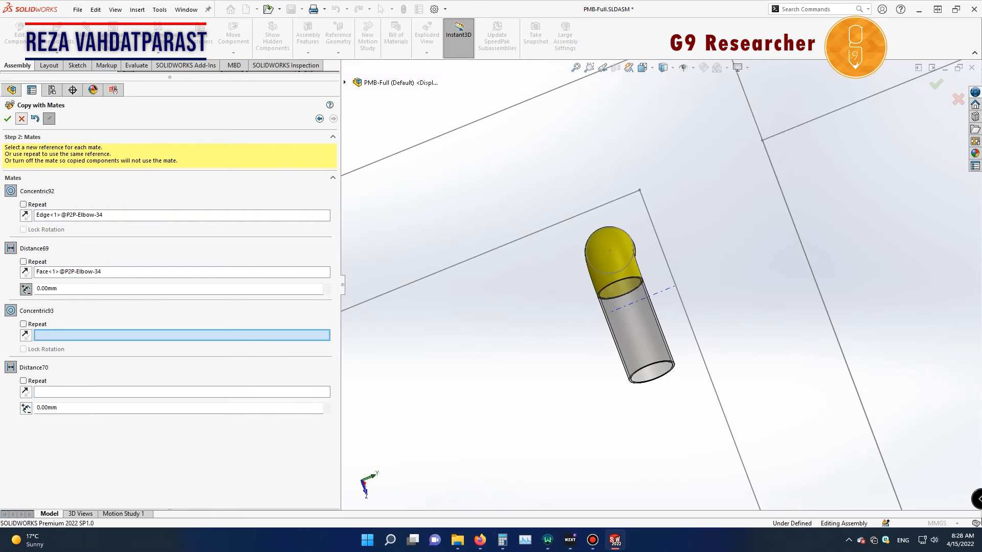
click(21, 119)
click(60, 308)
click(60, 296)
click(57, 53)
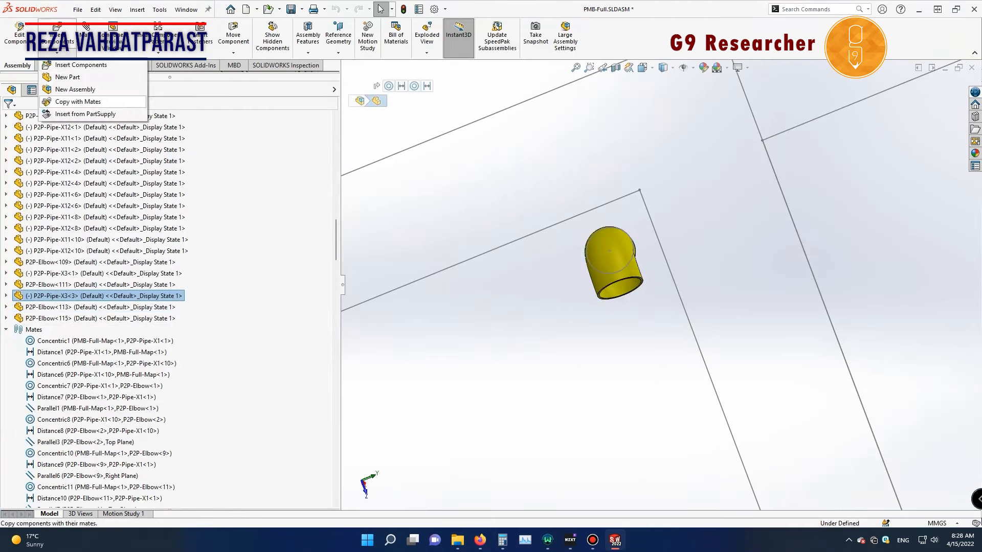
click(76, 101)
click(334, 118)
scroll(659, 284, up, 5)
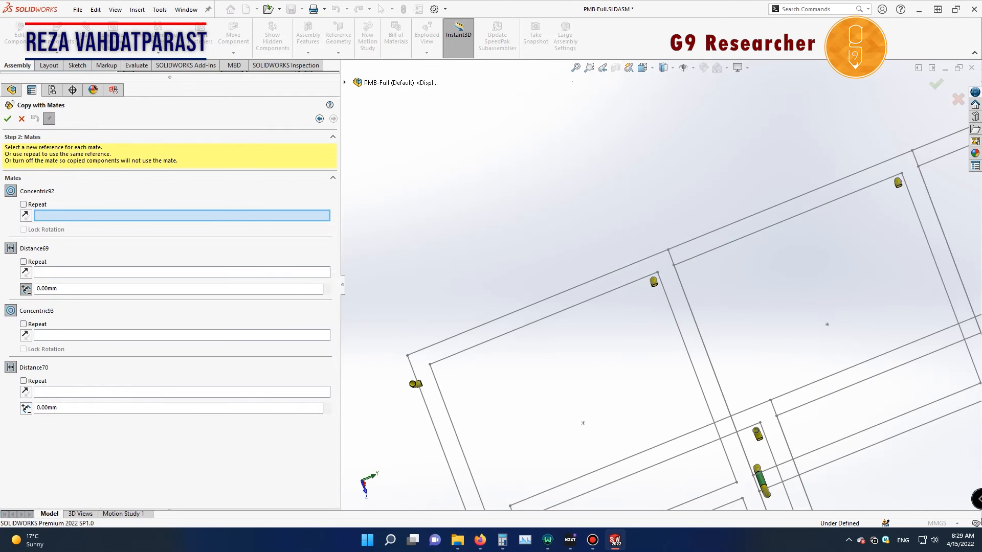
click(21, 118)
Step: Try to copy P2P-Pipe-X3<1> with its mates, using the end edge and face of P2P-Elbow<34>
click(60, 273)
click(57, 53)
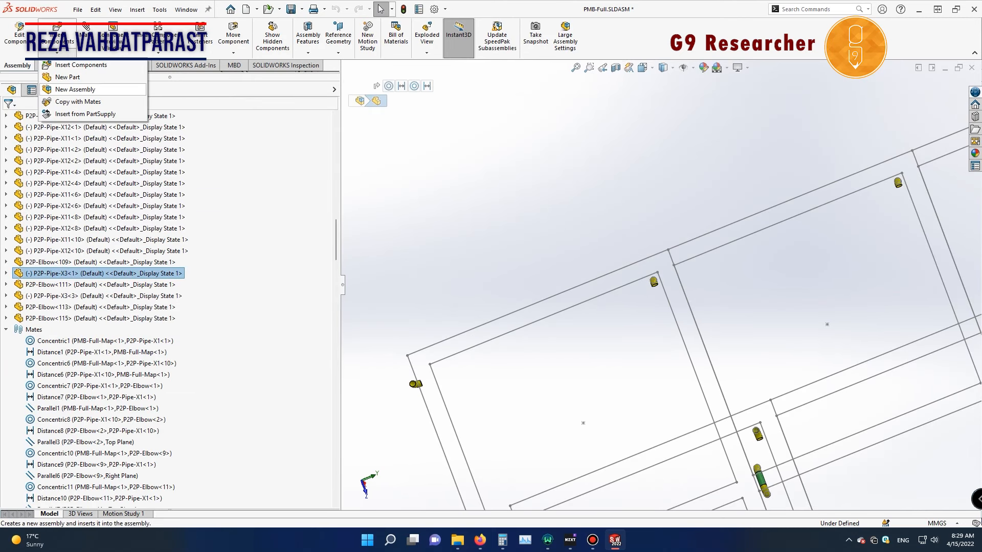
click(77, 102)
click(334, 119)
scroll(635, 256, down, 10)
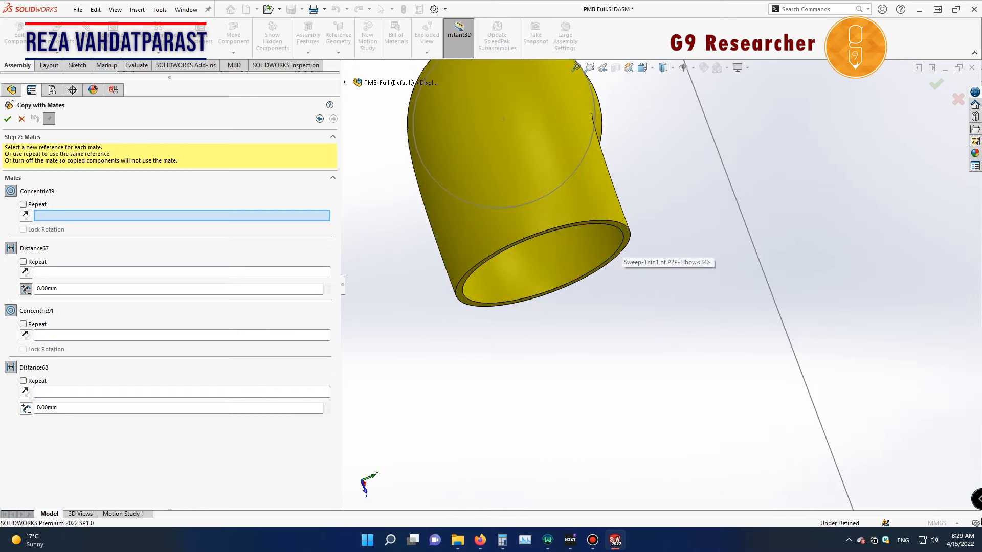
click(625, 245)
click(627, 245)
scroll(629, 255, up, 12)
middle_drag(632, 286, 818, 328)
scroll(844, 383, down, 10)
scroll(622, 260, up, 5)
scroll(622, 260, down, 5)
click(622, 260)
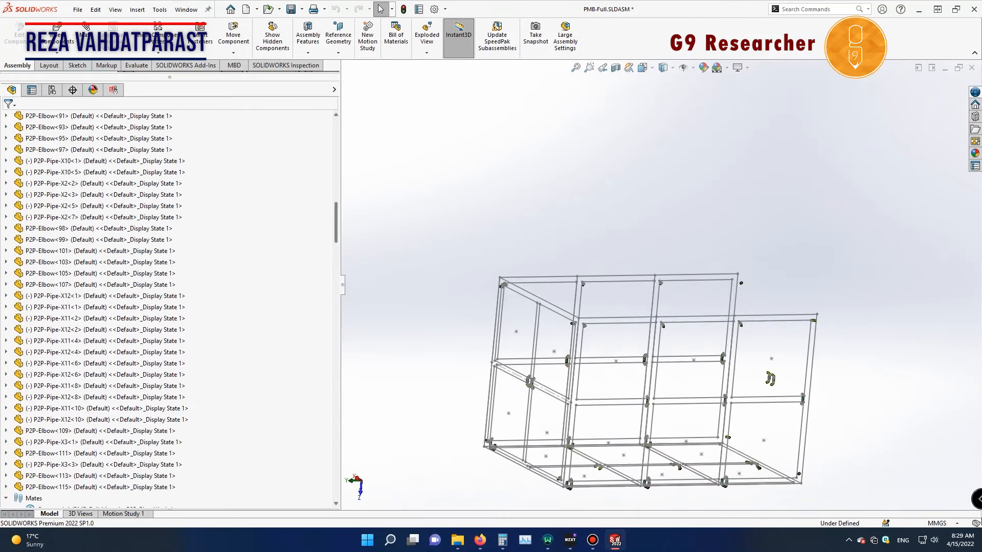
scroll(664, 307, down, 5)
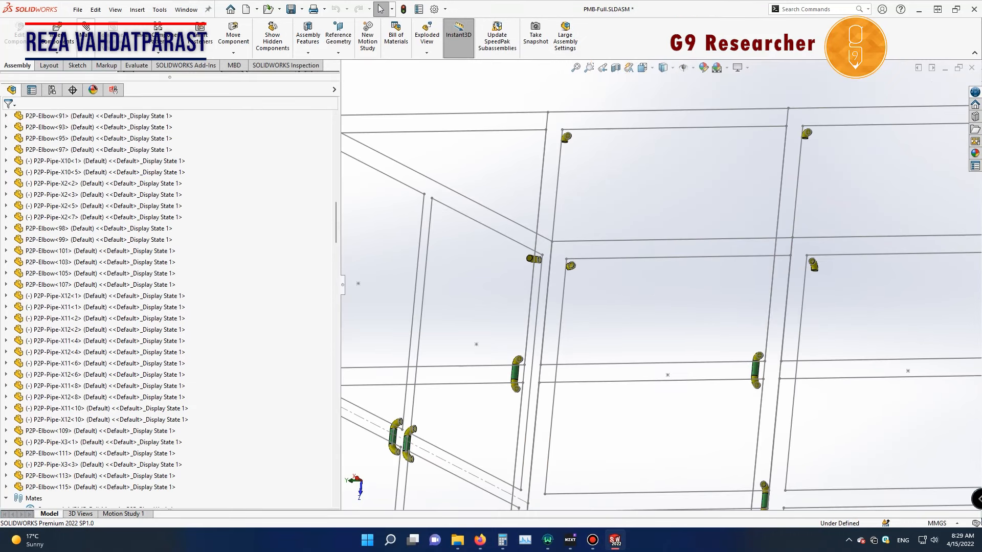
key(Escape)
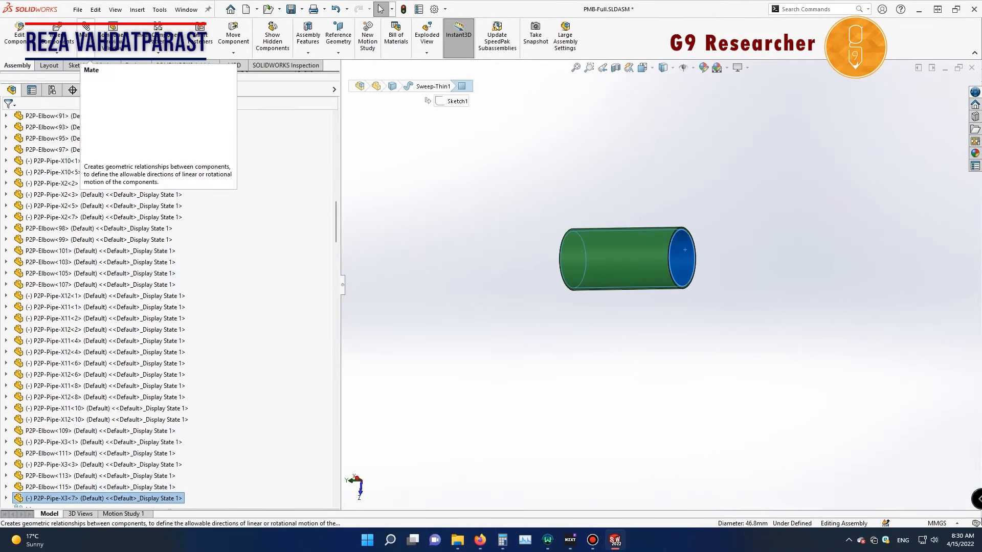
Step: Mate the inner cylindrical face of P2P-Pipe-X3<7> concentric with the end edge of P2P-Elbow<34>
click(85, 28)
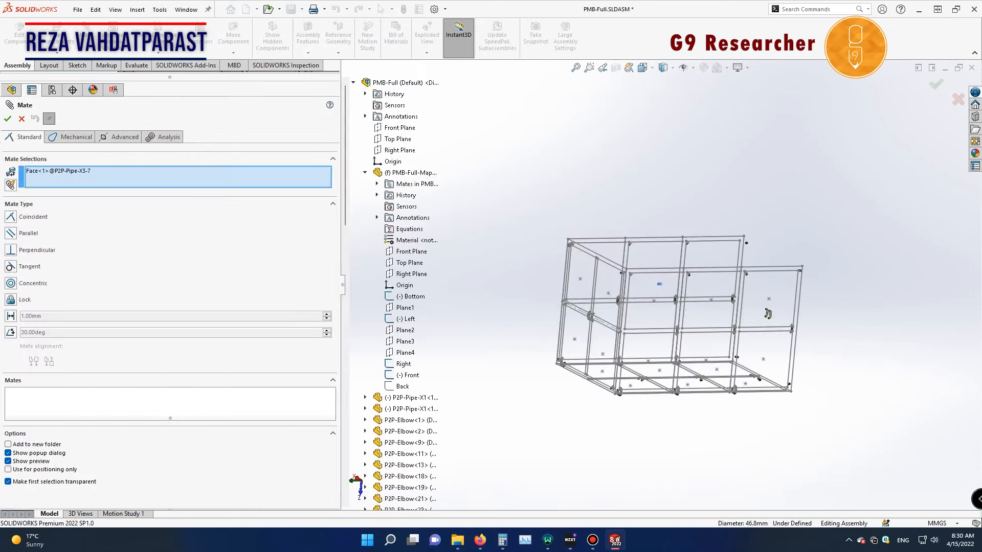
scroll(624, 307, down, 10)
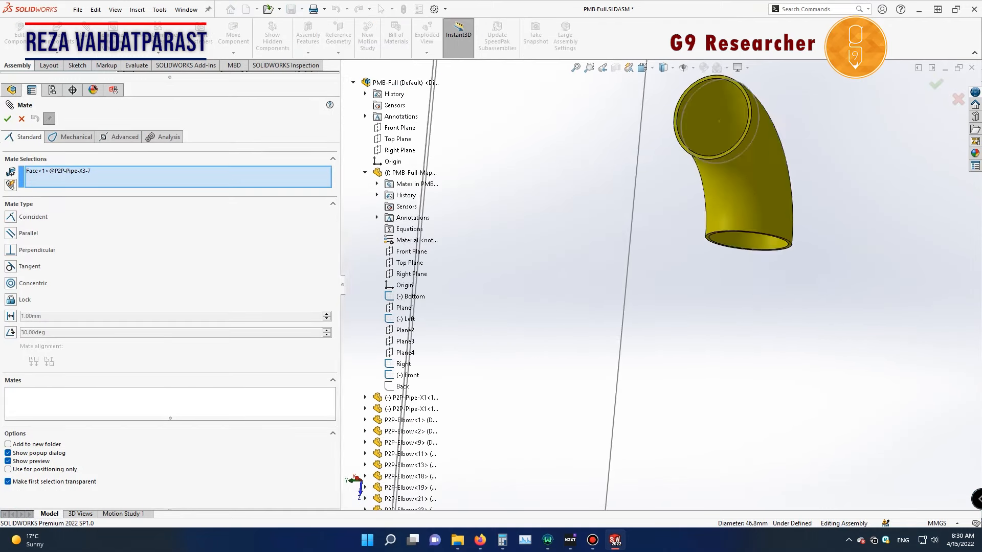
click(736, 354)
click(758, 328)
click(810, 328)
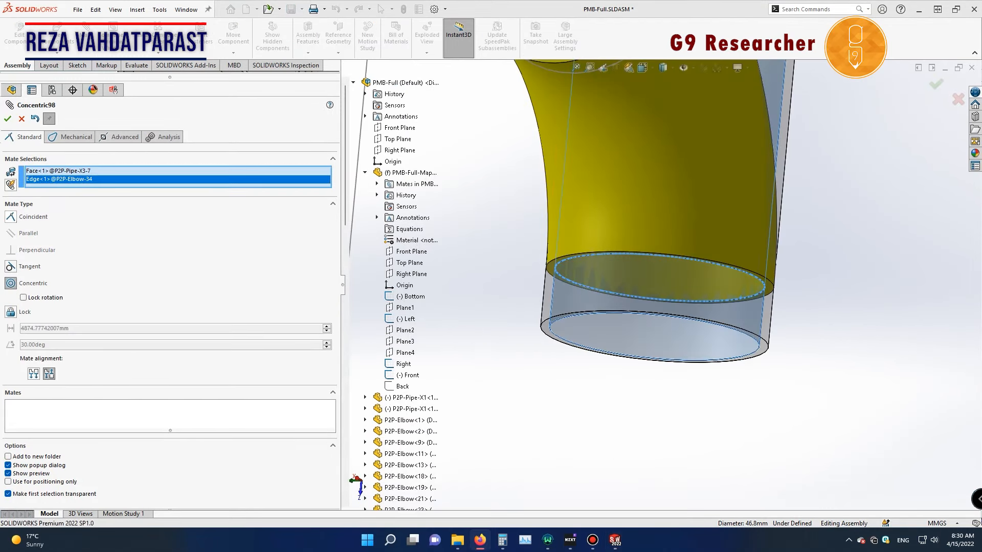
Step: Mate the end face of P2P-Pipe-X3<7> coincident with the open end face of P2P-Elbow<34>
scroll(810, 328, up, 8)
scroll(662, 285, up, 4)
middle_drag(624, 158, 686, 193)
scroll(685, 193, down, 12)
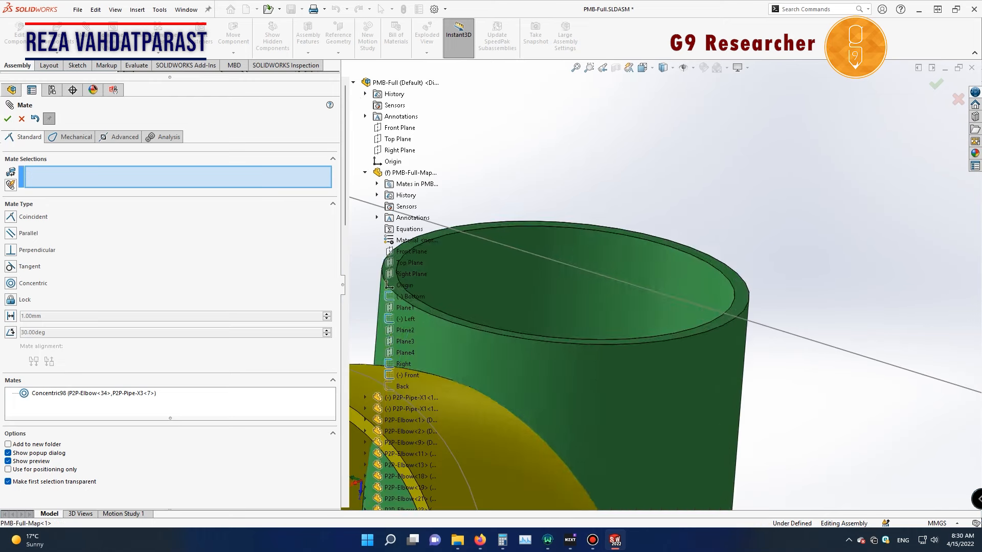
click(742, 298)
scroll(716, 312, up, 10)
scroll(669, 338, down, 6)
scroll(664, 327, down, 8)
click(654, 326)
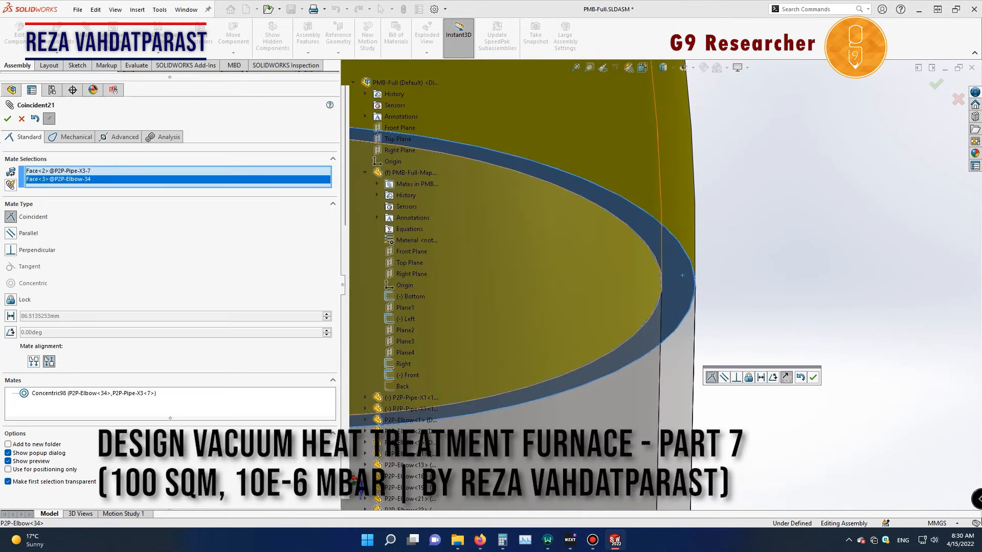
click(813, 377)
Step: Copy P2P-Pipe-X3<7> with its mates onto the open end of P2P-Elbow<78>, using the elbow's end edge for both mates
scroll(678, 270, up, 14)
middle_drag(634, 266, 670, 332)
scroll(664, 307, down, 5)
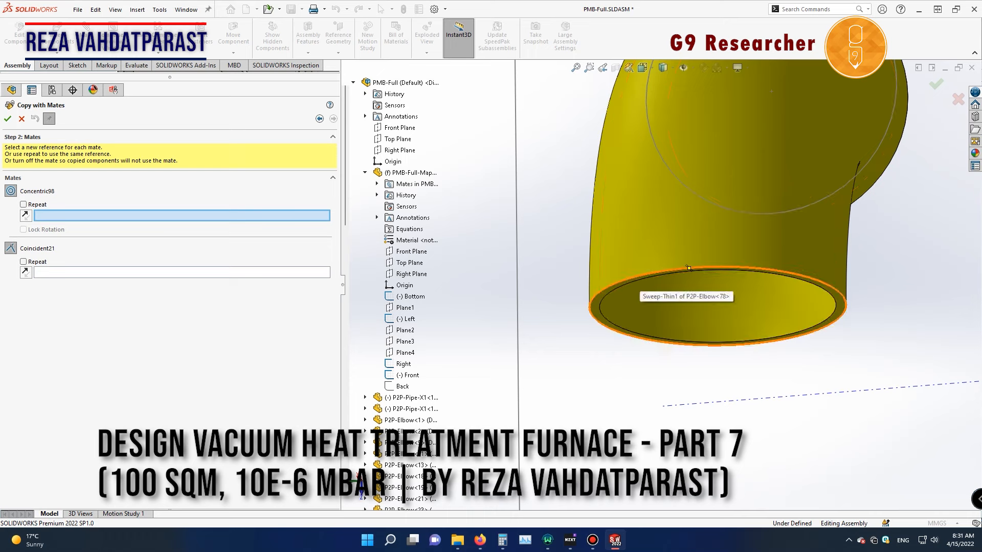
click(680, 413)
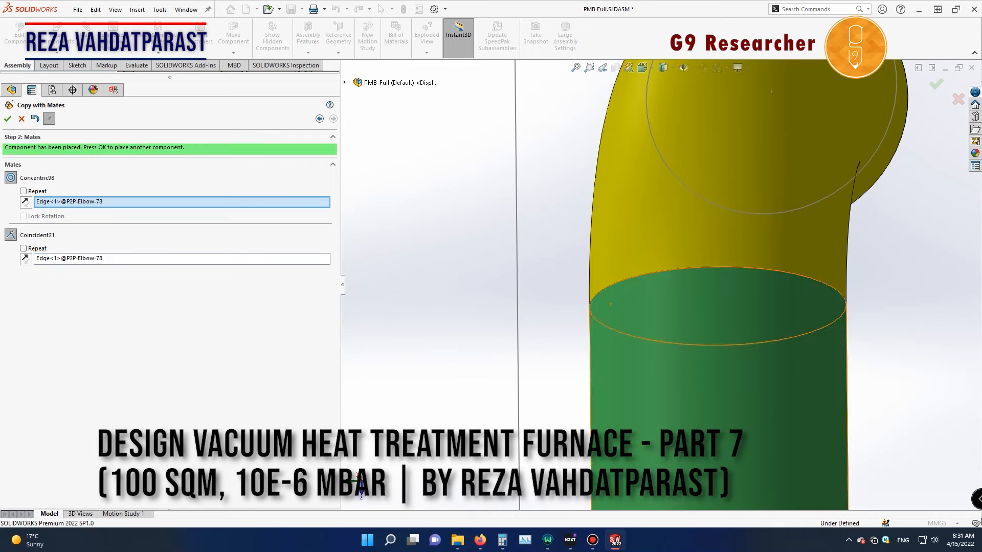
click(7, 119)
scroll(731, 358, up, 15)
click(21, 119)
Step: Examine the elbows and pipes around the whole frame for remaining gaps between open elbow ends
scroll(664, 307, up, 7)
scroll(614, 317, down, 6)
middle_drag(614, 306, 657, 282)
scroll(670, 294, up, 1)
scroll(677, 306, up, 2)
scroll(657, 282, down, 5)
scroll(657, 283, up, 5)
scroll(708, 271, down, 10)
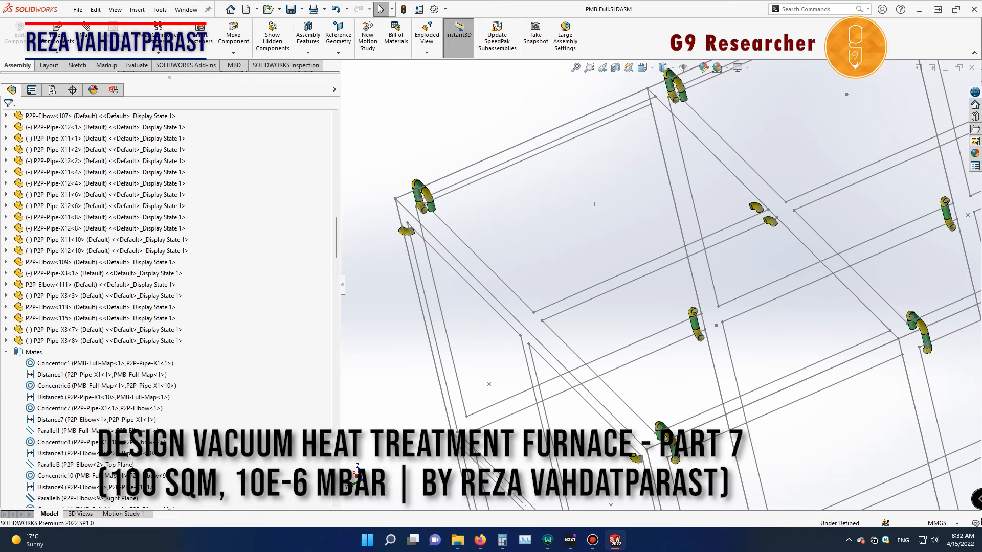
scroll(663, 285, up, 6)
scroll(154, 307, up, 20)
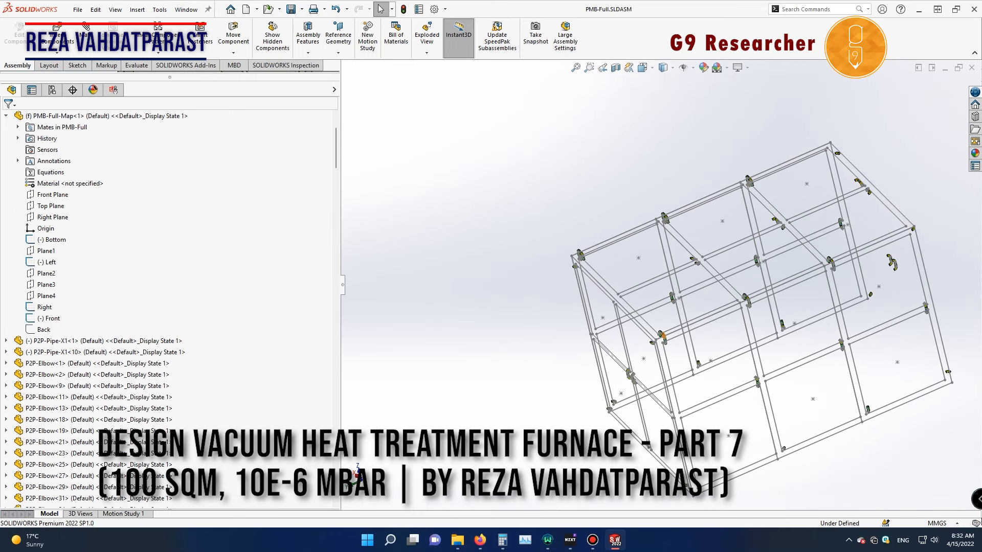
scroll(570, 278, down, 5)
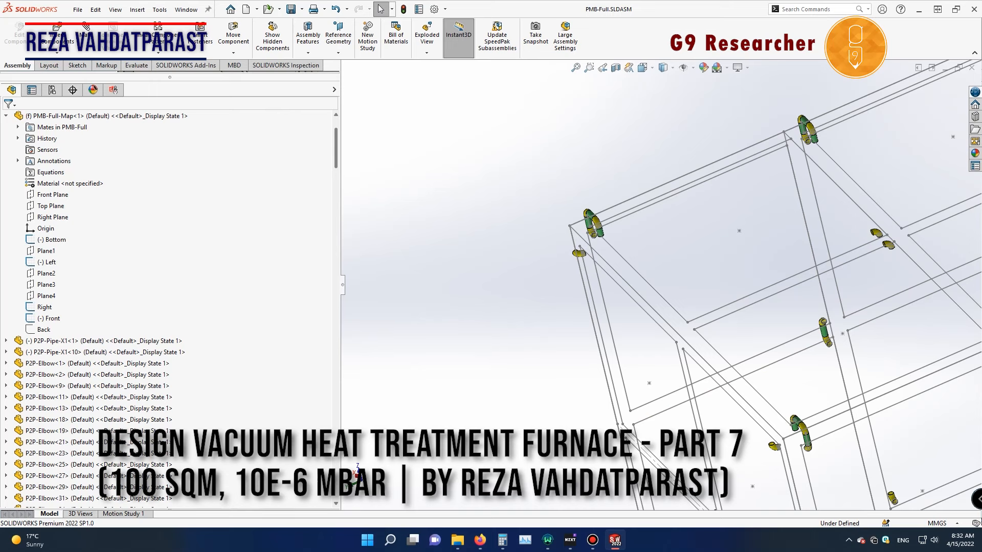
Step: Start the Measure tool to check the distance at the open elbow ends
click(136, 65)
click(145, 35)
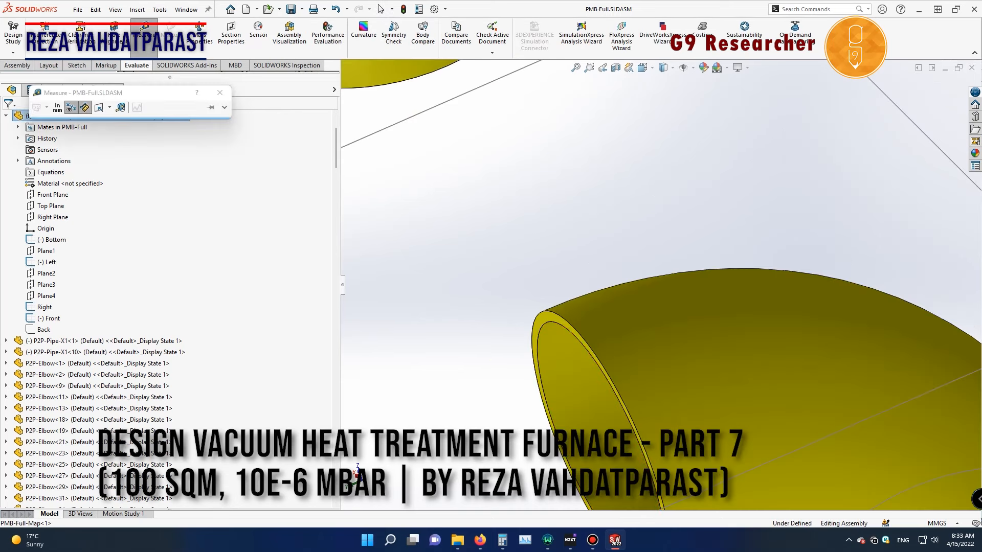
scroll(661, 284, up, 4)
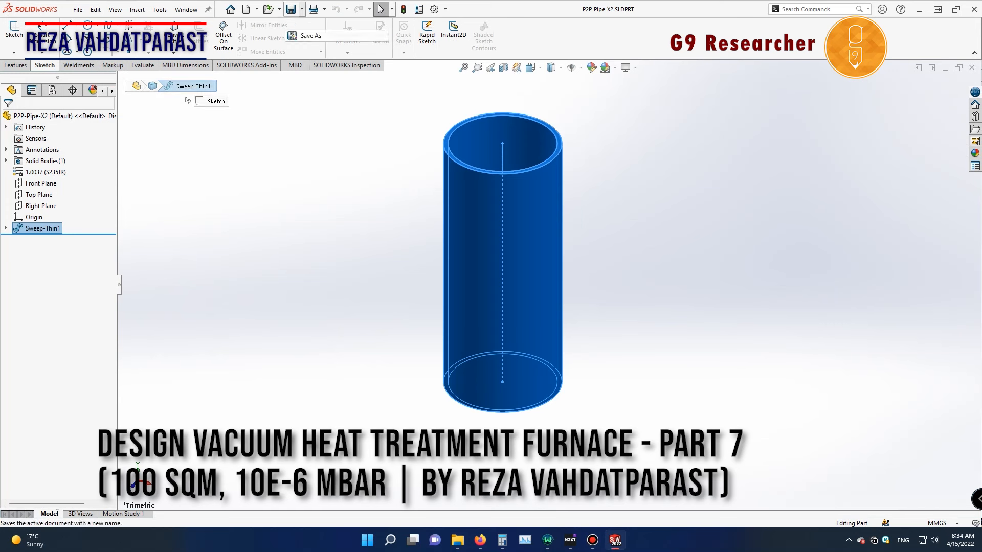
Step: Save the P2P-Pipe-X2 part under a new file name based on P2P-Pipe-X12.SLDPRT
click(307, 35)
click(456, 316)
double_click(435, 400)
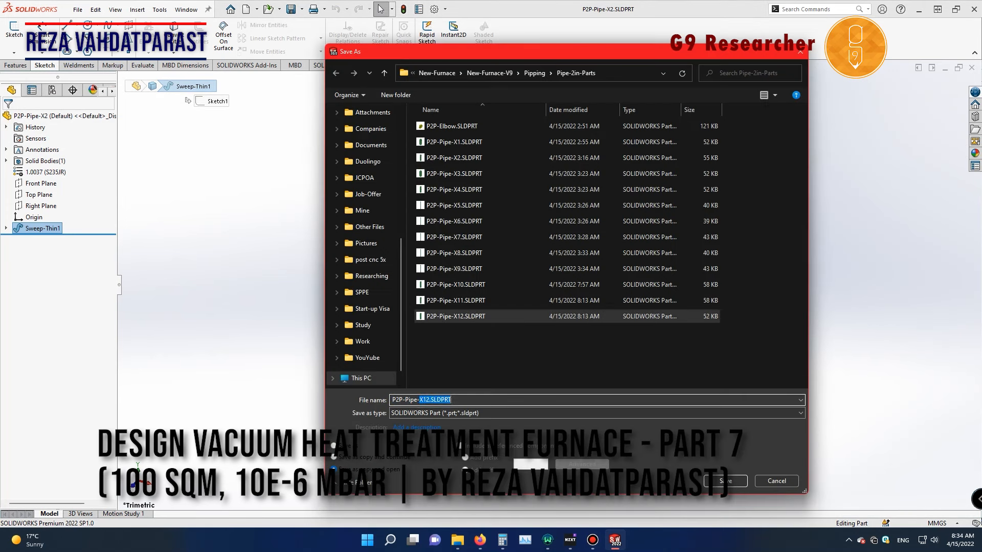
Step: Save the pipe part under the new name P2P-Pipe-X13-L2050 in the Pipe-2in-Parts folder
key(BackSpace)
text(3-L2050)
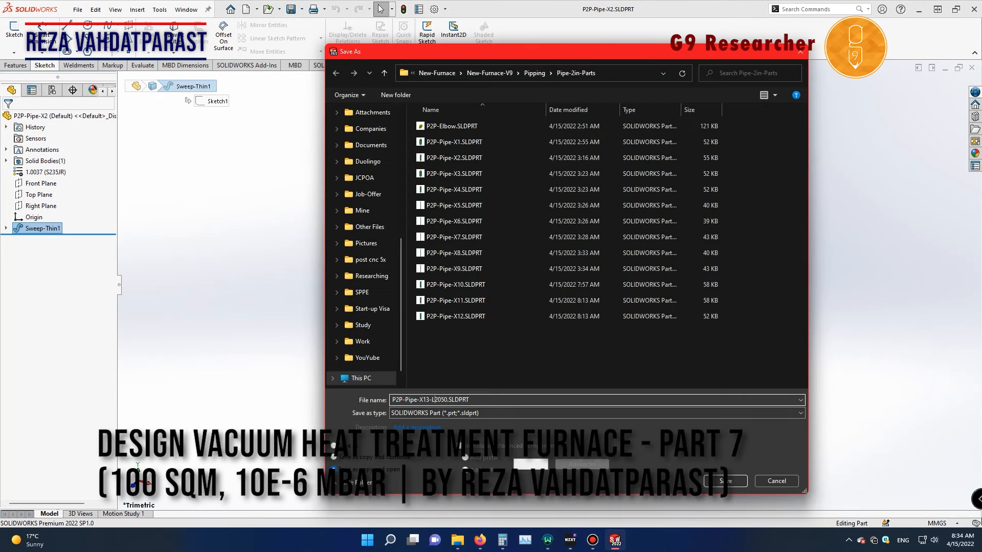
key(Return)
Step: Set the length of the swept pipe to 2050 mm
click(46, 229)
text(20)
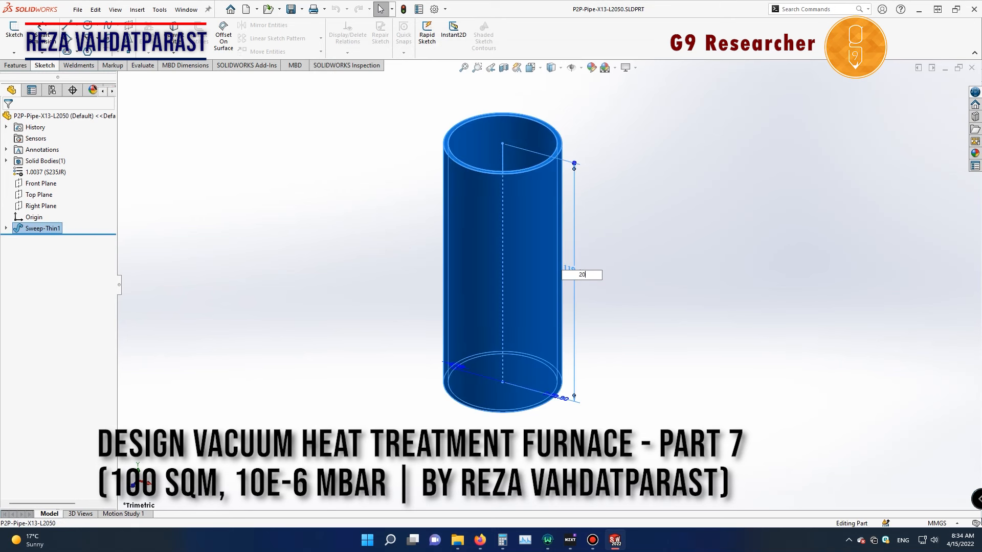
text(50)
key(Return)
Step: Insert P2P-Pipe-X13-L2050 into the PMB-Full assembly and mate it concentric with the open end of P2P-Elbow<9>
click(615, 540)
click(543, 493)
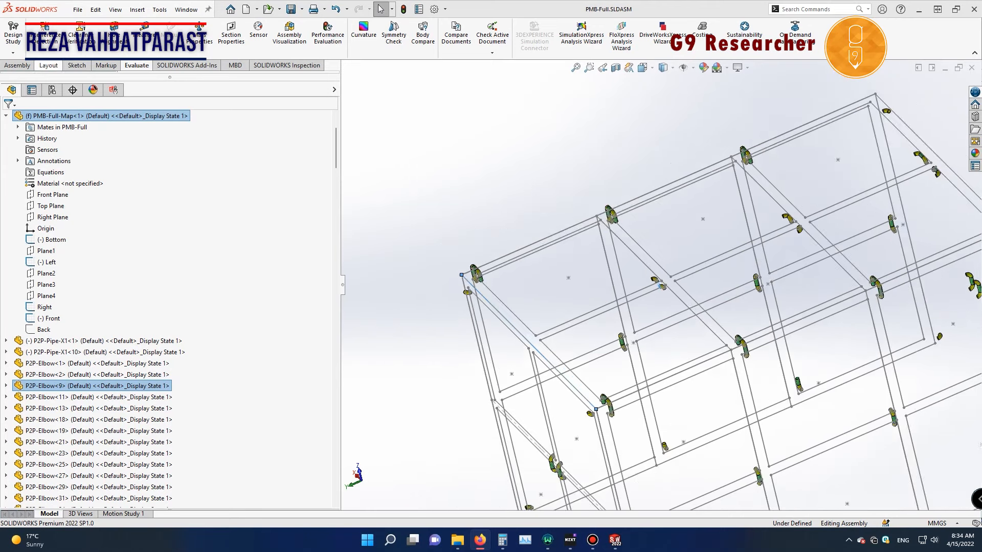
click(61, 215)
click(573, 225)
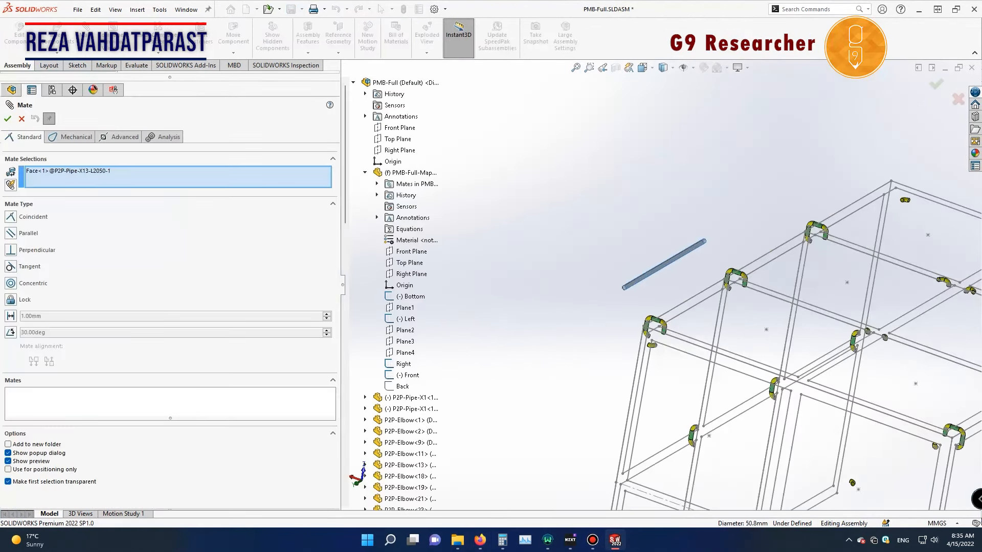
scroll(464, 227, down, 5)
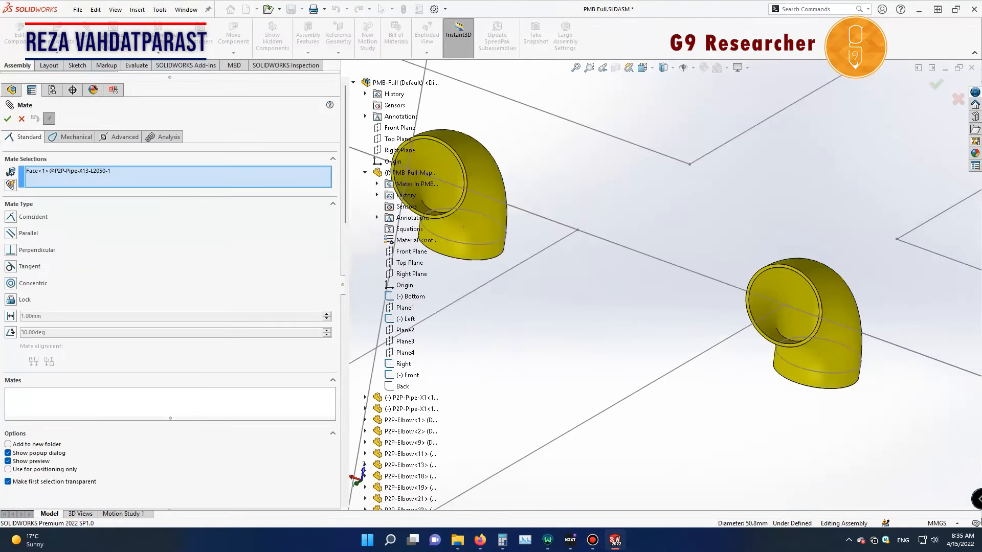
click(790, 266)
click(854, 329)
Step: Mate the pipe's circular end edge coincident with the elbow's end edge
scroll(818, 307, up, 7)
scroll(729, 214, down, 8)
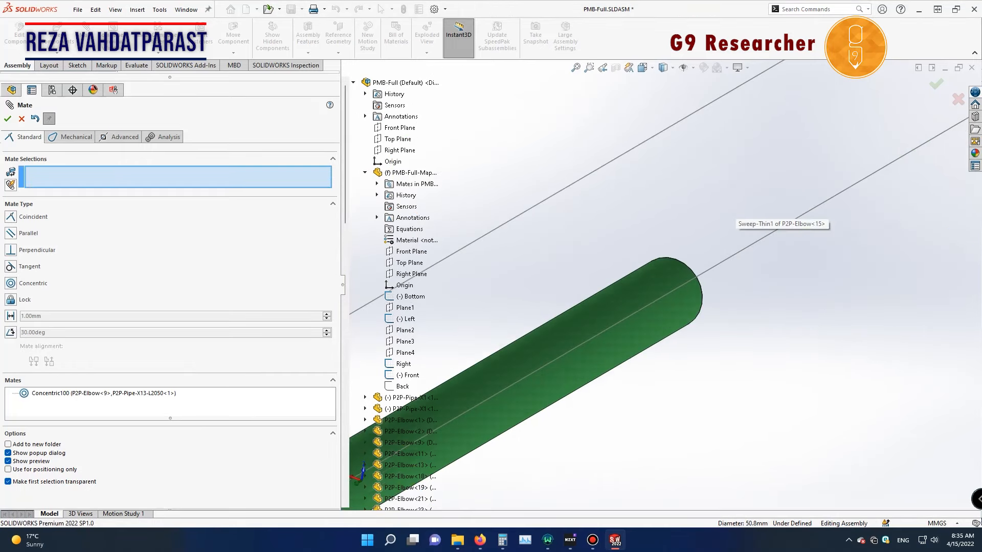
click(696, 280)
scroll(697, 280, up, 5)
scroll(542, 286, down, 8)
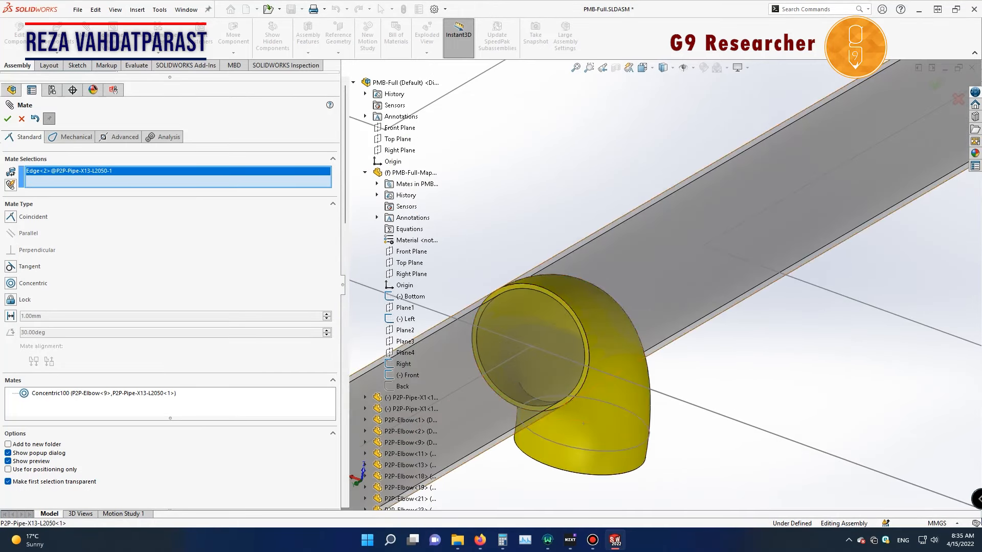
click(541, 286)
click(657, 347)
scroll(656, 347, up, 6)
key(Escape)
Step: Copy the pipe with its mates onto the neighbouring elbow, picking new references for the concentric and coincident mates
scroll(77, 215, down, 10)
click(77, 161)
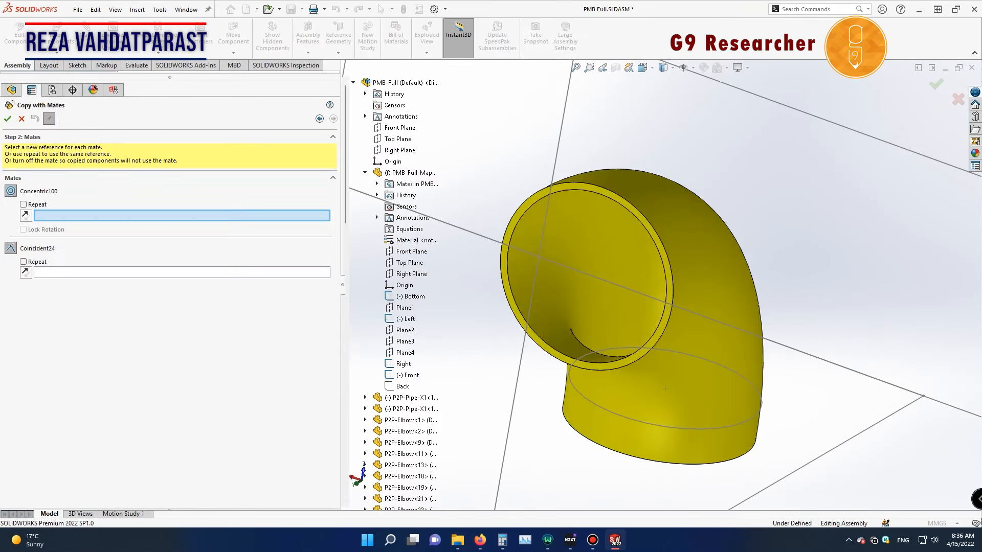
click(601, 195)
click(602, 190)
click(8, 119)
key(Escape)
scroll(661, 286, up, 12)
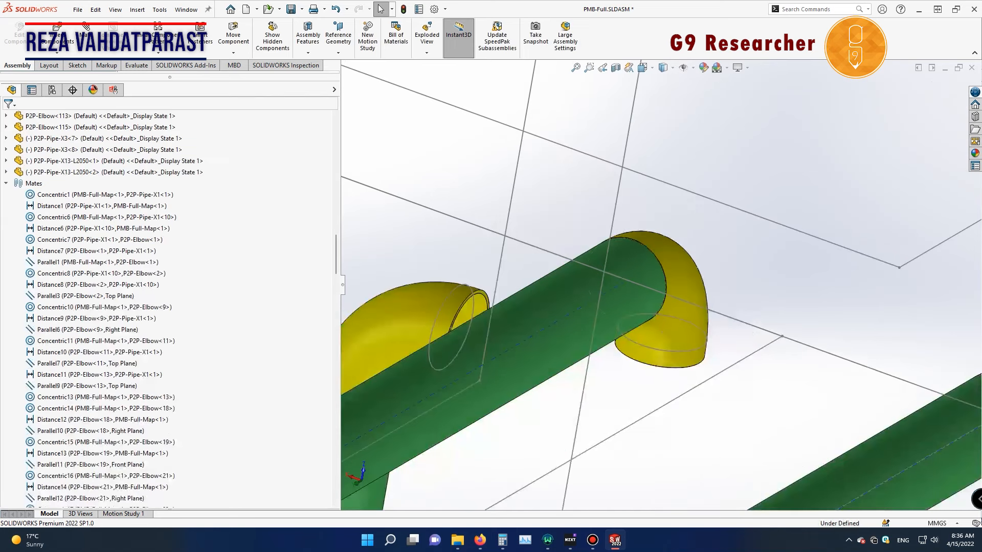
Step: Delete one of the two 2050 mm pipes from the assembly
scroll(660, 284, up, 5)
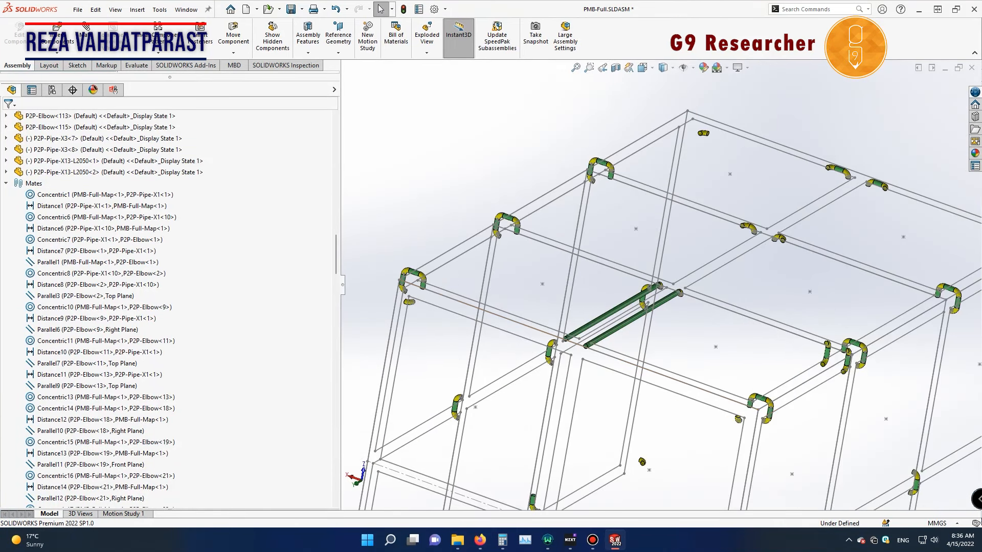
scroll(592, 410, down, 3)
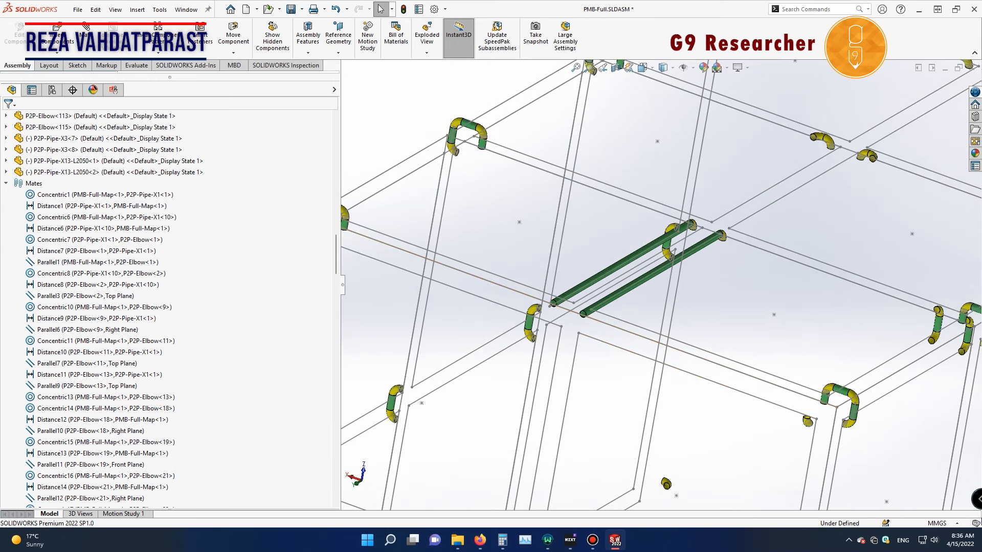
scroll(644, 291, up, 6)
middle_drag(645, 291, 456, 286)
scroll(456, 286, down, 6)
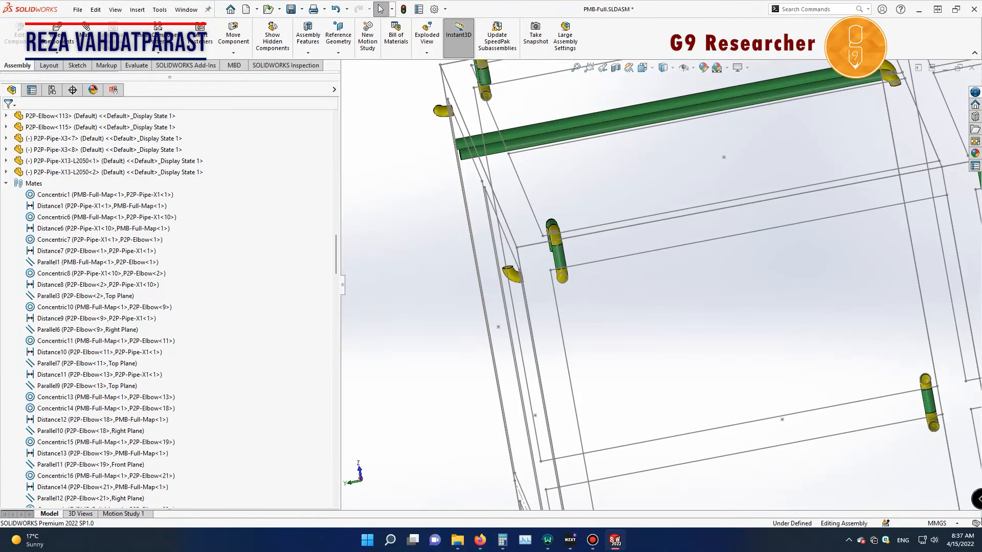
click(554, 124)
key(Delete)
key(Return)
scroll(659, 285, up, 4)
scroll(660, 284, up, 4)
middle_drag(716, 214, 603, 389)
Step: Save the PMB-Full assembly and open the 50001-Full-Furnace assembly
click(291, 9)
click(269, 9)
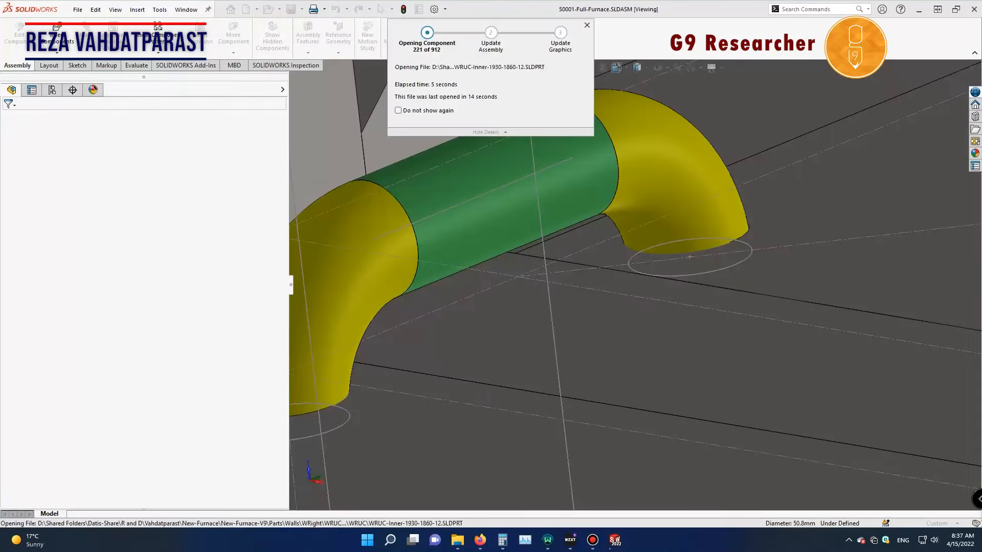
click(495, 276)
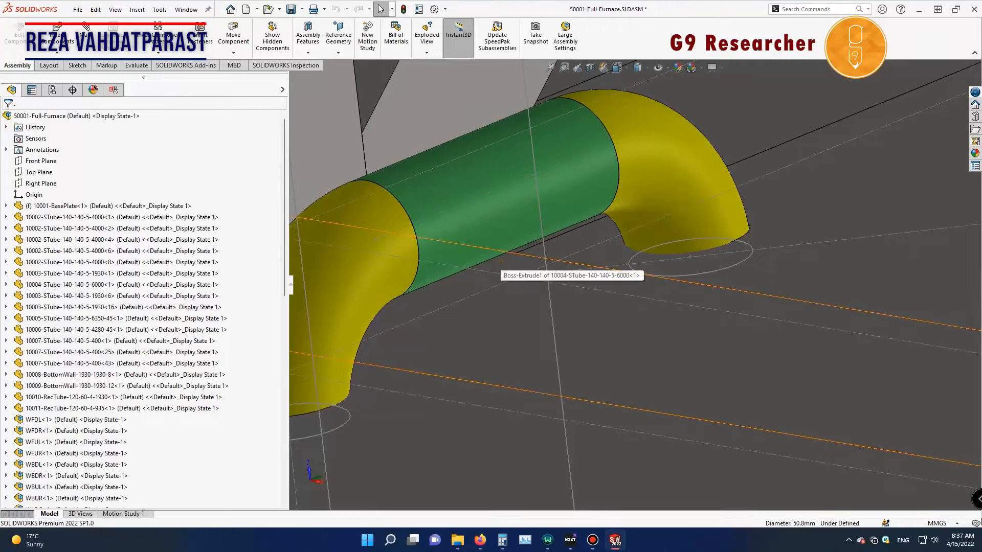
Step: Examine how the new pipe and the elbows fit around the furnace's support legs and wall tubes
scroll(659, 328, up, 15)
scroll(660, 317, down, 9)
middle_drag(660, 285, 736, 306)
scroll(736, 307, down, 5)
scroll(511, 328, up, 2)
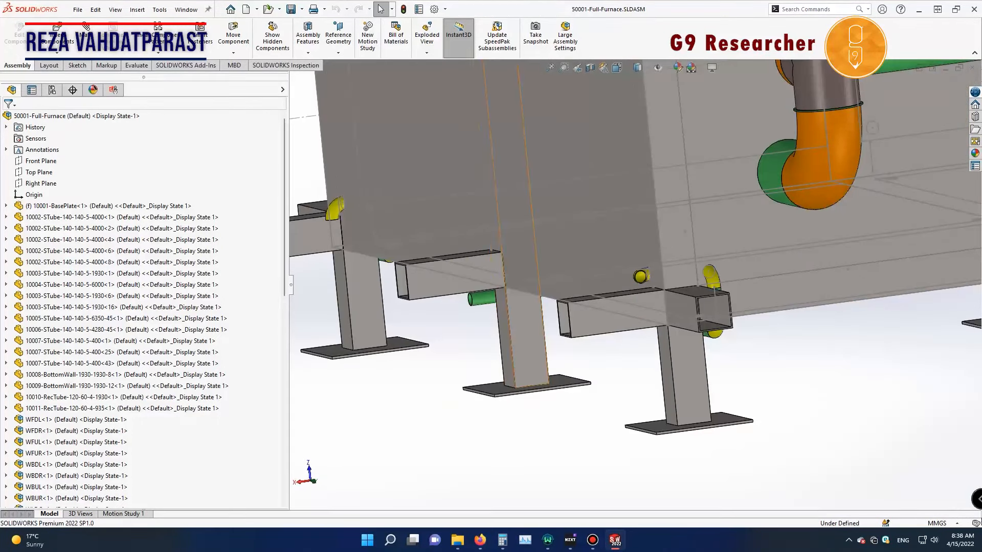
scroll(632, 289, up, 4)
middle_drag(650, 301, 688, 266)
scroll(688, 266, down, 5)
middle_drag(787, 245, 741, 225)
scroll(732, 276, up, 4)
middle_drag(724, 291, 685, 266)
scroll(639, 276, up, 4)
middle_drag(631, 286, 591, 353)
scroll(634, 327, down, 2)
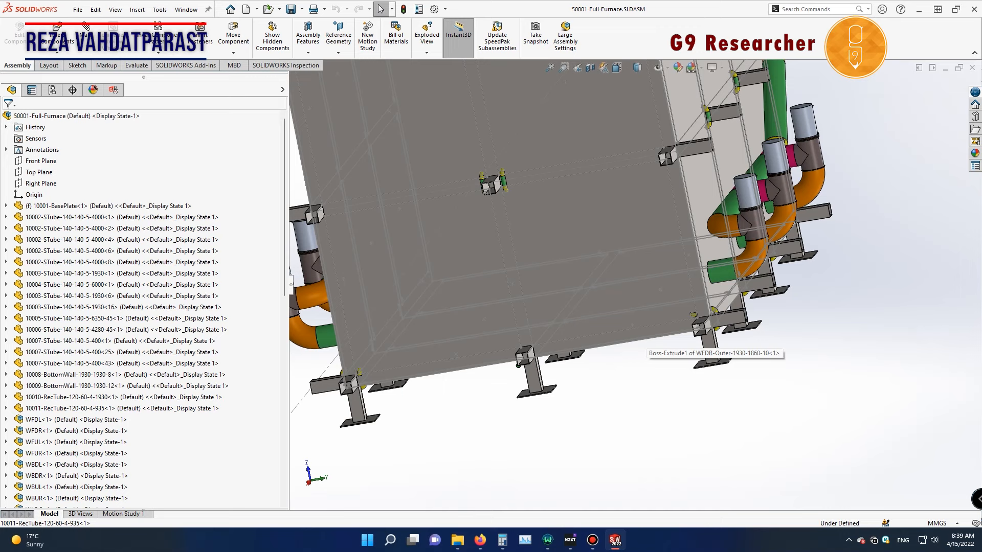
scroll(644, 322, up, 4)
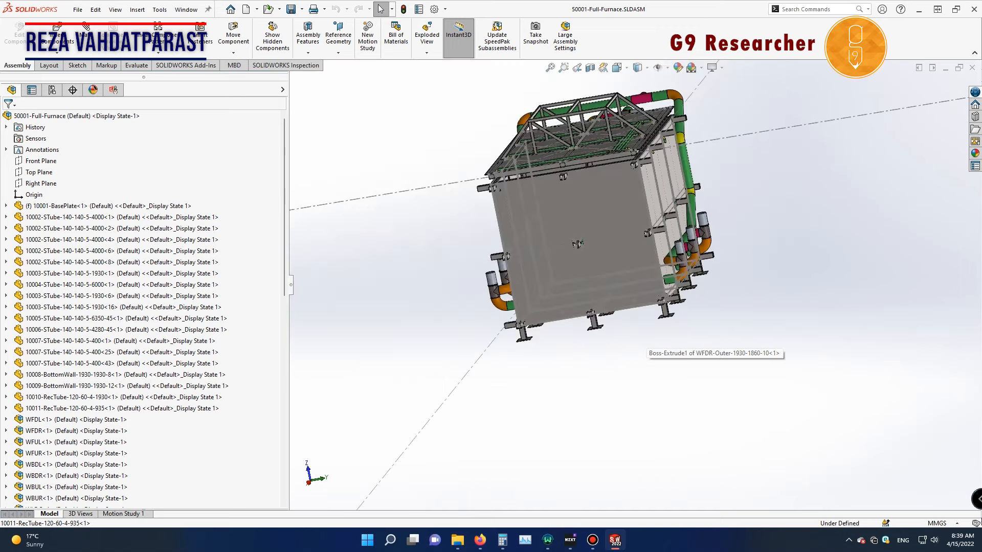
Step: Inspect the 2050 mm pipe's run beneath the furnace floor, between the support legs and the elbows
scroll(583, 192, up, 1)
ctrl+middle_drag(583, 192, 613, 209)
scroll(755, 221, down, 5)
scroll(755, 221, up, 2)
scroll(755, 221, up, 3)
scroll(560, 317, down, 4)
middle_drag(542, 302, 568, 340)
scroll(560, 317, up, 4)
scroll(567, 342, down, 6)
ctrl+middle_drag(683, 380, 708, 356)
scroll(604, 327, up, 1)
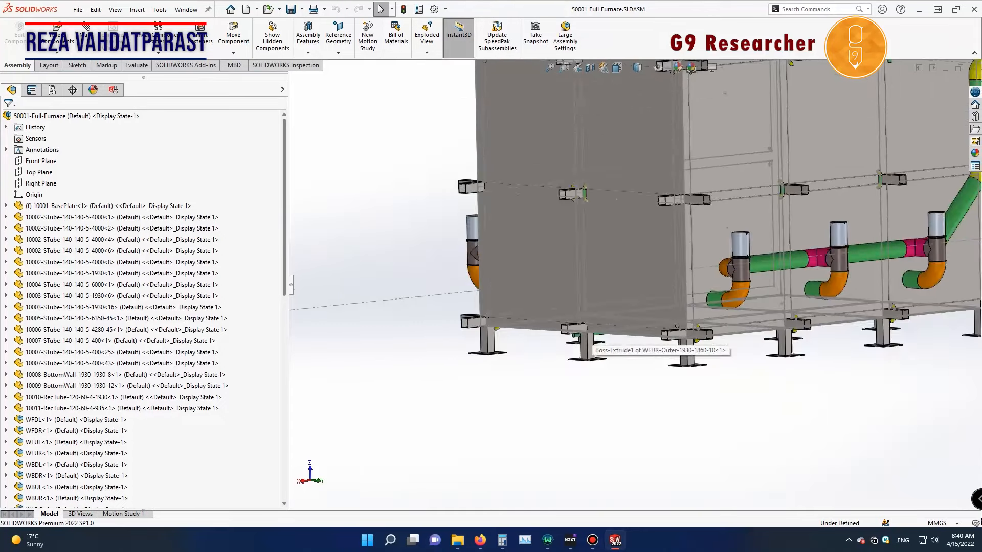
scroll(578, 327, down, 4)
middle_drag(617, 314, 478, 225)
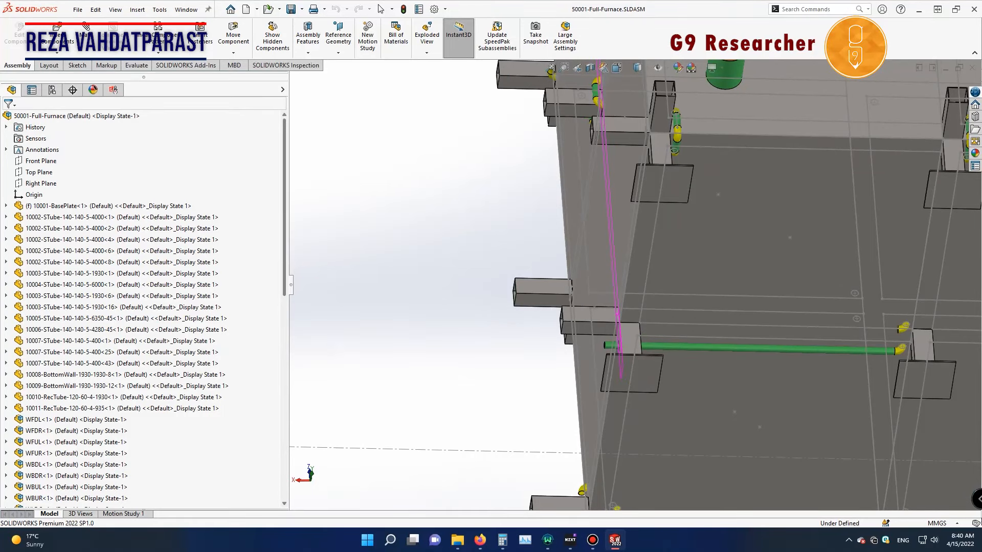
middle_drag(479, 225, 480, 317)
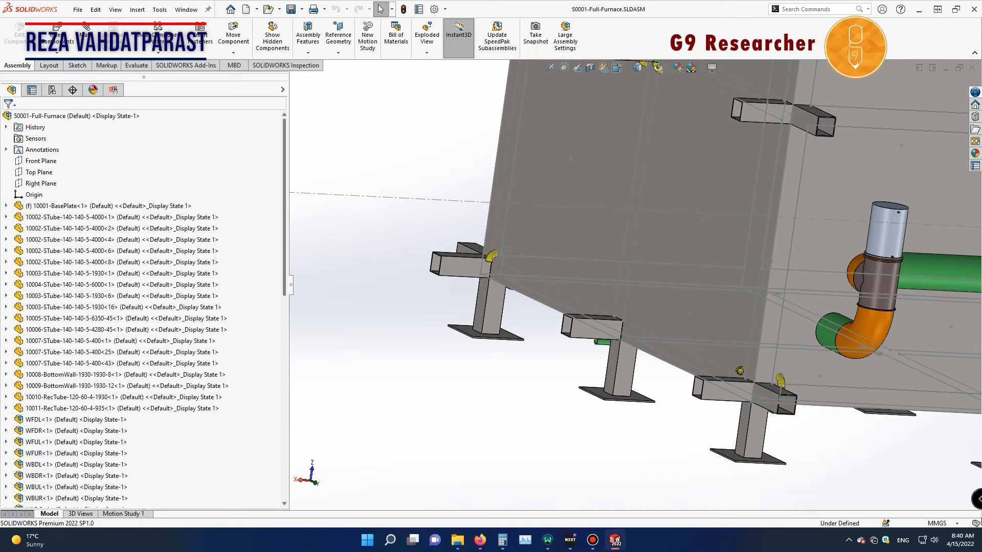
Step: Examine the lower elbows' clearance to the support legs and floor in a straight-on view of the furnace
middle_drag(568, 318, 708, 306)
key(space)
click(537, 317)
scroll(639, 295, down, 5)
ctrl+middle_drag(583, 404, 578, 357)
click(620, 67)
click(646, 111)
scroll(637, 456, down, 6)
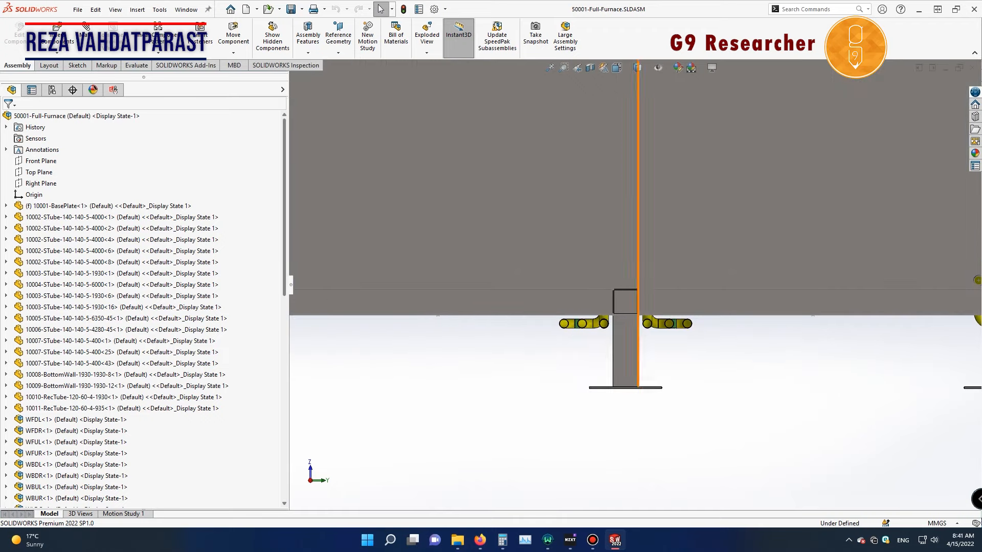
scroll(604, 341, down, 8)
scroll(634, 288, up, 8)
scroll(716, 292, down, 4)
scroll(634, 286, up, 5)
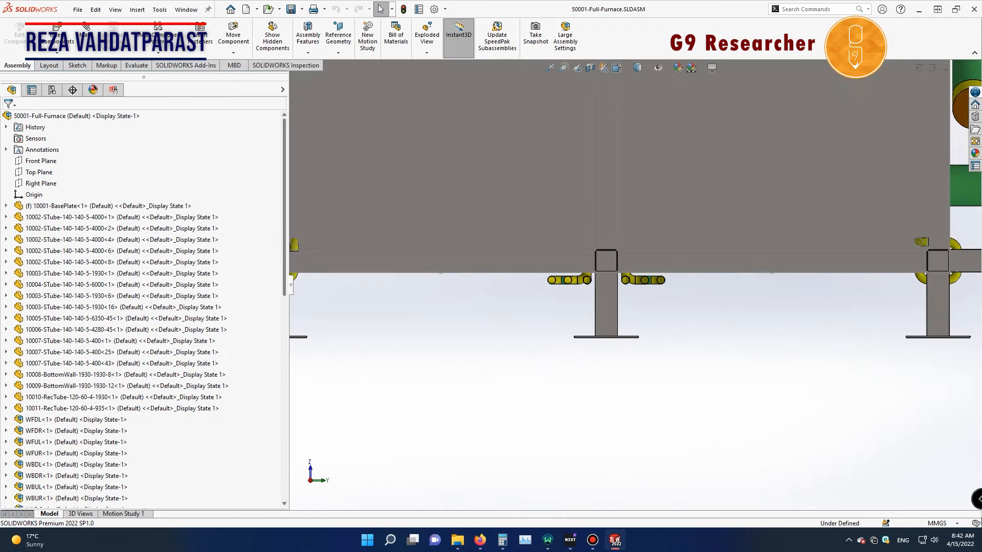
scroll(705, 273, down, 5)
scroll(516, 287, up, 1)
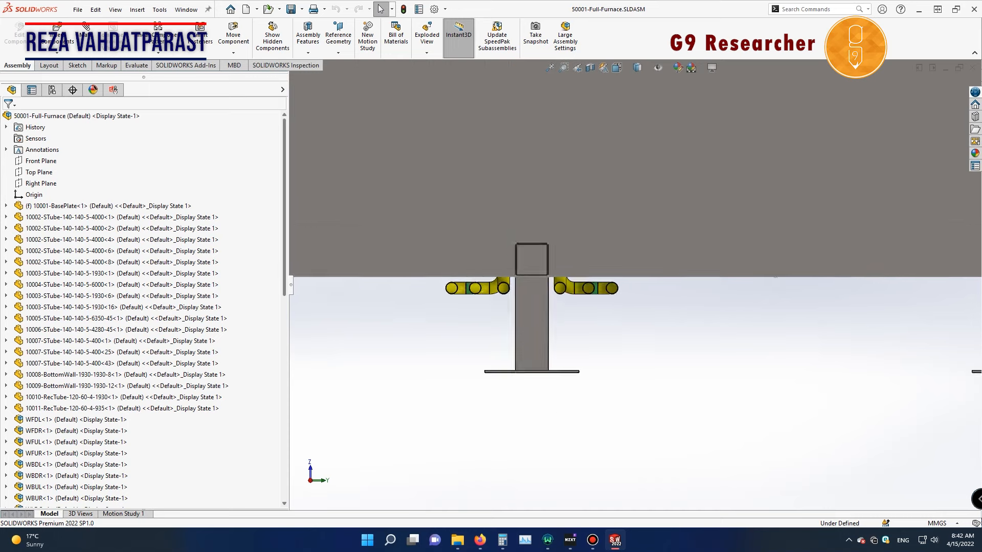
scroll(575, 220, up, 3)
scroll(466, 290, up, 5)
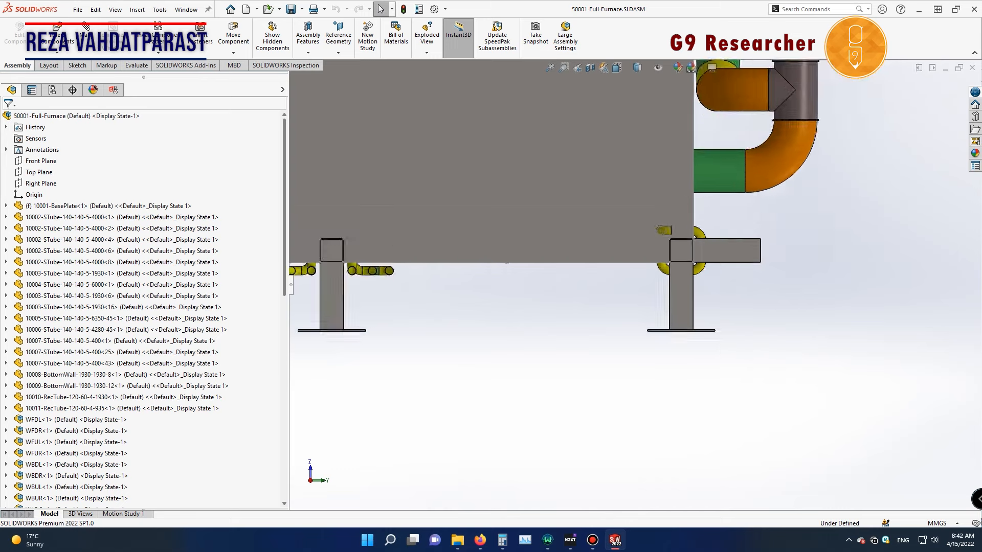
scroll(565, 177, up, 4)
scroll(572, 266, down, 5)
scroll(343, 287, down, 7)
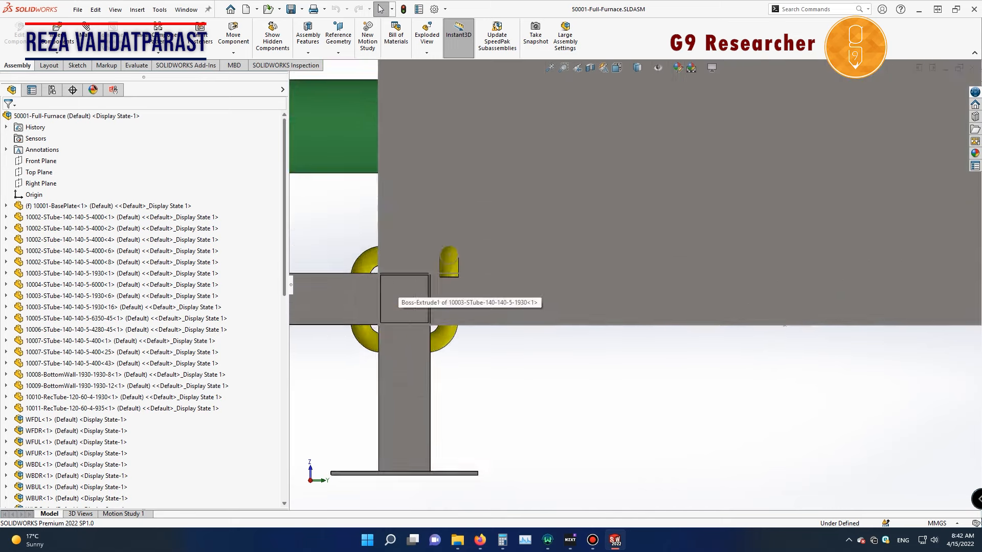
scroll(389, 292, up, 12)
scroll(735, 291, down, 8)
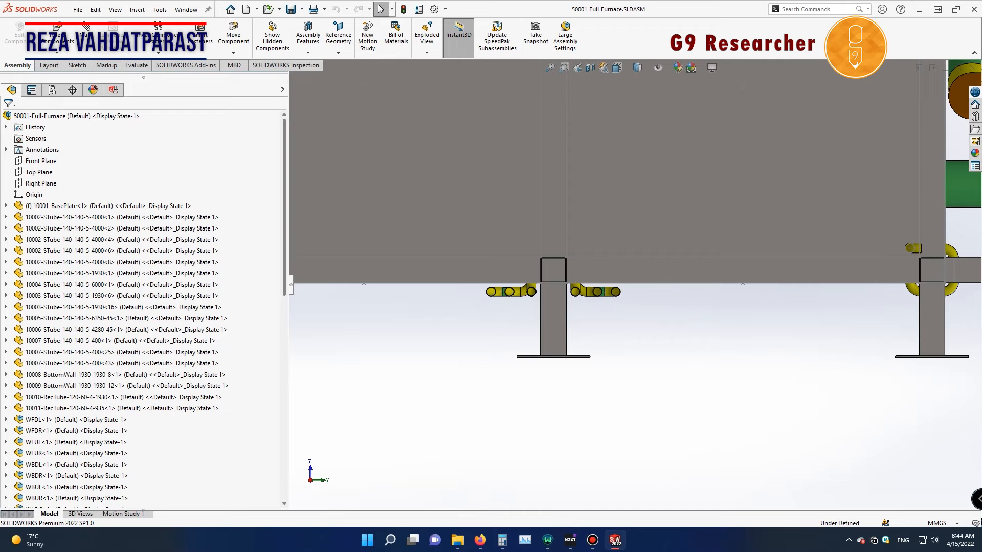
scroll(531, 292, up, 3)
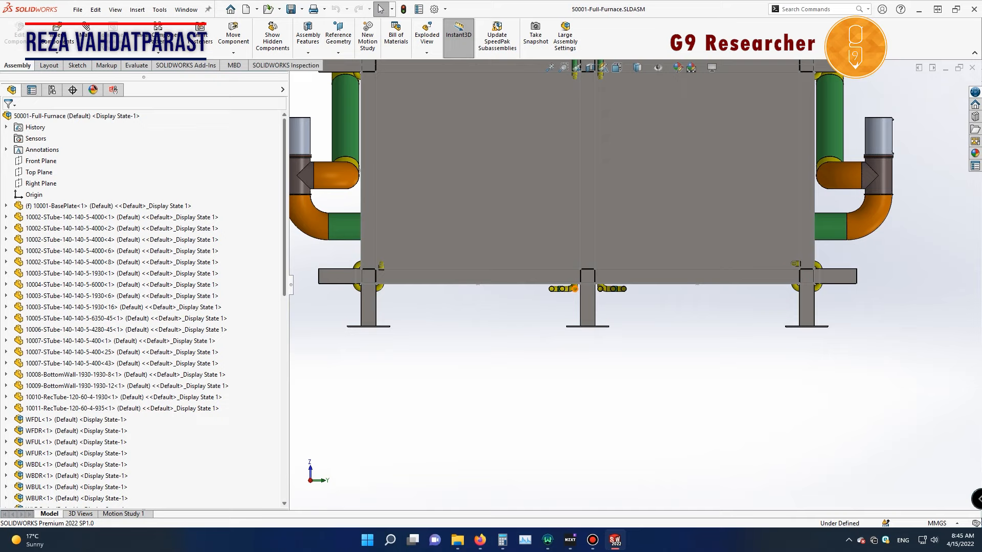
scroll(575, 290, down, 5)
scroll(649, 333, up, 2)
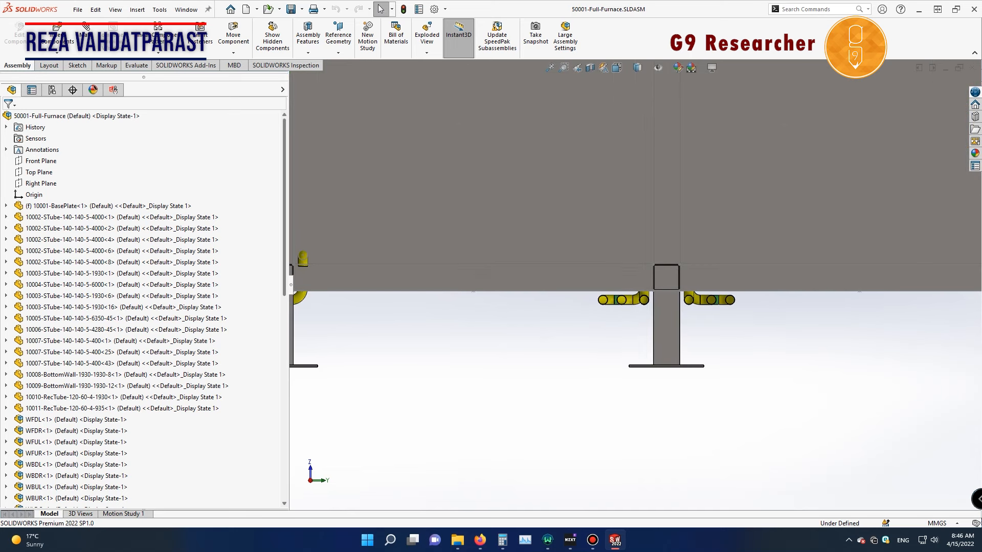
Step: Return to the PMB-Full assembly and delete the remaining 2050 mm pipe
mouse_move(615, 540)
click(509, 501)
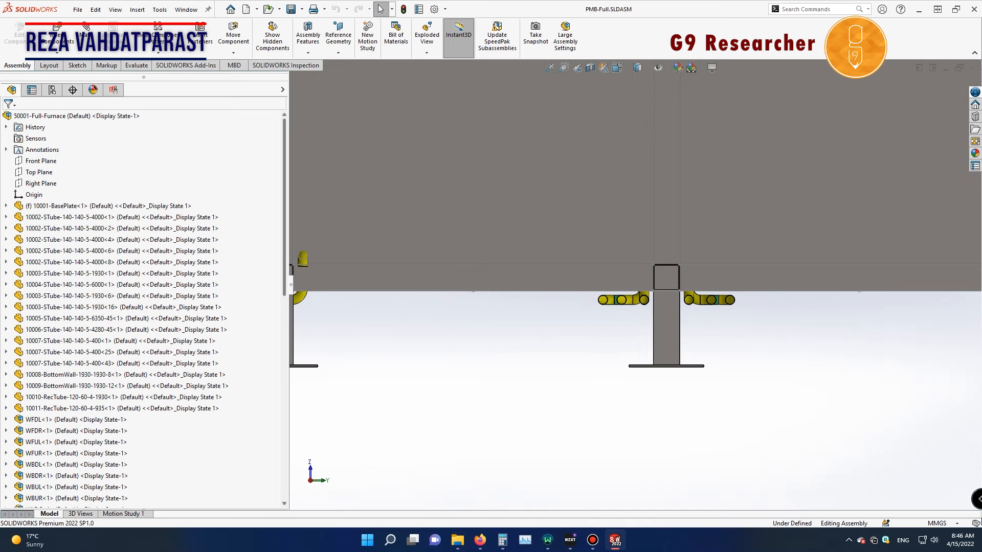
scroll(767, 453, down, 5)
click(720, 308)
key(Delete)
key(Return)
Step: Switch to the open pipe part document and close it
mouse_move(457, 540)
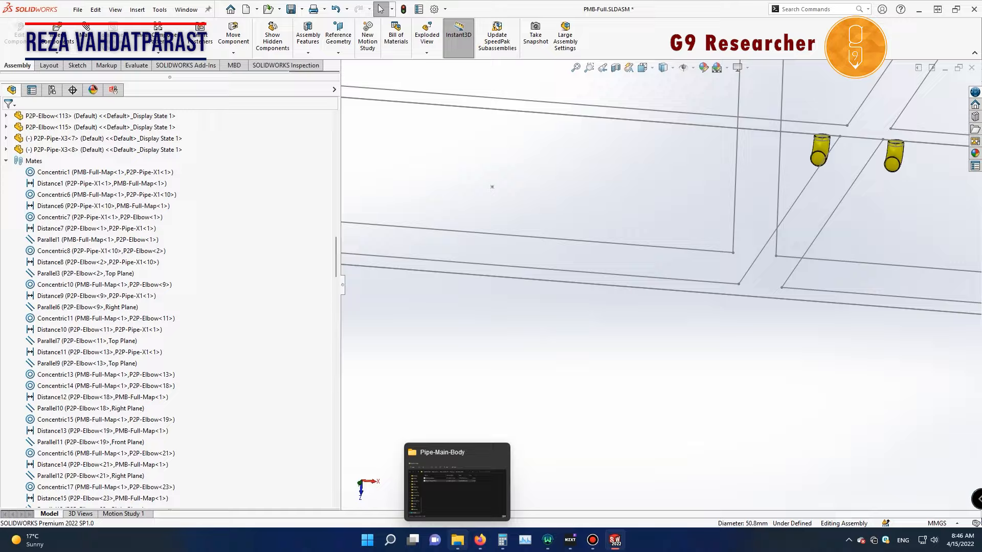
mouse_move(614, 540)
click(724, 489)
key(ctrl+w)
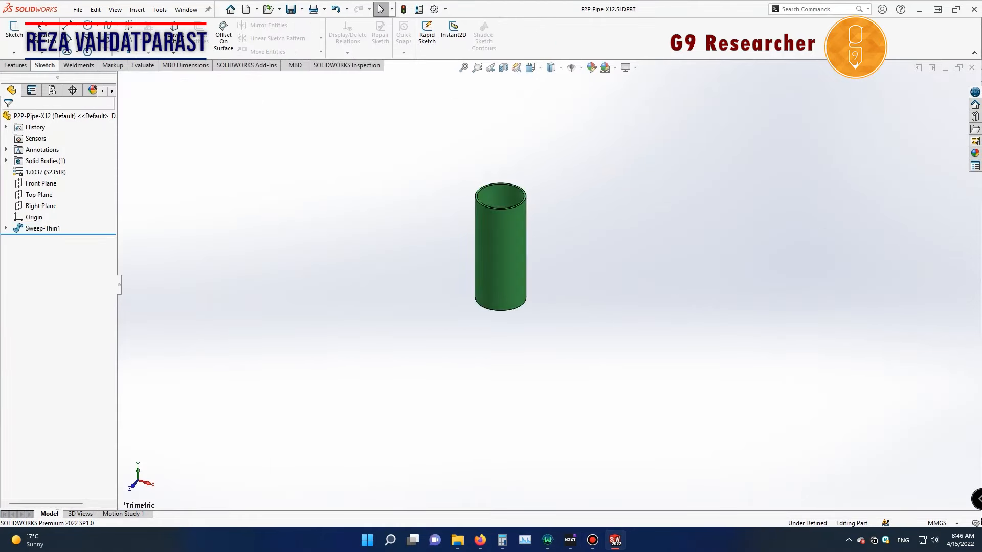
Step: Examine the elbow connections along the bottom edges and corners of the PMB-Full pipe frame
scroll(691, 205, up, 10)
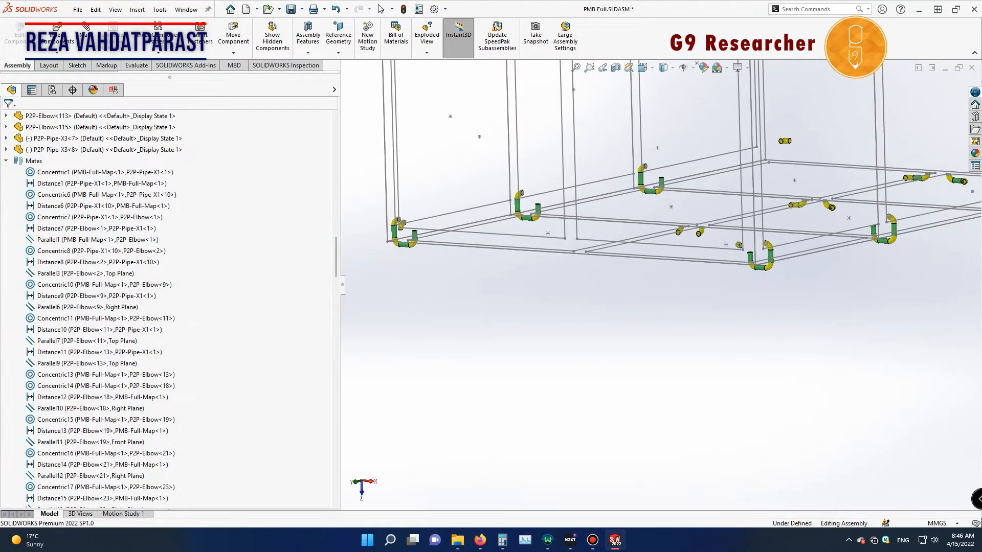
scroll(726, 209, down, 10)
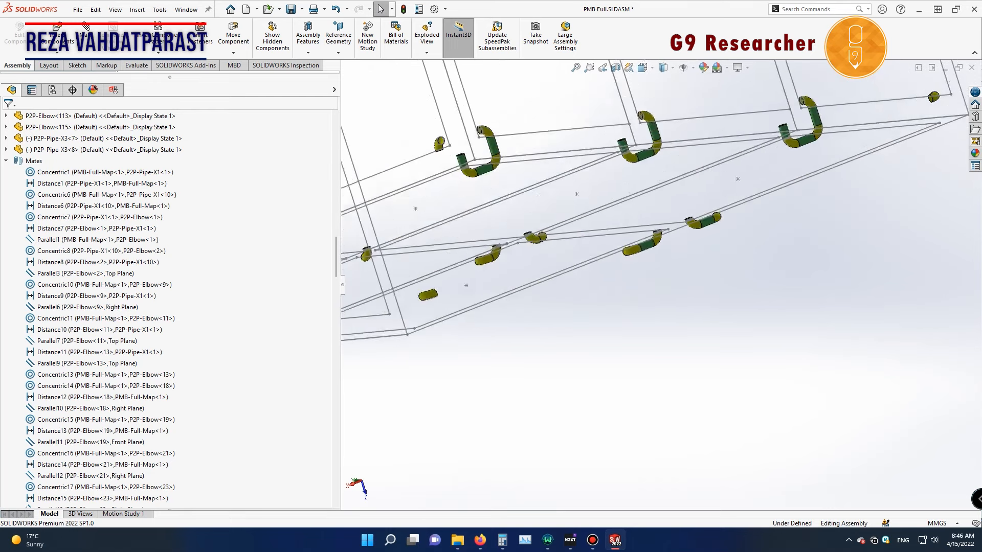
scroll(713, 285, up, 4)
middle_drag(527, 281, 480, 327)
scroll(460, 338, up, 5)
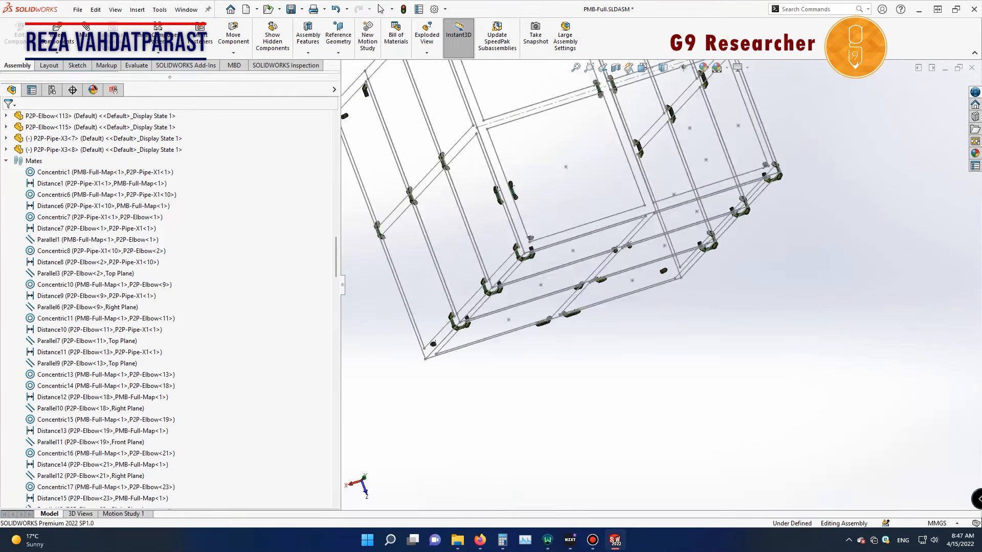
scroll(433, 353, down, 6)
scroll(435, 322, down, 6)
scroll(613, 286, up, 6)
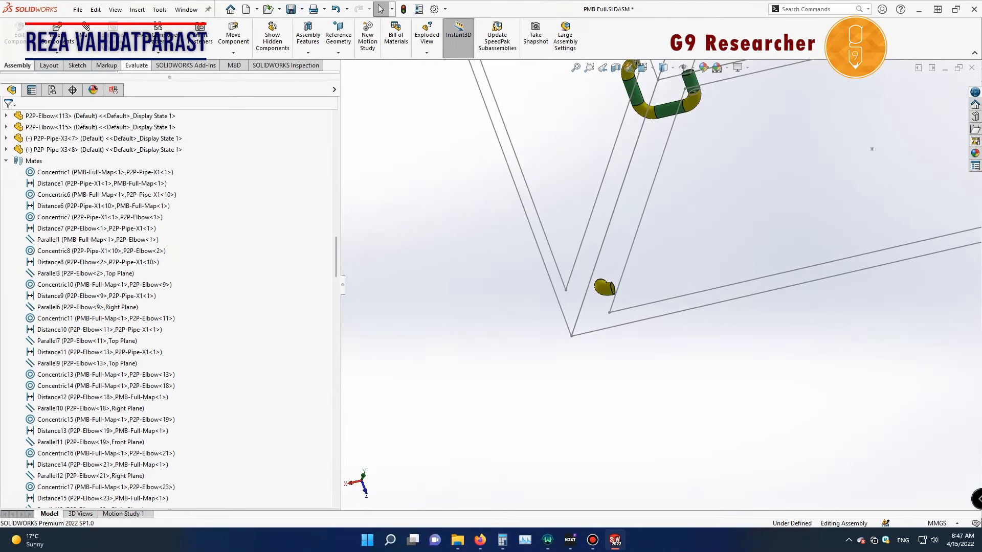
Step: Measure the distance between the facing open ends of the bottom corner elbow and the nearest mid-edge elbow
click(137, 65)
click(144, 36)
scroll(613, 283, down, 10)
click(565, 321)
scroll(614, 292, up, 9)
scroll(661, 285, up, 4)
scroll(726, 277, down, 6)
scroll(667, 281, up, 8)
middle_drag(665, 282, 703, 271)
scroll(757, 261, down, 10)
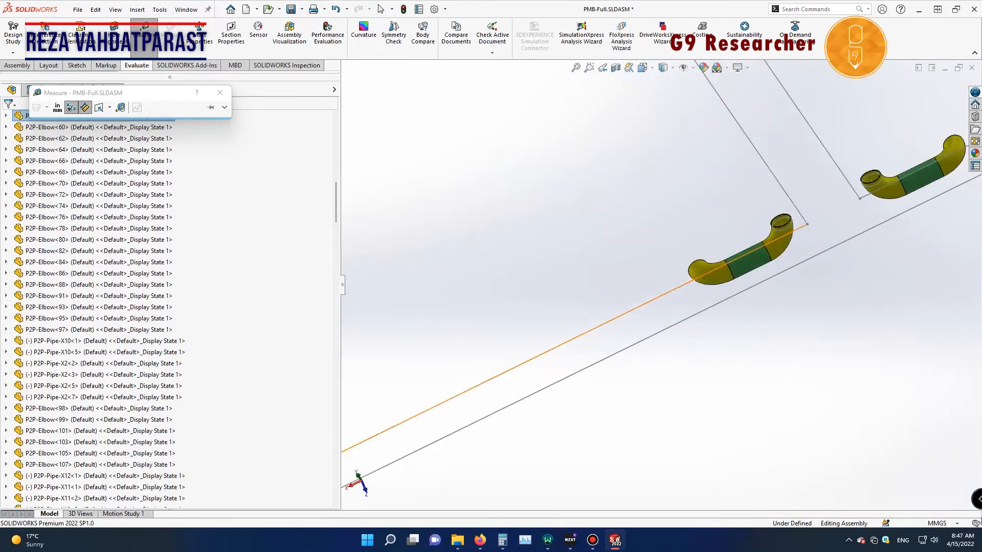
click(568, 280)
scroll(659, 309, up, 10)
middle_drag(665, 307, 757, 266)
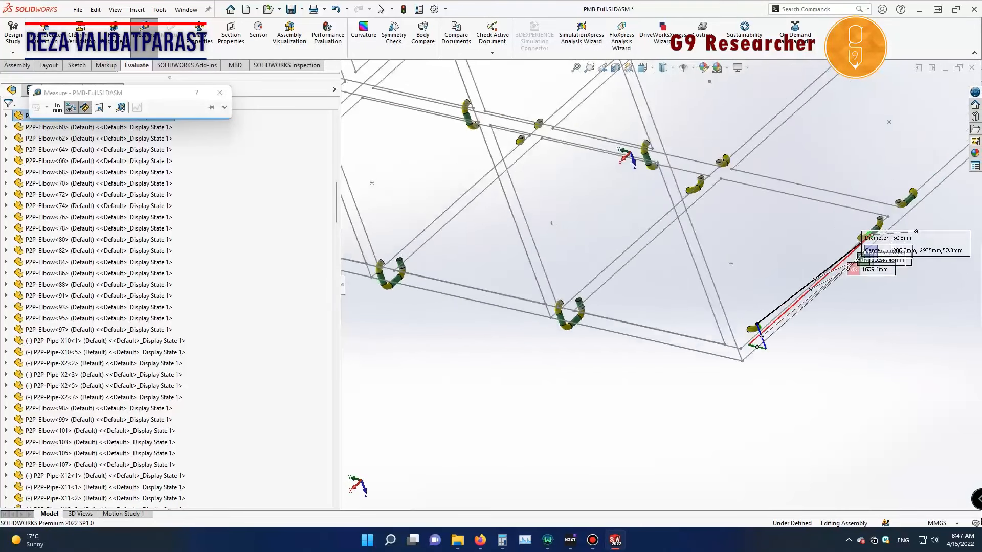
Step: Spread the measurement callouts apart so each distance between the two elbow ends can be read
scroll(840, 283, down, 4)
drag(889, 250, 903, 415)
drag(918, 231, 936, 334)
drag(912, 231, 803, 457)
scroll(818, 328, up, 4)
drag(831, 248, 884, 181)
scroll(863, 243, down, 4)
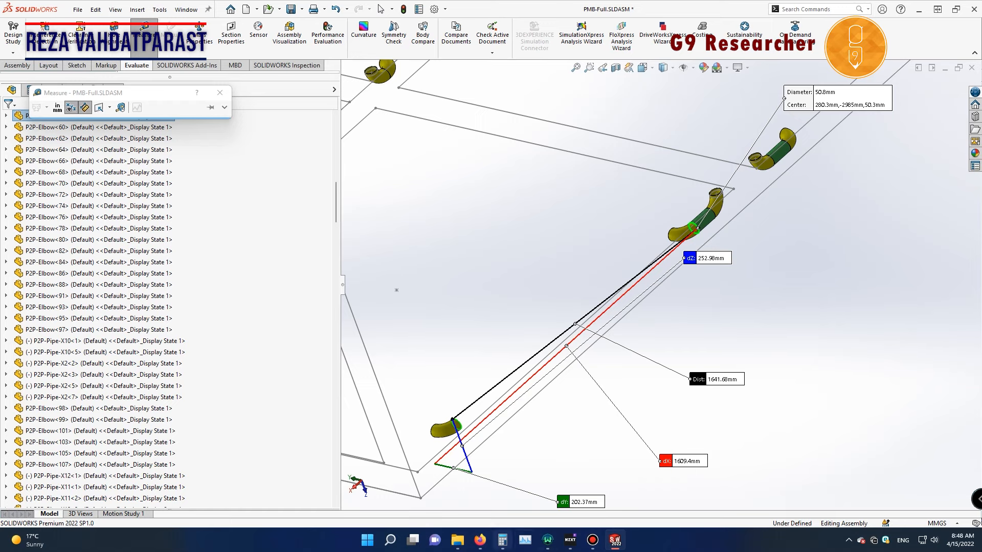
Step: Switch to the Pipe-Zin-Parts folder and try to rename P2P-Pipe-X13-L2050 as P2P-Pipe-X13-L1400
click(457, 540)
key(alt+Left)
double_click(266, 214)
click(266, 419)
key(F2)
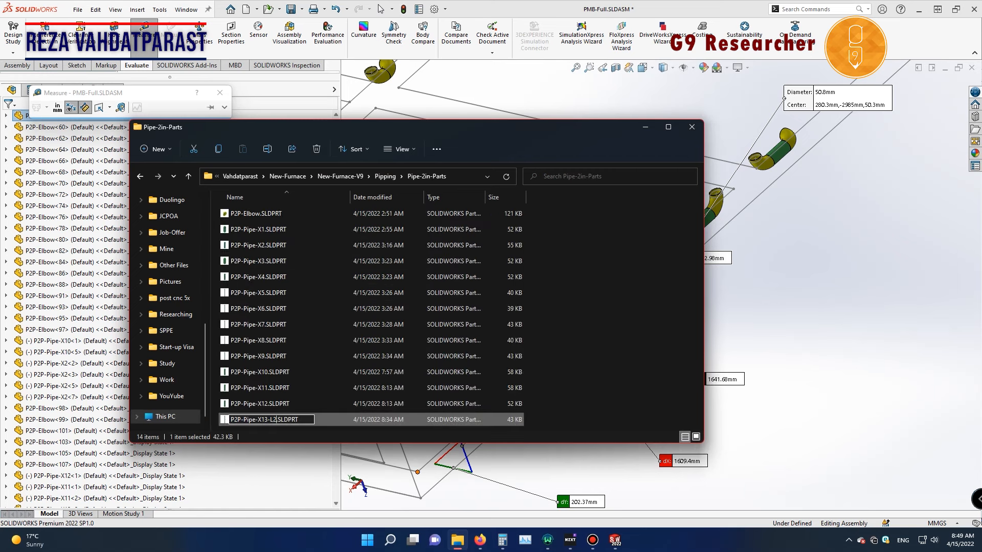
text(1400)
key(Return)
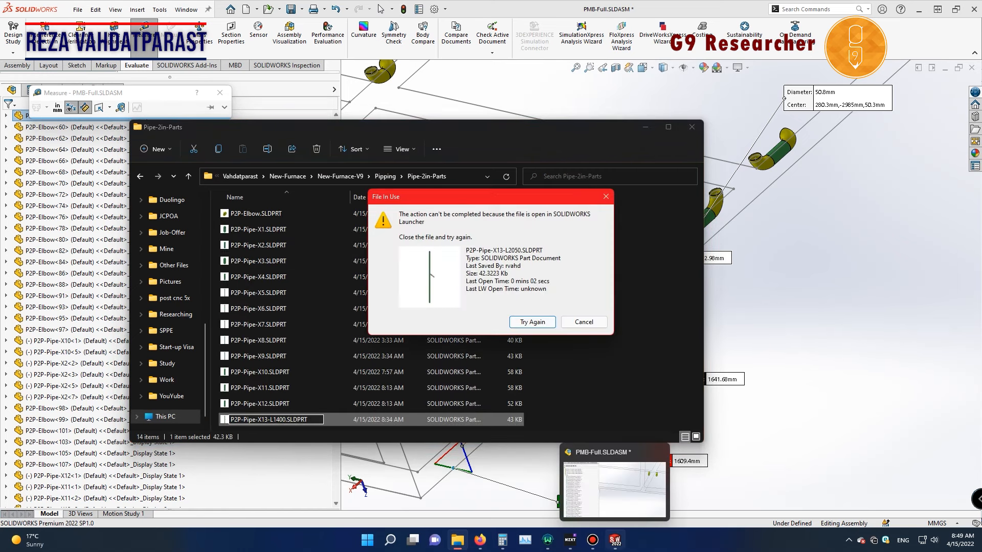
Step: Save the PMB-Full assembly, return to the parts folder and abandon the pending rename
key(alt+Tab)
key(ctrl+s)
key(alt+Tab)
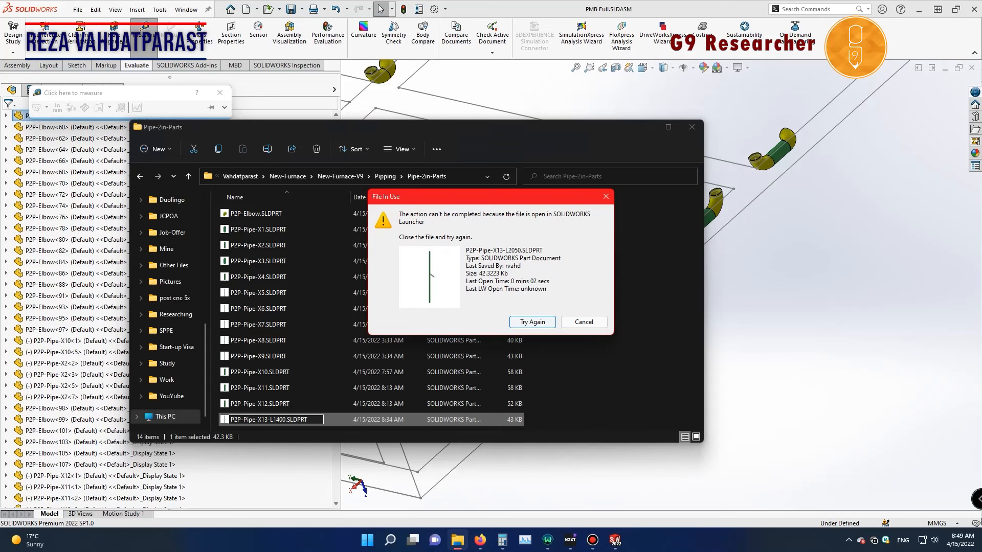
key(Escape)
Step: Duplicate the P2P-Pipe-X13-L2050 part file and try to rename the original with the length 1400
key(ctrl+c)
key(ctrl+v)
click(286, 424)
key(F2)
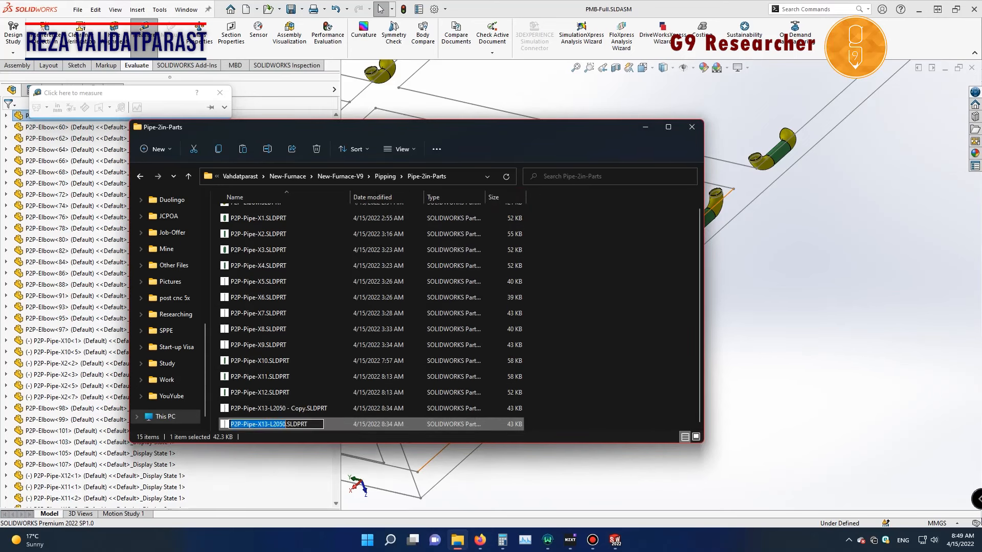
text(1400)
key(Return)
key(Return)
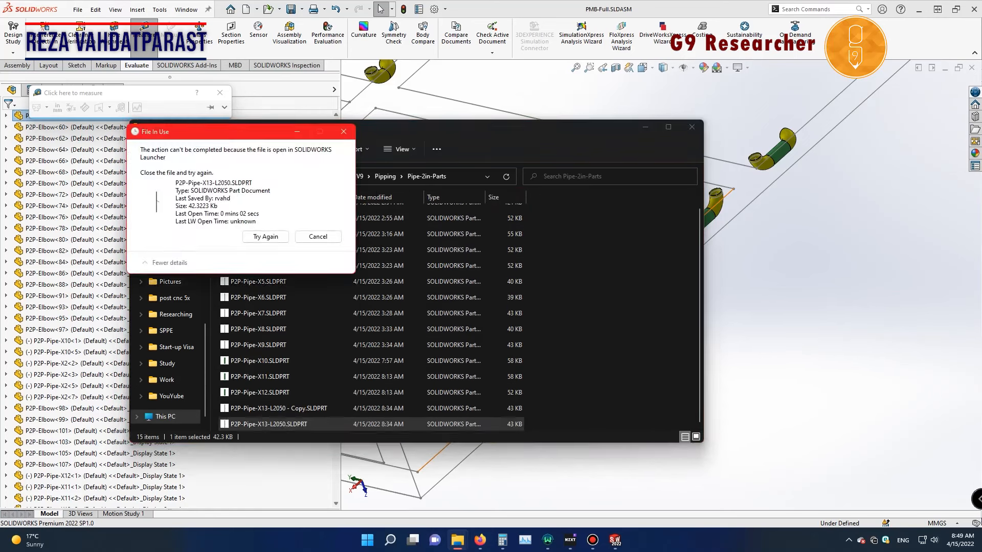
key(Escape)
Step: Rename the copied pipe file as P2P-Pipe-X13-L1400 and open it
key(Up)
key(F2)
key(Right)
key(BackSpace)
text(1400)
key(Return)
key(Return)
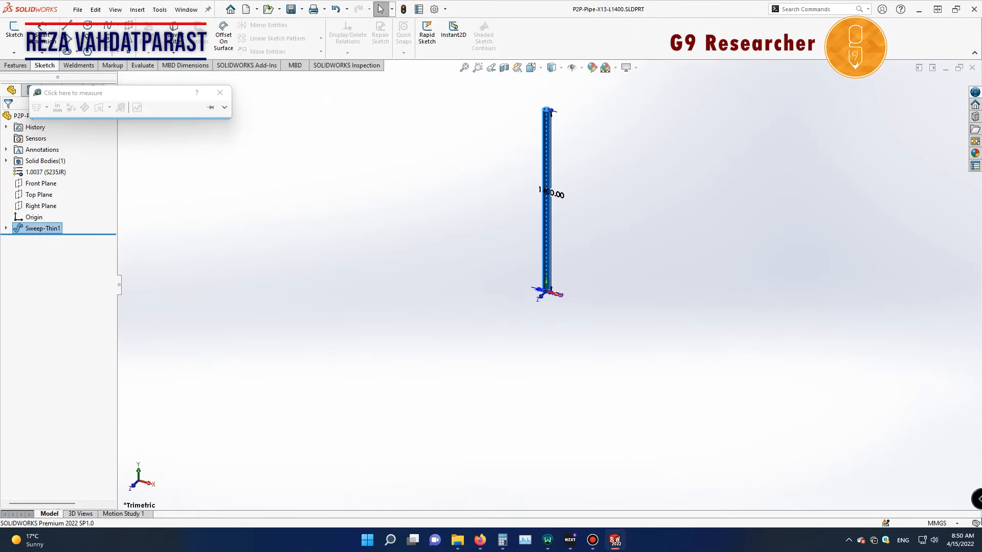
Step: Return to the PMB-Full assembly, end measuring and insert the P2P-Pipe-X13-L1400 part beside the frame
click(615, 540)
click(555, 486)
scroll(660, 287, up, 2)
click(220, 93)
click(17, 66)
click(56, 35)
click(44, 206)
click(733, 361)
click(733, 361)
Step: Mate the P2P-Pipe-X13-L1400 pipe concentric with the open end of the bottom corner elbow
click(87, 35)
scroll(512, 382, down, 14)
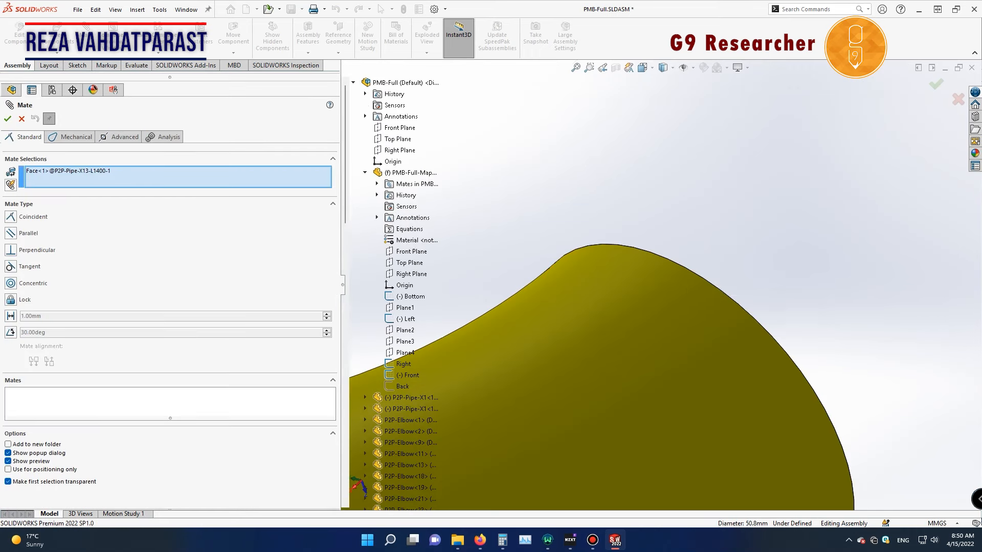
click(685, 268)
click(759, 331)
click(811, 332)
Step: Mate the pipe's end face coincident with the bottom corner elbow's end face and finish mating
scroll(661, 285, up, 8)
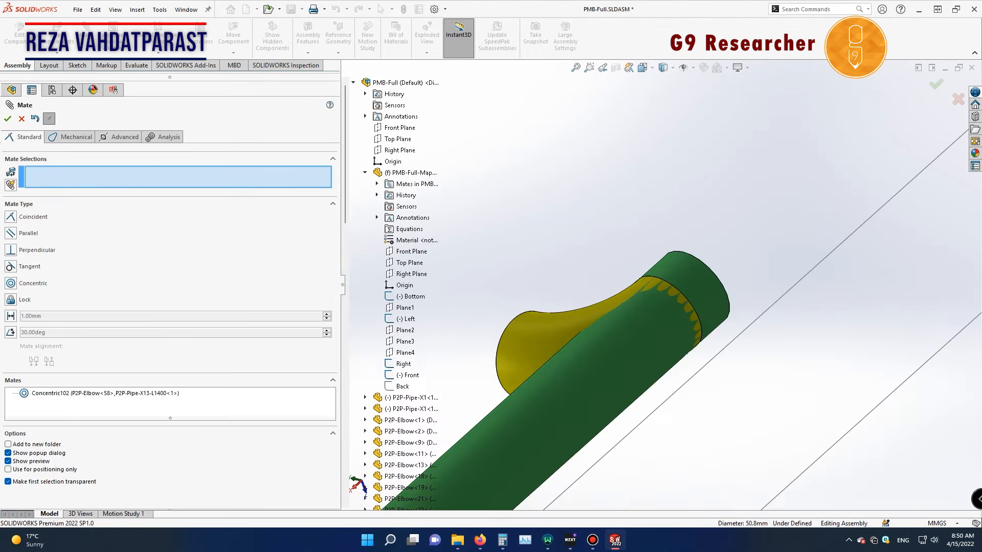
scroll(661, 284, up, 10)
scroll(550, 361, down, 14)
click(560, 335)
scroll(560, 335, up, 12)
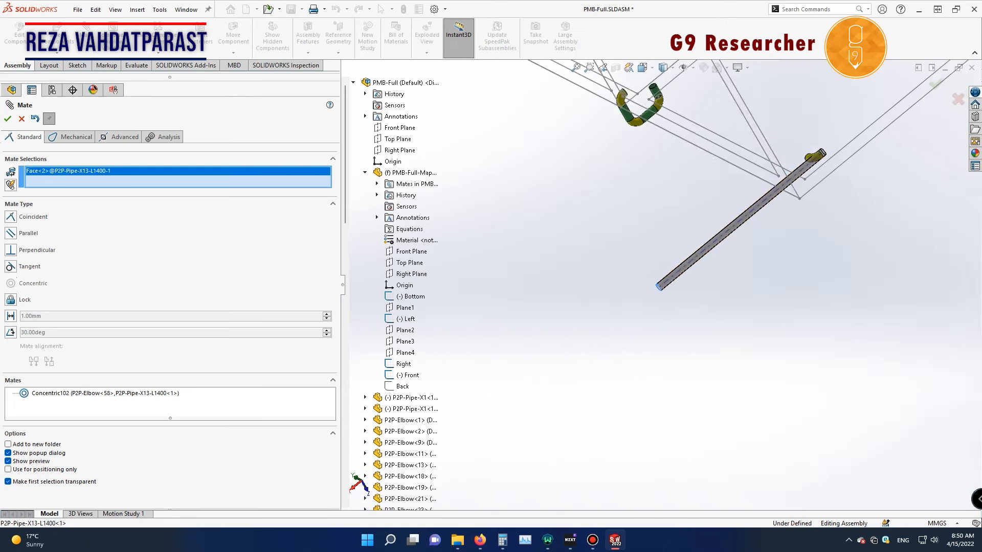
scroll(835, 141, down, 14)
click(527, 324)
click(601, 352)
scroll(600, 352, up, 10)
scroll(600, 352, up, 5)
click(21, 119)
Step: Insert a P2P-Elbow component near the free end of the P2P-Pipe-X13-L1400 pipe
middle_drag(614, 287, 749, 225)
scroll(749, 296, down, 11)
click(57, 35)
click(206, 212)
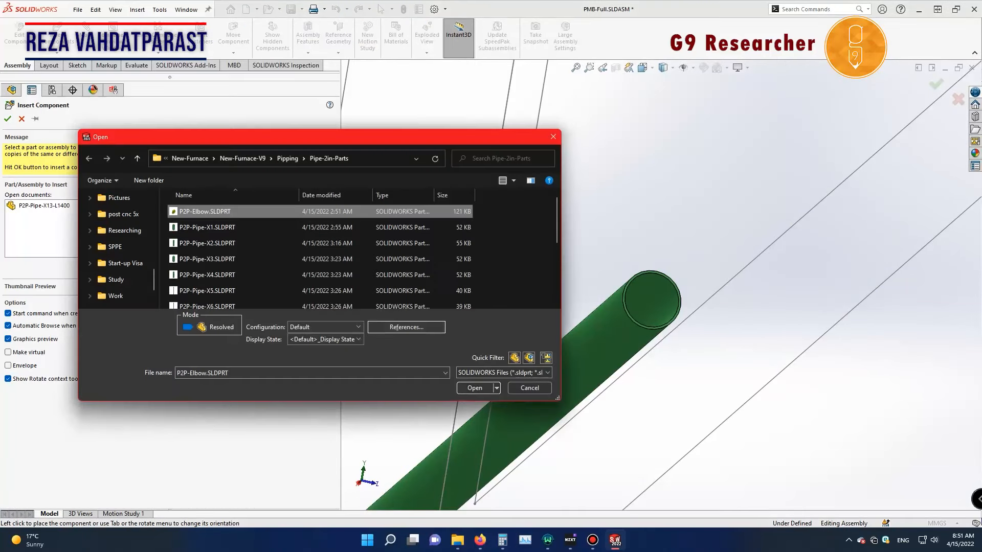
click(475, 388)
click(918, 394)
Step: Mate the new elbow concentric with the P2P-Pipe-X13-L1400 pipe and slide it clear of the pipe's free end
click(86, 37)
click(652, 302)
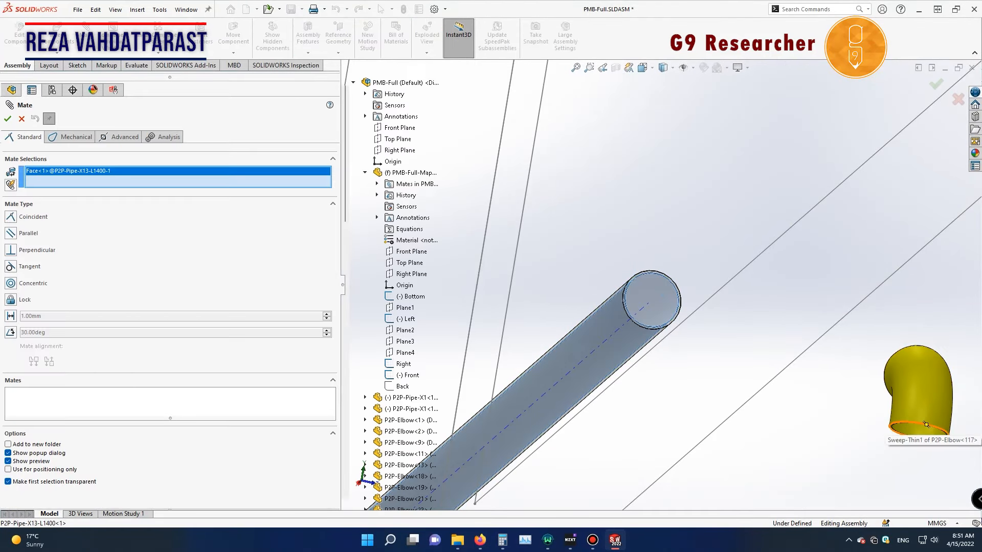
click(926, 425)
click(753, 379)
click(776, 380)
click(737, 274)
drag(708, 317, 775, 223)
click(153, 171)
key(Delete)
Step: Add a 1 mm distance mate between the new elbow's end face and the pipe's free end face
middle_drag(742, 266, 629, 276)
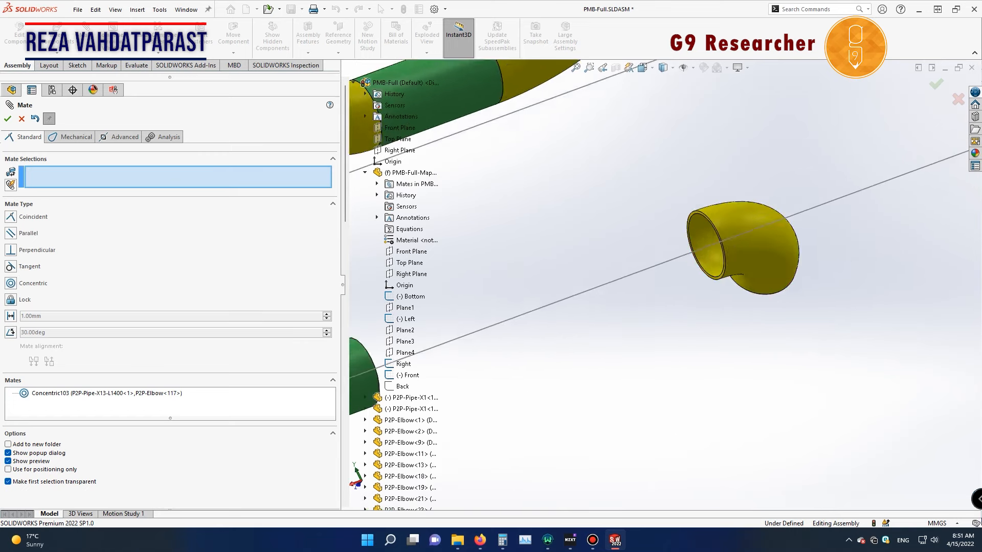
scroll(688, 205, down, 5)
click(709, 268)
scroll(818, 281, up, 9)
middle_drag(798, 286, 691, 317)
scroll(665, 338, down, 10)
click(720, 196)
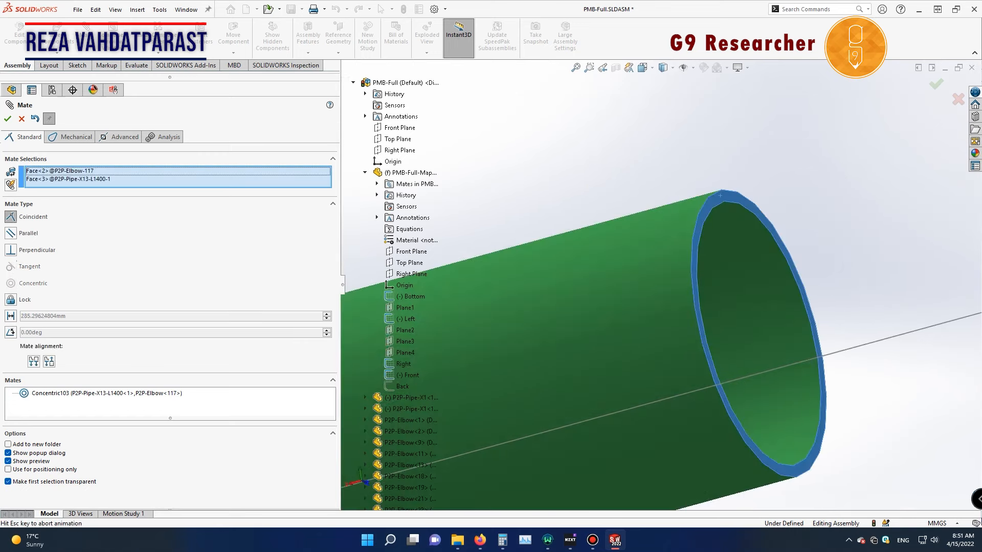
click(735, 243)
text(1)
key(Return)
key(Return)
Step: Choose the new elbow's Front Plane as a mate reference and try the assembly's Right Plane against it
scroll(650, 294, up, 10)
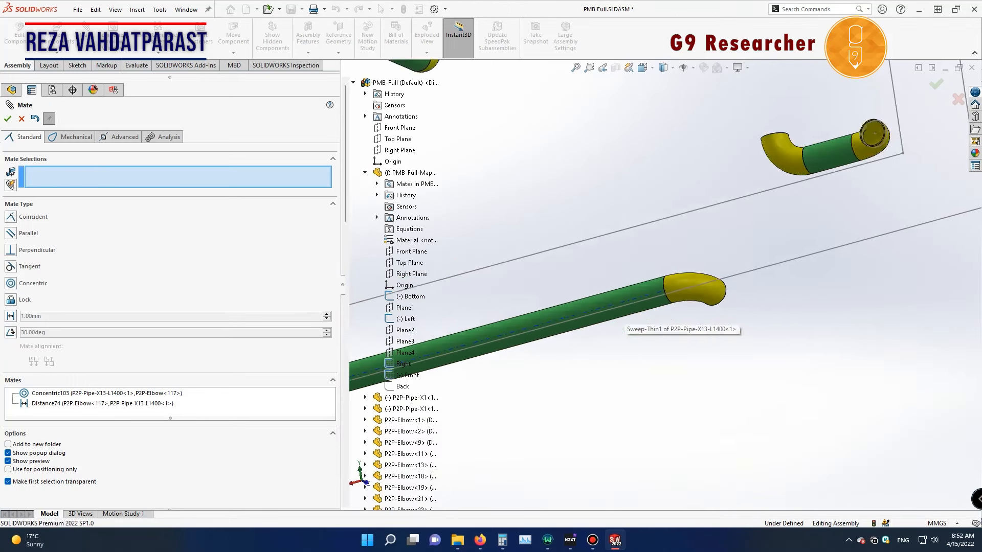
scroll(658, 312, down, 4)
scroll(412, 273, down, 20)
click(365, 431)
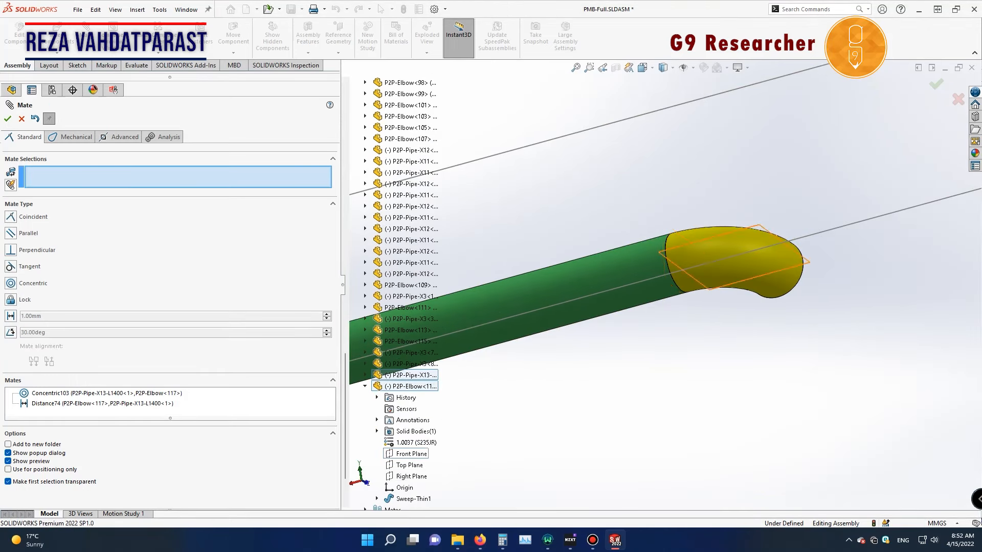
click(411, 454)
scroll(660, 307, up, 7)
scroll(407, 195, up, 20)
scroll(665, 282, up, 8)
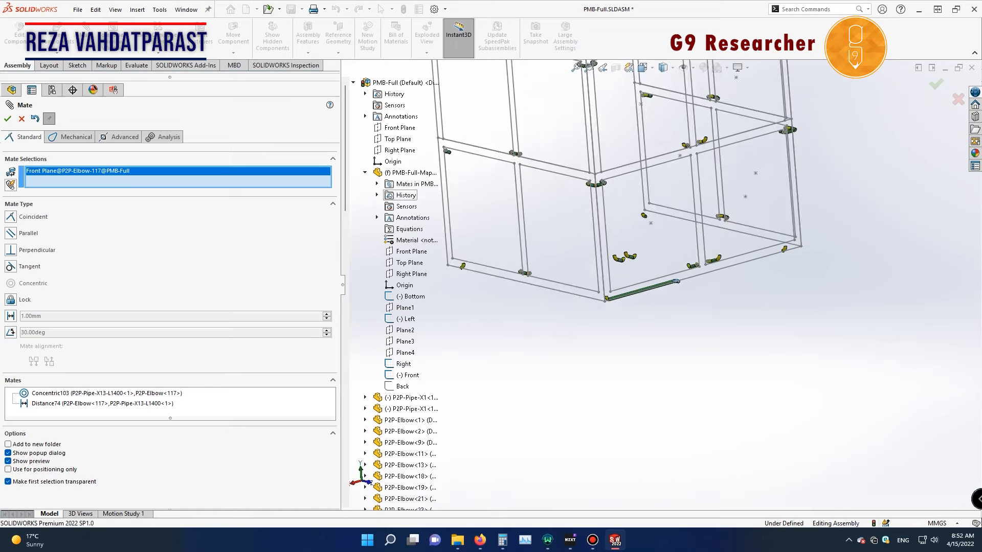
click(400, 150)
scroll(677, 280, down, 10)
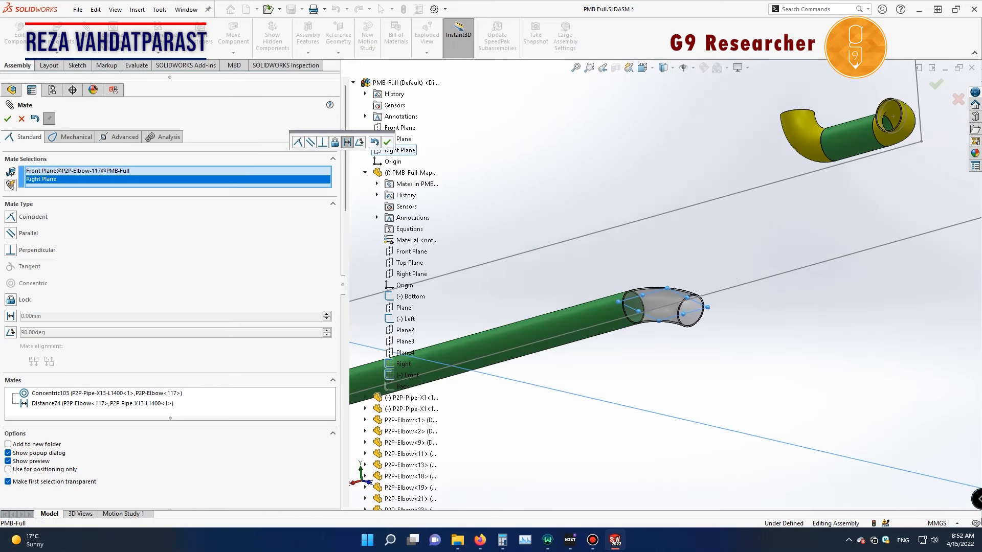
click(404, 150)
Step: Mate the new elbow's Front Plane parallel to the assembly's Top Plane and finish mating
scroll(650, 277, up, 8)
scroll(659, 283, up, 5)
middle_drag(659, 282, 613, 169)
scroll(664, 266, down, 4)
scroll(663, 276, up, 4)
key(ctrl+space)
click(580, 349)
scroll(630, 378, down, 9)
scroll(630, 374, up, 10)
click(398, 139)
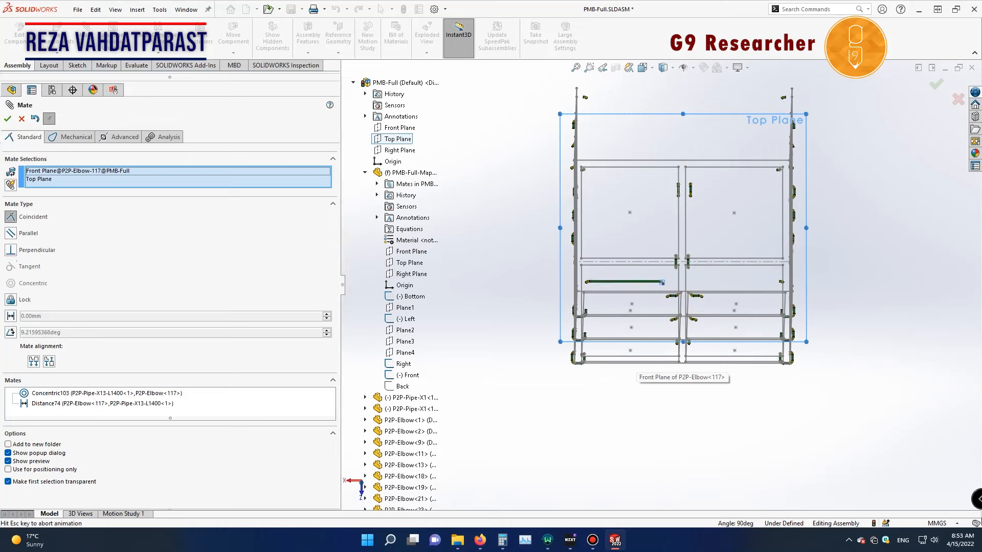
key(Return)
scroll(663, 288, down, 10)
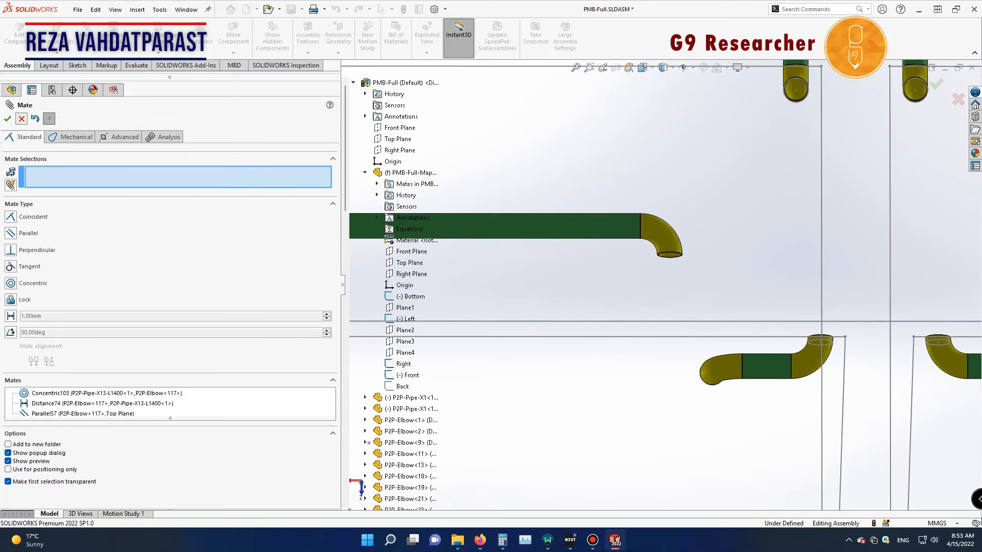
key(Escape)
Step: Measure the open end face of the elbow at the middle of the frame's lower front edge
scroll(569, 379, down, 1)
scroll(661, 285, up, 9)
middle_drag(658, 381, 642, 437)
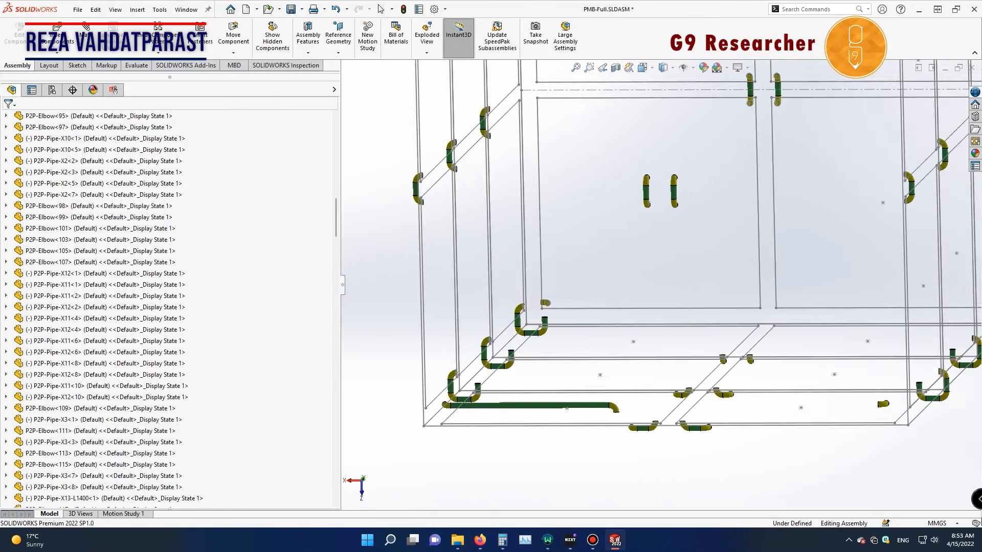
scroll(640, 446, down, 10)
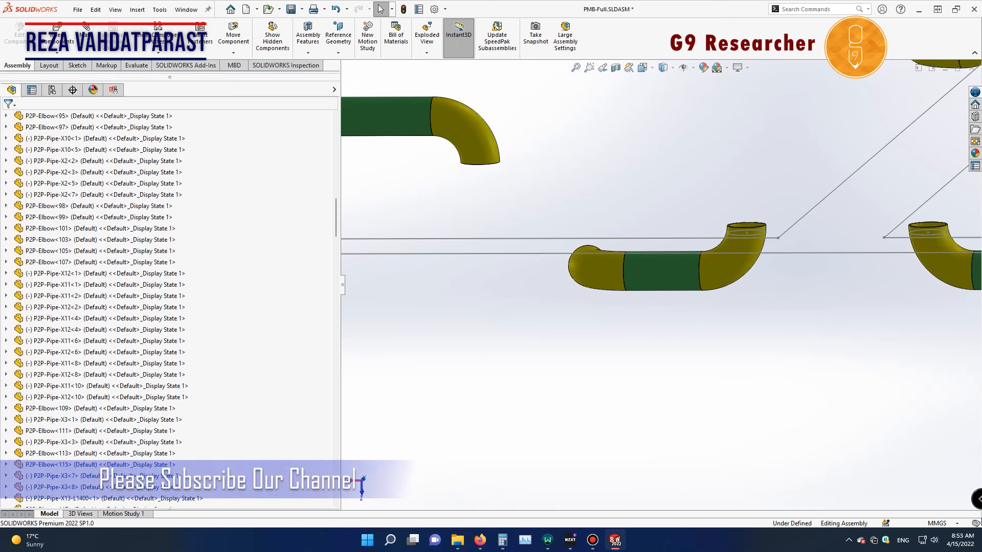
click(137, 66)
click(144, 32)
scroll(663, 205, down, 12)
click(823, 352)
scroll(661, 285, up, 14)
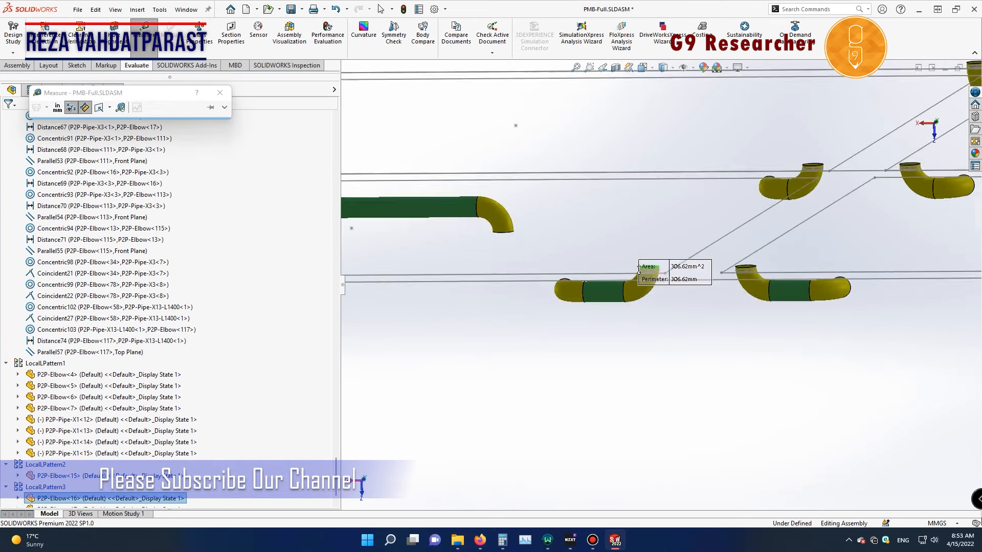
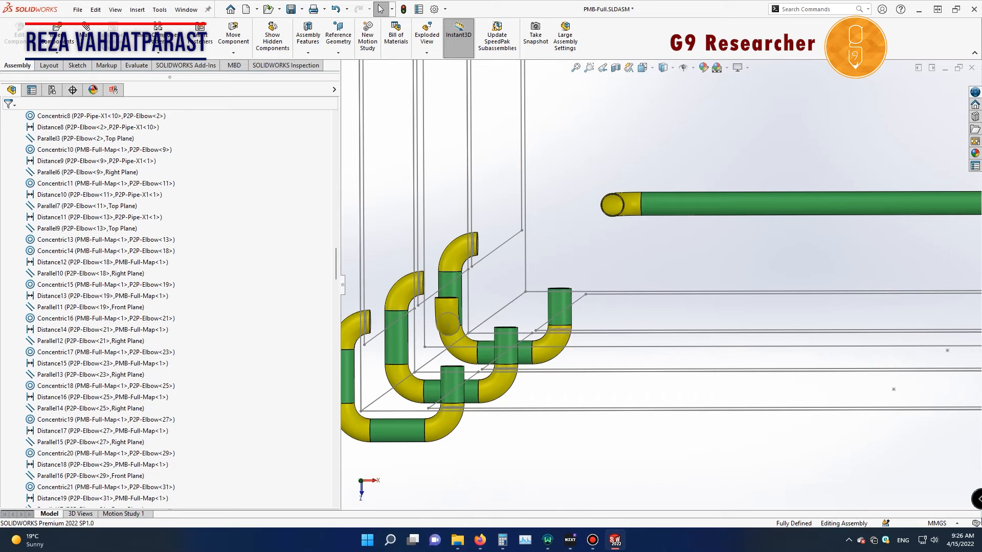
Step: Save the PMB-Full assembly with its two pipe bundles
click(480, 540)
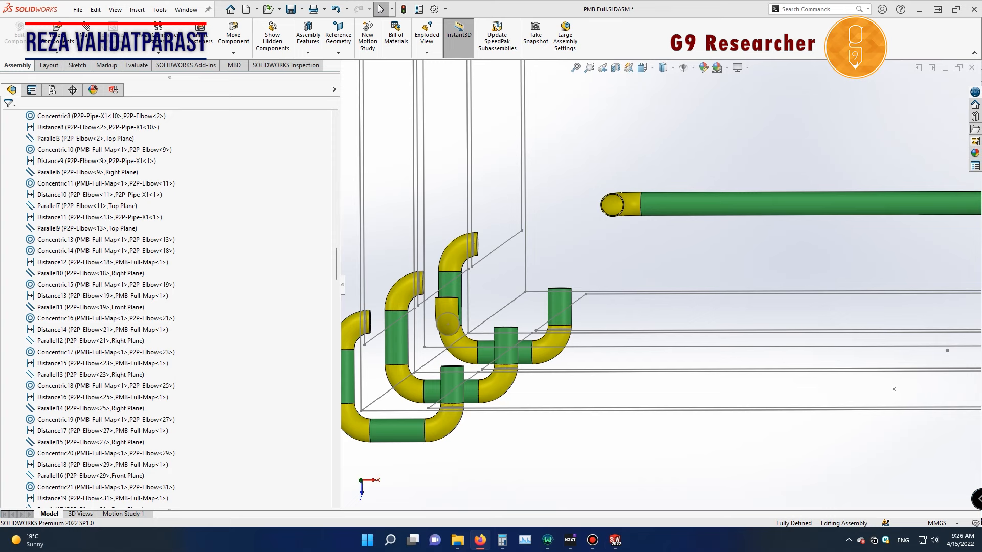
scroll(650, 286, up, 9)
scroll(940, 229, down, 3)
middle_drag(645, 383, 683, 406)
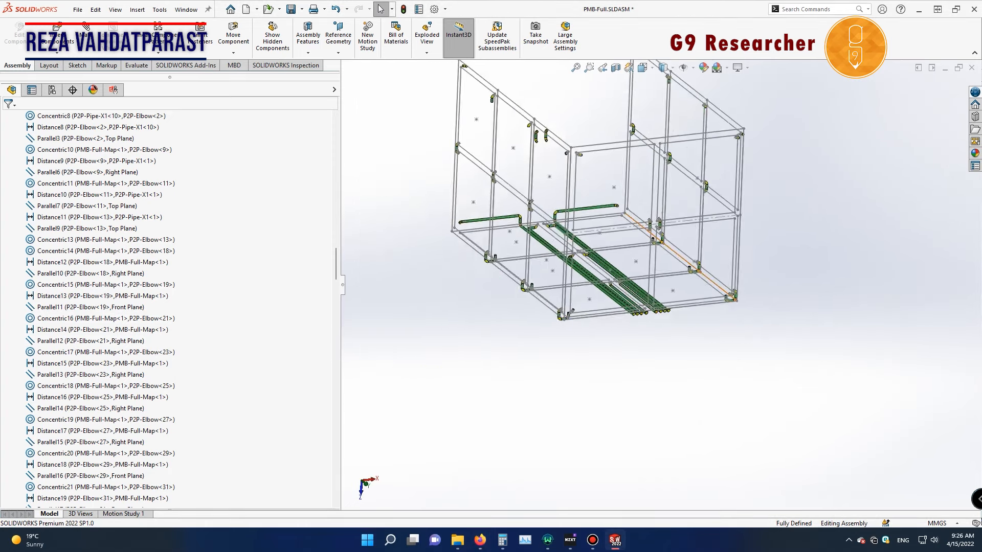
click(291, 9)
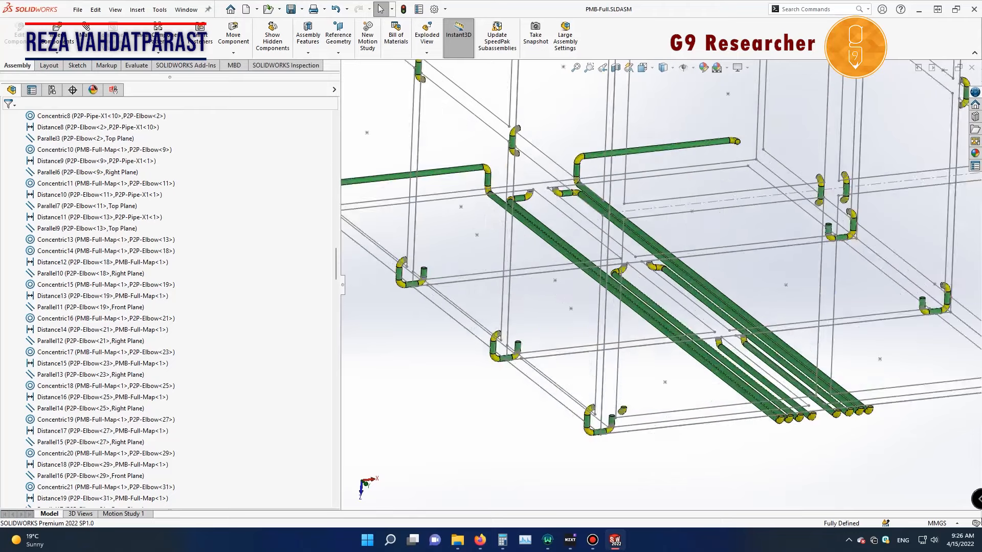
Step: Examine the long floor pipe runs and the remaining elbow connections around the upper and lower PMB-Full frame
scroll(621, 148, up, 4)
scroll(596, 140, down, 7)
scroll(596, 143, up, 5)
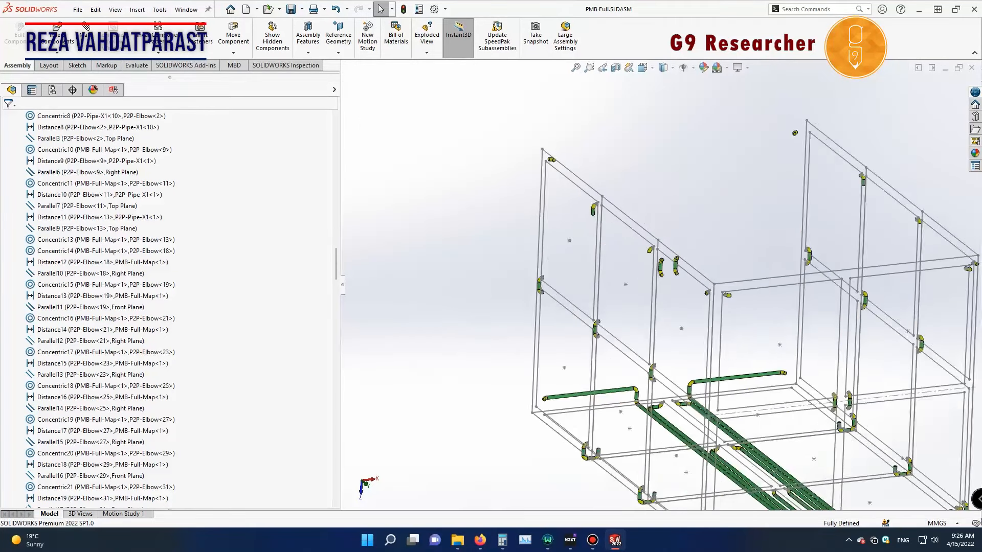
scroll(661, 287, up, 2)
scroll(706, 299, down, 7)
scroll(705, 298, up, 7)
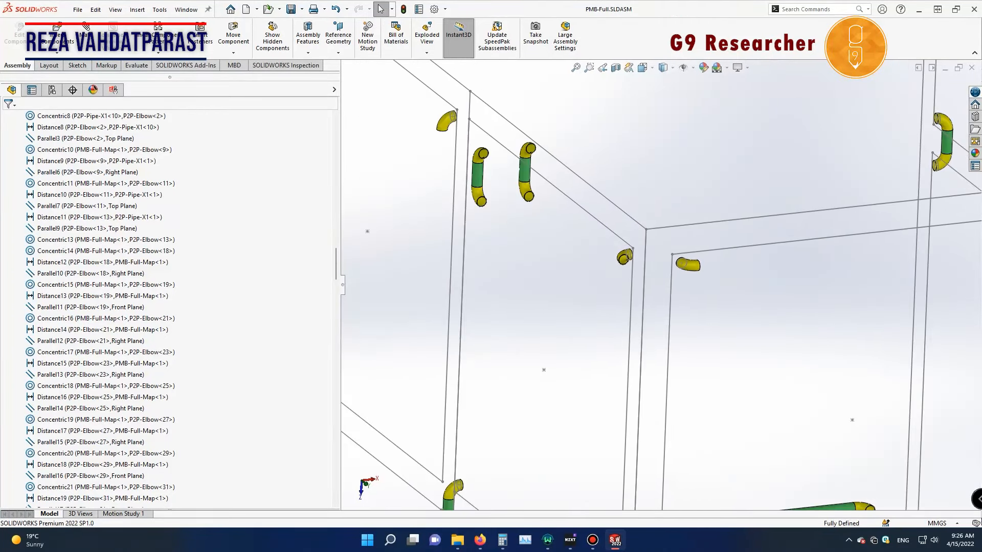
scroll(865, 267, down, 6)
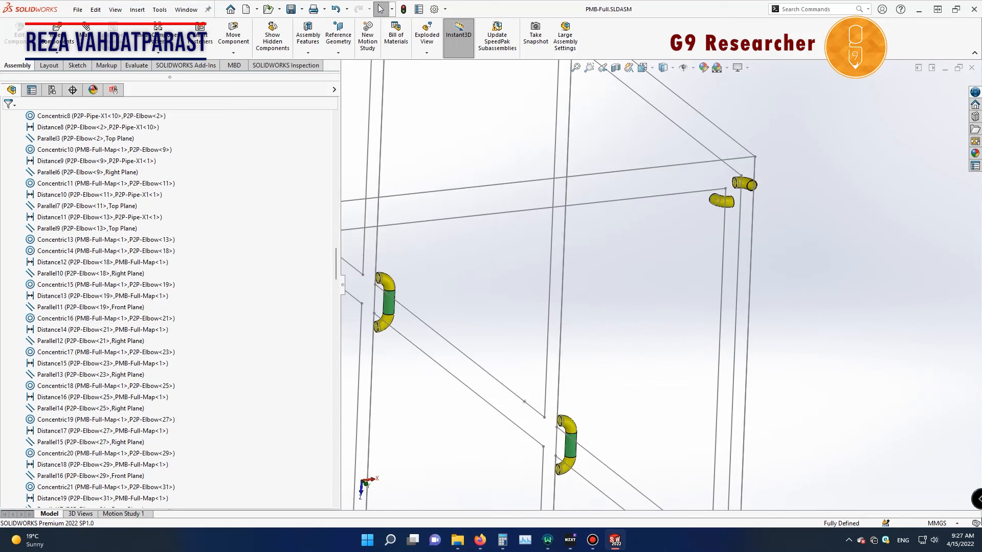
scroll(562, 286, up, 5)
scroll(563, 287, down, 6)
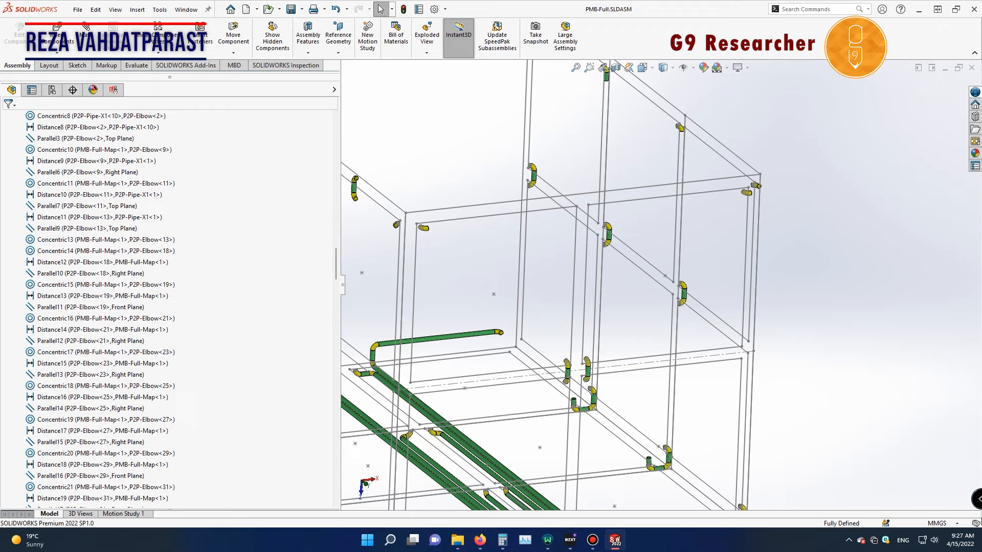
scroll(588, 394, up, 5)
scroll(588, 394, down, 6)
scroll(588, 394, up, 2)
scroll(588, 394, down, 3)
scroll(588, 394, up, 5)
scroll(588, 394, down, 3)
scroll(588, 393, down, 1)
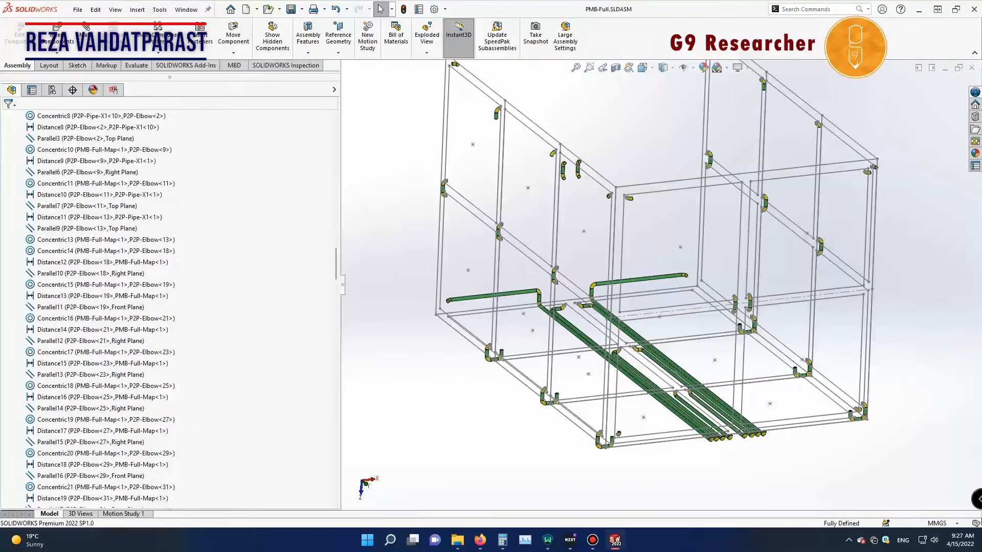
scroll(547, 434, down, 6)
scroll(547, 434, up, 6)
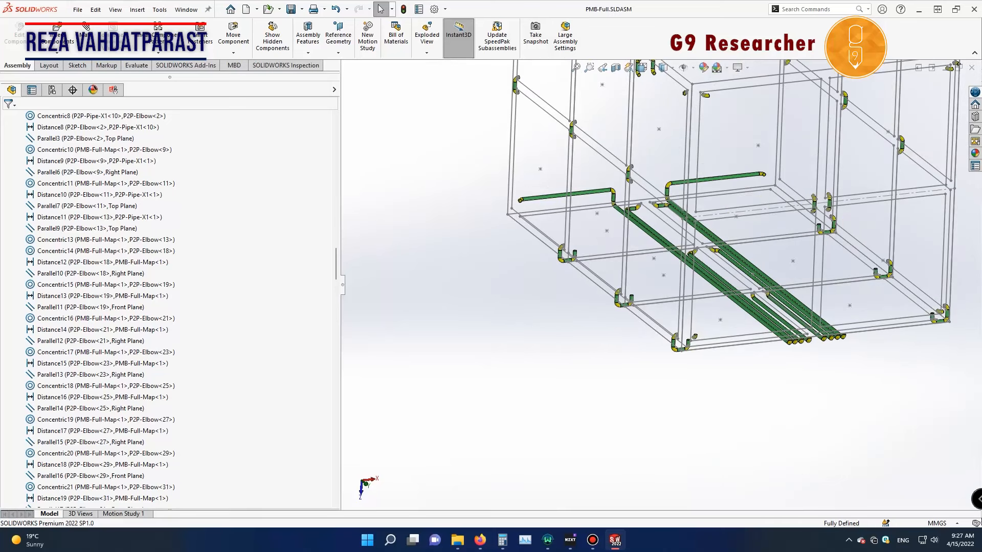
Step: Examine the elbow ends of the two floor pipe bundles along the frame's lower front edge
scroll(787, 317, down, 4)
scroll(787, 317, up, 3)
scroll(797, 306, up, 1)
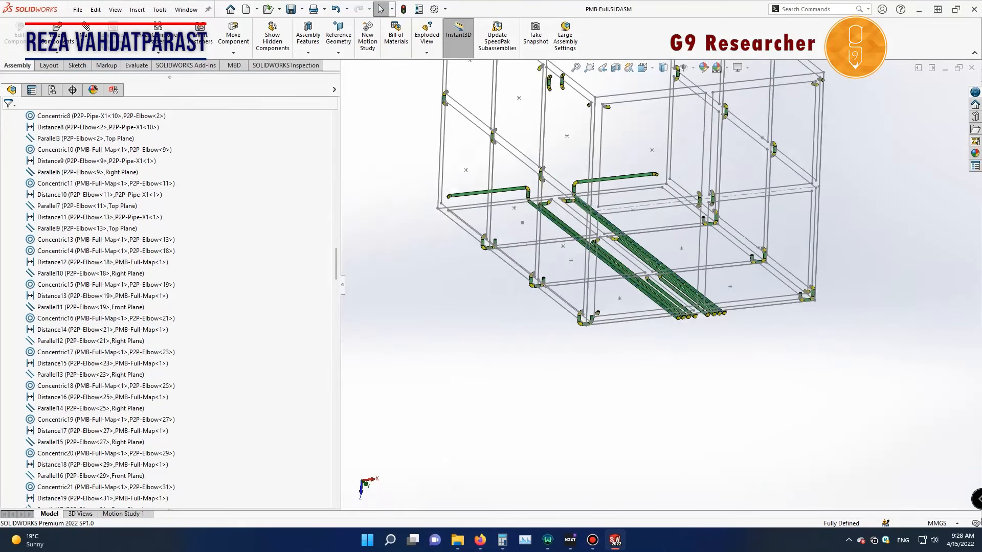
scroll(818, 286, down, 2)
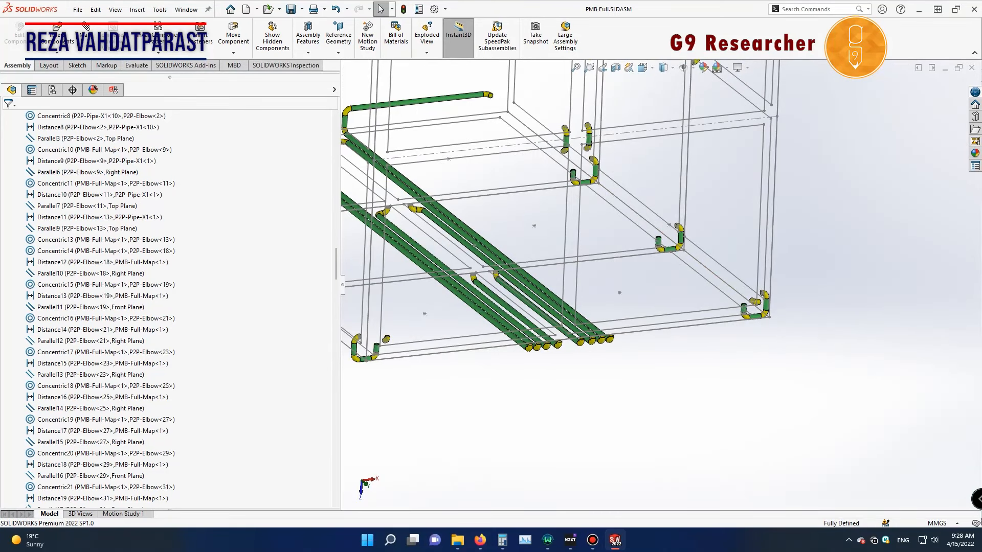
scroll(607, 335, down, 3)
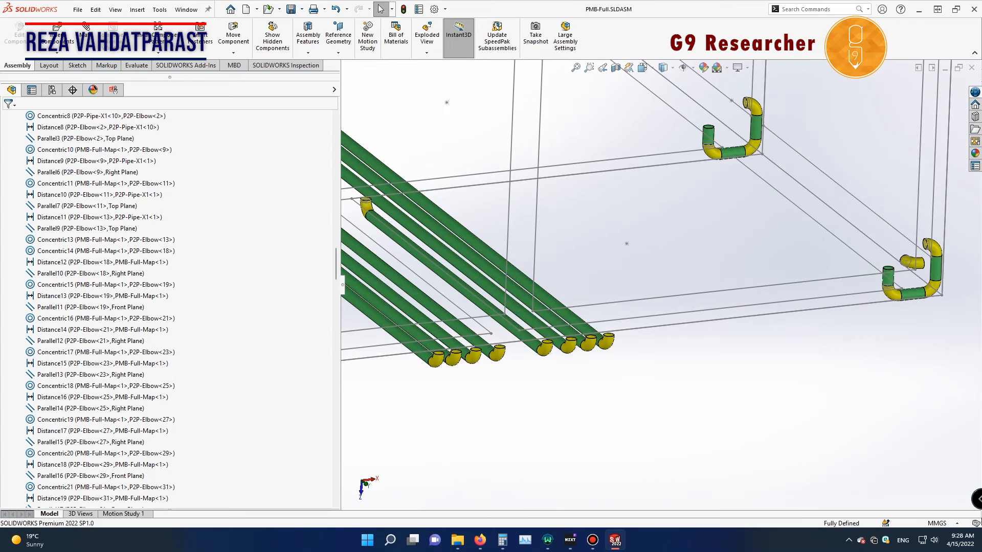
scroll(652, 271, up, 3)
scroll(516, 332, down, 5)
scroll(658, 283, up, 4)
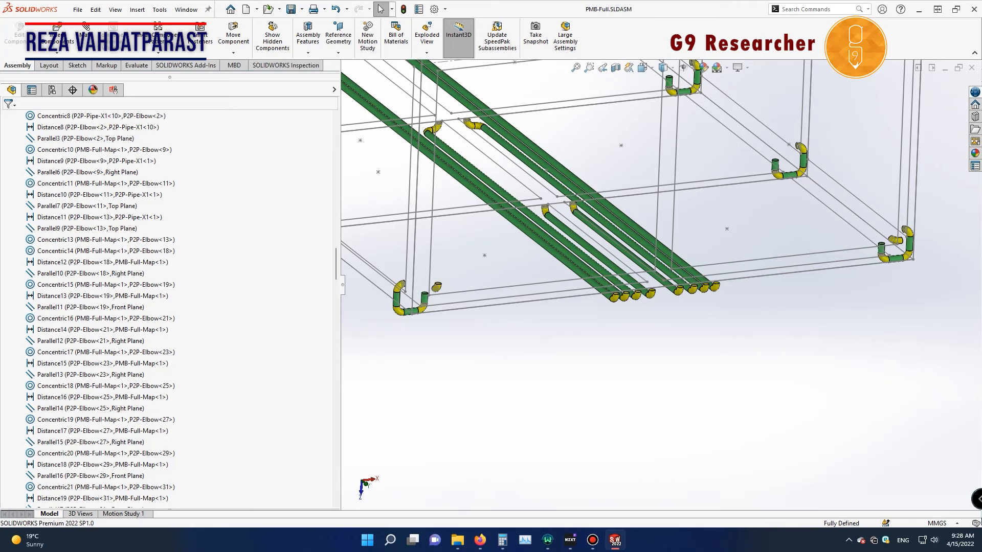
scroll(665, 294, down, 4)
scroll(664, 294, up, 3)
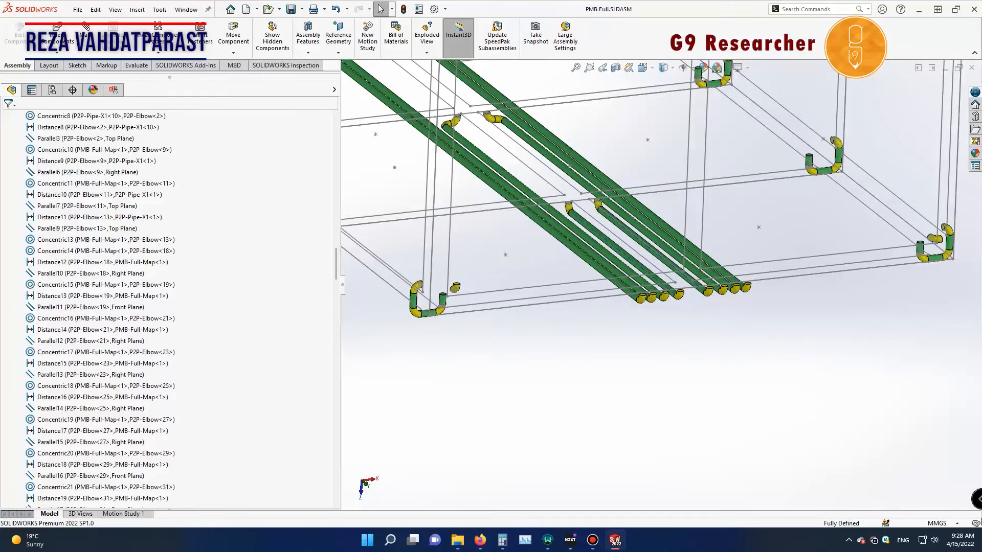
scroll(660, 291, up, 4)
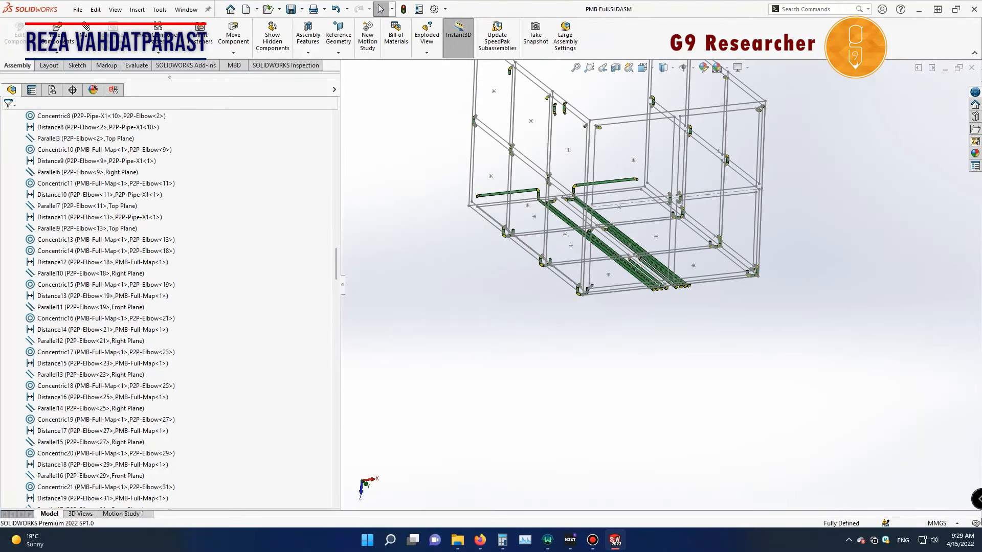
scroll(660, 291, down, 6)
scroll(660, 291, up, 1)
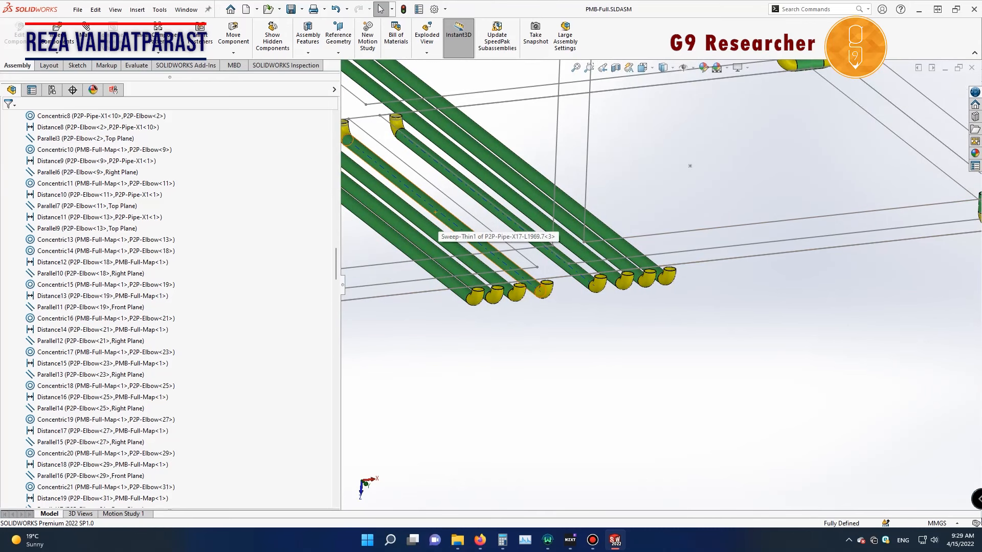
scroll(661, 285, up, 4)
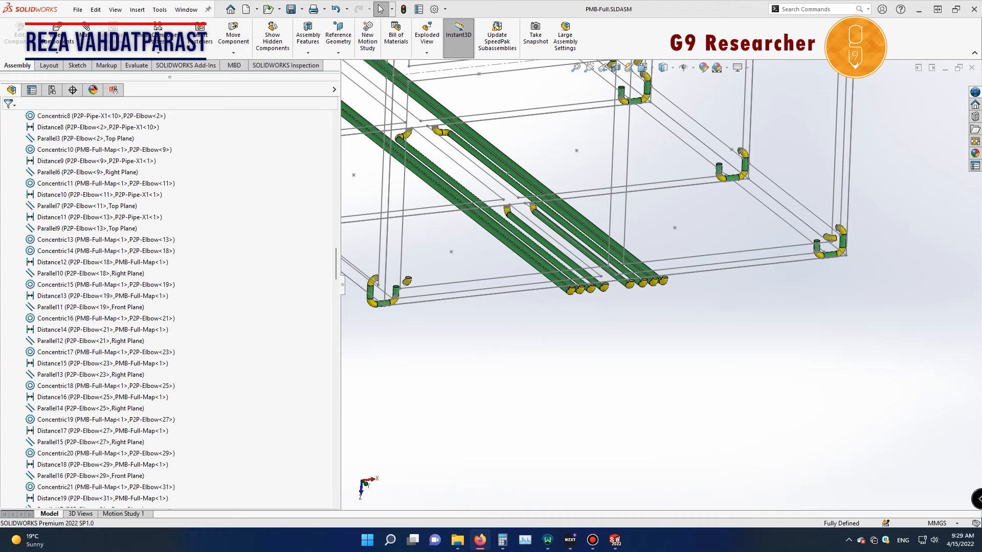
scroll(624, 225, down, 2)
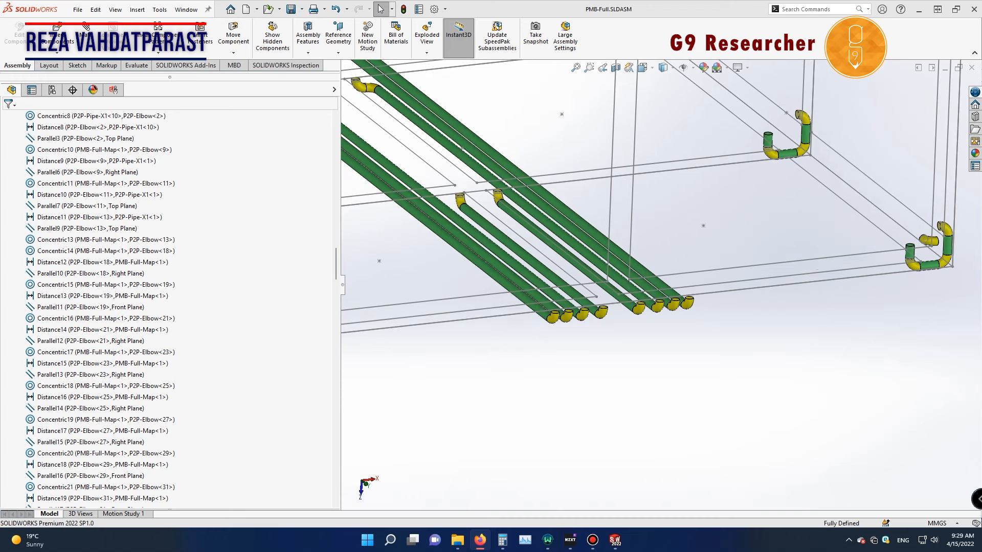
scroll(617, 201, up, 5)
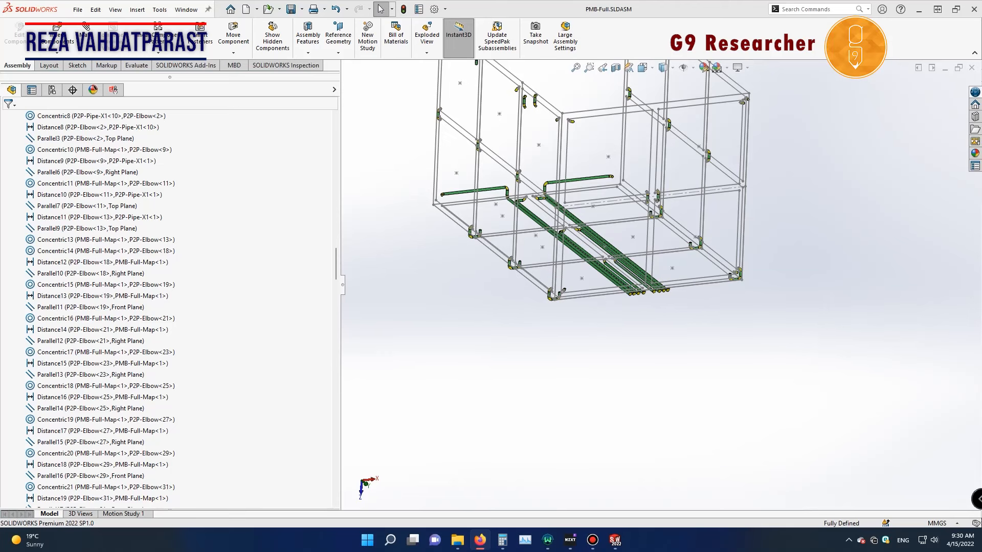
Step: Inspect the pipe bundles' end elbows from the opposite side and the front, relative to the frame's lower corner connections
scroll(619, 225, up, 3)
middle_drag(644, 225, 634, 250)
scroll(644, 246, down, 5)
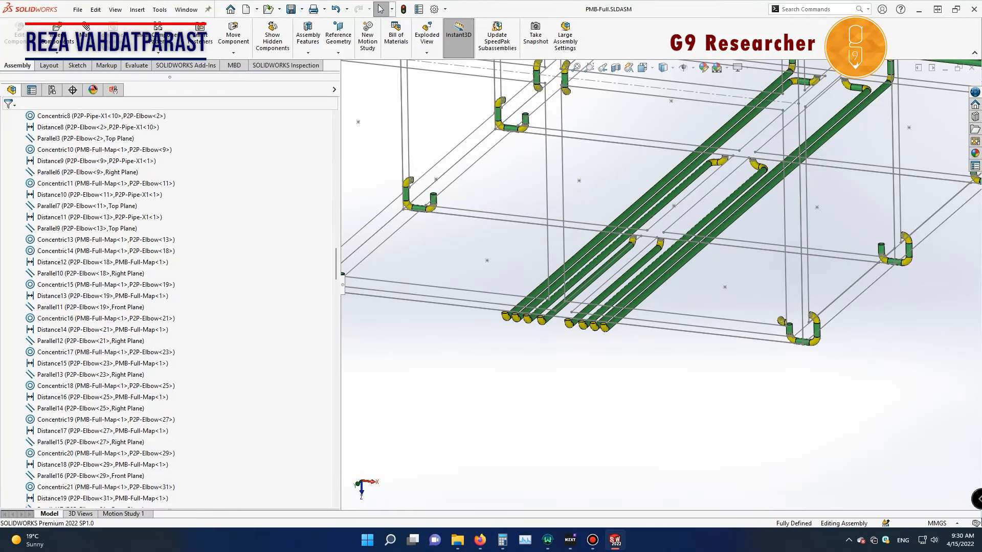
scroll(516, 326, down, 8)
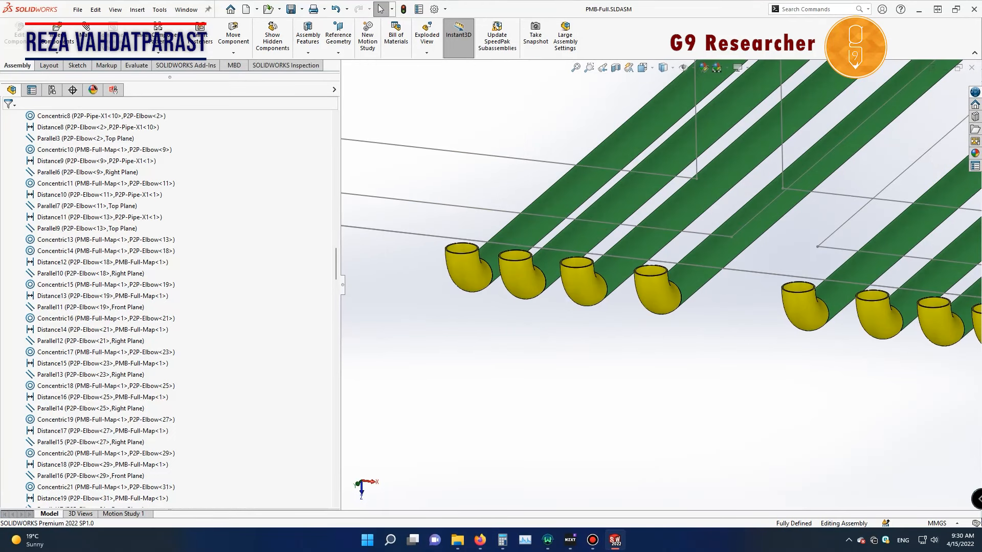
scroll(634, 246, up, 2)
middle_drag(634, 246, 578, 248)
scroll(517, 245, up, 3)
scroll(578, 248, up, 3)
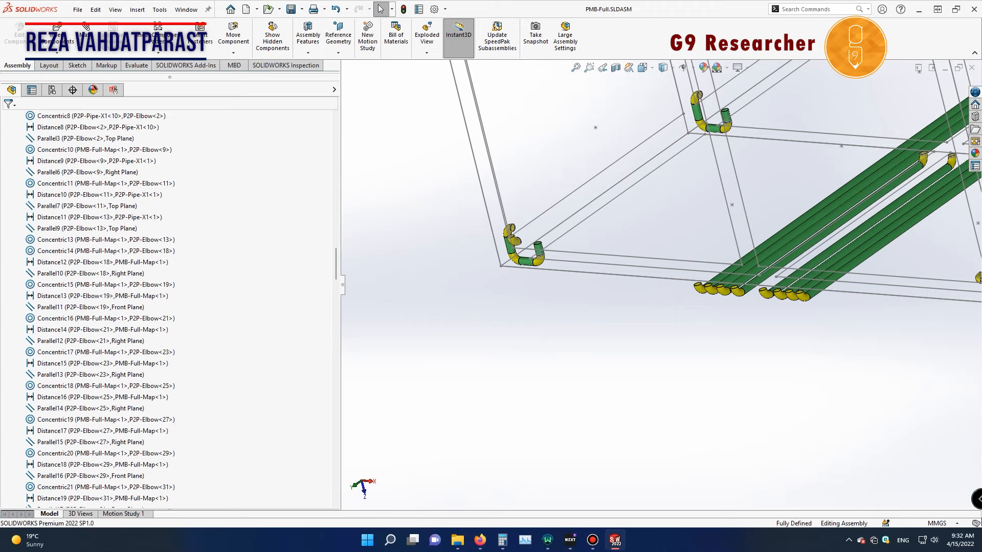
key(alt+Tab)
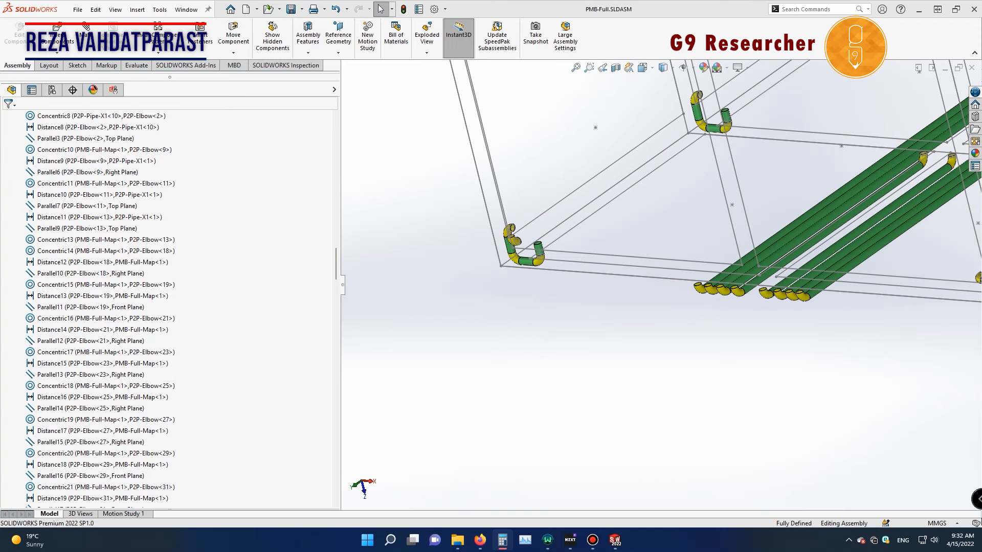
scroll(948, 310, up, 2)
scroll(948, 309, down, 1)
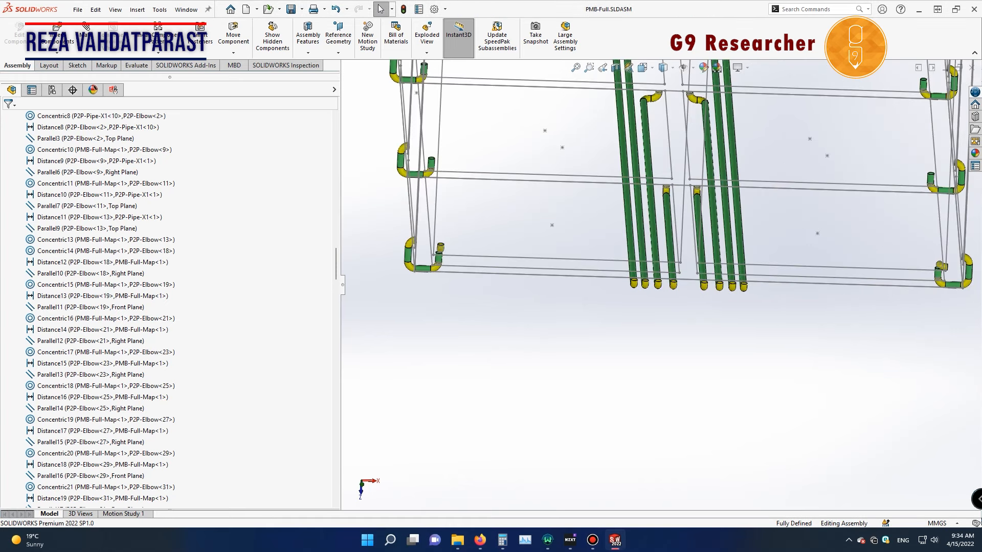
scroll(716, 238, down, 3)
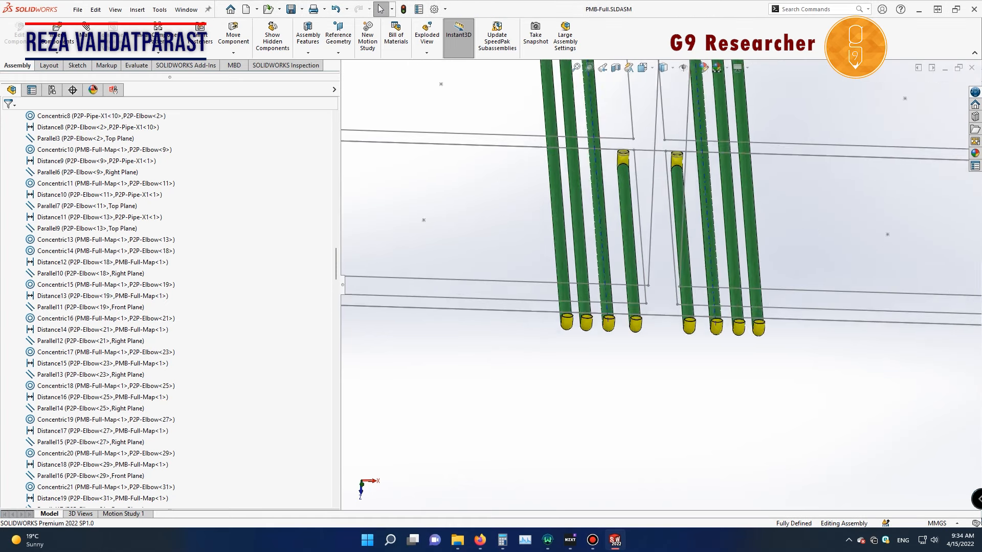
scroll(699, 306, up, 2)
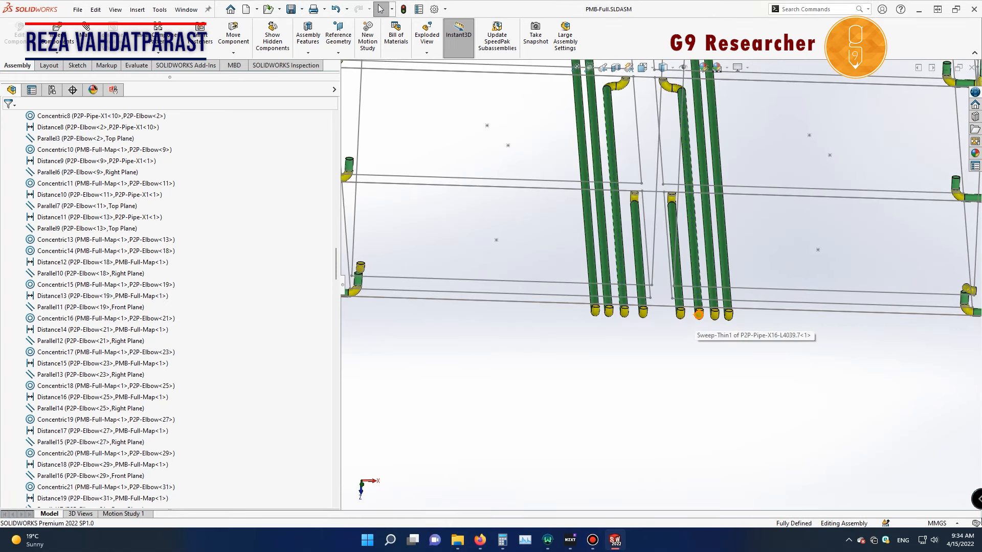
scroll(699, 314, up, 3)
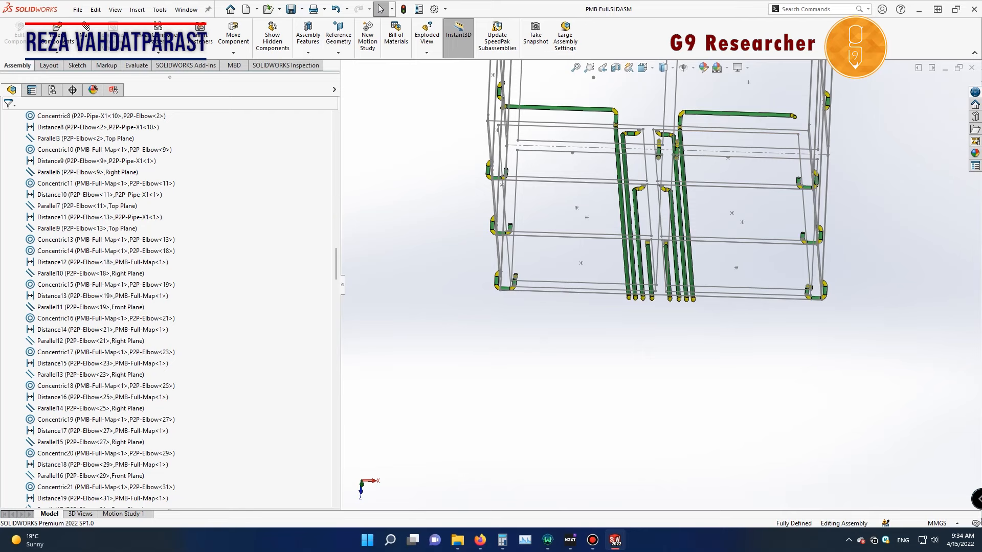
Step: Review the whole PMB-Full frame, comparing the rear pipe branches with the side, mid-height and upper elbow connections
middle_drag(681, 186, 736, 197)
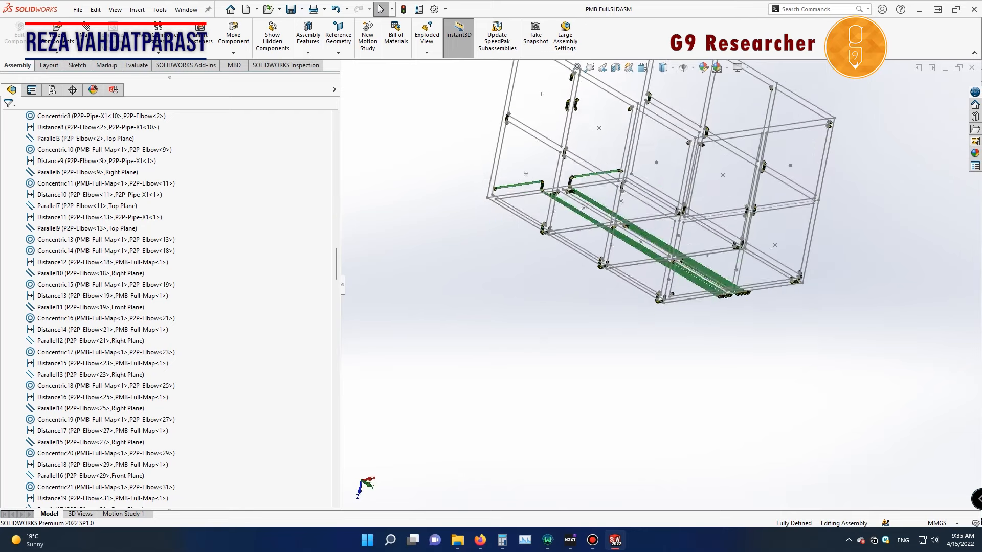
scroll(613, 118, down, 5)
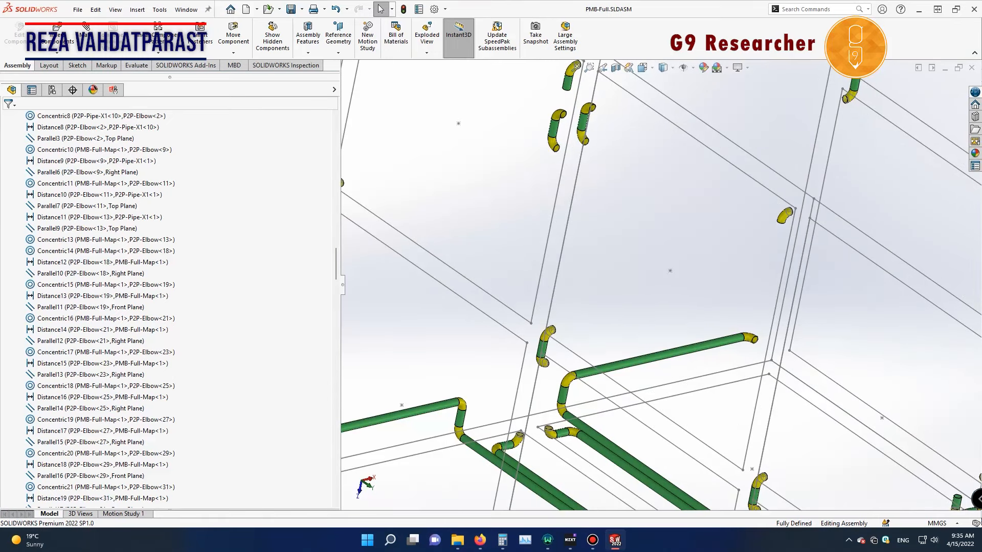
scroll(649, 282, up, 6)
middle_drag(649, 282, 591, 265)
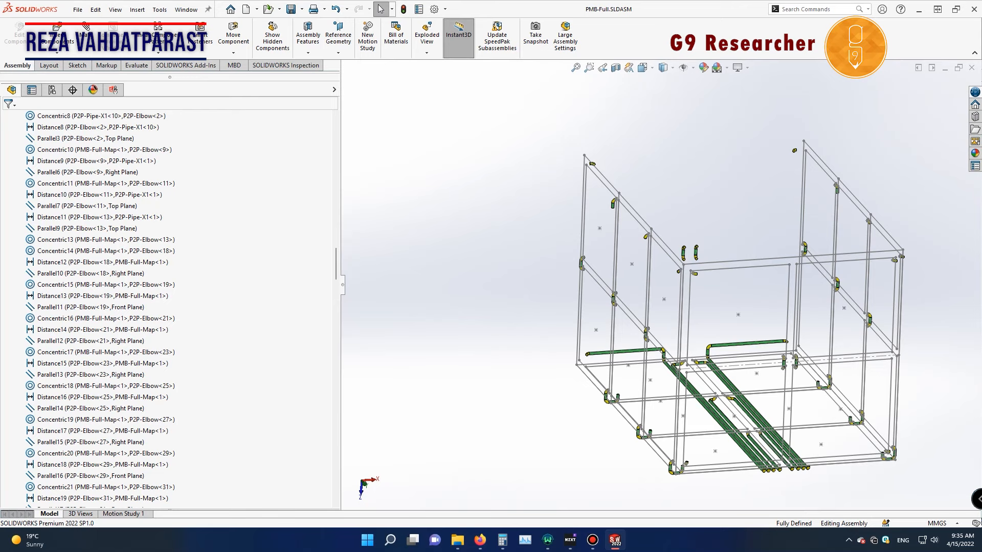
scroll(777, 434, down, 5)
scroll(716, 379, up, 5)
middle_drag(680, 381, 747, 364)
scroll(746, 364, down, 6)
scroll(665, 317, up, 5)
scroll(568, 297, down, 4)
scroll(728, 284, up, 4)
middle_drag(728, 284, 652, 275)
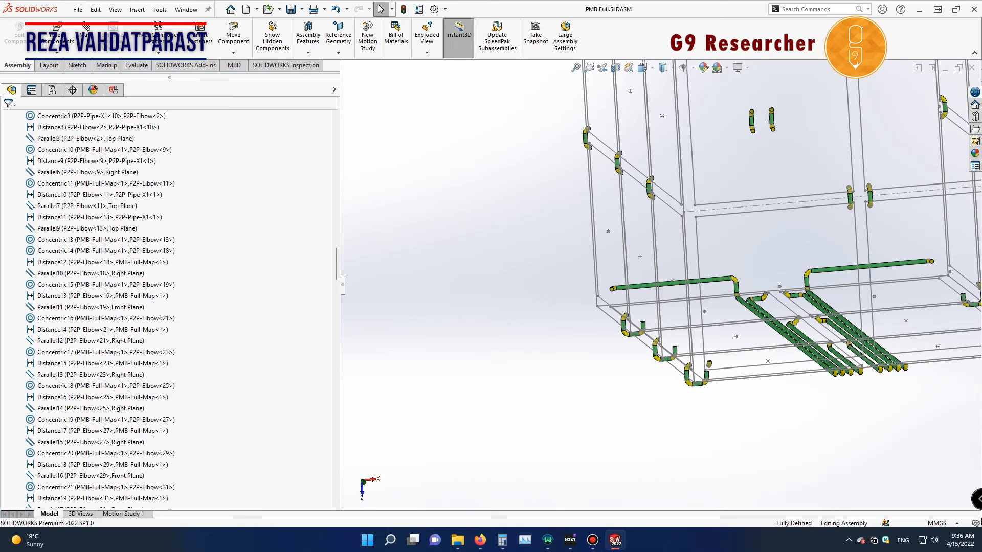
scroll(631, 337, down, 6)
scroll(631, 337, up, 5)
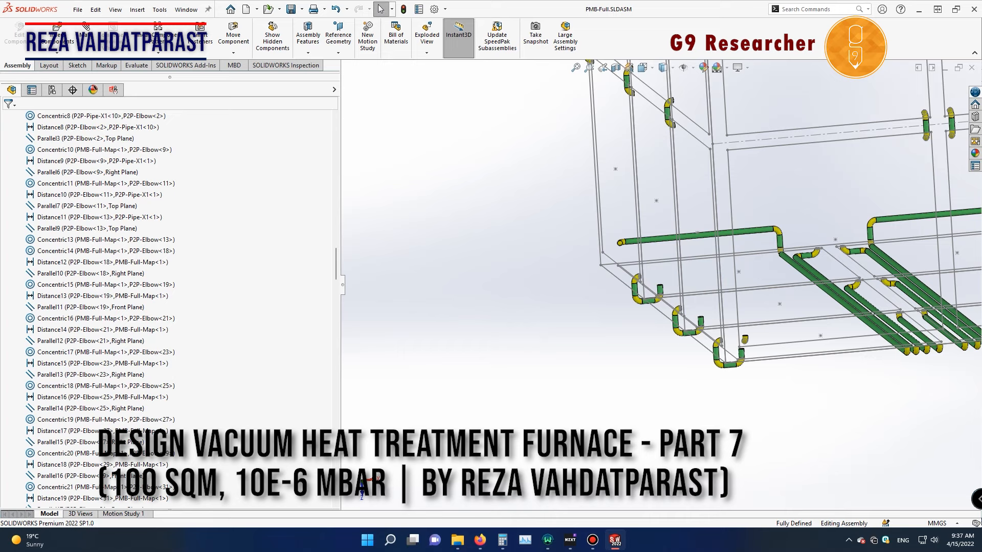
scroll(661, 256, up, 2)
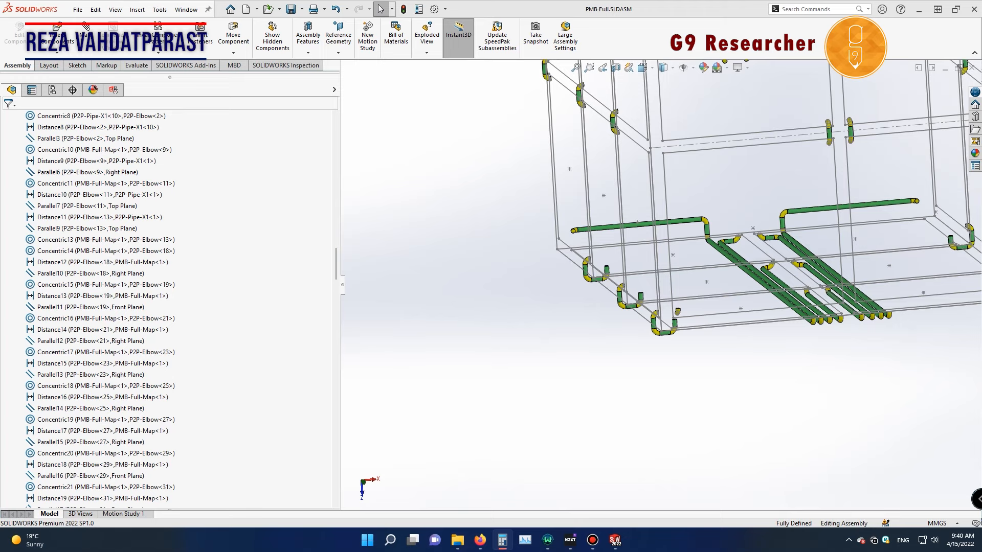
ctrl+middle_drag(841, 176, 669, 281)
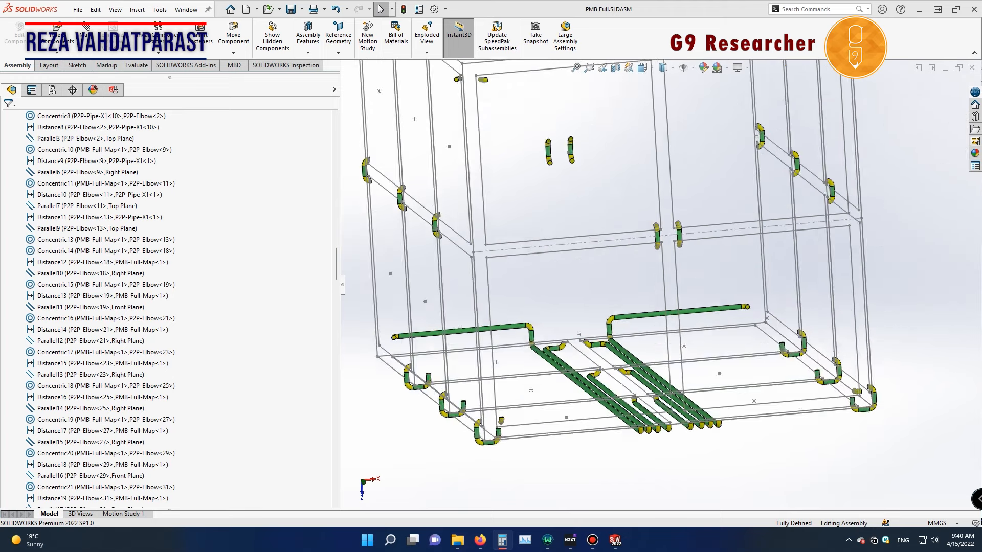
scroll(668, 281, up, 1)
Step: Open the 50001-Full-Furnace assembly and bring its window to the front
mouse_move(615, 540)
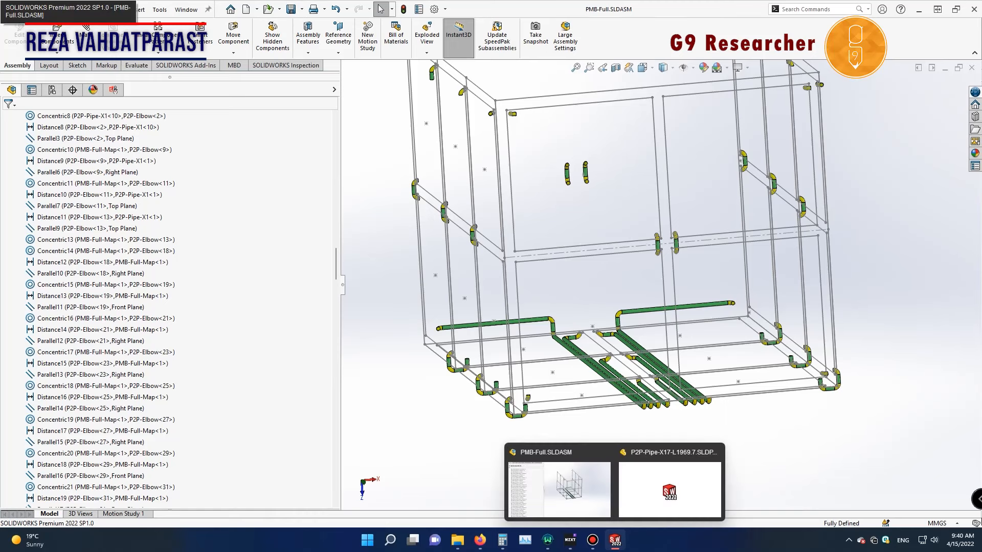
click(268, 9)
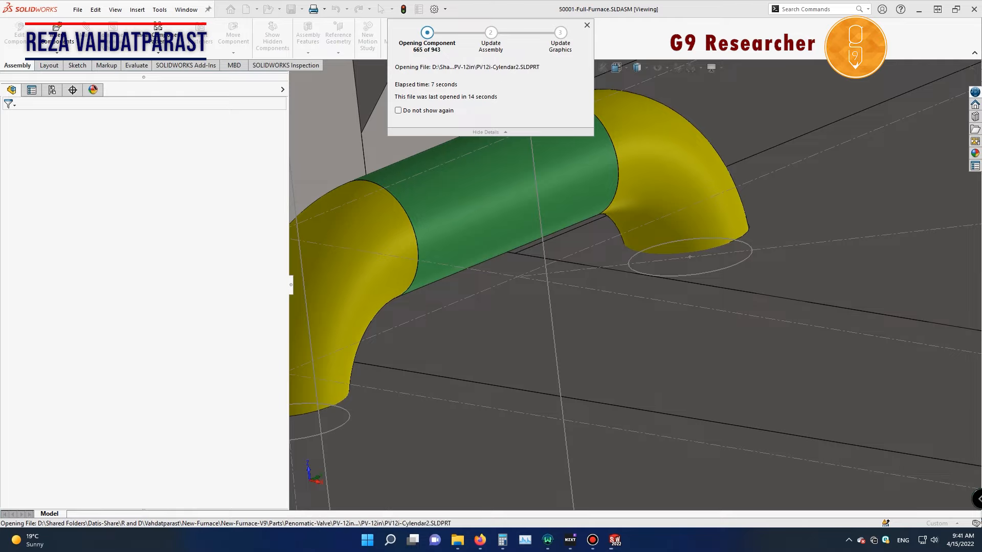
click(495, 277)
mouse_move(615, 540)
click(667, 486)
Step: Examine the small elbow connections beside the support legs and the large pneumatic valve piping on the furnace's side wall
scroll(627, 292, up, 12)
scroll(670, 338, down, 2)
middle_drag(626, 312, 735, 372)
scroll(933, 369, up, 2)
scroll(898, 374, down, 7)
scroll(785, 353, up, 3)
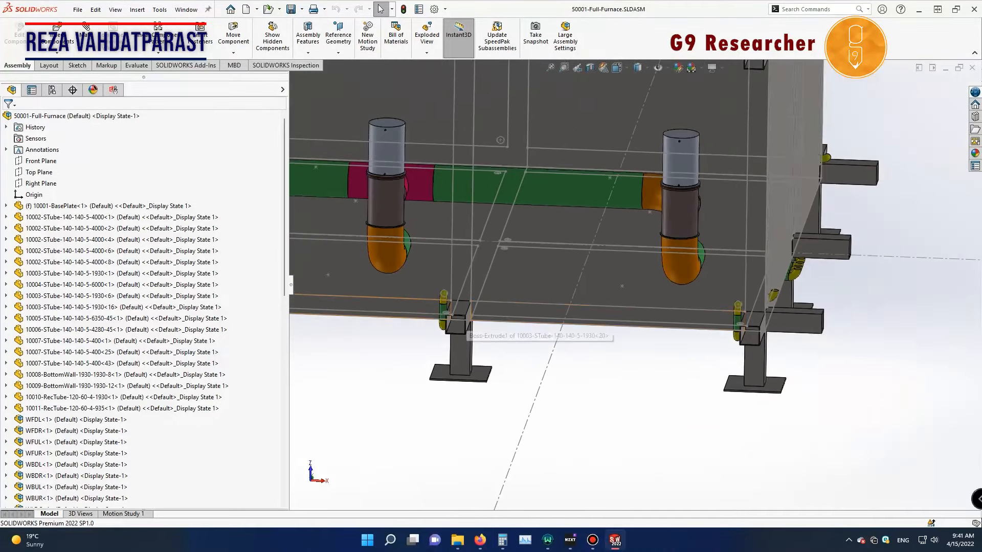
scroll(396, 311, down, 5)
scroll(396, 311, up, 7)
scroll(450, 284, down, 4)
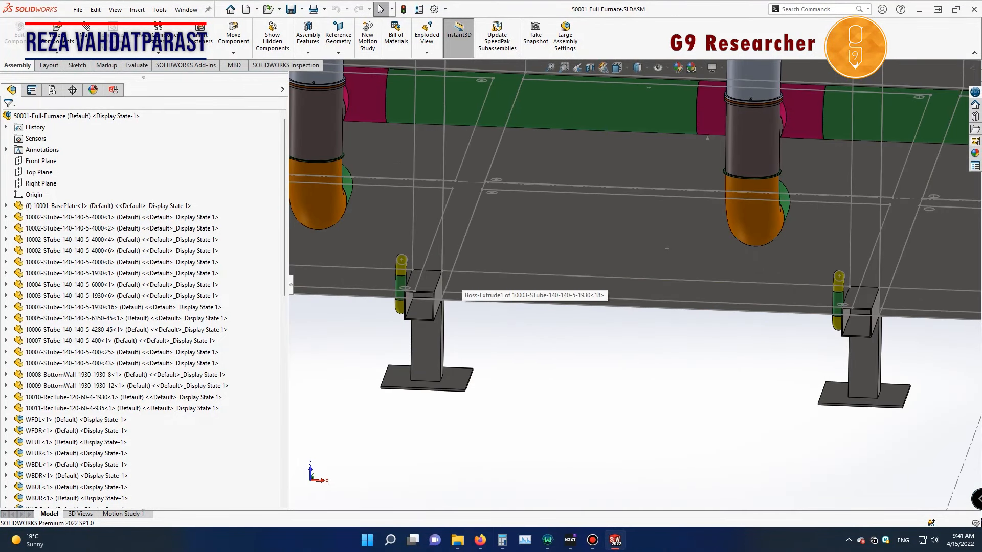
scroll(634, 289, up, 2)
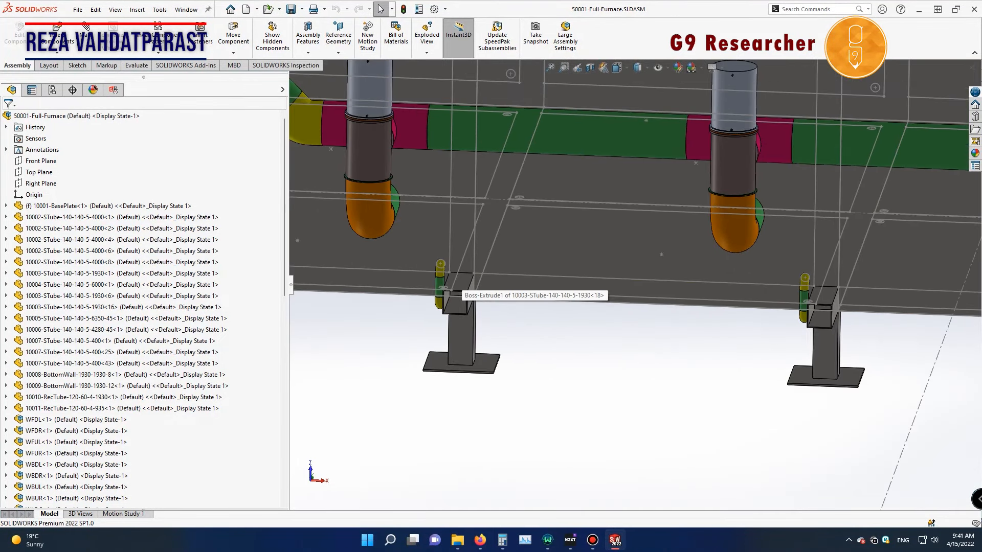
scroll(461, 293, up, 3)
scroll(813, 366, down, 4)
scroll(611, 305, up, 2)
scroll(611, 306, up, 3)
scroll(611, 306, down, 6)
click(629, 340)
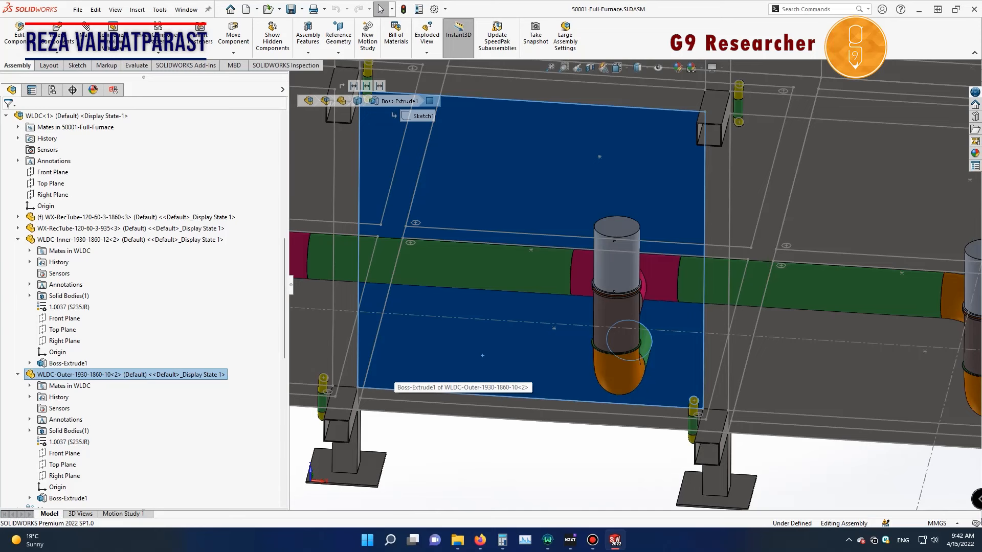
scroll(482, 355, up, 4)
mouse_move(482, 355)
middle_down()
mouse_move(498, 279)
mouse_move(488, 348)
middle_up()
double_click(68, 498)
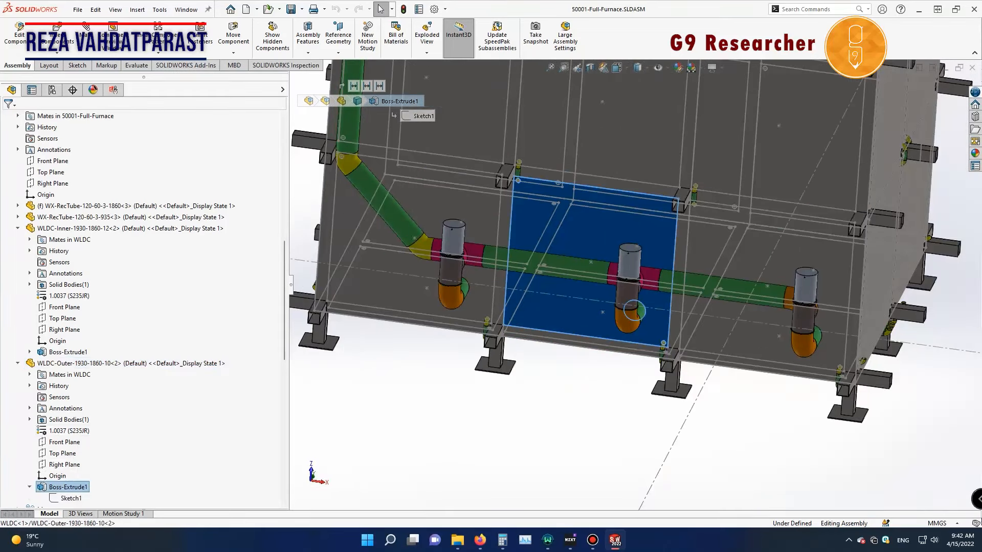
click(71, 499)
click(85, 463)
scroll(634, 276, up, 5)
scroll(841, 201, down, 2)
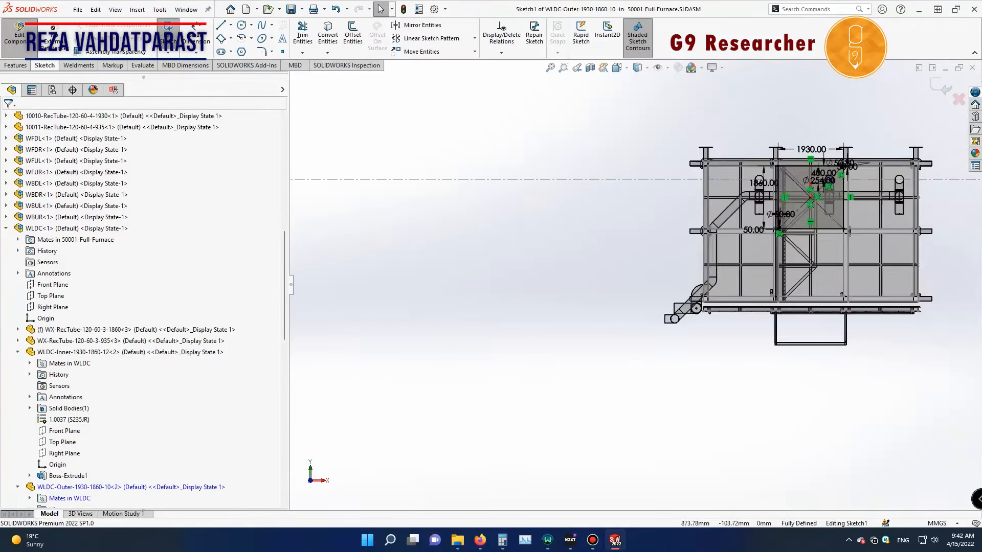
scroll(836, 186, down, 8)
scroll(741, 169, up, 6)
click(941, 86)
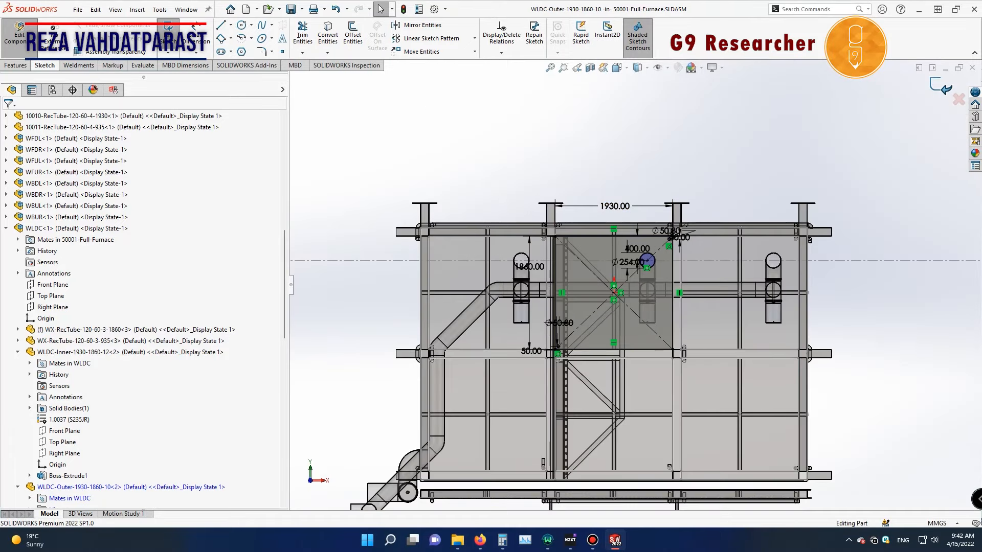
click(941, 87)
Step: Collapse the WLDC subassembly's tree and hide the PMB-Full subassembly in the furnace
middle_drag(660, 314, 660, 153)
scroll(613, 204, up, 4)
scroll(660, 128, down, 3)
middle_drag(659, 204, 604, 169)
scroll(629, 189, down, 6)
middle_drag(629, 204, 685, 220)
scroll(613, 230, up, 5)
click(5, 229)
scroll(103, 256, down, 6)
click(39, 318)
click(80, 282)
Step: Hide the 50002-Full-MainDoor subassembly in the furnace
scroll(634, 254, up, 8)
scroll(616, 217, down, 4)
middle_drag(645, 245, 577, 256)
click(51, 228)
click(86, 197)
Step: Examine the bolted panel corners and the small pipe hole in the furnace wall panels
middle_drag(563, 179, 570, 268)
scroll(614, 179, down, 5)
scroll(608, 176, up, 4)
scroll(665, 172, down, 9)
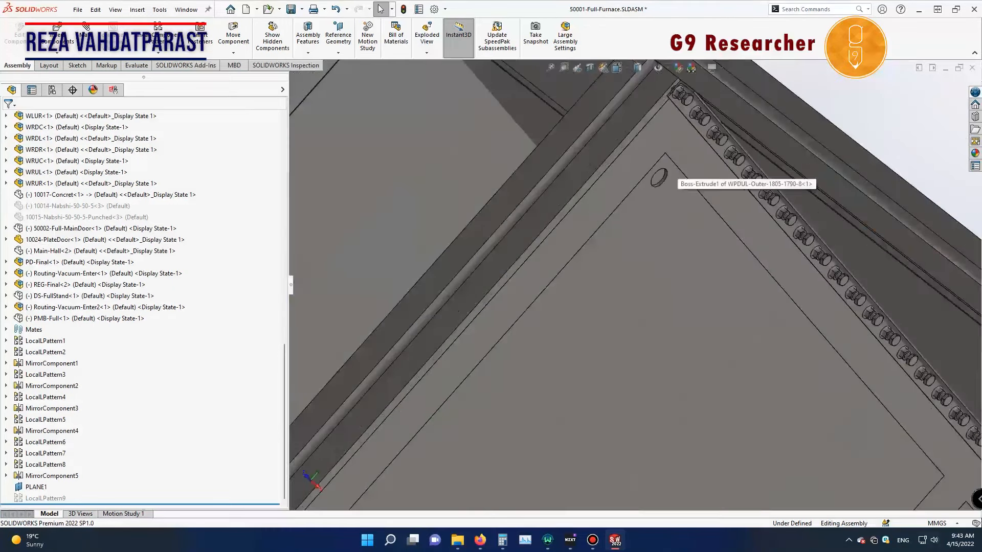
scroll(665, 179, up, 10)
middle_drag(660, 192, 675, 128)
scroll(660, 307, down, 7)
click(676, 267)
click(71, 453)
click(90, 419)
scroll(476, 461, up, 8)
mouse_move(476, 460)
middle_down()
mouse_move(478, 493)
mouse_move(499, 414)
middle_up()
key(ctrl+space)
click(504, 404)
scroll(657, 403, down, 8)
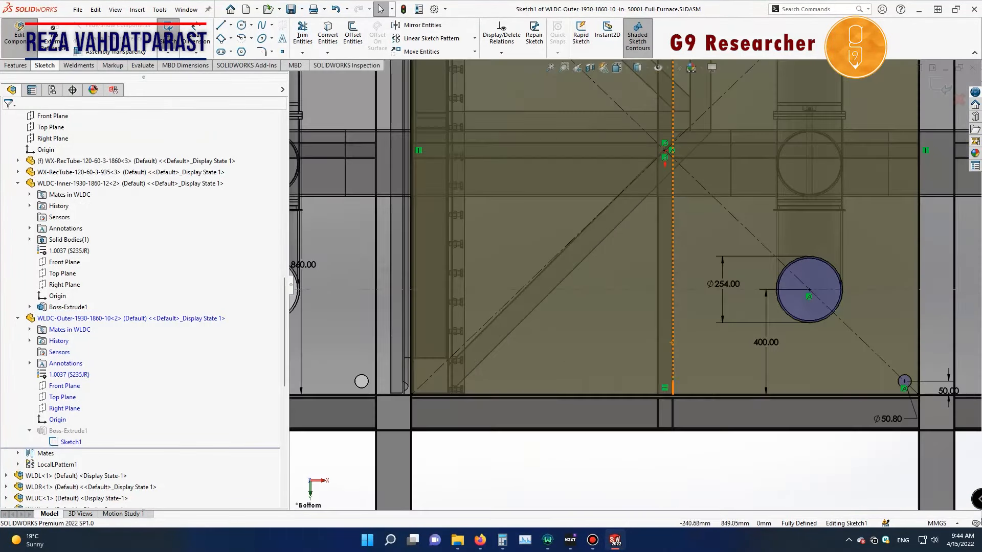
Step: Draw a circle on the panel's diagonal construction line, on the opposite side from the 254 mm hole, and set its diameter to 50.8 mm
right_drag(500, 308, 501, 386)
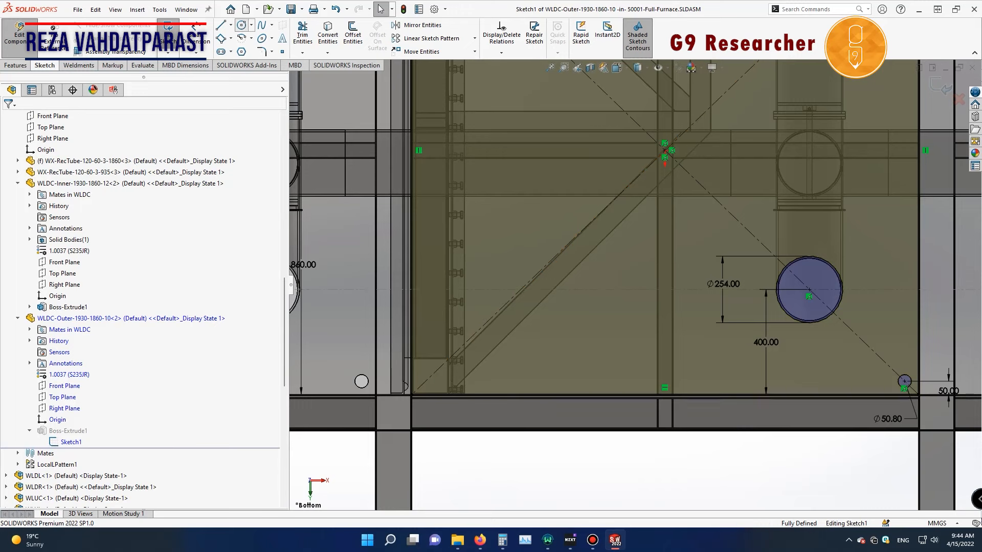
click(502, 308)
click(508, 295)
right_drag(508, 284, 507, 253)
click(504, 294)
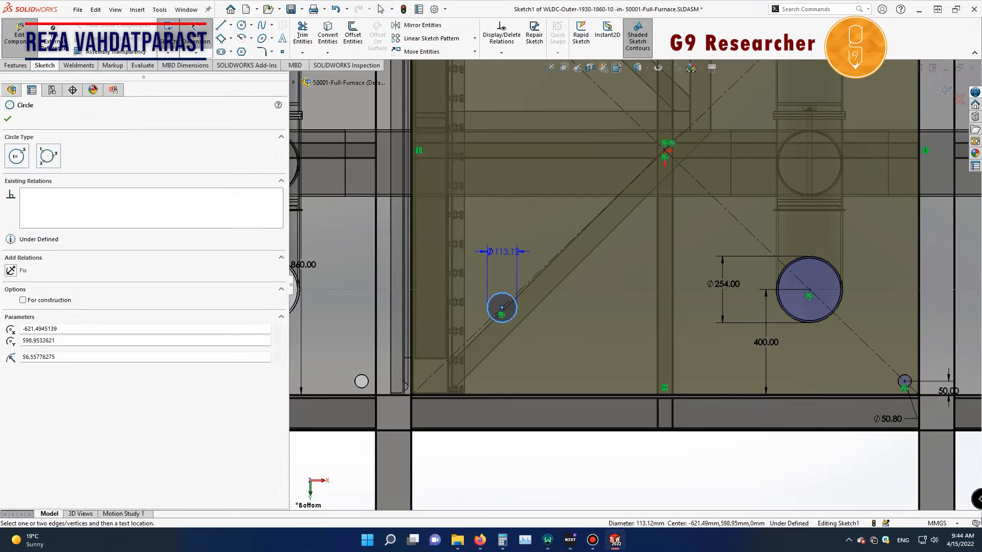
click(503, 252)
text(50.8)
key(Return)
Step: Check the new circle's position against the neighbouring holes, exit the sketch, and return to the furnace assembly
click(502, 308)
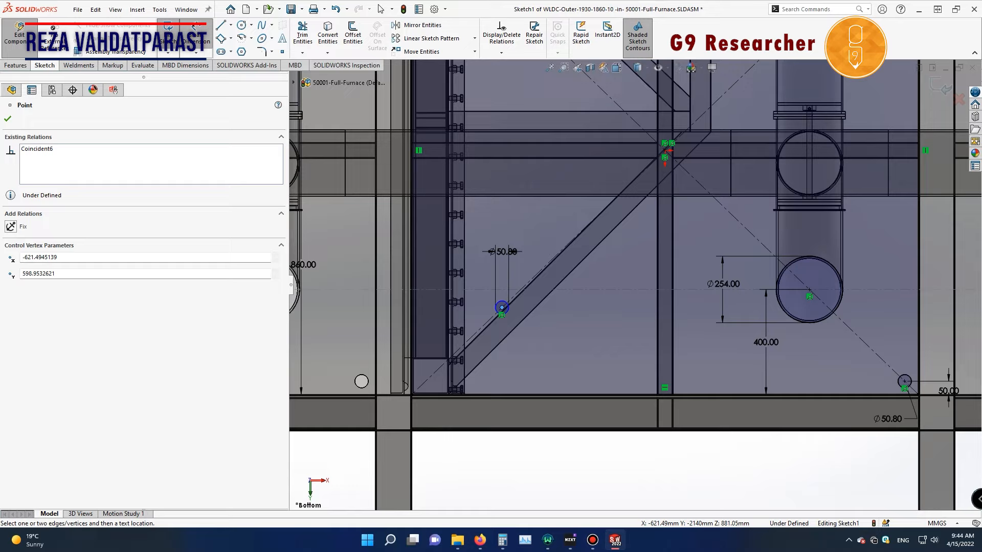
scroll(511, 317, down, 4)
scroll(639, 256, up, 1)
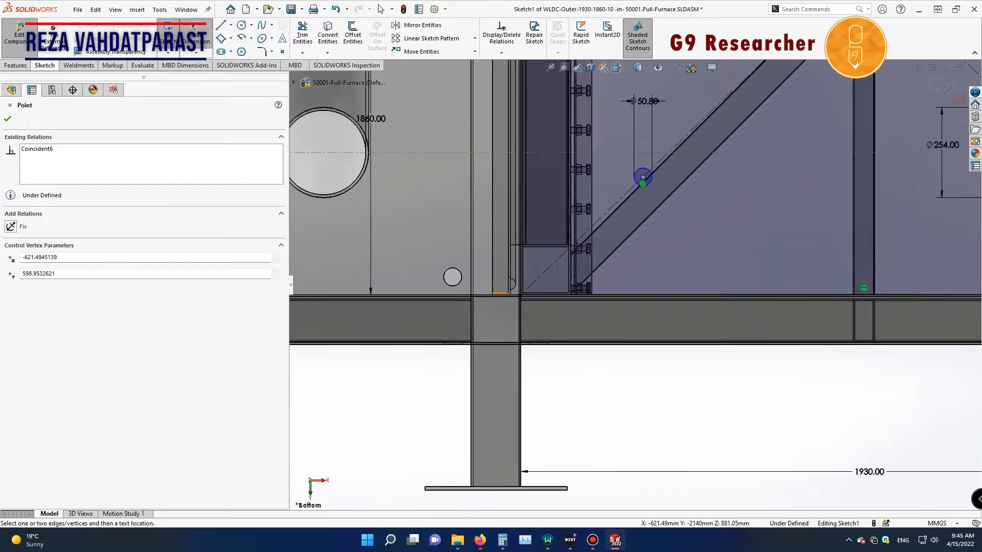
scroll(643, 285, down, 3)
scroll(310, 253, up, 10)
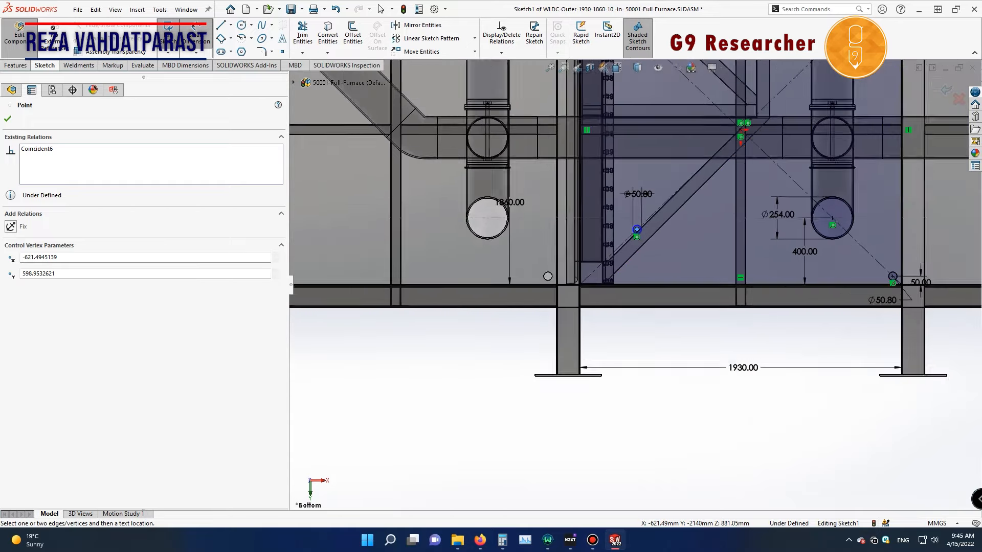
click(942, 87)
scroll(946, 89, up, 2)
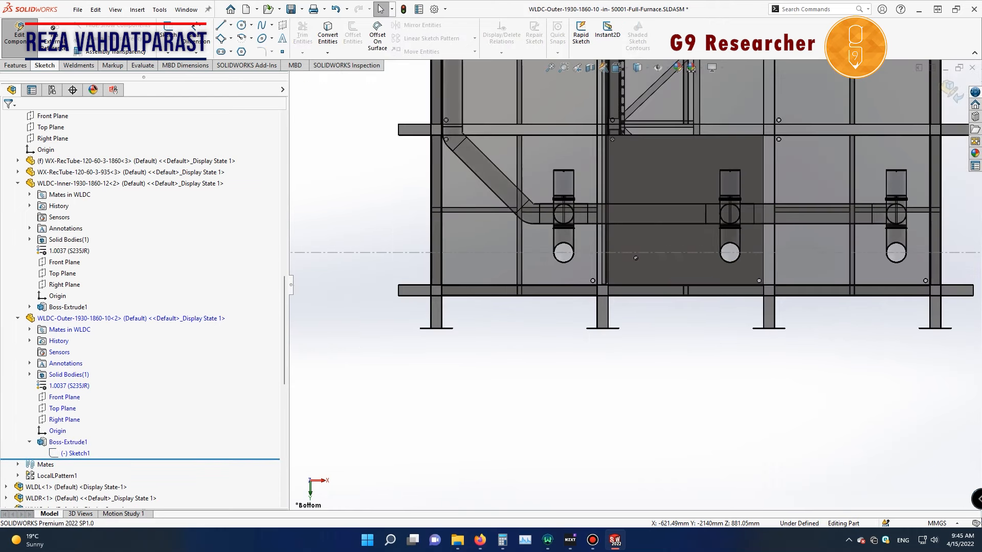
click(950, 91)
Step: Open the WLDC subassembly in its own window
click(130, 318)
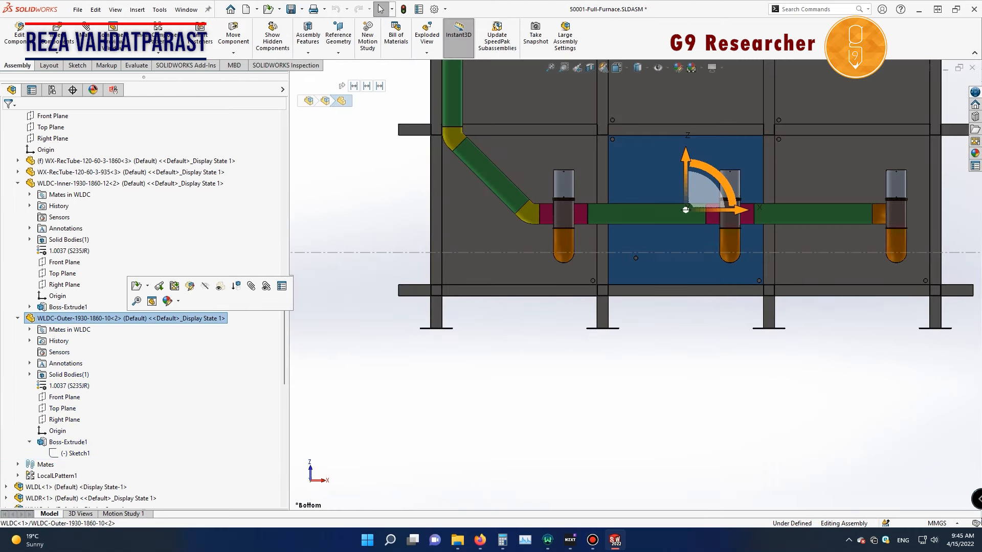
click(91, 183)
scroll(87, 177, up, 3)
click(78, 162)
click(94, 128)
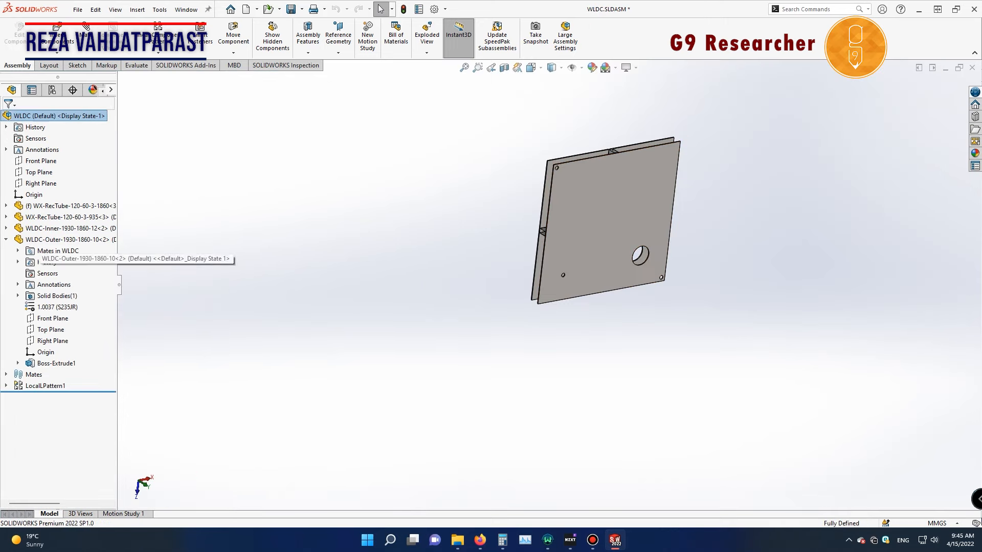
Step: In Sketch1 of the outer panel, dimension the new 50.8 mm hole's centre 300 mm from the nearest horizontal edge and exit the sketch
click(64, 375)
click(205, 103)
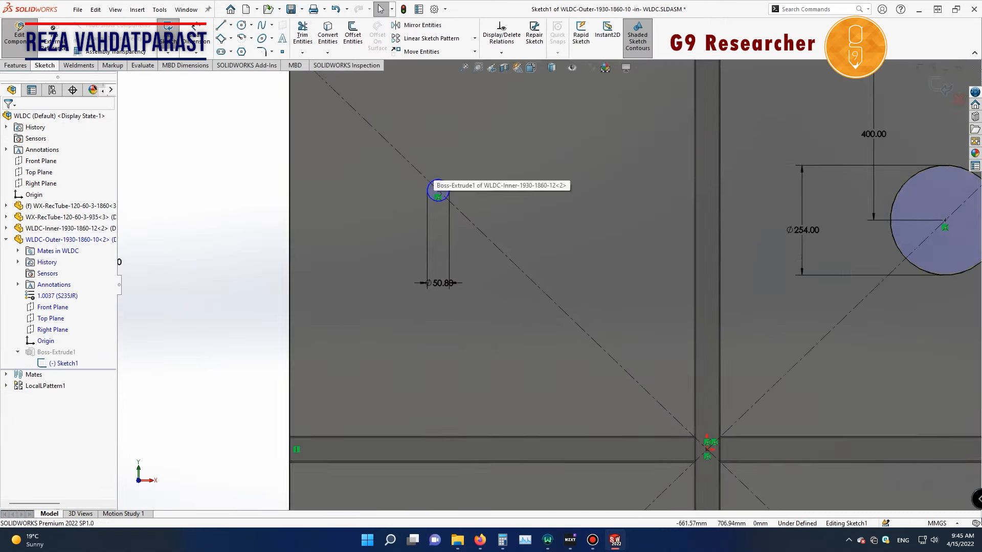
scroll(439, 197, up, 2)
click(472, 220)
click(487, 119)
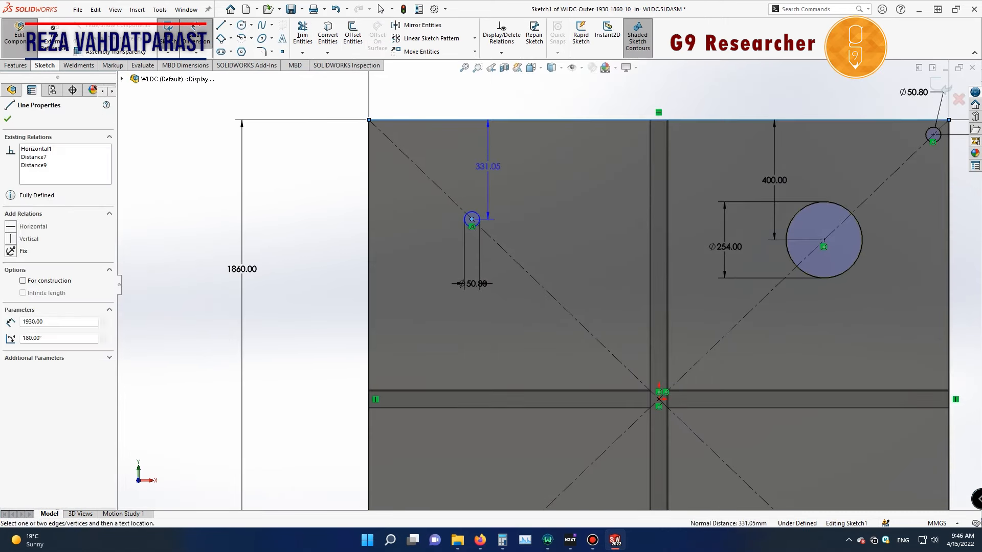
click(500, 167)
text(300)
key(Return)
click(941, 87)
mouse_move(542, 245)
middle_down()
mouse_move(634, 153)
mouse_move(562, 286)
middle_up()
click(56, 228)
click(6, 228)
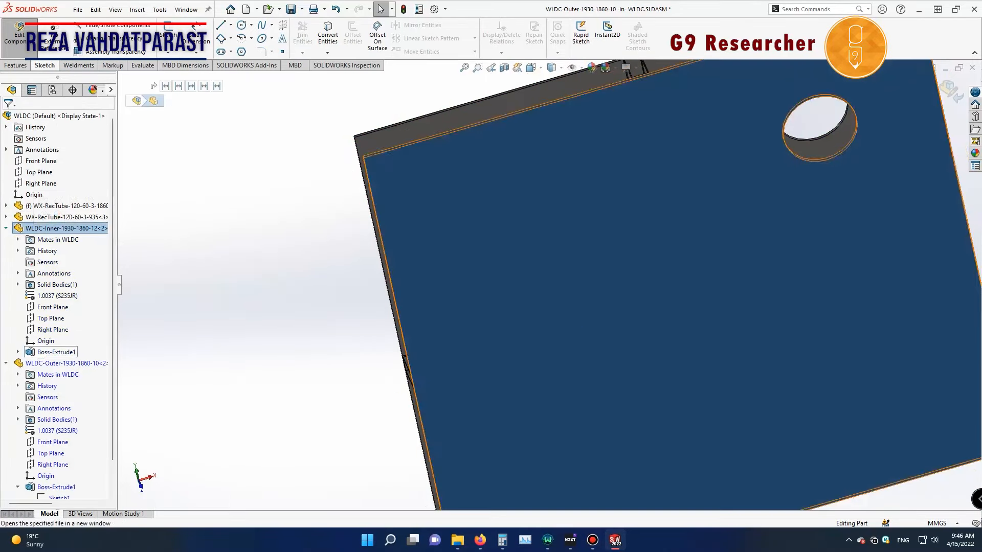
click(56, 352)
click(69, 325)
click(242, 25)
click(436, 176)
click(438, 193)
click(196, 34)
click(464, 153)
text(50.8)
key(Return)
Step: Dimension the inner panel's new circle centre 300 mm from the nearest horizontal edge and exit the sketch
click(436, 176)
click(438, 128)
text(300)
key(Return)
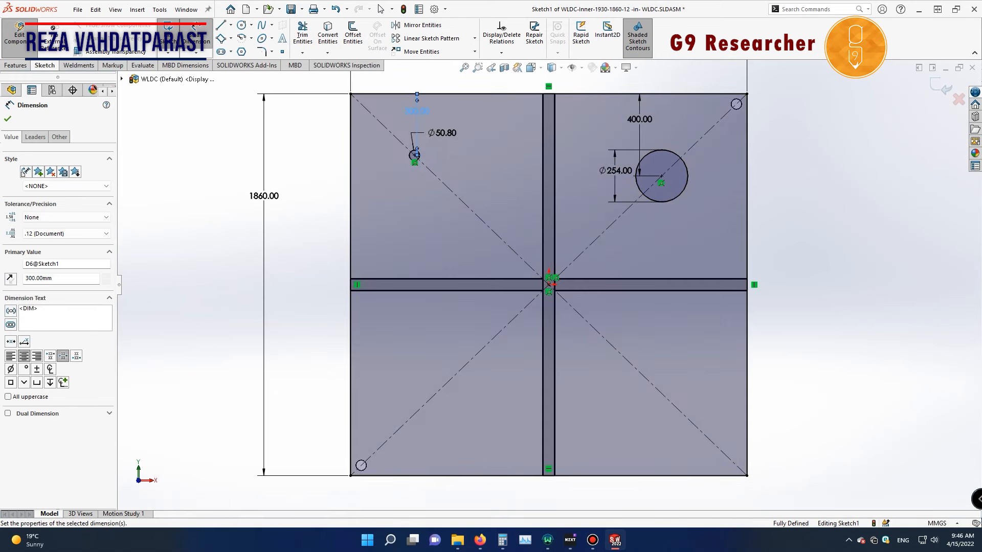
click(944, 88)
Step: Finish editing the inner panel, save and close the WLDC subassembly, and return to the furnace assembly
click(947, 89)
click(291, 10)
key(Return)
click(972, 68)
click(169, 80)
Step: Inspect the alignment of the small hole through the WLDC panels and highlight the outer panel's Sketch1
scroll(634, 271, down, 7)
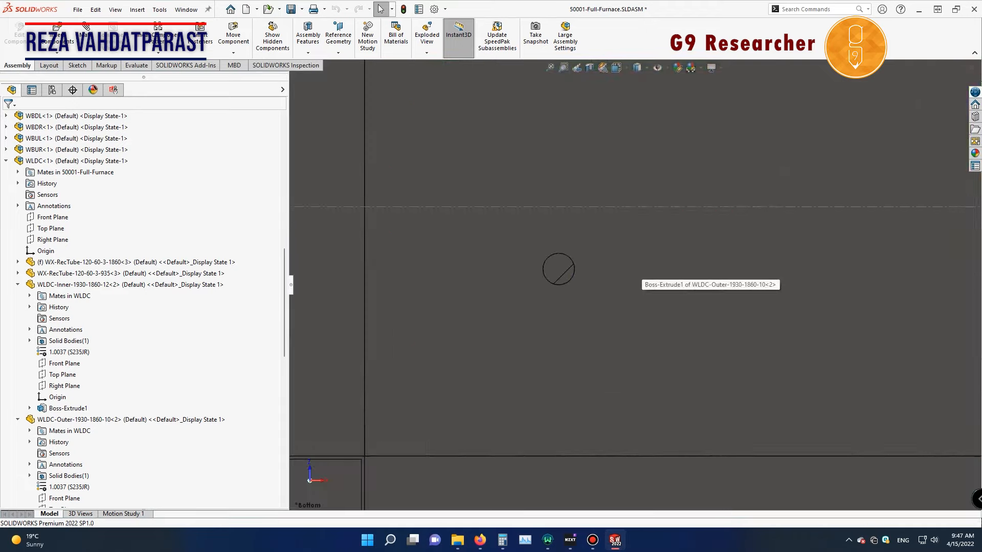
click(603, 276)
scroll(603, 276, down, 1)
scroll(612, 265, down, 3)
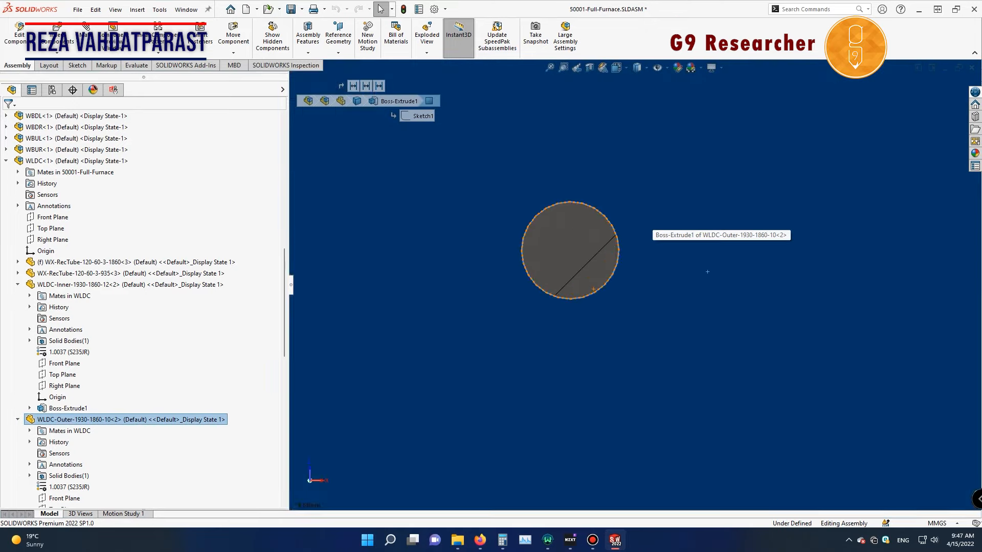
scroll(639, 276, up, 6)
scroll(66, 441, down, 4)
click(30, 409)
click(68, 420)
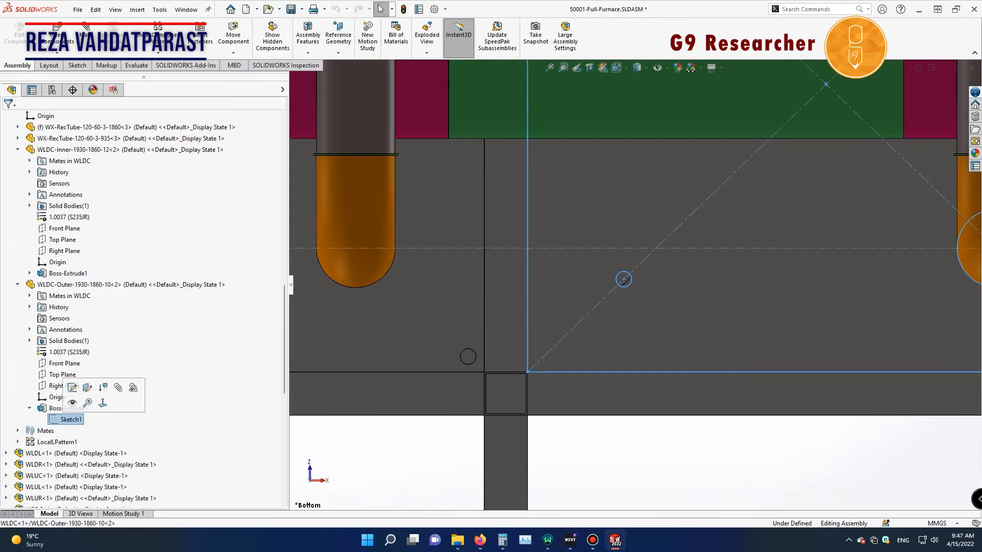
Step: Examine the small hole's location relative to the valve piping and support legs along the furnace's side wall
middle_drag(706, 309, 798, 353)
scroll(798, 353, down, 6)
scroll(635, 285, up, 10)
click(650, 240)
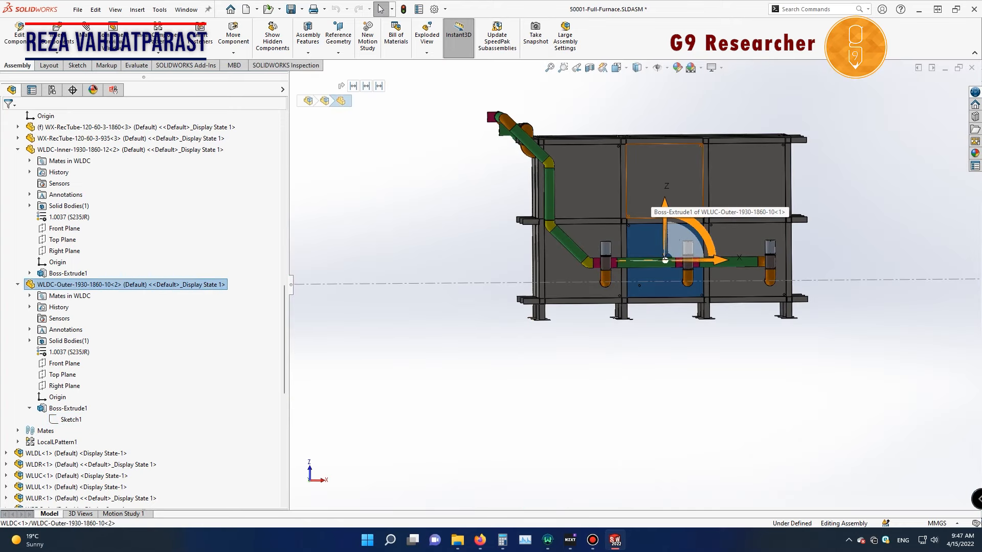
scroll(665, 260, down, 5)
scroll(670, 271, up, 4)
scroll(679, 295, down, 5)
scroll(831, 287, up, 5)
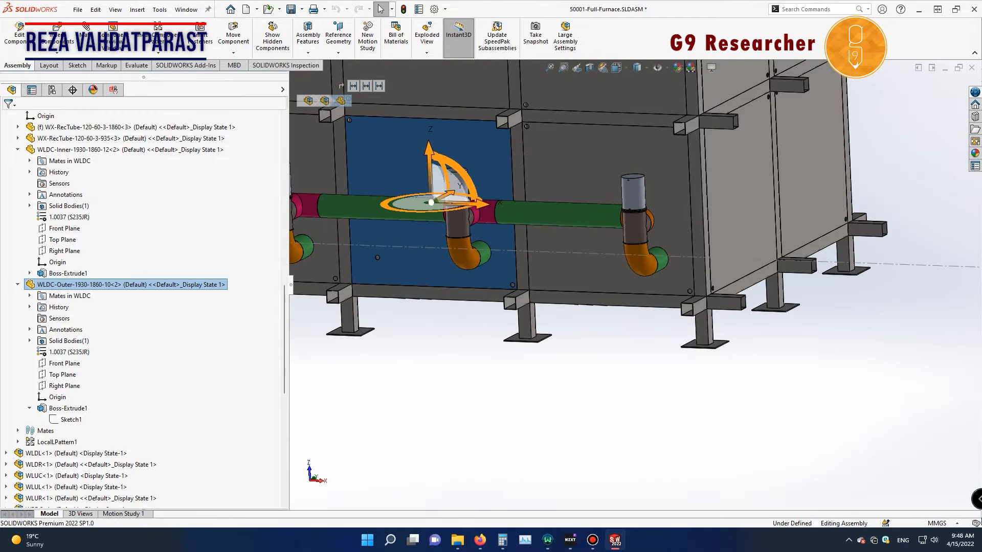
scroll(683, 290, up, 3)
scroll(493, 285, down, 4)
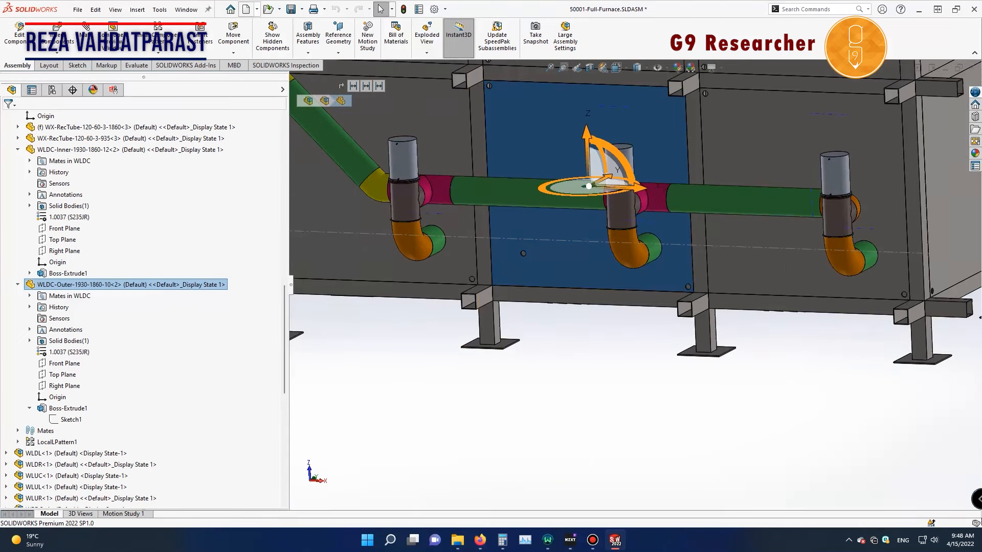
scroll(629, 285, up, 6)
scroll(660, 256, down, 6)
scroll(706, 368, up, 4)
scroll(826, 401, down, 5)
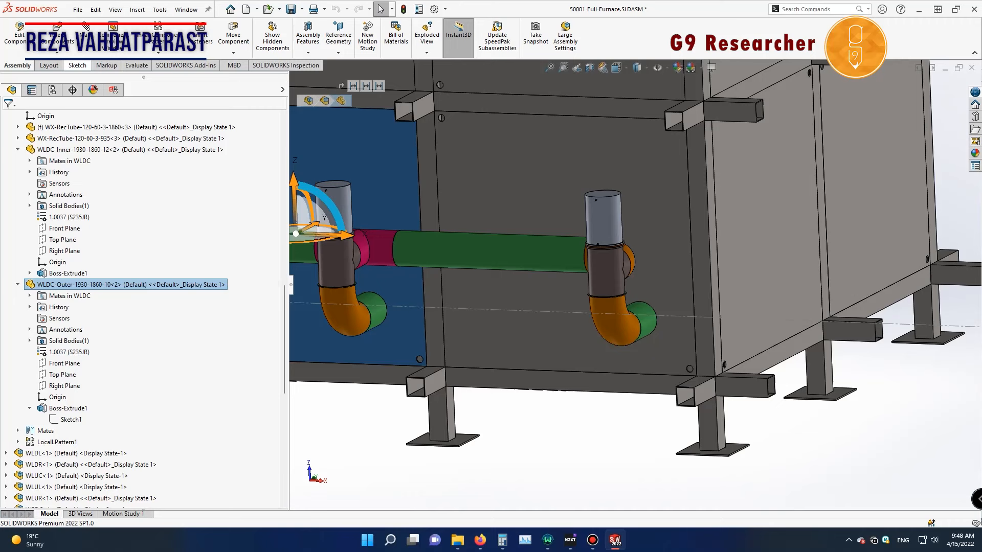
Step: Open the PMB-Full assembly file
click(269, 9)
click(299, 158)
double_click(230, 242)
double_click(222, 227)
double_click(220, 212)
Step: Examine the loose elbow beside the corner pipe loop in the PMB-Full piping
scroll(512, 399, down, 7)
middle_drag(660, 287, 604, 302)
ctrl+middle_drag(512, 347, 804, 241)
scroll(572, 299, up, 4)
scroll(572, 299, down, 5)
scroll(627, 300, up, 7)
scroll(627, 301, down, 7)
scroll(635, 300, up, 2)
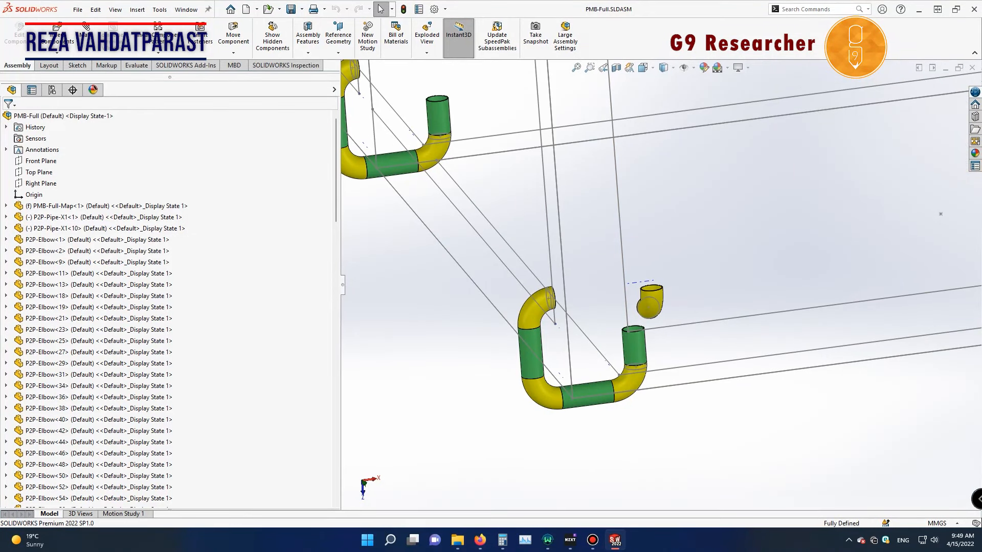
scroll(660, 286, up, 3)
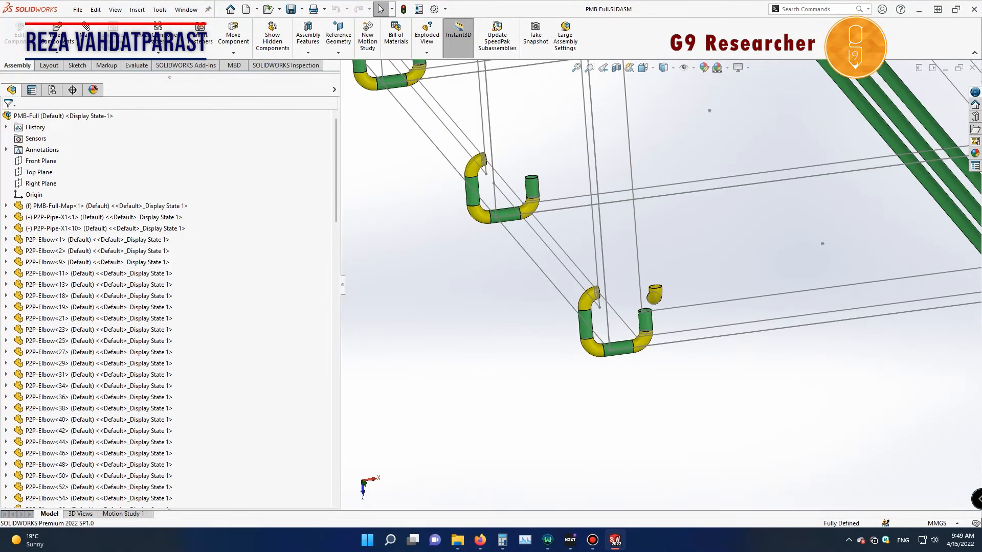
Step: Create a new part document
key(ctrl+n)
key(Return)
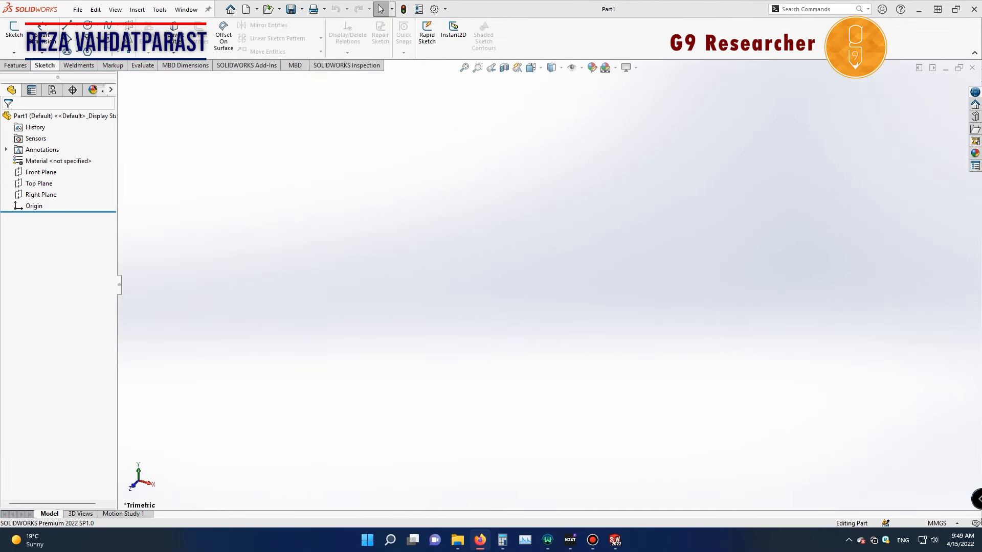
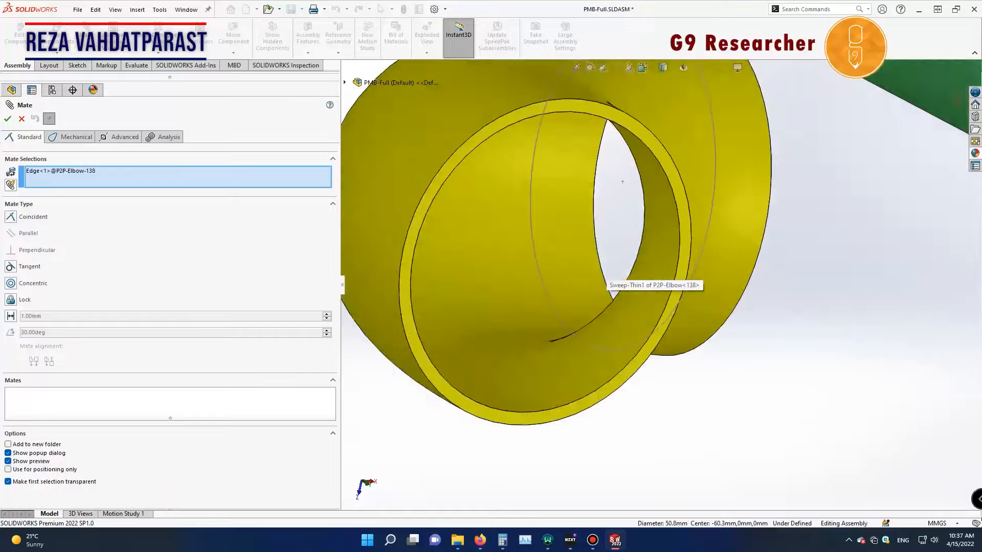
Step: Mate the circular edge of elbow P2P-Elbow<138> concentric with P2P-Elbow<136>
click(660, 282)
scroll(660, 282, up, 7)
click(810, 320)
scroll(661, 287, up, 9)
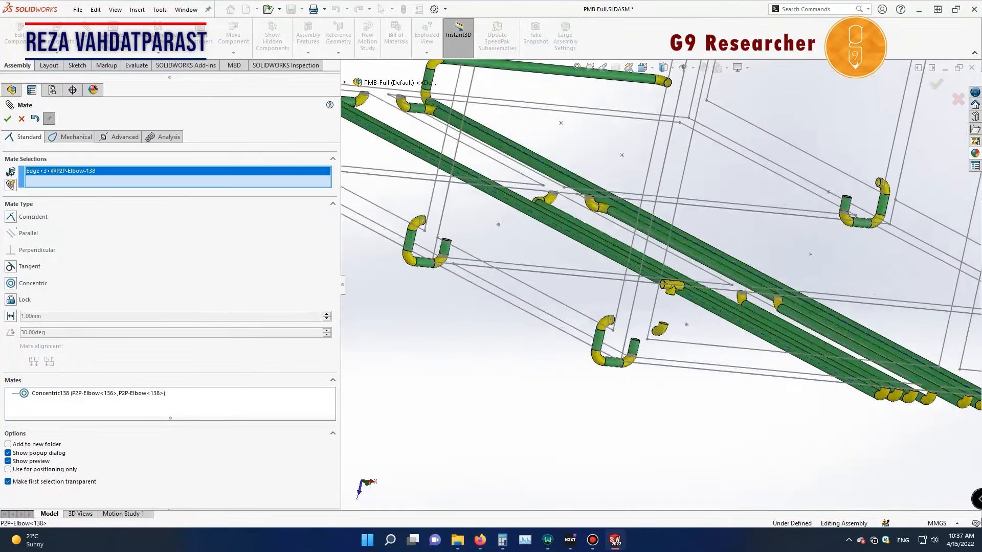
Step: Mate the free end of P2P-Elbow<138> concentric with the open end of the P2P-3Cross tee and close the Mate command
scroll(659, 289, down, 12)
click(680, 341)
scroll(680, 340, up, 9)
scroll(680, 340, up, 5)
middle_drag(680, 340, 634, 342)
scroll(512, 328, down, 4)
click(719, 354)
scroll(742, 388, up, 4)
scroll(767, 420, down, 7)
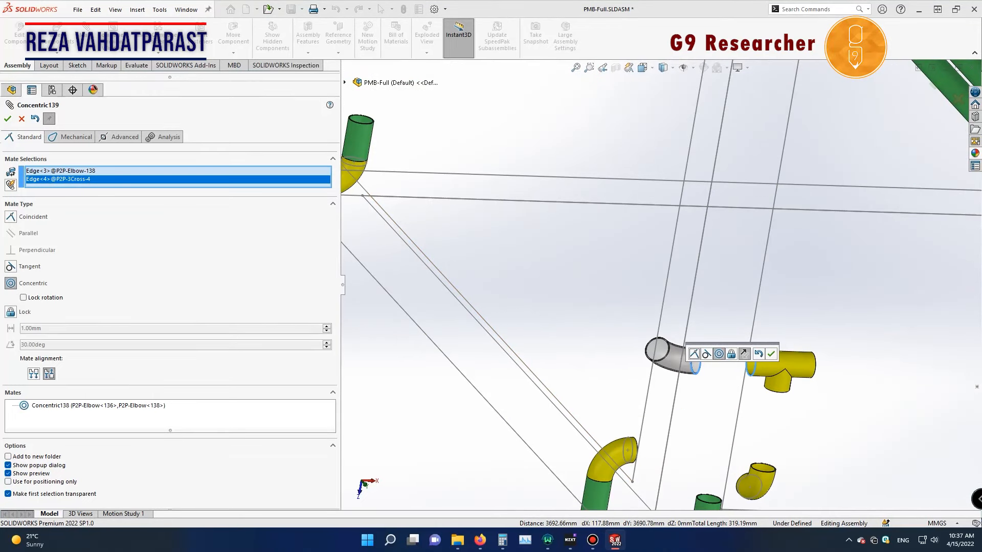
key(Return)
key(Escape)
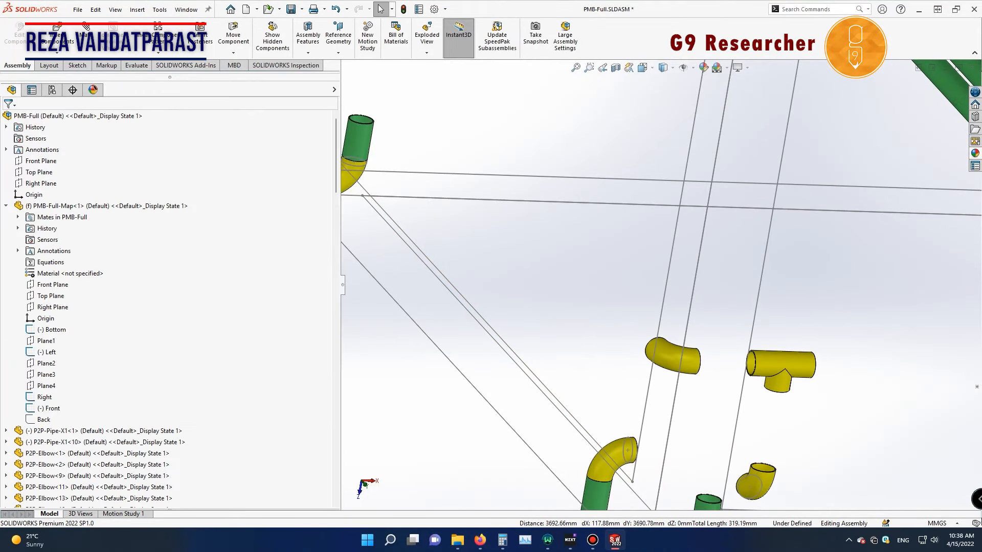
Step: Save the PMB-Full assembly and switch back to the 50001-Full-Furnace assembly
click(291, 9)
click(205, 158)
click(537, 481)
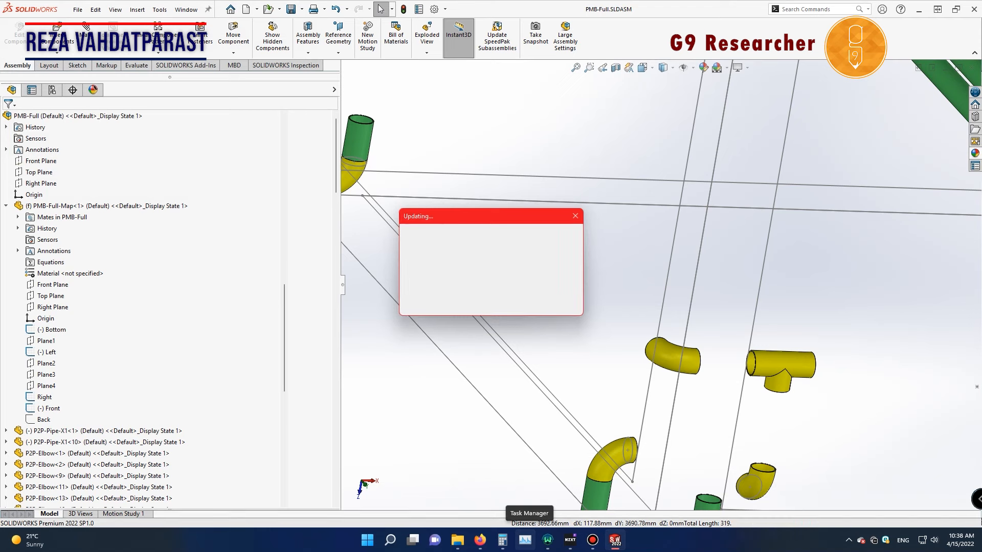
click(79, 399)
scroll(637, 178, down, 5)
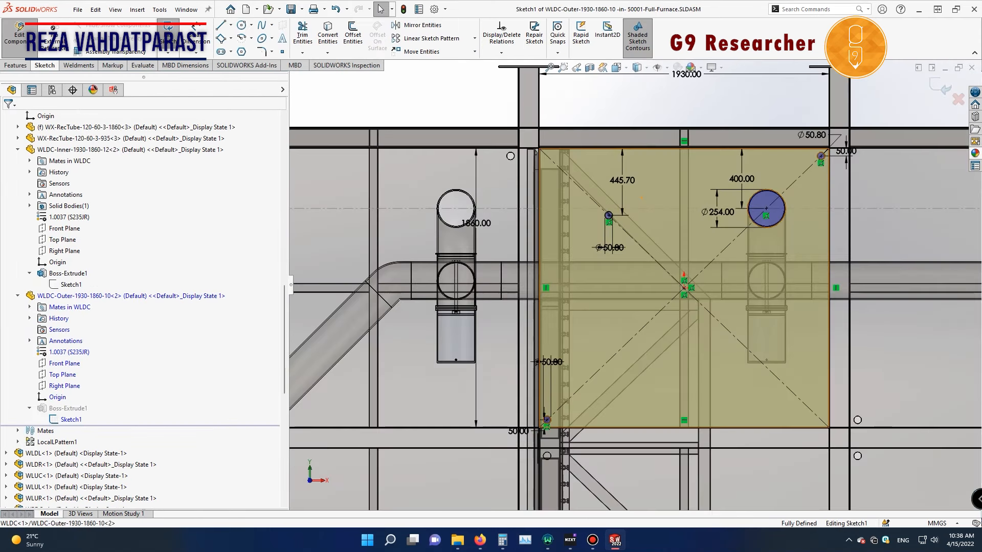
double_click(621, 179)
text(331.1)
key(Return)
key(Escape)
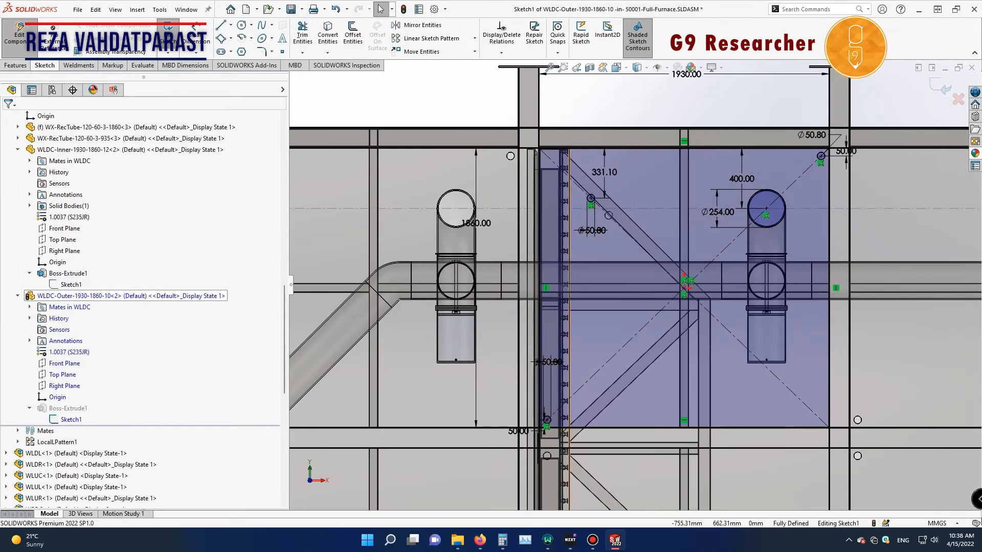
click(943, 88)
click(71, 284)
click(79, 265)
scroll(641, 178, down, 4)
double_click(623, 174)
text(331.1)
key(Return)
click(942, 88)
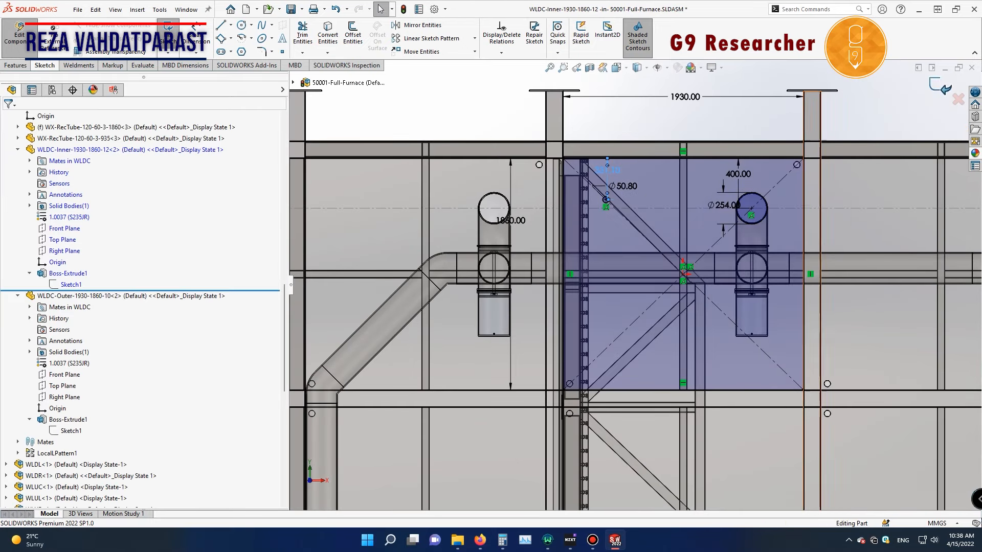
Step: Finish editing the WLDC-Inner panel and save the full-furnace assembly with all its modified documents
click(950, 90)
click(950, 90)
key(ctrl+s)
click(204, 158)
scroll(640, 286, up, 8)
middle_drag(639, 286, 629, 389)
scroll(628, 390, down, 7)
mouse_move(691, 344)
middle_down()
mouse_move(639, 317)
mouse_move(701, 352)
middle_up()
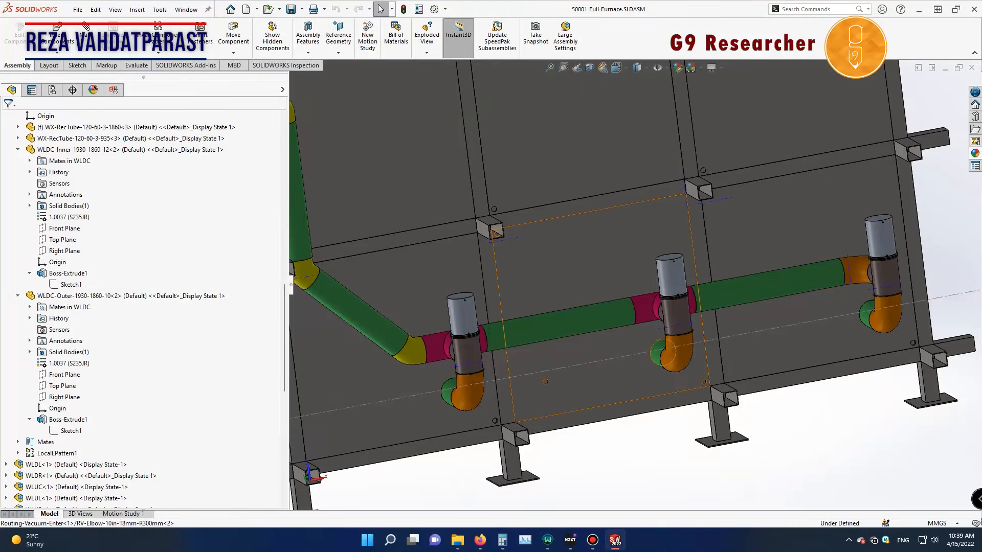
scroll(660, 327, up, 3)
click(71, 431)
click(82, 400)
scroll(609, 190, down, 8)
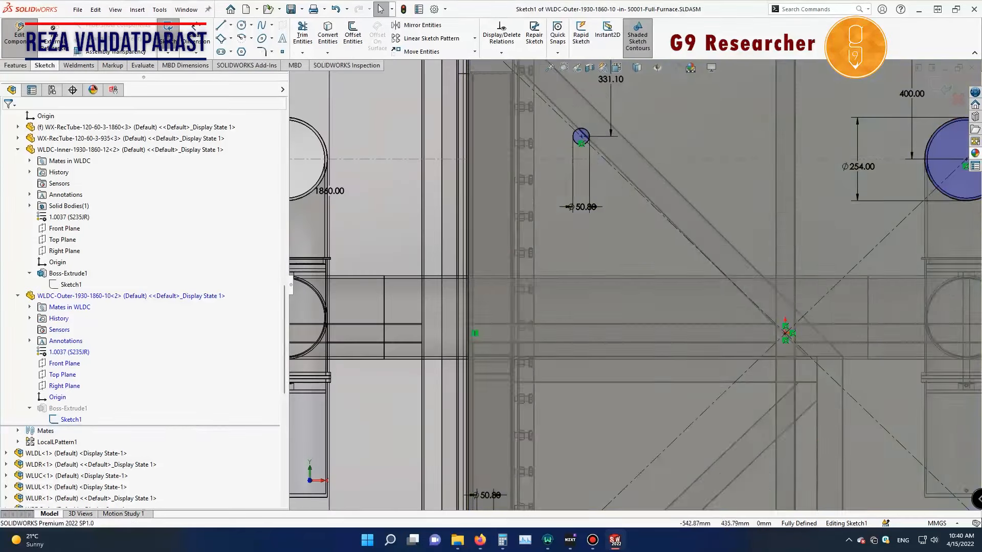
Step: Try to set the small hole's distance from the horizontal edge to 25 mm and rebuild the outer panel
double_click(610, 80)
text(200)
key(Return)
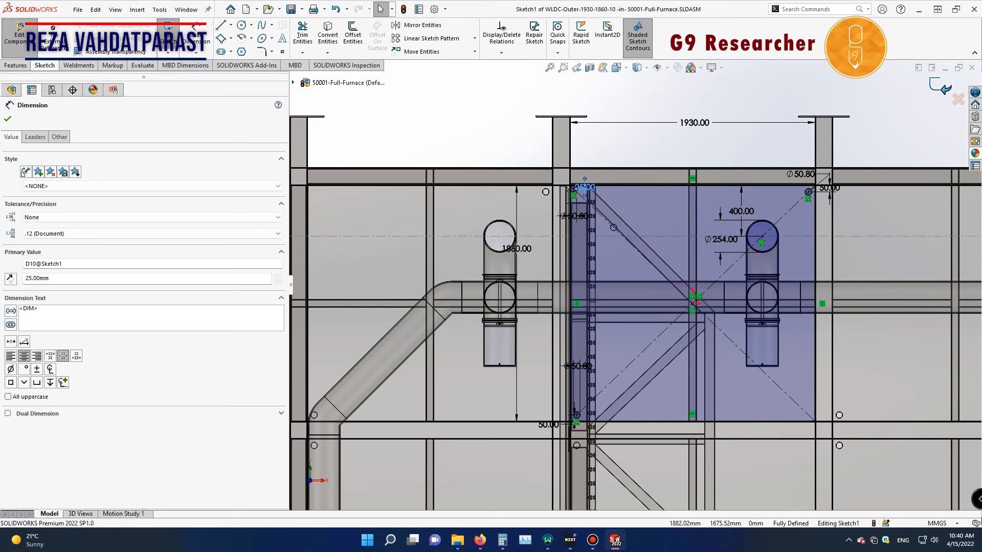
key(ctrl+b)
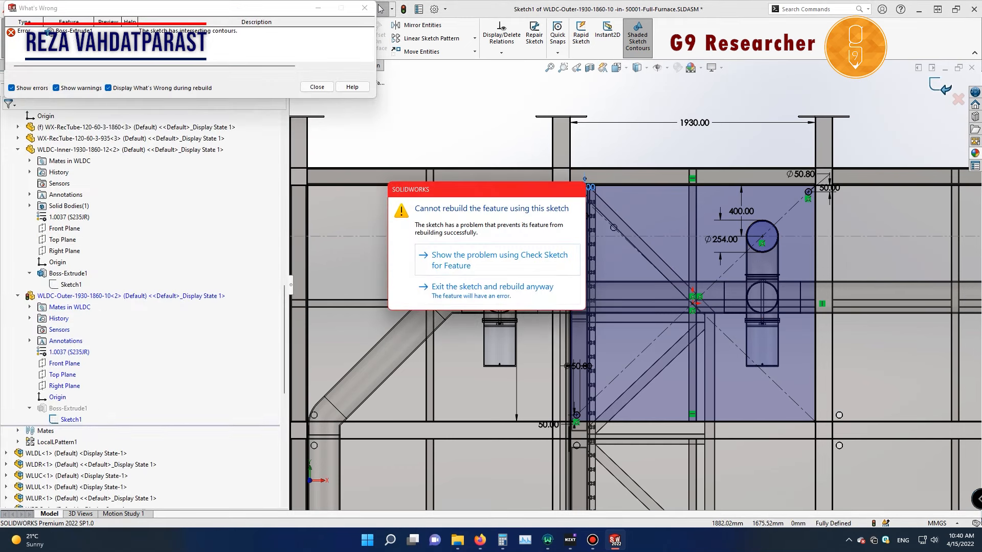
key(Return)
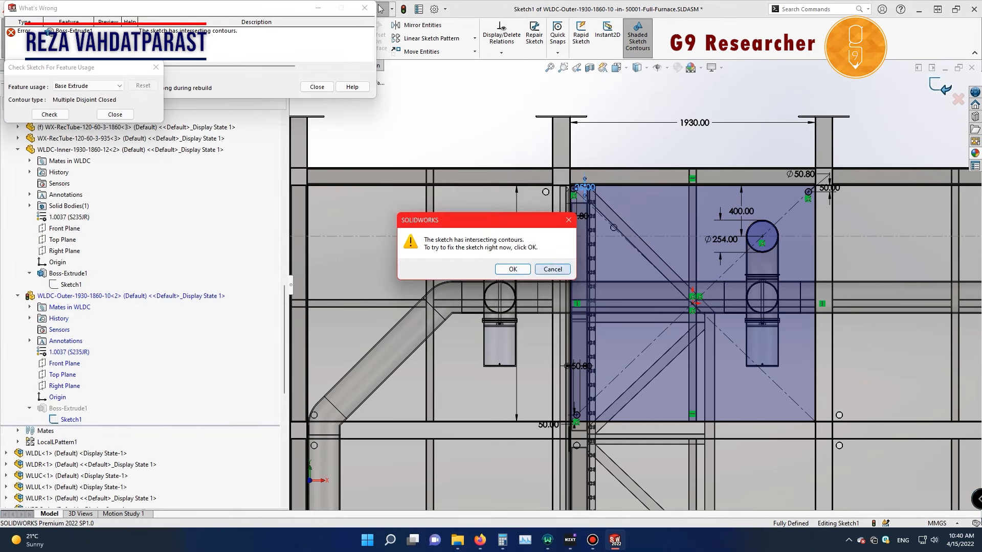
key(Return)
Step: Set the WLDC-Outer small hole's distance from the horizontal edge to 250 mm and exit the sketch
double_click(627, 170)
text(250)
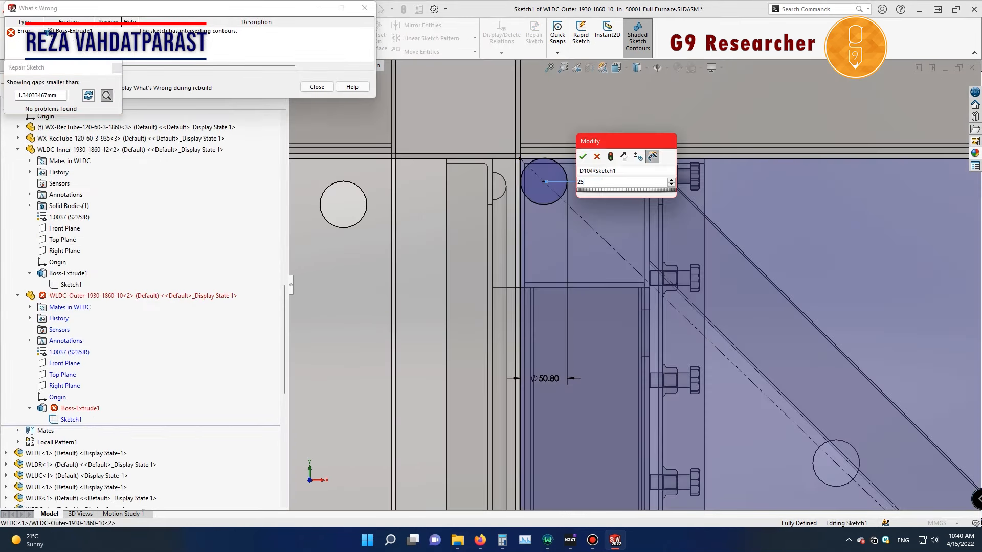
key(Return)
click(940, 87)
scroll(747, 272, up, 4)
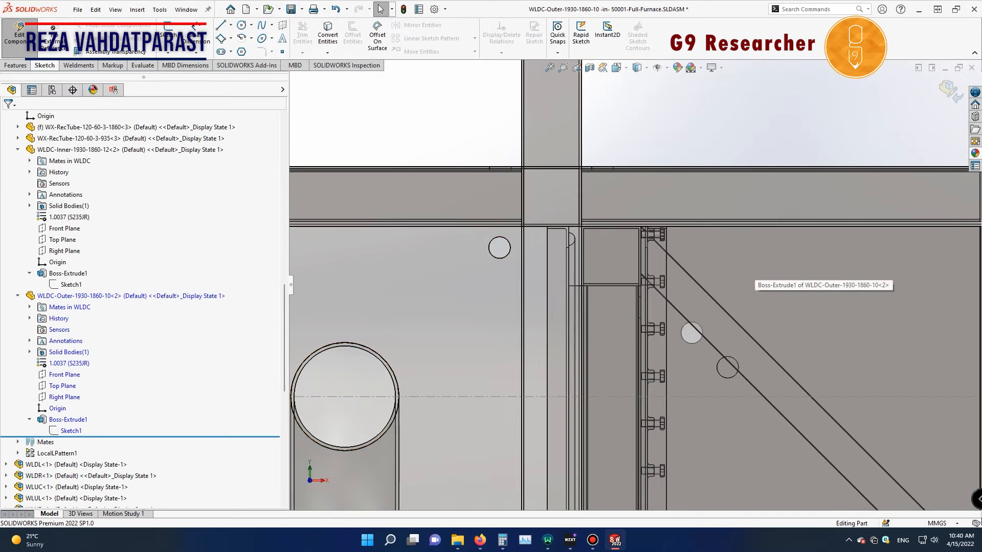
click(91, 257)
double_click(616, 171)
text(250)
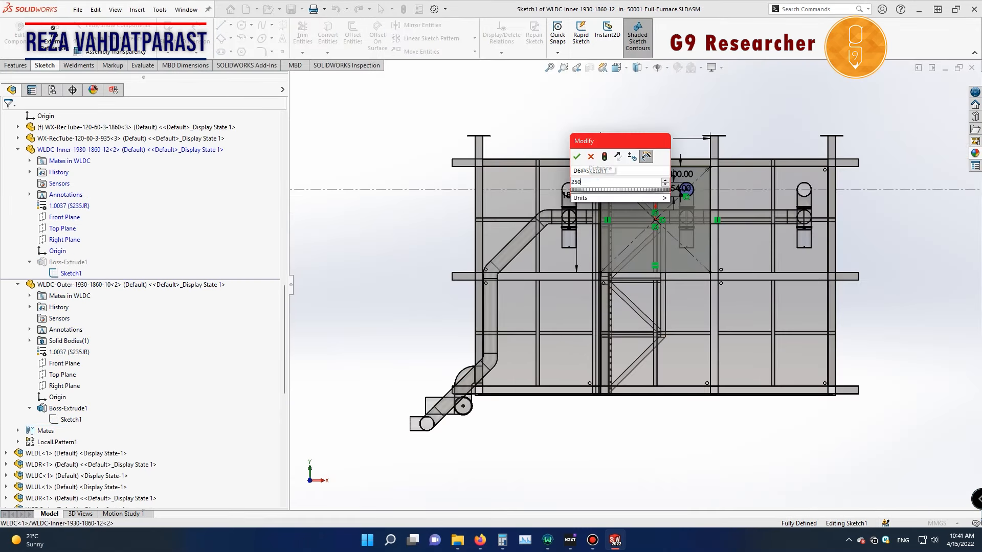
key(Return)
click(940, 87)
click(940, 87)
Step: Examine the repositioned small hole in the WLDC panels relative to the vacuum piping and the frame
middle_drag(665, 256, 691, 123)
middle_drag(690, 286, 660, 260)
scroll(634, 348, down, 6)
scroll(633, 287, up, 2)
middle_drag(731, 307, 680, 286)
scroll(568, 353, down, 7)
middle_drag(571, 353, 634, 287)
scroll(642, 282, up, 5)
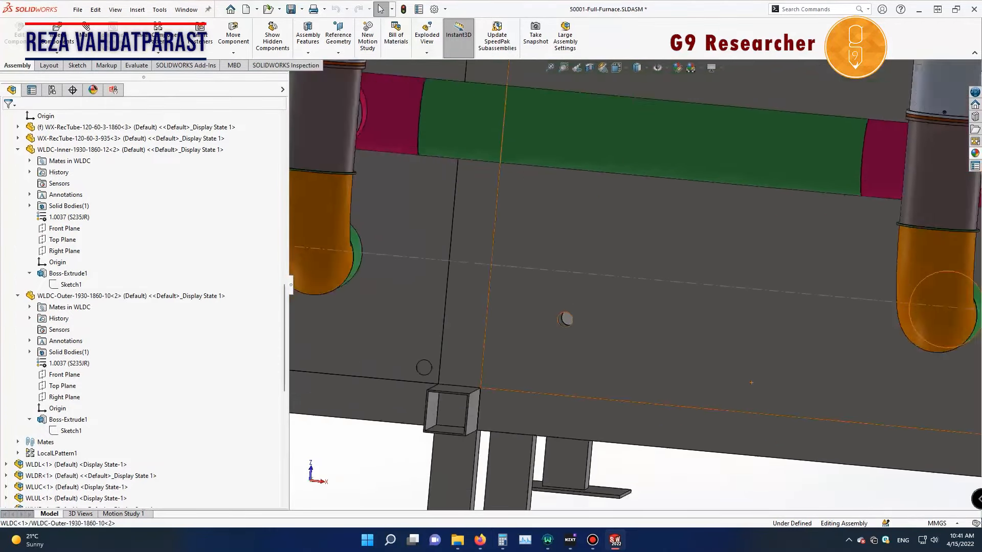
scroll(638, 291, down, 2)
click(935, 321)
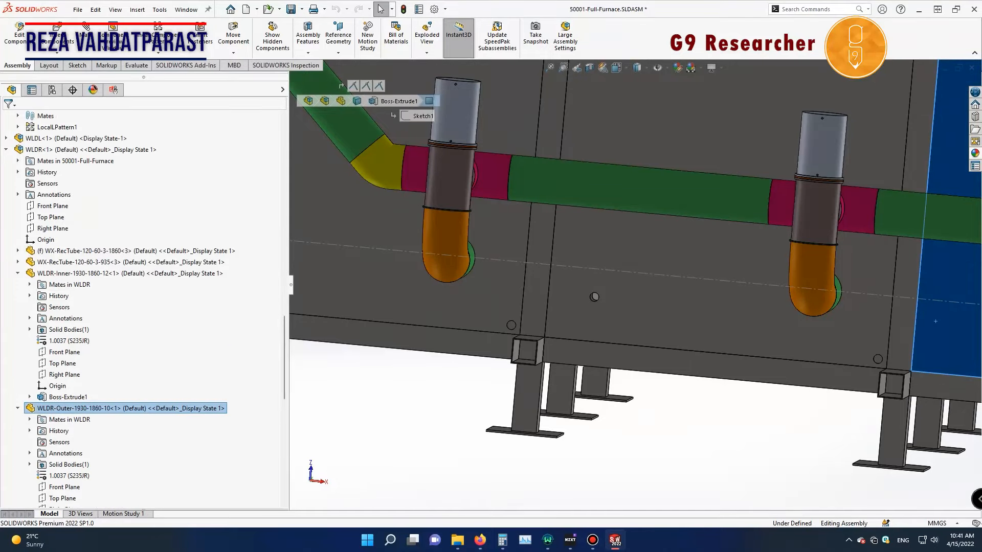
click(422, 116)
click(433, 93)
scroll(736, 194, down, 3)
scroll(664, 166, up, 5)
middle_drag(665, 166, 698, 307)
click(616, 67)
click(633, 106)
scroll(760, 410, down, 4)
Step: Draw a circle centred on the WLDR-Outer panel's free diagonal near its corner, and return to the assembly
click(241, 25)
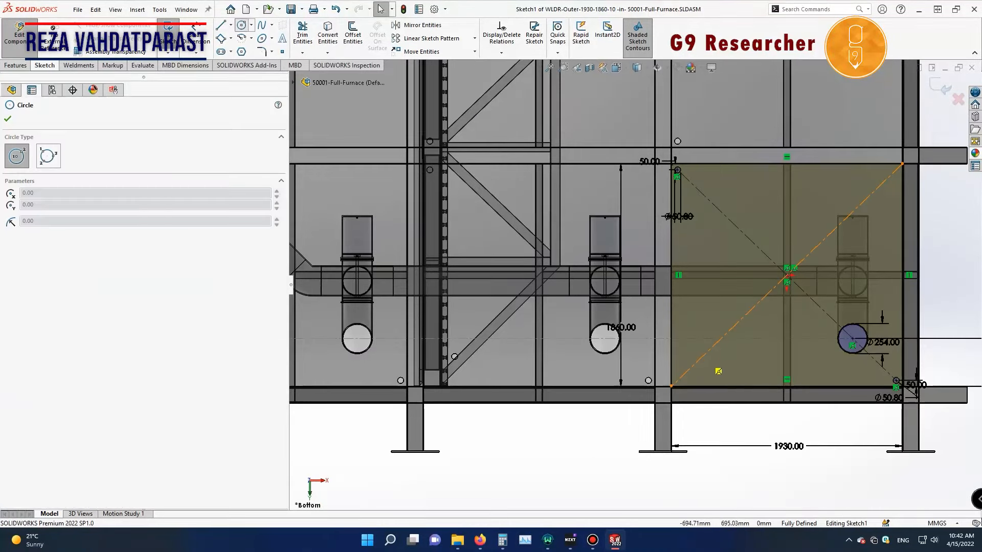
click(711, 348)
click(723, 354)
click(940, 87)
click(940, 87)
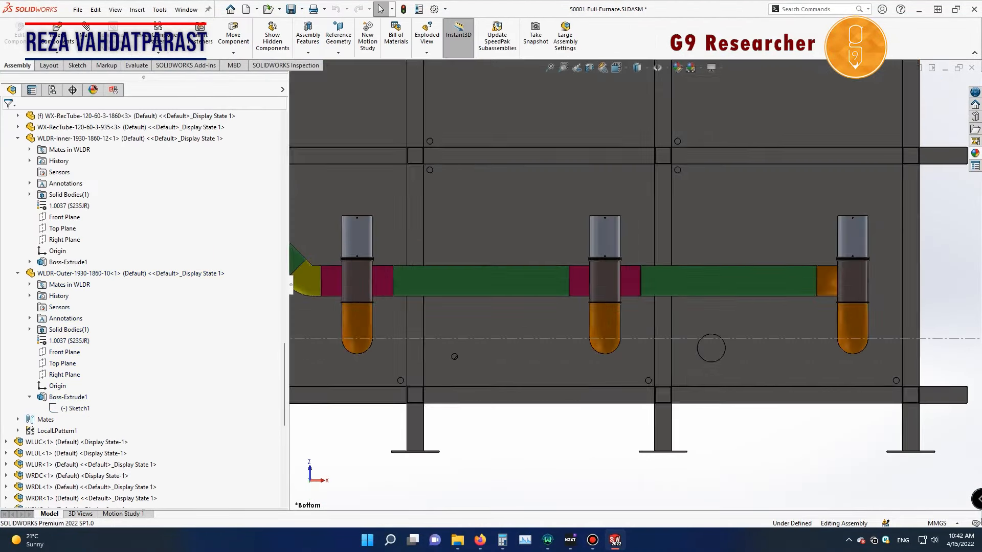
scroll(635, 284, up, 5)
mouse_move(440, 220)
middle_down()
mouse_move(629, 195)
mouse_move(628, 217)
middle_up()
click(512, 325)
scroll(77, 410, down, 5)
click(18, 307)
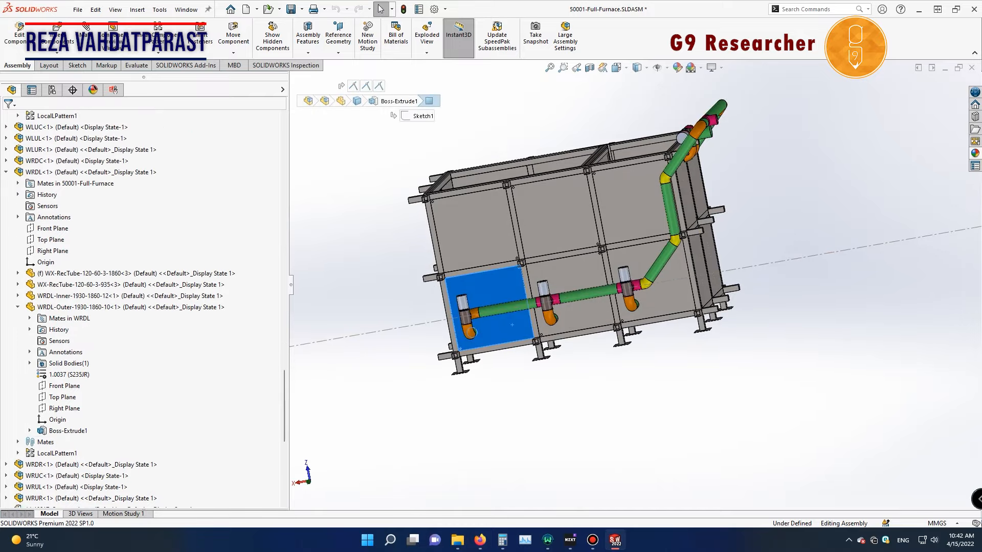
mouse_move(690, 286)
middle_down()
mouse_move(613, 302)
mouse_move(491, 291)
middle_up()
click(616, 67)
click(532, 348)
scroll(521, 401, down, 5)
click(242, 25)
click(544, 349)
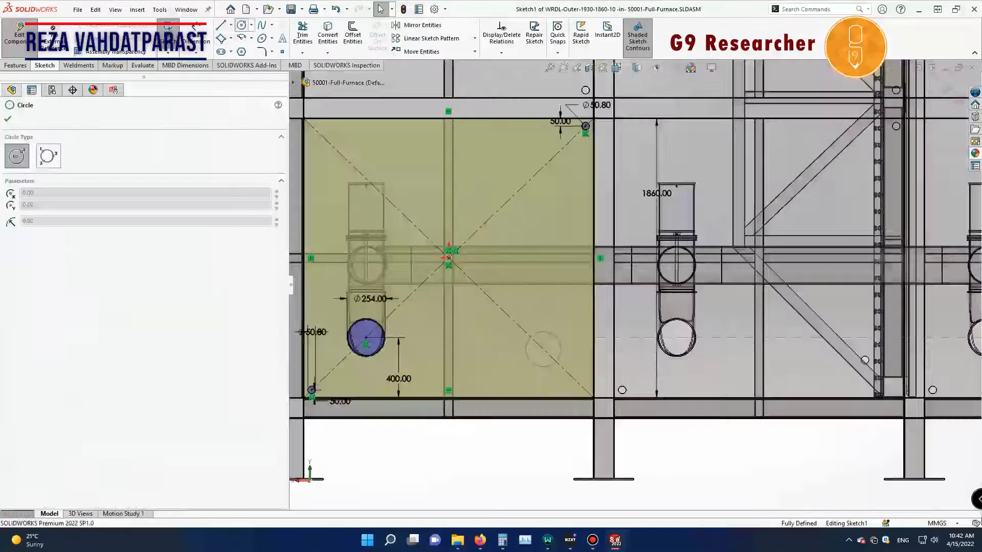
key(Escape)
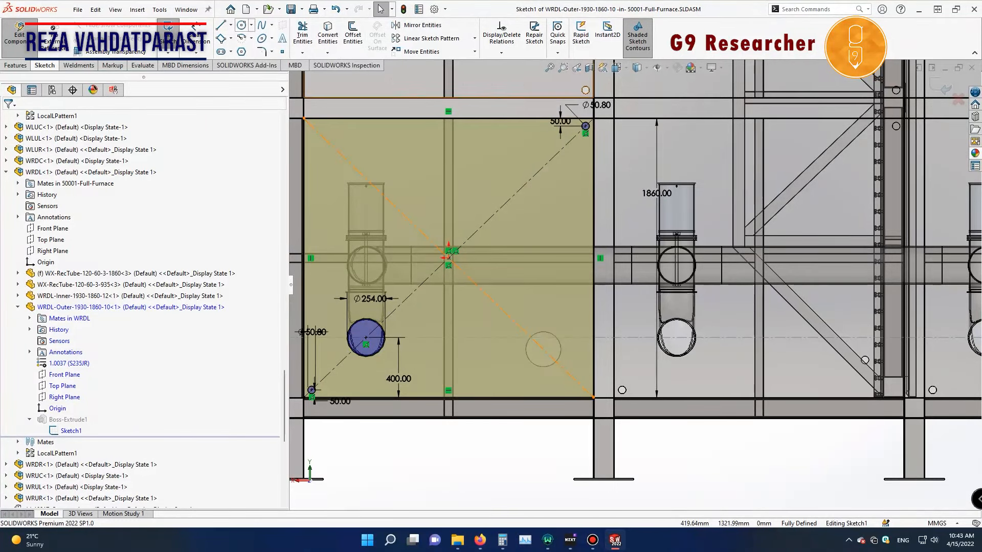
Step: Draw a circle of about 255 mm radius centred on the WRDL-Outer panel's free diagonal and return to the assembly
click(520, 327)
click(241, 25)
click(517, 324)
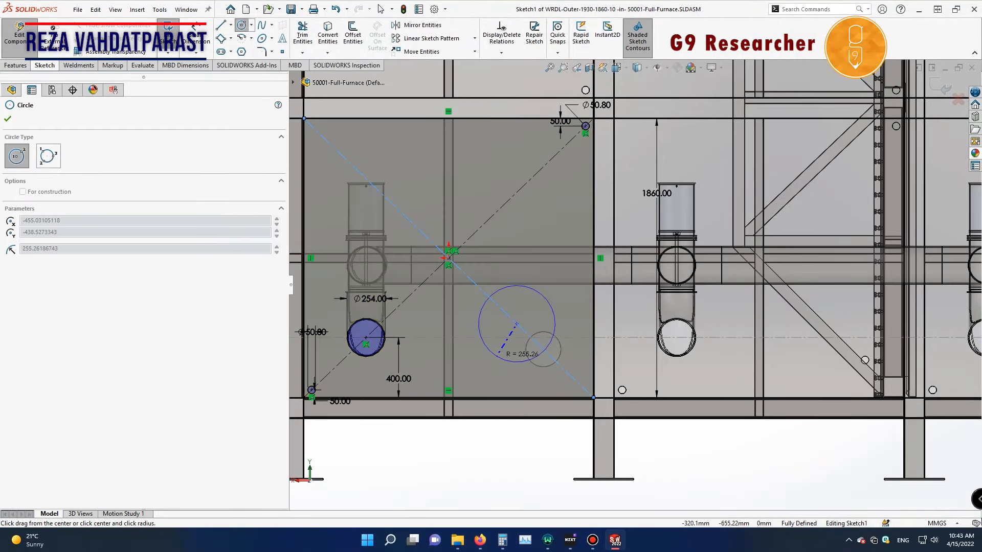
click(501, 359)
scroll(502, 359, up, 5)
click(940, 88)
click(950, 90)
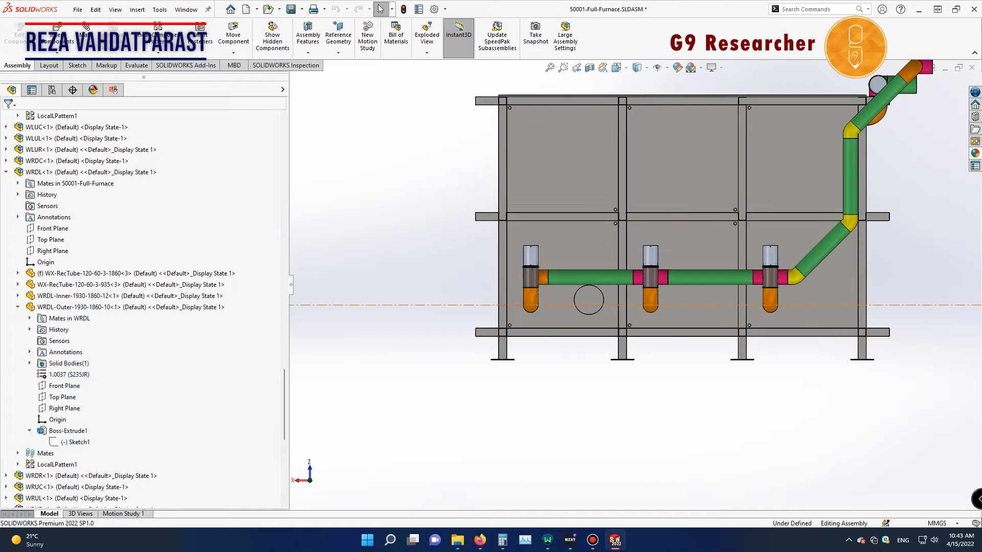
click(30, 420)
click(71, 430)
click(70, 396)
middle_drag(665, 287, 588, 307)
click(616, 67)
click(639, 309)
scroll(637, 384, down, 8)
Step: Draw a circle centred on the WRDC-Outer panel's free diagonal and return to the assembly
click(241, 25)
click(695, 364)
click(725, 364)
click(947, 90)
scroll(636, 285, up, 8)
click(949, 90)
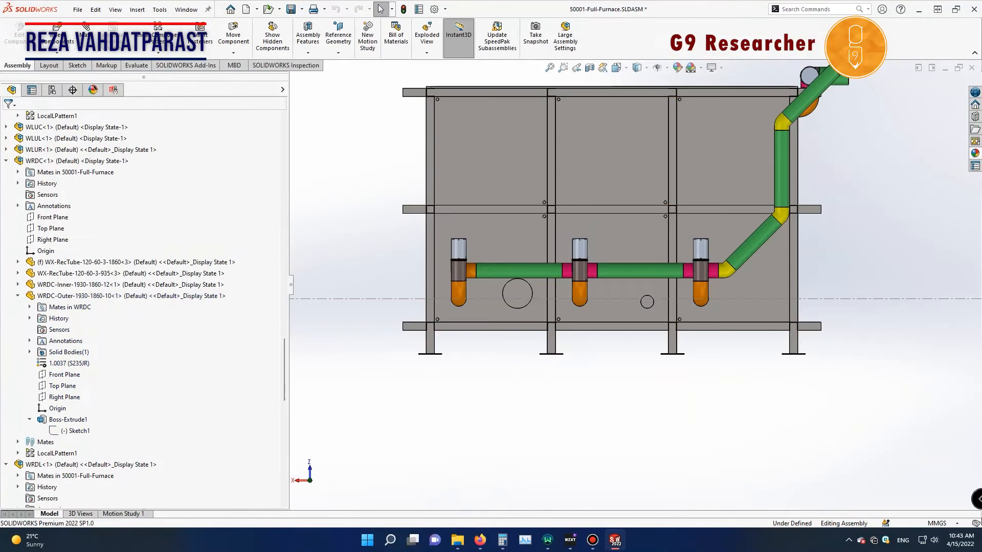
Step: Open the WRDC subassembly in its own window and start editing Sketch1 of its outer panel
scroll(636, 284, up, 3)
click(77, 161)
click(83, 128)
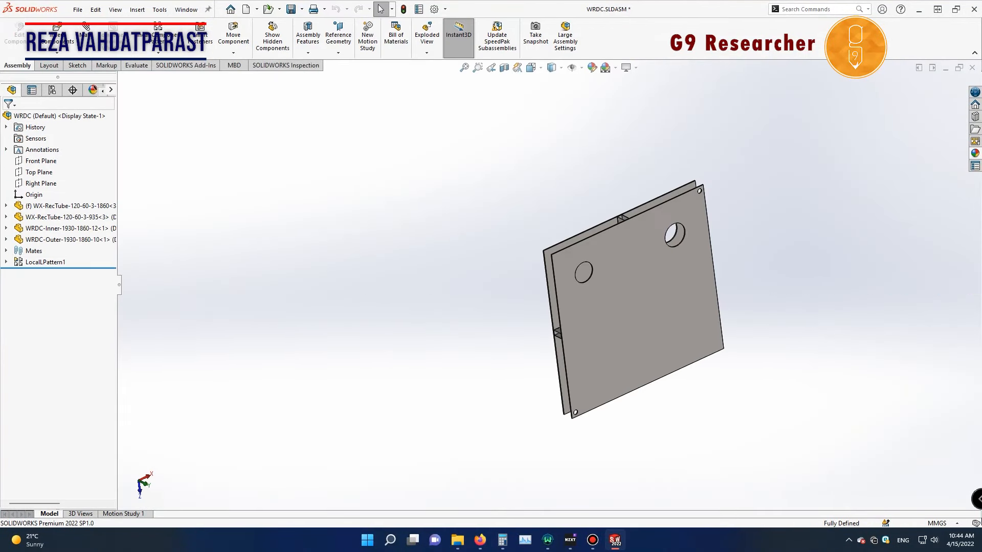
click(67, 375)
click(73, 342)
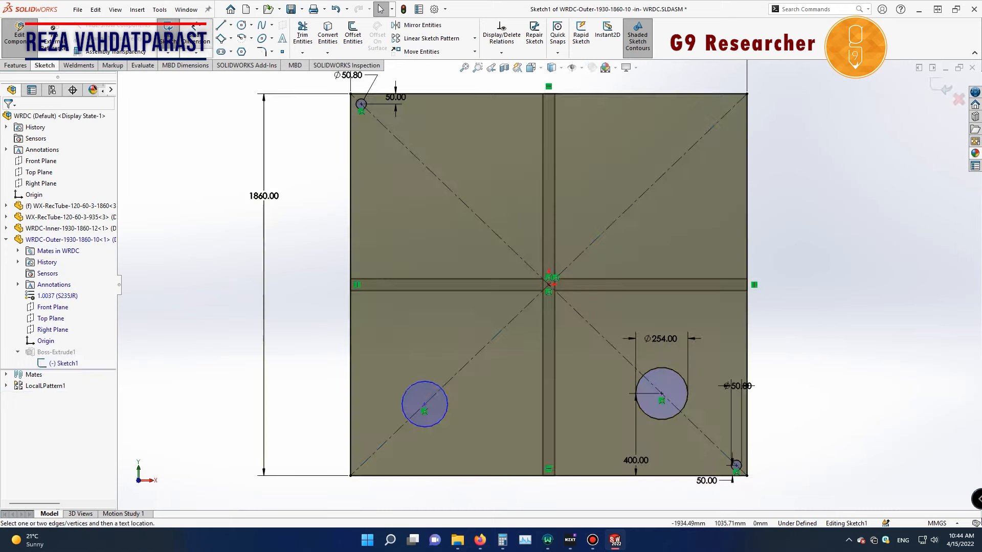
Step: Dimension the new circle on the WRDC-Outer panel 250 mm from the vertical edge and 50.8 mm in diameter, then exit the sketch
click(196, 35)
click(425, 404)
click(351, 384)
click(378, 367)
text(250)
key(Return)
click(423, 423)
click(465, 426)
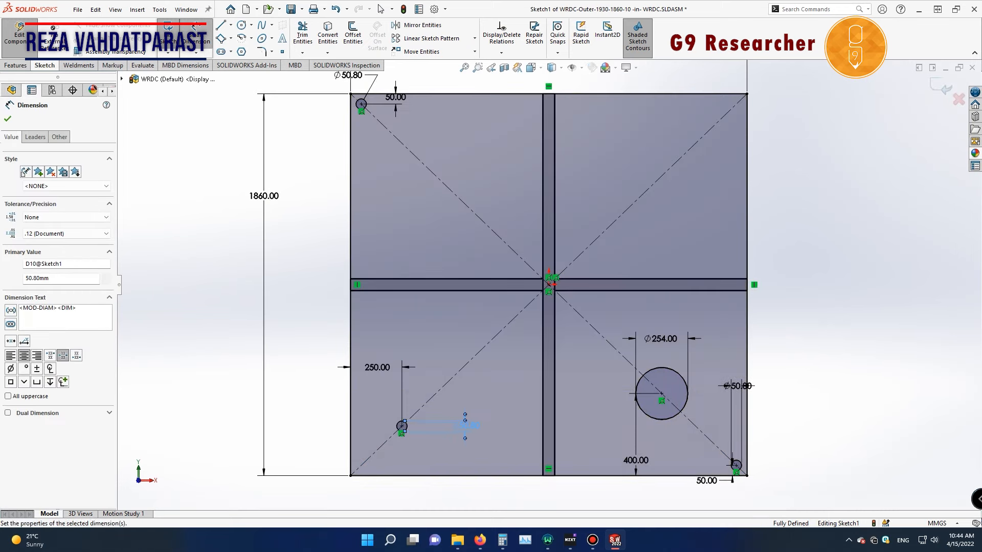
key(ctrl+b)
click(59, 364)
click(66, 332)
click(242, 25)
click(458, 372)
click(469, 378)
Step: Dimension the WRDC-Inner circle 250 mm from the vertical edge and 50.8 mm in diameter, then exit the sketch
click(196, 35)
click(458, 373)
click(351, 273)
click(377, 381)
text(250)
key(Return)
click(403, 414)
click(402, 368)
text(50.8)
key(Return)
key(ctrl+b)
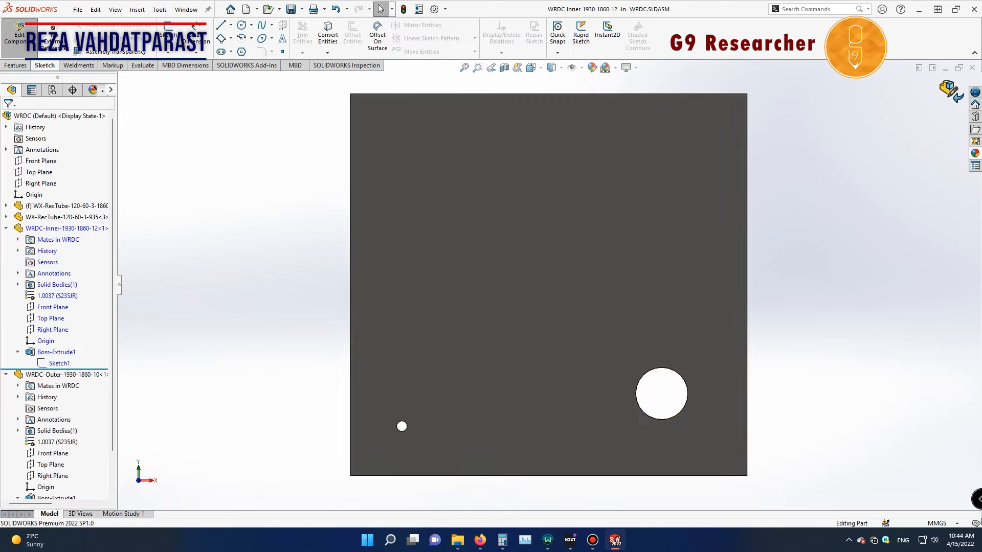
Step: Finish editing the inner panel, save and close WRDC, and save the updated 50001-Full-Furnace assembly
click(951, 91)
click(291, 9)
click(972, 67)
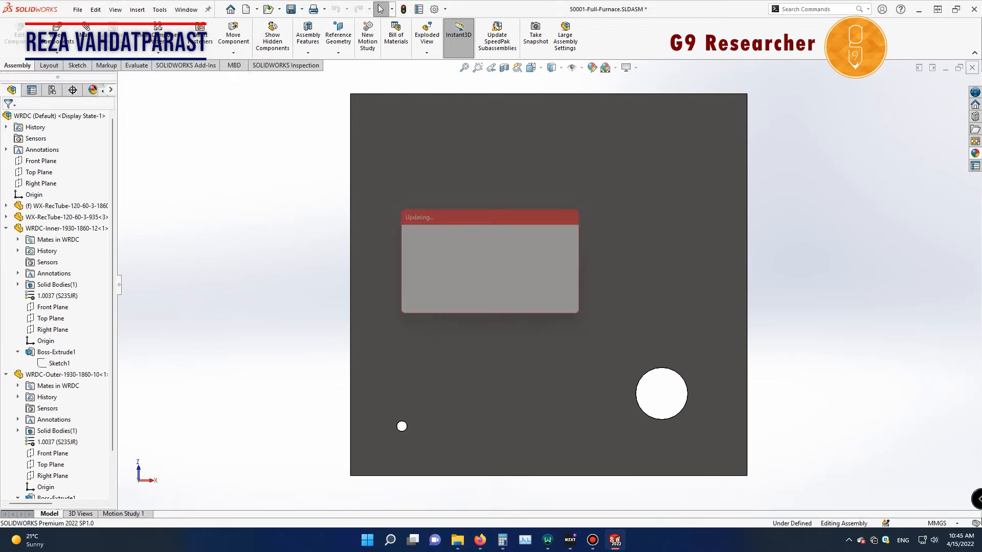
click(492, 290)
click(291, 9)
Step: Open the WRDL subassembly in its own window and start editing Sketch1 of its outer panel
click(560, 250)
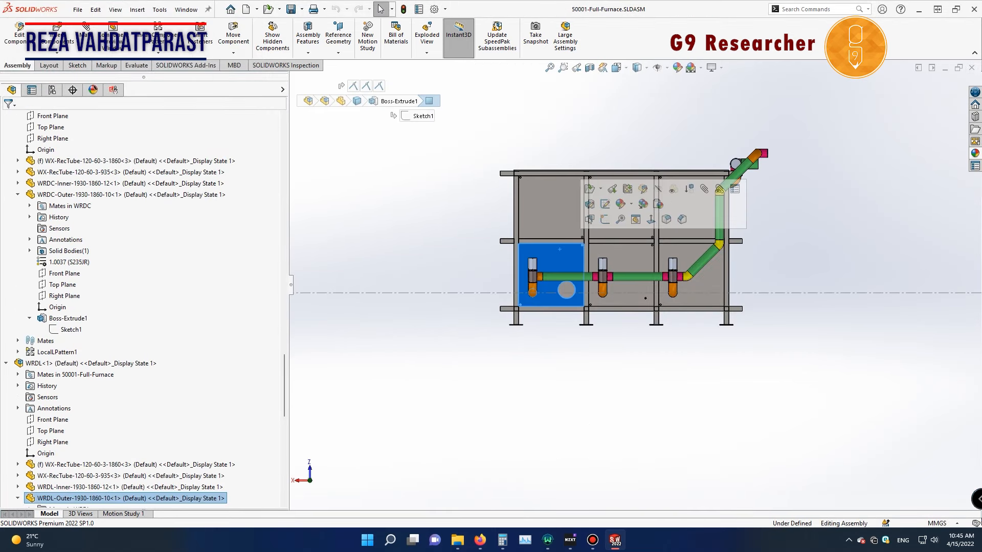
click(84, 337)
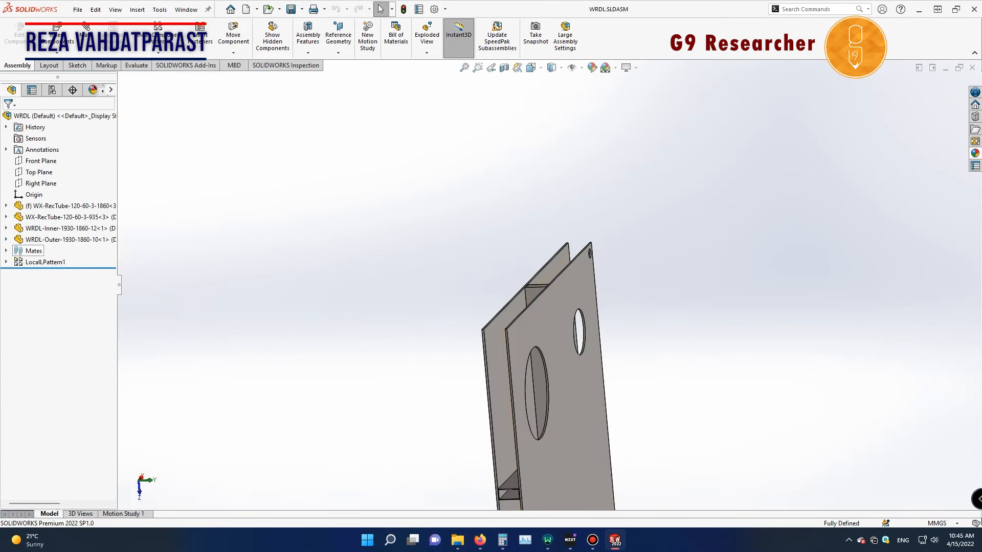
click(67, 375)
click(74, 348)
Step: Dimension the new circle on the WRDL-Outer panel 250 mm from the vertical edge and 50.8 mm in diameter, then exit the sketch
click(455, 375)
click(350, 379)
click(307, 379)
text(250)
key(Return)
click(402, 374)
click(402, 341)
text(50.8)
key(ctrl+b)
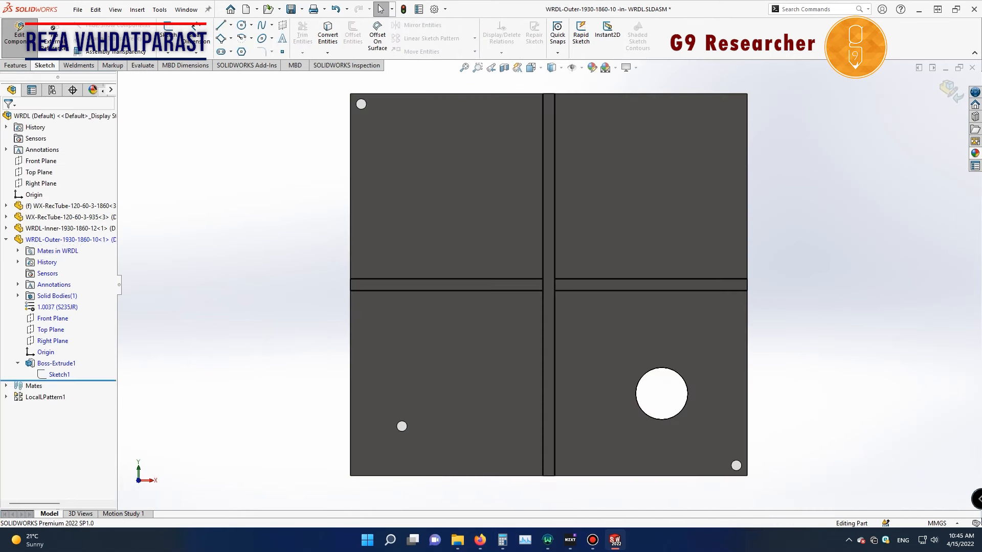
click(60, 364)
click(71, 337)
click(242, 25)
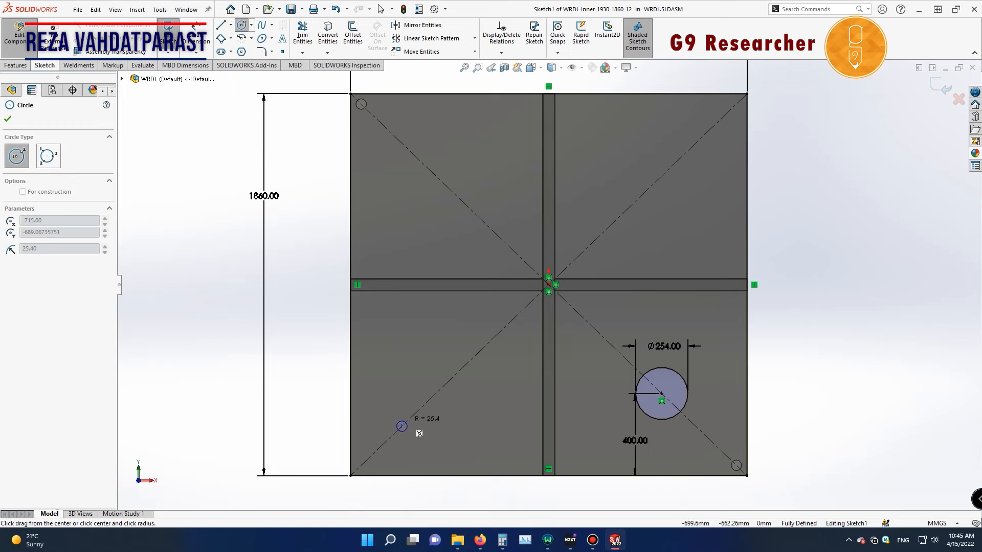
click(407, 426)
Step: Try to dimension the WRDL-Inner circle's distance from the panel's vertical edge
click(196, 33)
scroll(385, 496, down, 5)
click(427, 306)
click(296, 302)
click(256, 296)
key(Escape)
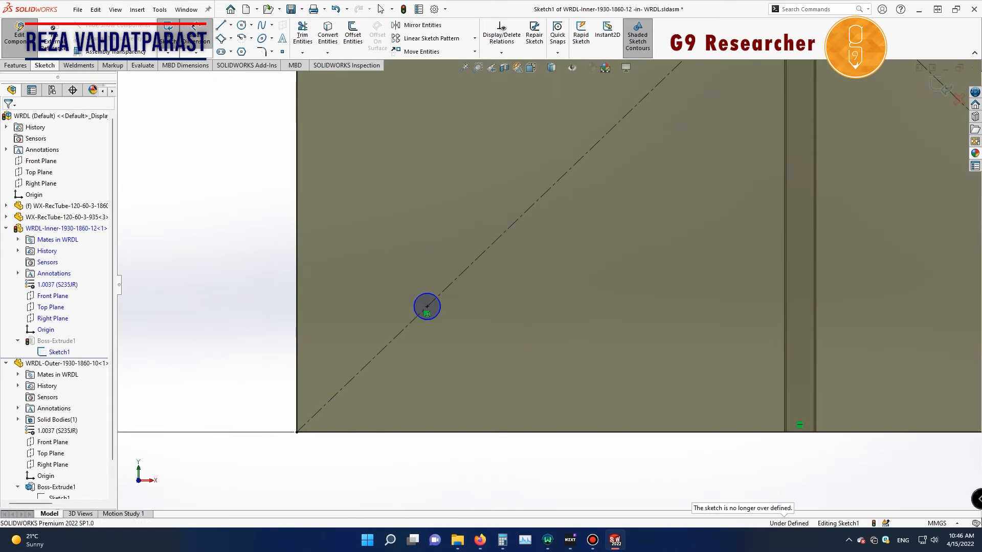
Step: Exit the WRDL-Inner sketch, save WRDL with its modified parts, and close it to return to the full-furnace assembly
key(ctrl+b)
key(ctrl+s)
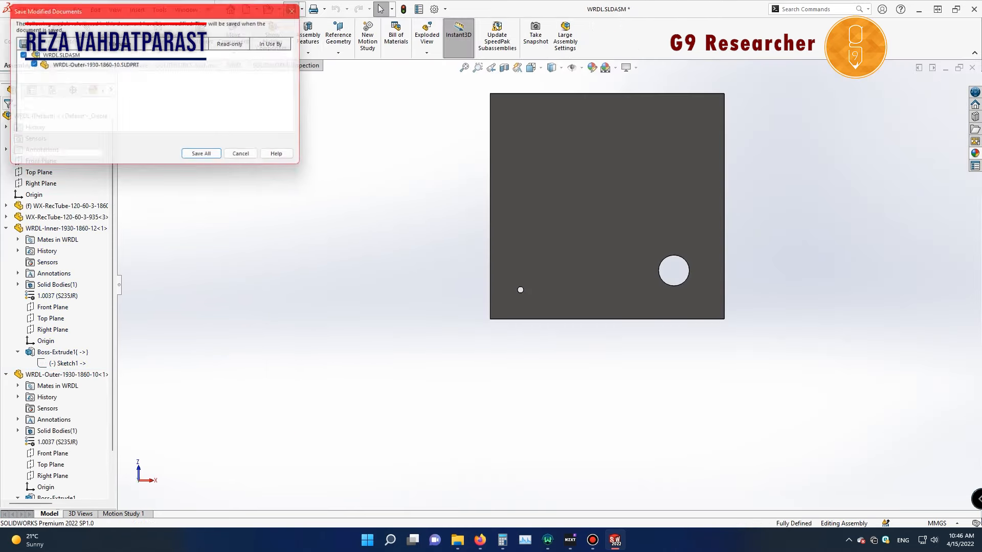
key(Return)
key(ctrl+w)
key(Return)
Step: Open the WLDR subassembly in its own window and start editing Sketch1 of its outer panel
middle_drag(563, 265, 690, 279)
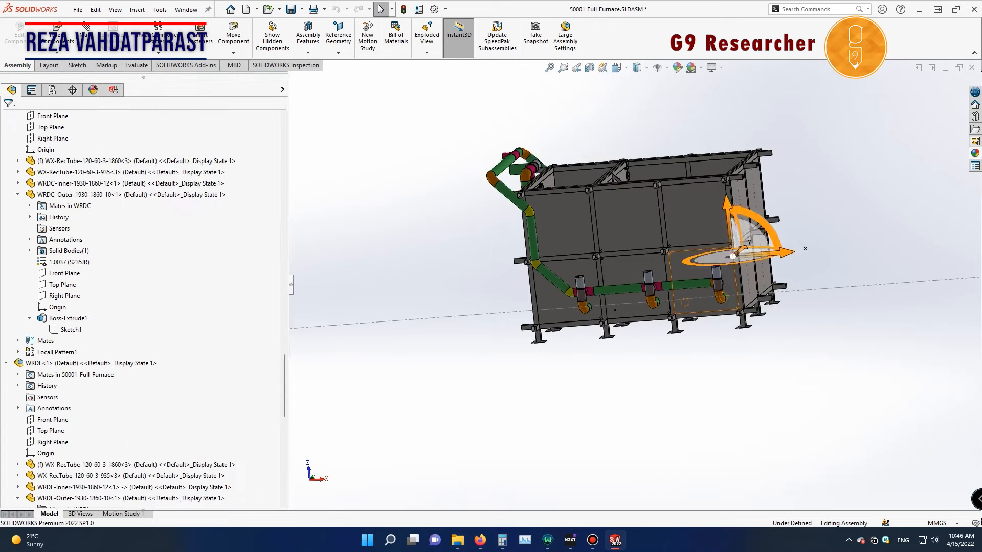
click(691, 279)
scroll(82, 205, up, 3)
click(79, 161)
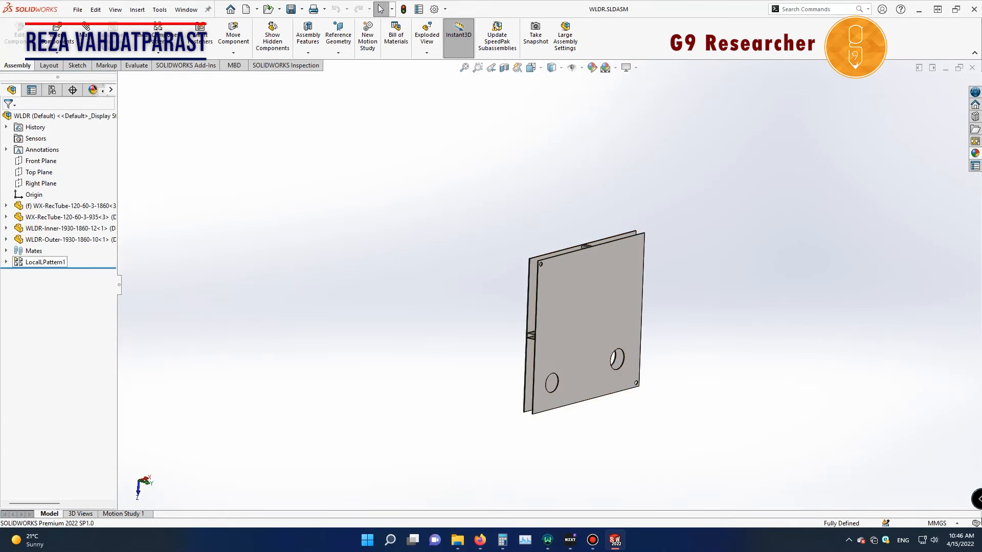
click(67, 374)
Step: Dimension the small circle in the WLDR outer panel 250 mm from the vertical edge, set its diameter to 50.8 mm, and exit the sketch
scroll(369, 95, down, 3)
click(196, 35)
click(334, 205)
click(453, 209)
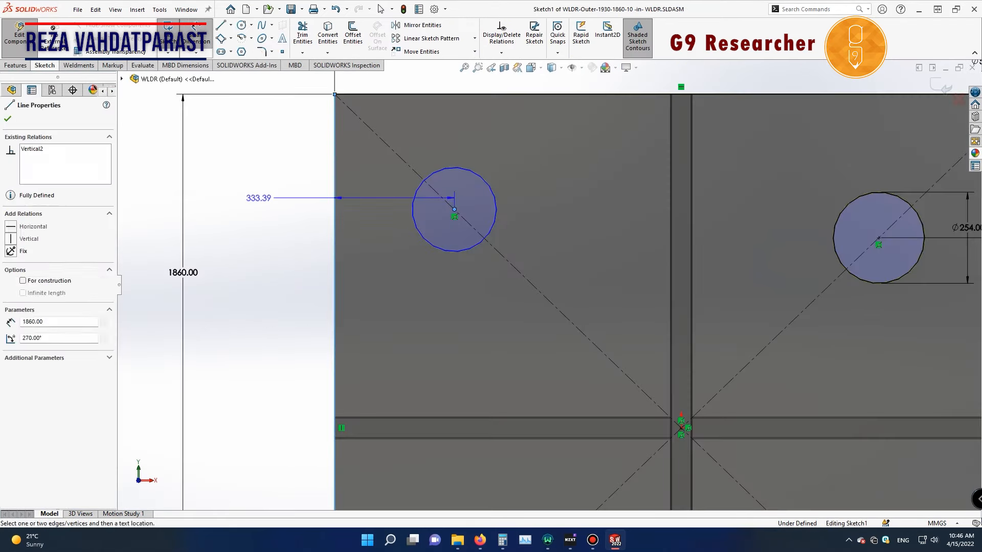
click(260, 197)
text(250)
key(Return)
click(466, 184)
click(503, 180)
text(50)
key(Return)
click(941, 87)
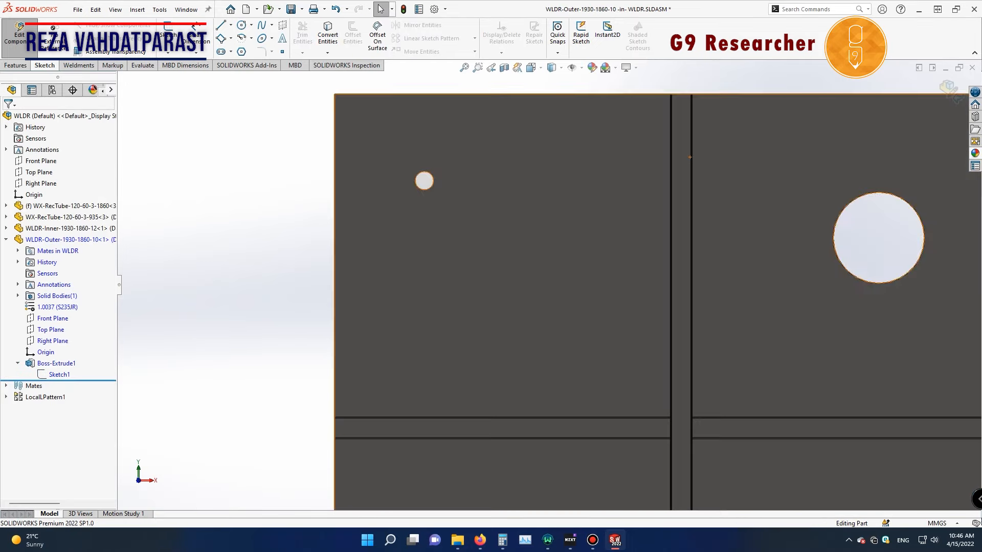
click(59, 364)
click(241, 25)
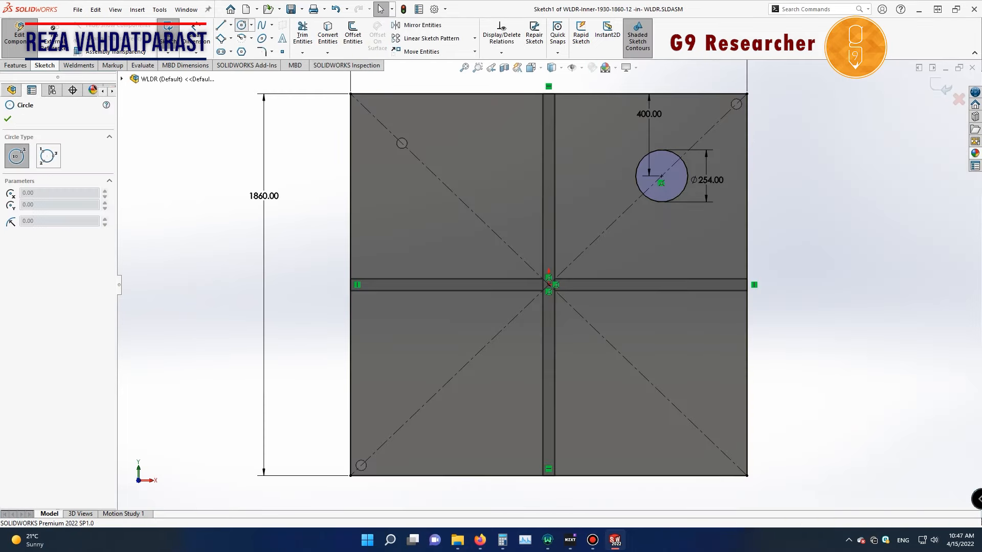
scroll(387, 124, down, 8)
click(505, 231)
click(941, 87)
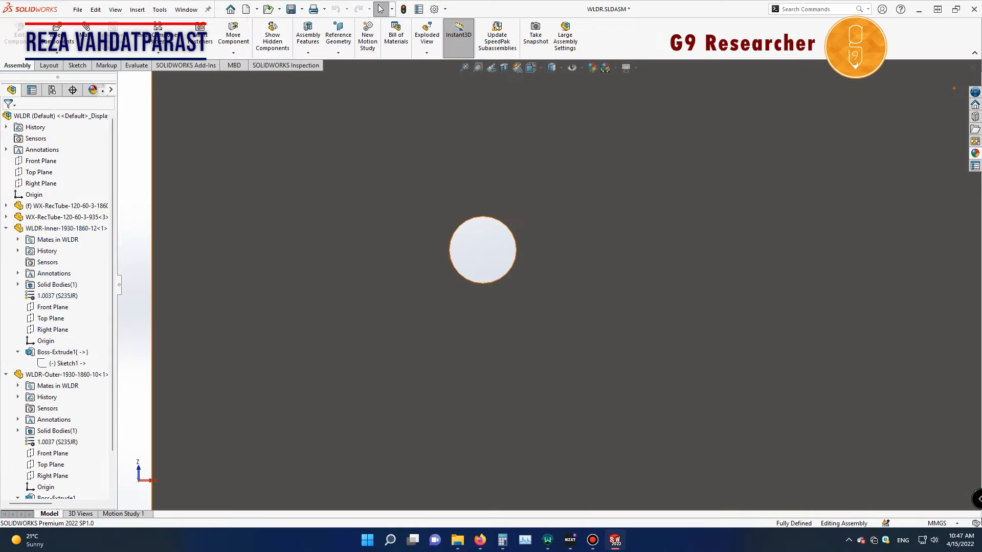
scroll(550, 285, up, 5)
key(ctrl+Tab)
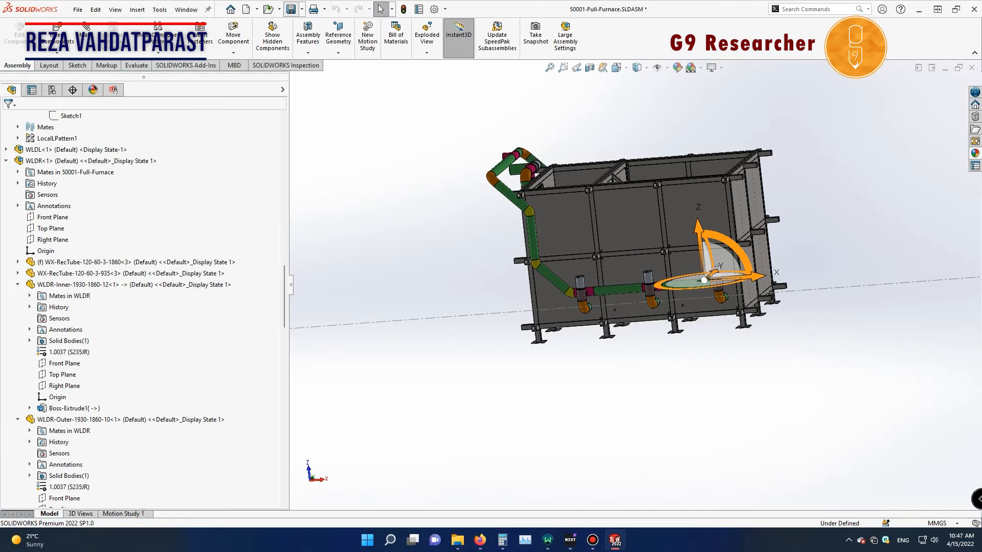
Step: Check the wall holes beside the lower piping in the full furnace and switch to the PMB-Full assembly window
scroll(690, 307, down, 5)
scroll(767, 204, up, 2)
scroll(665, 256, down, 3)
scroll(636, 260, up, 3)
mouse_move(615, 540)
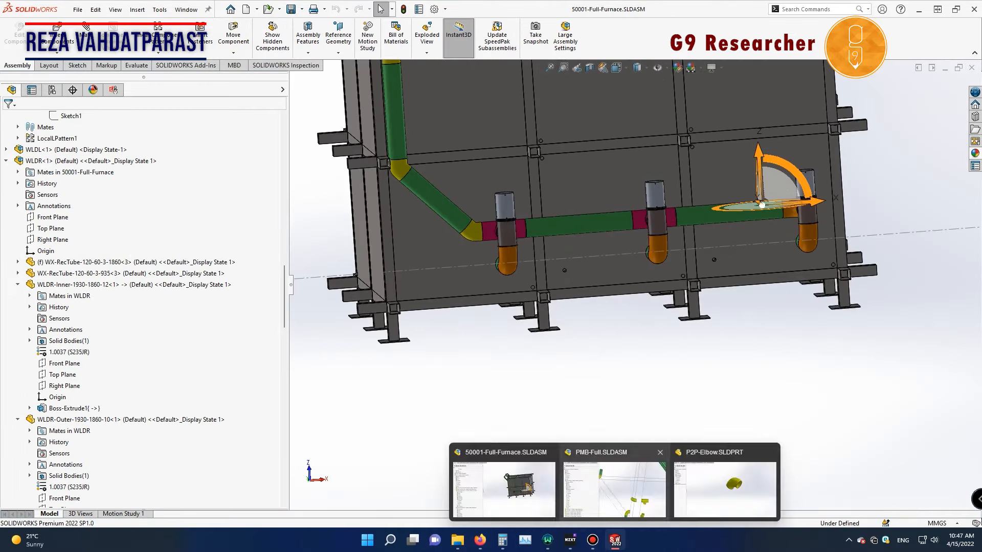
click(615, 486)
Step: In the Left sketch of PMB-Full-Map, set the small circle's vertical distance from the middle panel's lower edge to 250 mm
middle_drag(650, 307, 614, 230)
click(47, 352)
click(58, 321)
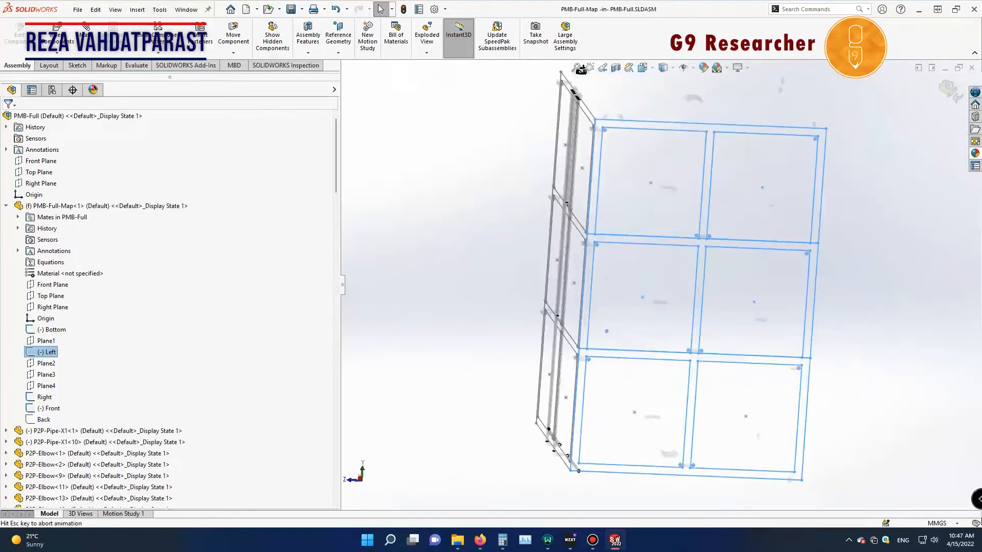
scroll(584, 339, down, 4)
double_click(614, 322)
text(250)
key(Return)
scroll(634, 307, up, 3)
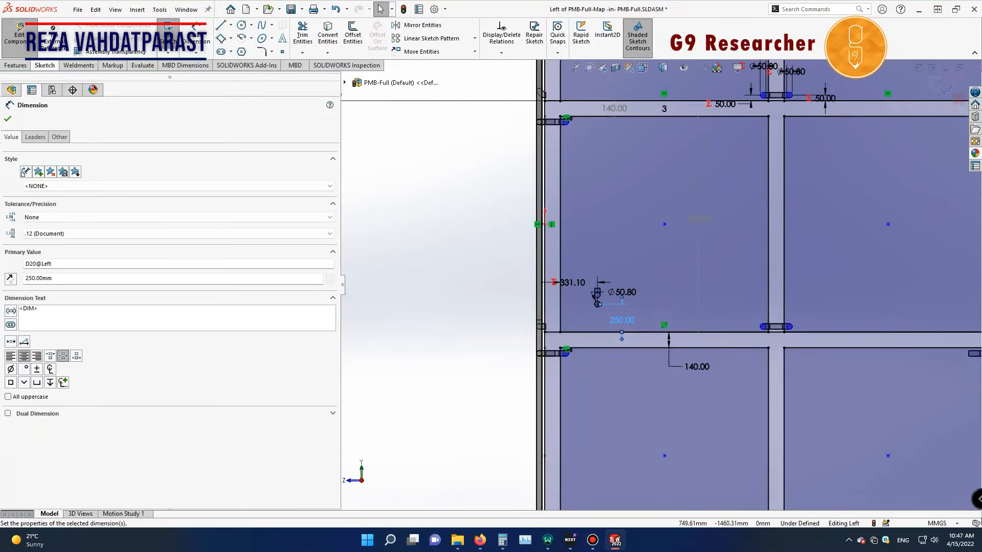
scroll(665, 279, up, 2)
scroll(619, 77, down, 1)
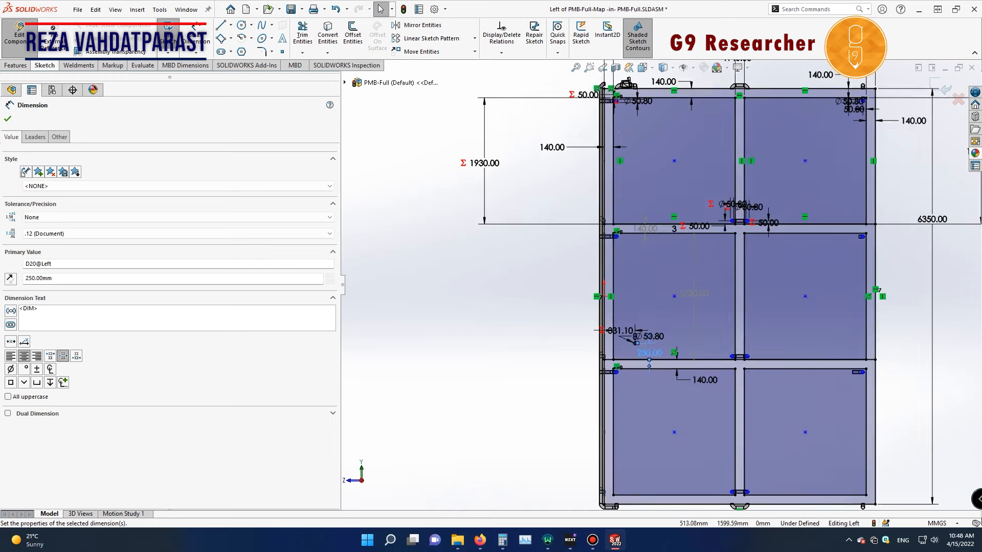
Step: Draw a second small circle in the upper panel of the Left sketch and dimension it 250 mm from the panel's lower edge
click(241, 25)
click(641, 194)
click(657, 196)
click(196, 34)
scroll(638, 179, down, 5)
click(645, 217)
click(675, 294)
click(708, 256)
text(250)
key(Return)
Step: Link the new circle's horizontal offset to the first circle's offset dimension and set its diameter to 50.8 mm
click(645, 252)
click(575, 205)
click(594, 186)
text(=)
click(708, 275)
key(Return)
key(Return)
click(630, 216)
click(669, 207)
text(50.8)
key(Return)
Step: Exit the Left sketch and finish editing PMB-Full-Map within the PMB-Full assembly
click(168, 34)
click(317, 168)
click(47, 352)
click(55, 329)
click(168, 34)
click(317, 168)
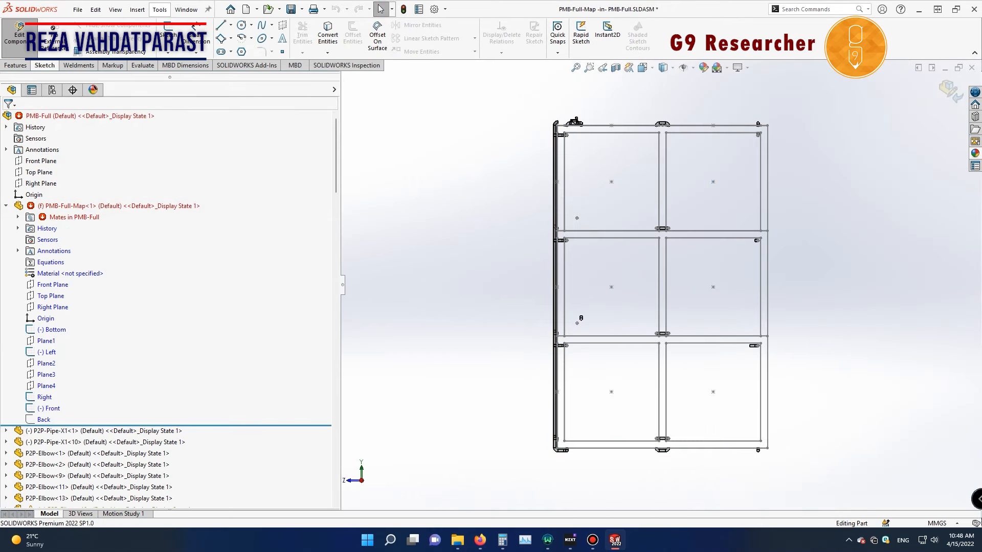
scroll(256, 255, down, 8)
scroll(549, 286, down, 1)
scroll(818, 285, up, 2)
click(951, 92)
Step: Inspect the mates of the over-defined P2P-Elbow<18>, delete the conflicting item beside it, and save the PMB-Full assembly
middle_drag(660, 225, 685, 302)
scroll(675, 297, down, 8)
scroll(664, 291, up, 9)
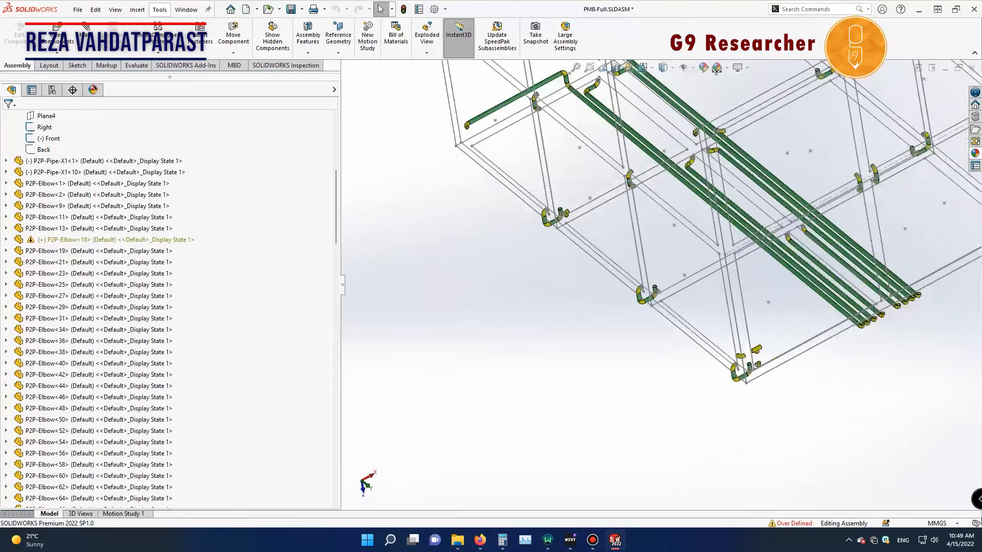
click(6, 240)
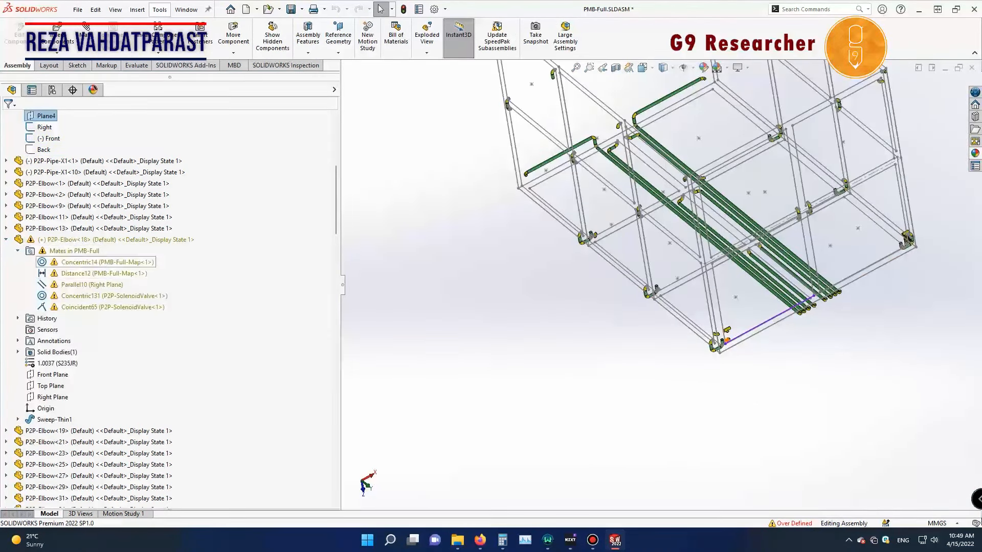
scroll(724, 348, down, 8)
click(673, 288)
key(Delete)
key(Return)
scroll(659, 297, up, 6)
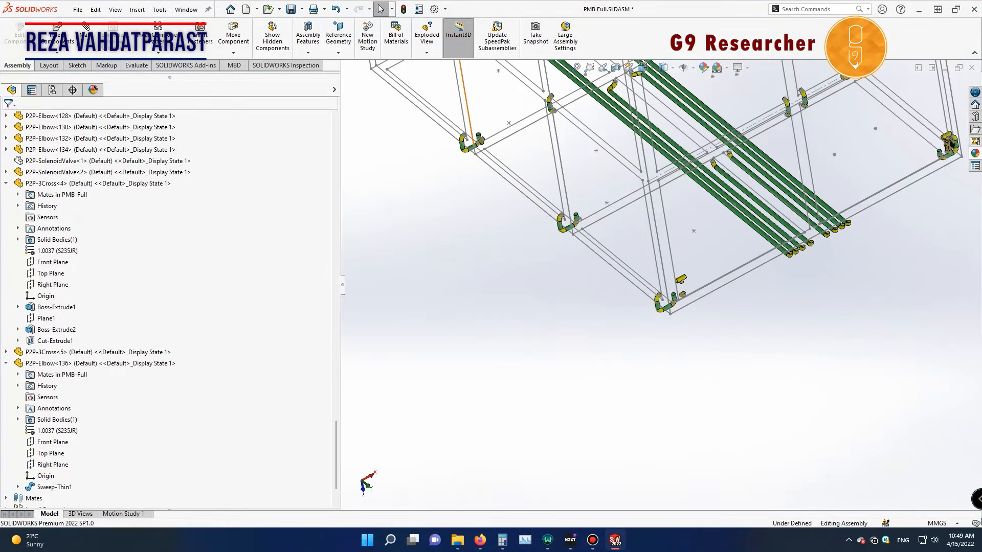
key(ctrl+s)
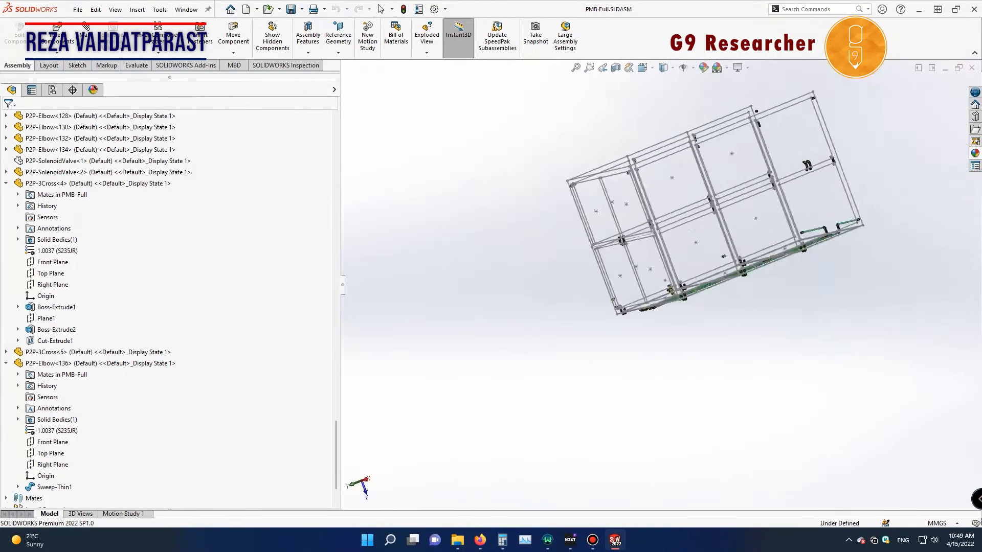
Step: Edit the Right sketch of PMB-Full-Map and draw a small circle over the matching circle of the Left sketch
middle_drag(685, 276, 716, 302)
scroll(48, 389, up, 20)
click(44, 397)
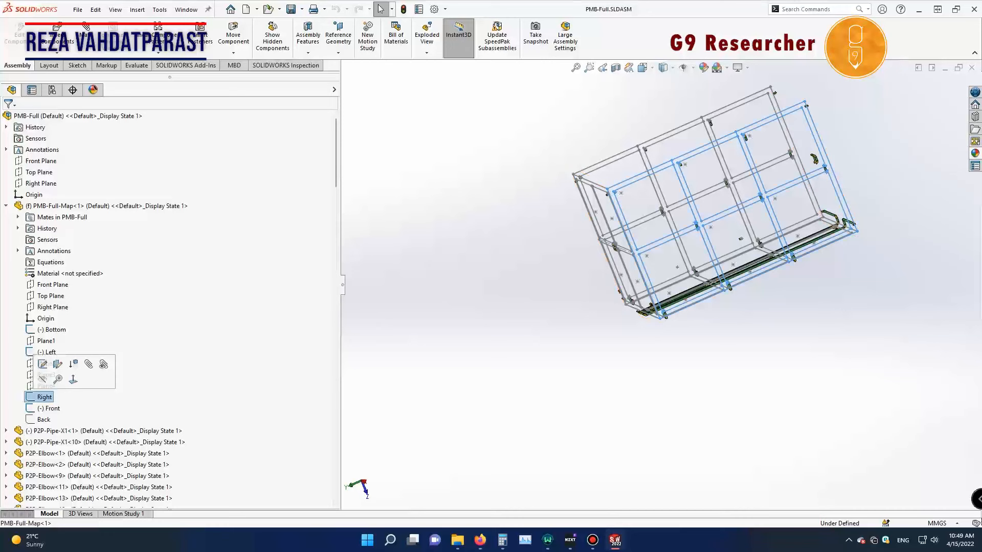
click(42, 364)
scroll(572, 212, down, 9)
click(241, 25)
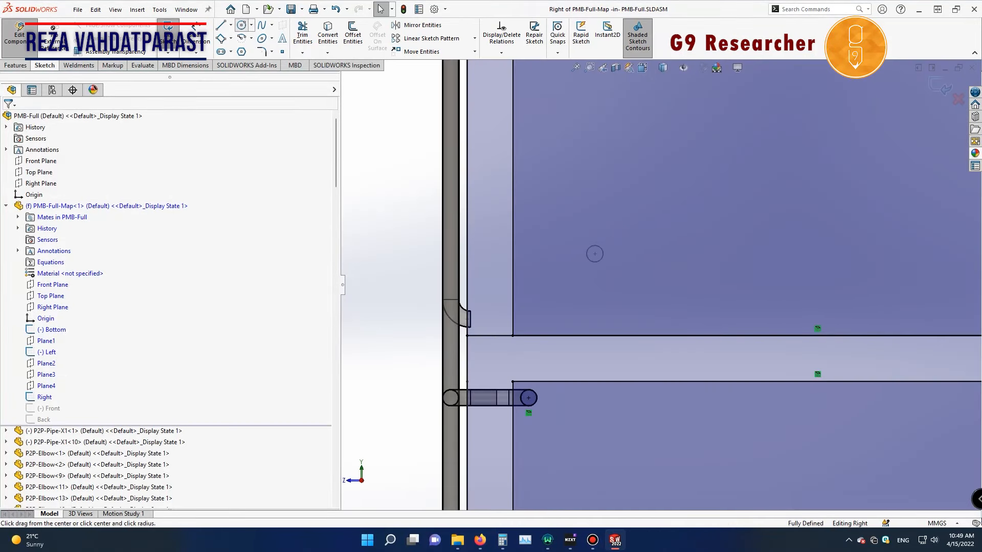
click(594, 254)
click(603, 254)
Step: Draw a second circle of 25.4 mm radius in the Right sketch over the elbow's opening, exit the sketch, and save
scroll(613, 261, up, 6)
scroll(644, 429, down, 10)
click(594, 306)
click(611, 306)
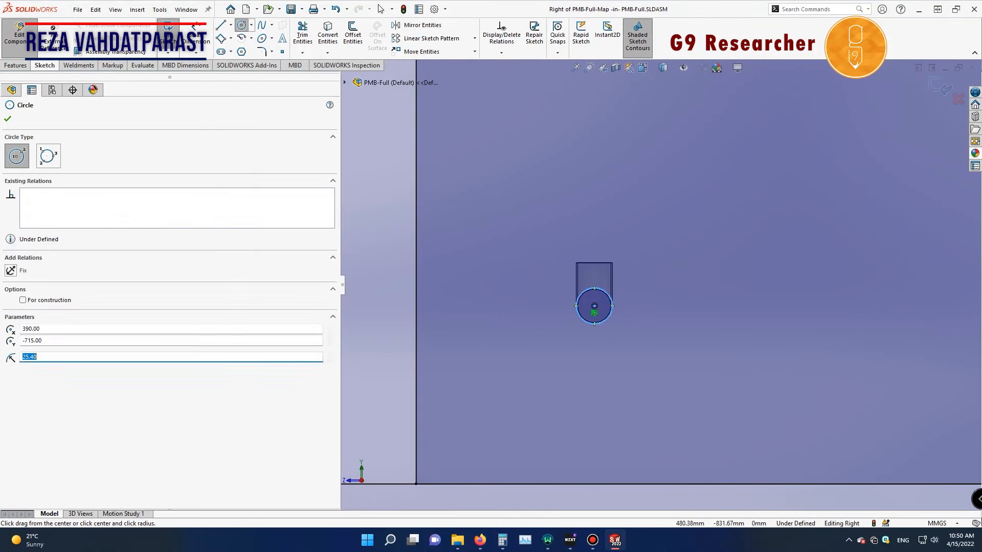
click(940, 86)
key(ctrl+s)
key(Return)
Step: Edit the Parallel76 mate of P2P-Elbow<136> so that it references the assembly's Top Plane instead of the Front Plane
scroll(666, 246, down, 15)
click(570, 284)
scroll(168, 307, down, 3)
click(6, 442)
scroll(168, 358, down, 20)
scroll(169, 358, down, 15)
click(92, 442)
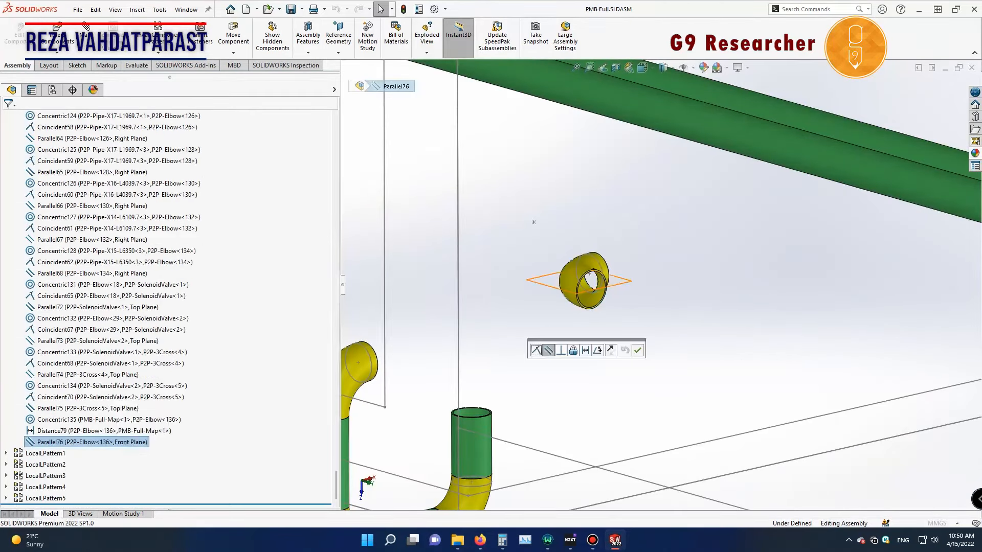
scroll(661, 285, up, 15)
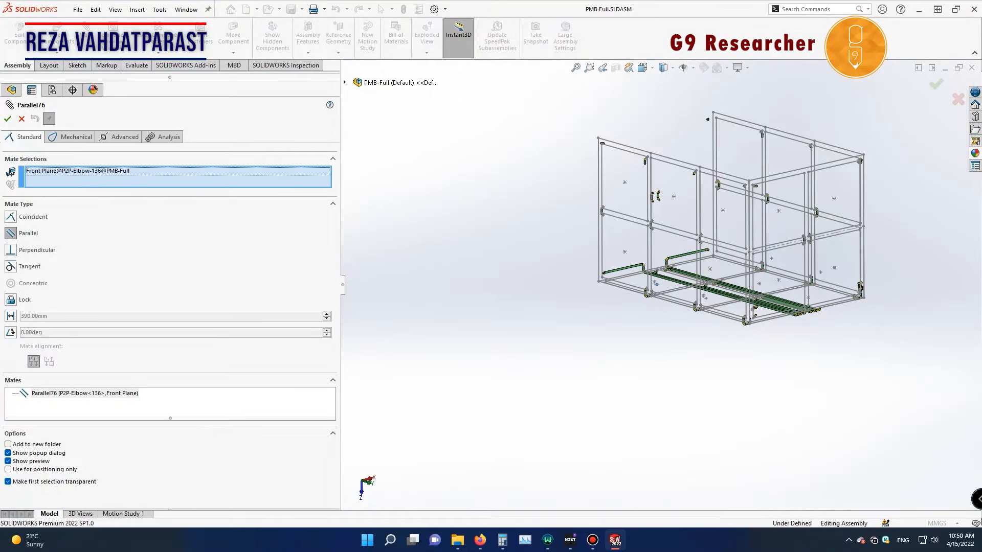
click(8, 119)
scroll(661, 286, down, 10)
click(8, 119)
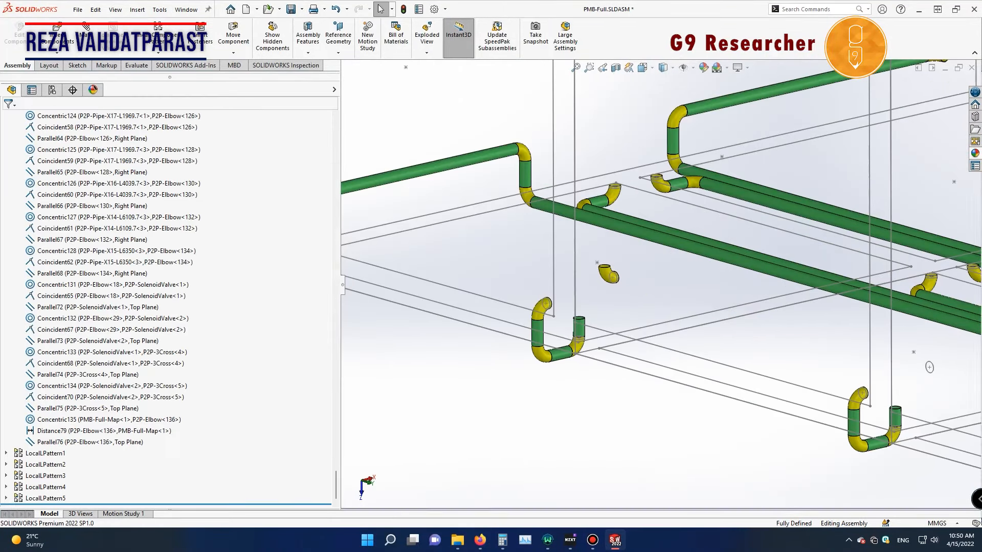
Step: Copy P2P-Elbow<136> with mates onto a Right-sketch circle, using the sketch line at 10 mm and the Top Plane as references
scroll(705, 347, down, 3)
click(533, 220)
click(57, 52)
click(78, 101)
click(333, 118)
scroll(662, 285, up, 6)
middle_drag(716, 286, 553, 287)
scroll(691, 286, down, 5)
click(691, 284)
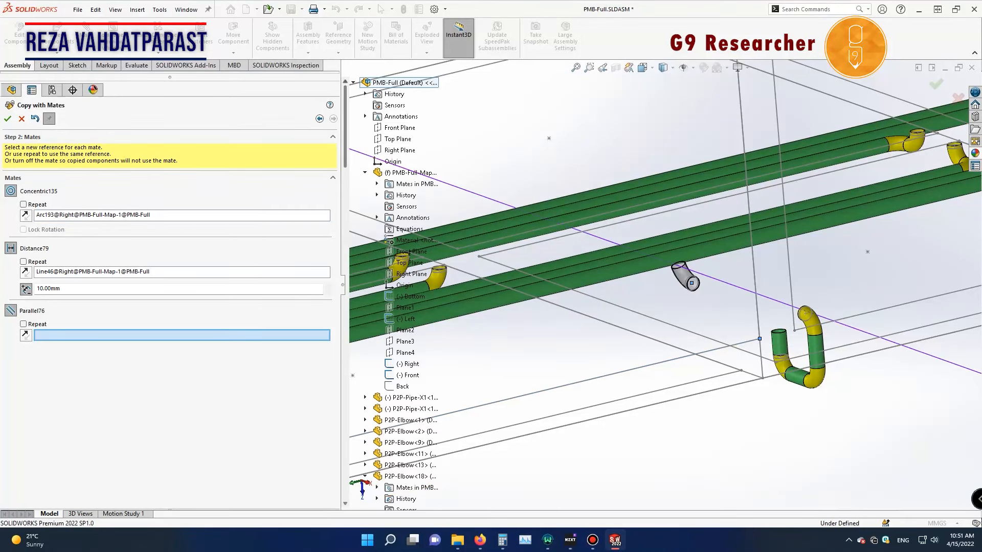
click(399, 138)
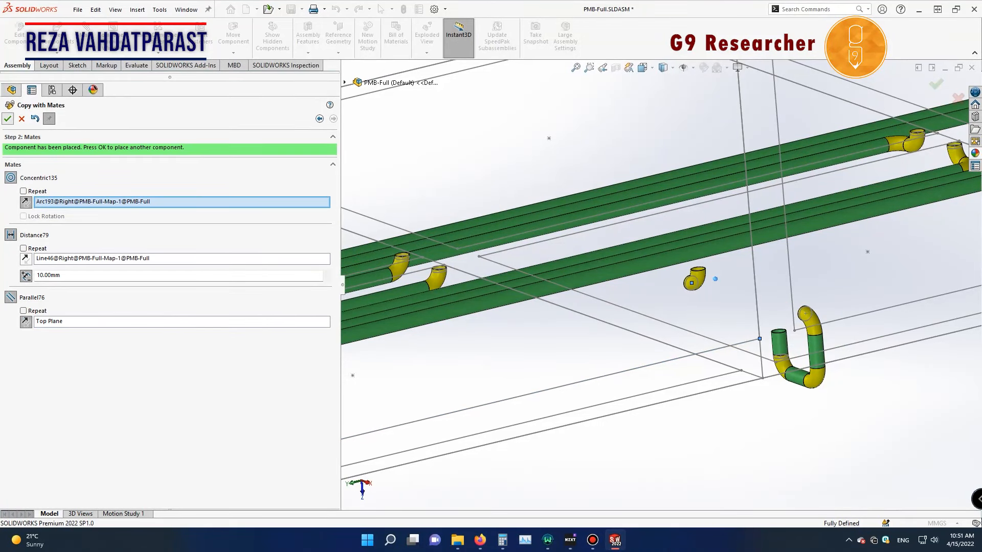
click(7, 119)
Step: Place another mated elbow copy on the other Right-sketch circle, 10 mm from the sketch line and parallel to the Top Plane, and finish copying
scroll(570, 284, up, 5)
scroll(880, 233, down, 8)
click(741, 223)
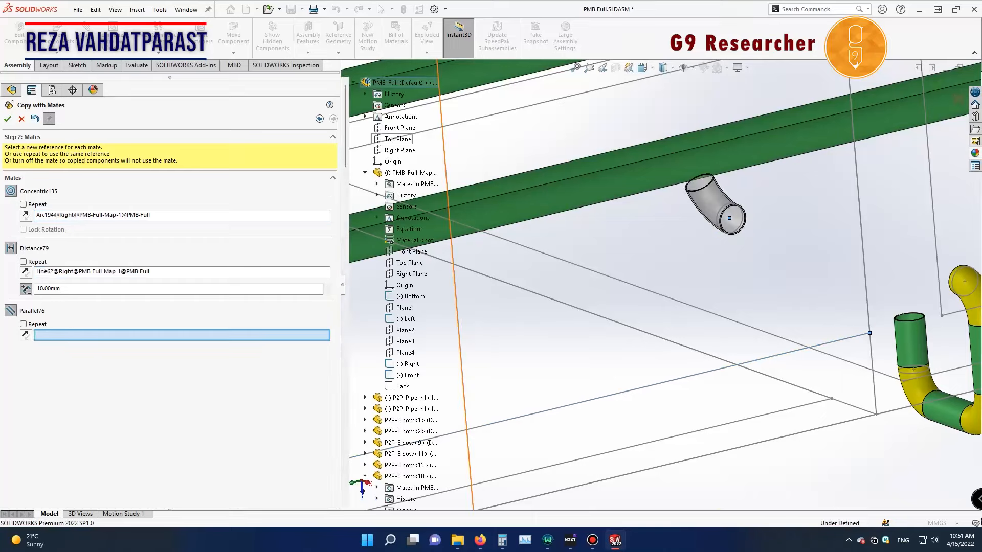
click(399, 139)
click(7, 119)
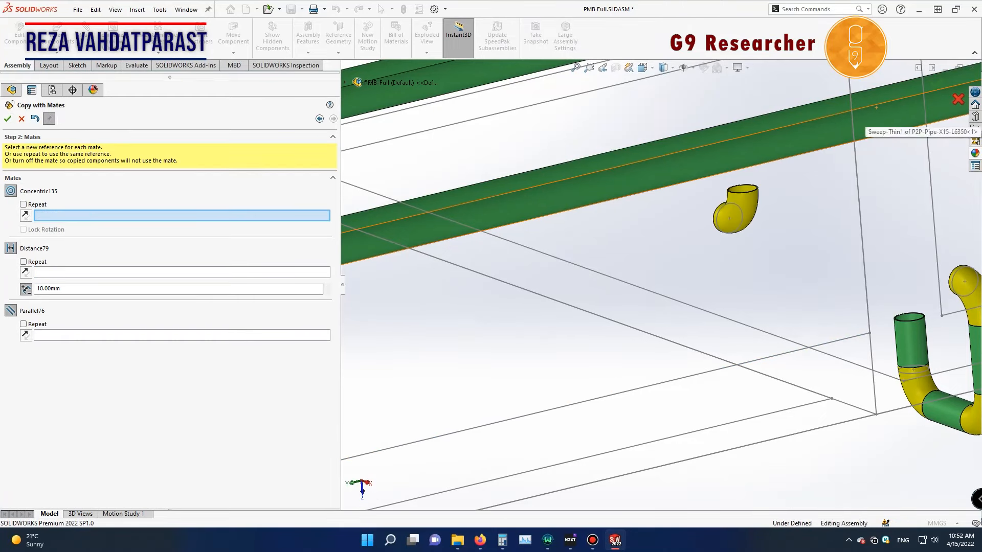
click(958, 100)
Step: Examine the copied elbows, the corner pipe loops, the solenoid valve and the bottom pipe runs of the PMB-Full assembly from several angles
scroll(573, 302, up, 10)
scroll(603, 233, up, 4)
middle_drag(498, 231, 670, 228)
scroll(639, 230, down, 6)
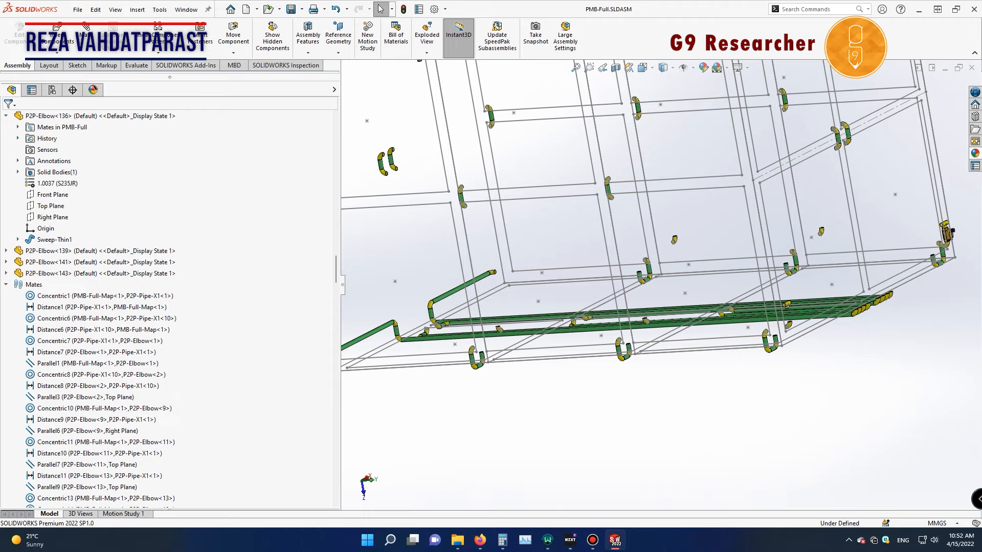
scroll(880, 317, down, 1)
middle_drag(870, 307, 773, 332)
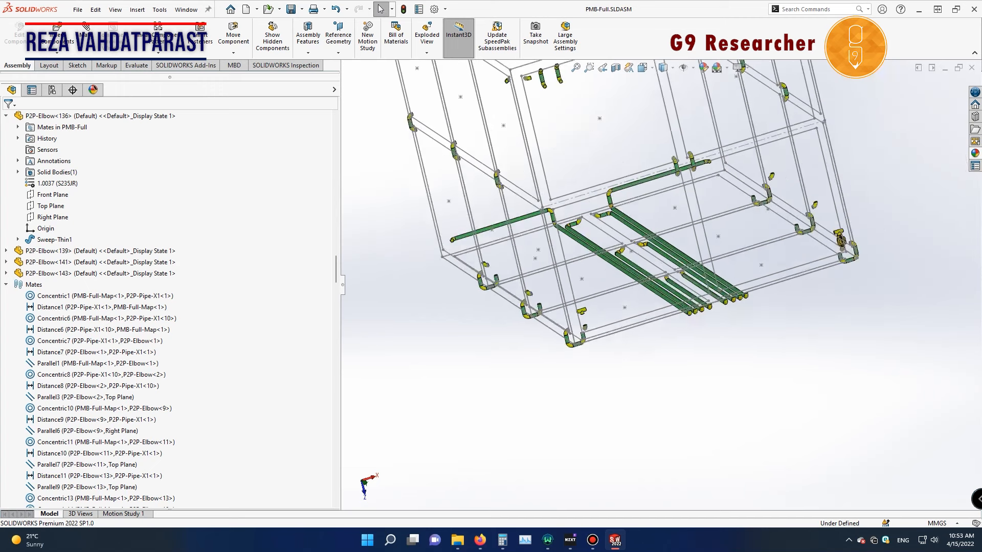
scroll(977, 368, down, 3)
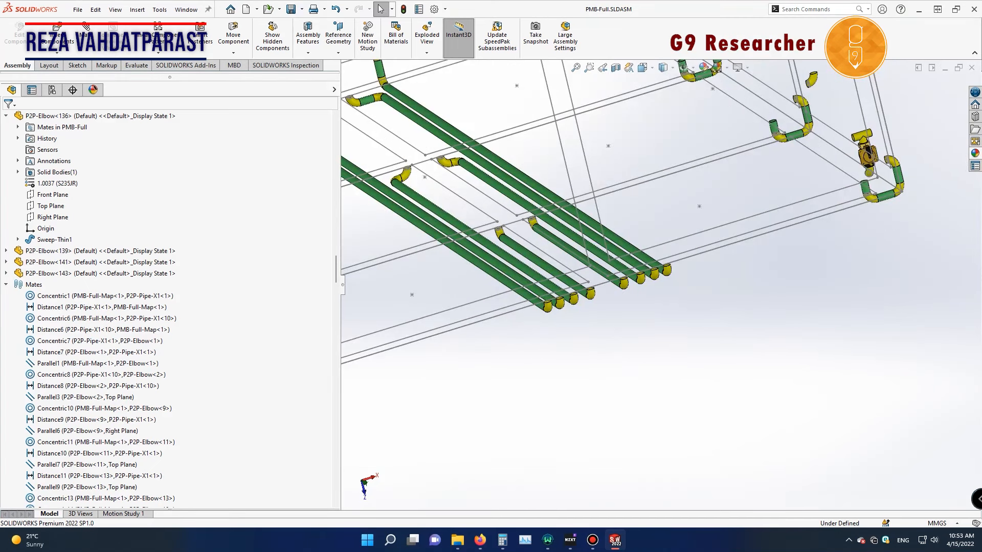
middle_drag(716, 297, 670, 305)
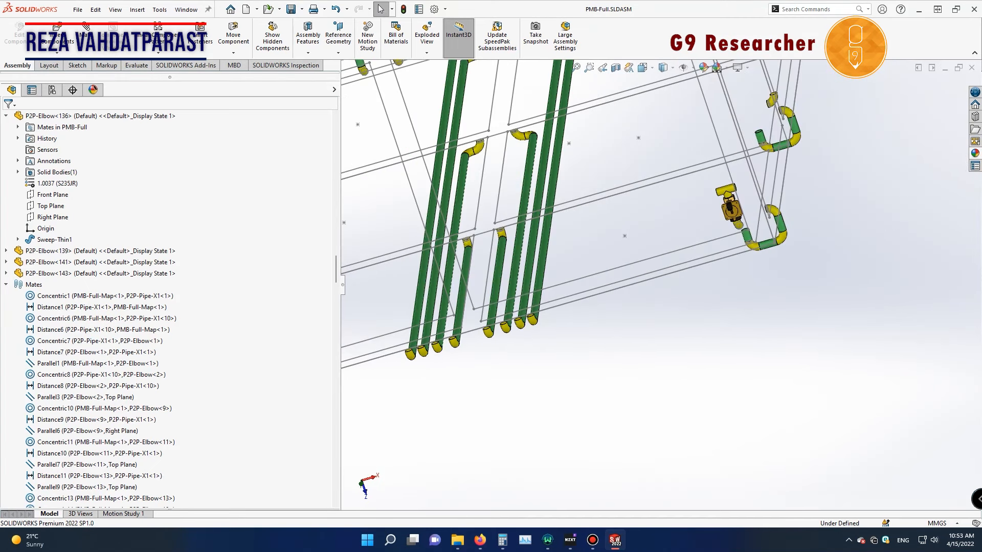
scroll(729, 256, up, 2)
scroll(660, 274, up, 2)
scroll(591, 279, down, 6)
scroll(649, 278, up, 8)
middle_drag(655, 279, 698, 261)
scroll(798, 246, down, 5)
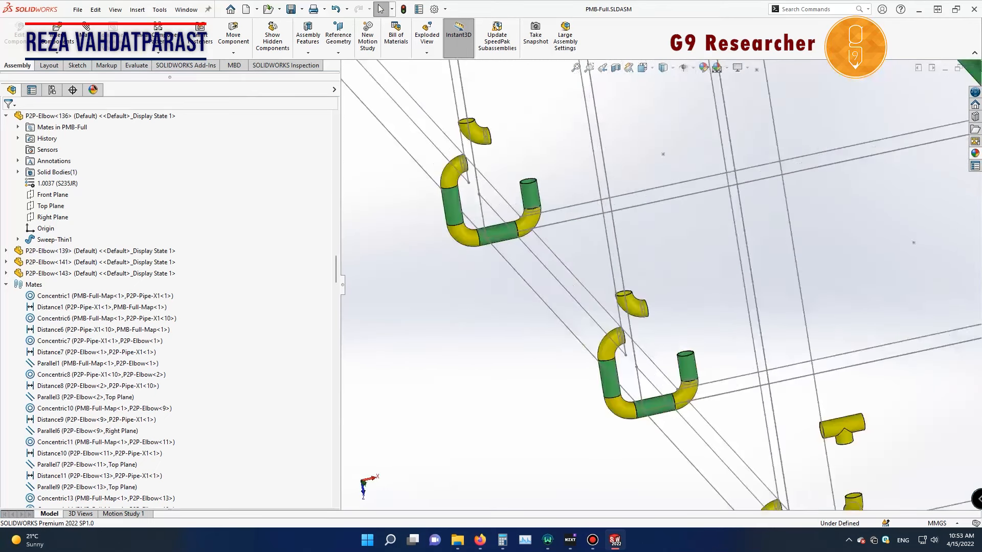
scroll(604, 261, up, 3)
scroll(854, 235, down, 3)
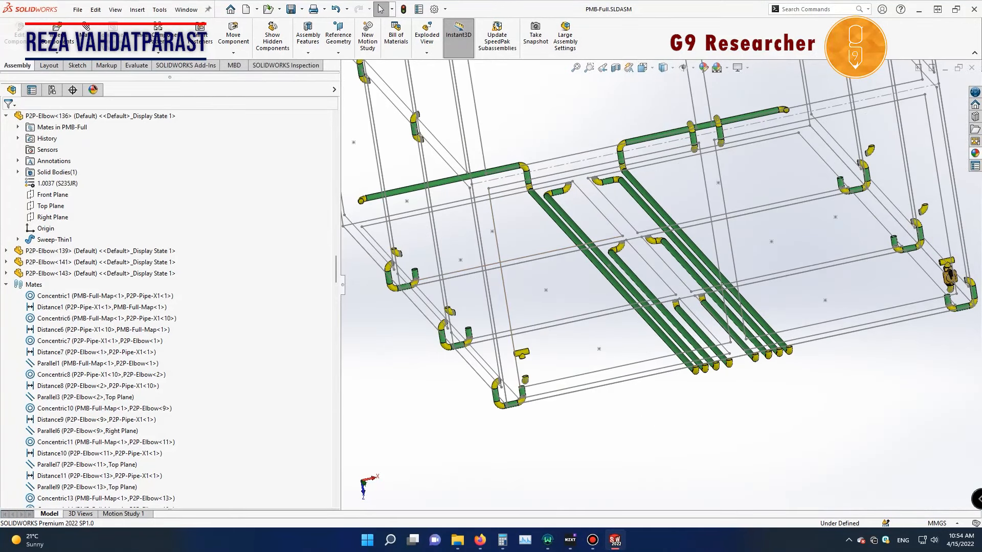
scroll(912, 215, down, 3)
scroll(751, 299, up, 5)
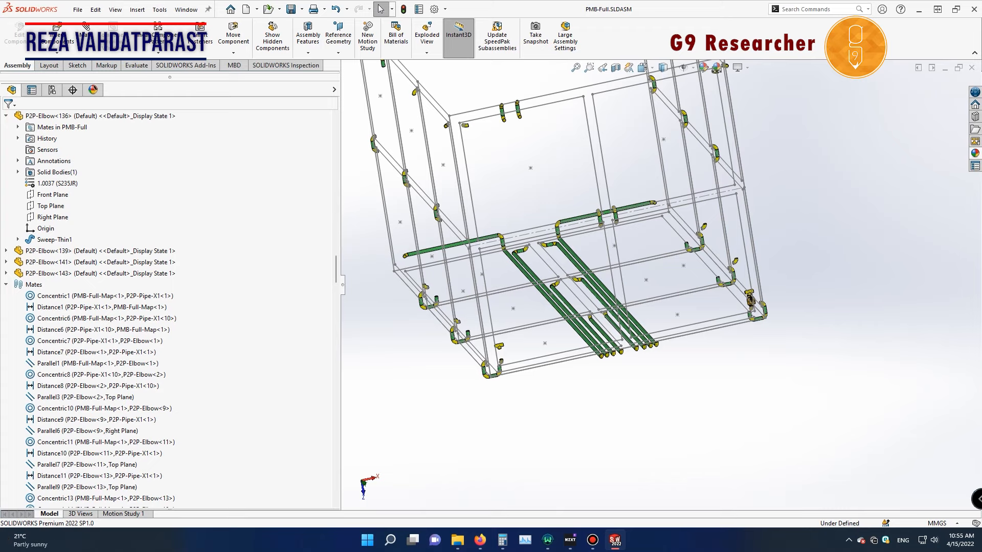
scroll(482, 356, down, 5)
scroll(372, 357, up, 3)
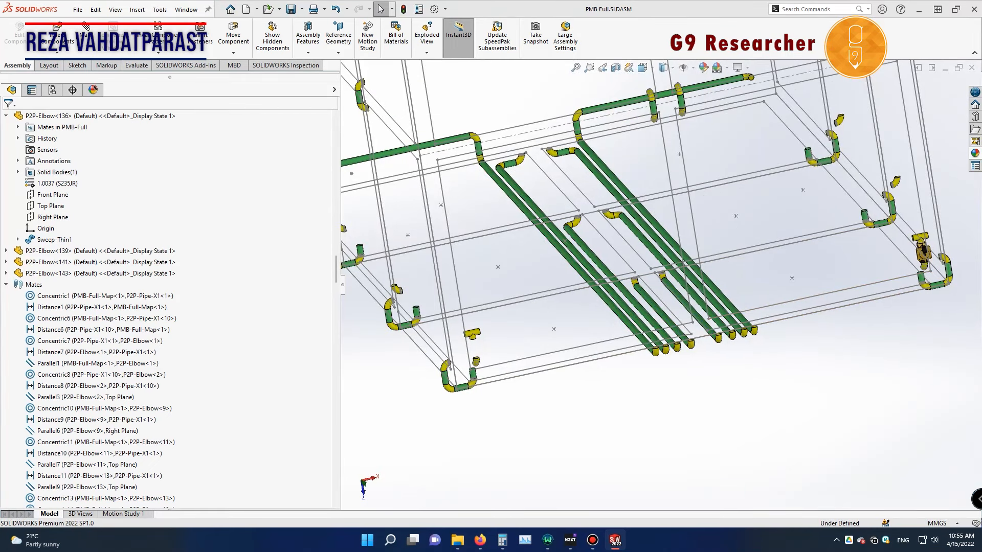
scroll(723, 358, down, 2)
scroll(683, 302, up, 2)
scroll(703, 319, down, 2)
scroll(679, 291, up, 3)
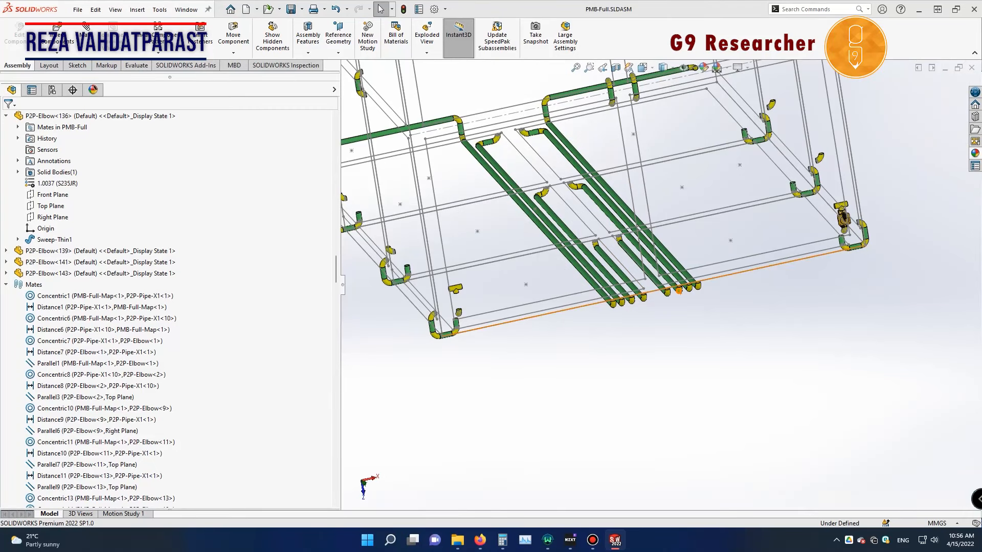
scroll(654, 296, down, 3)
scroll(654, 297, up, 3)
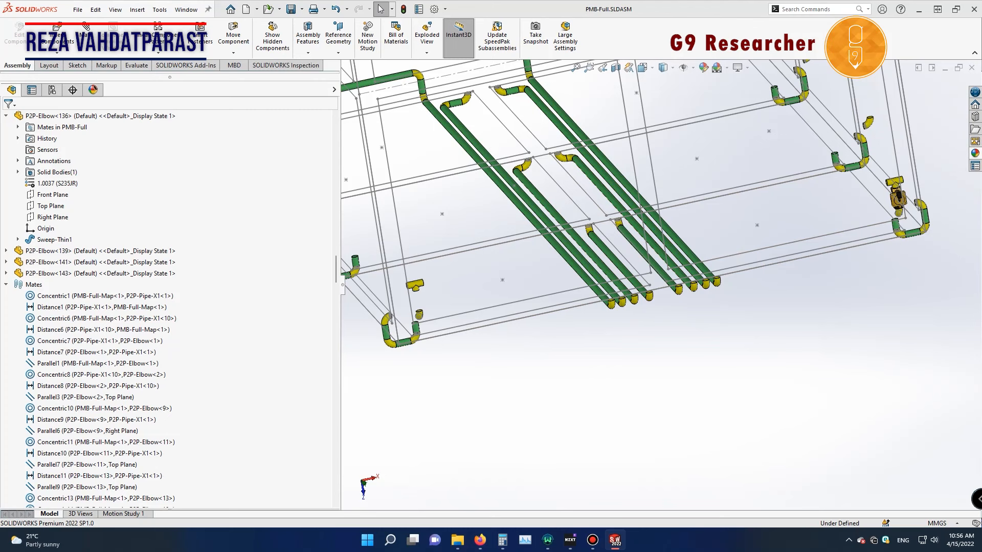
middle_drag(650, 306, 726, 309)
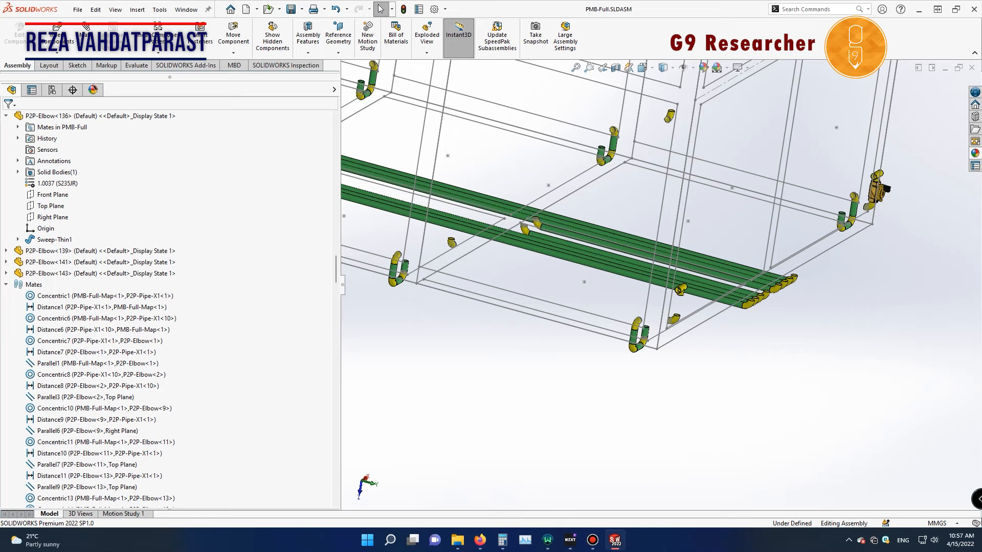
Step: Close the P2P-Elbow part and switch to the 50001-Full-Furnace assembly
mouse_move(680, 261)
middle_down()
mouse_move(619, 265)
mouse_move(679, 268)
middle_up()
scroll(679, 268, up, 3)
mouse_move(615, 540)
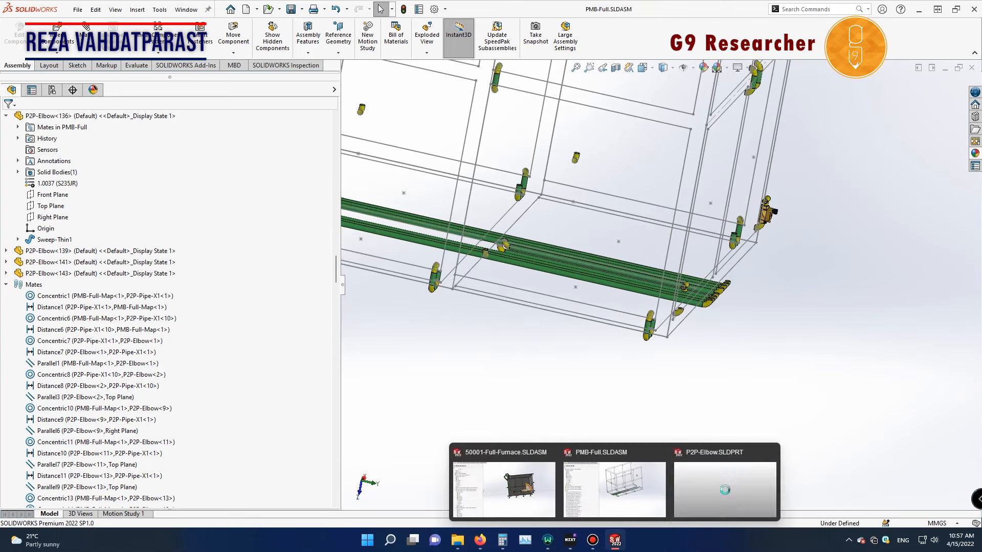
click(771, 453)
click(434, 277)
scroll(417, 278, up, 3)
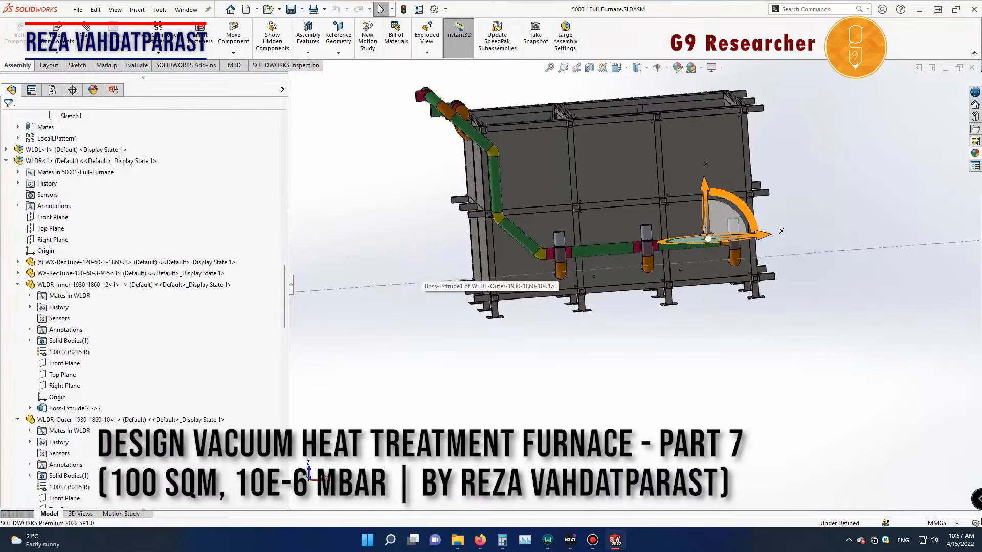
Step: Show the hidden PMB-Full subassembly in the 50001-Full-Furnace assembly
scroll(153, 307, down, 10)
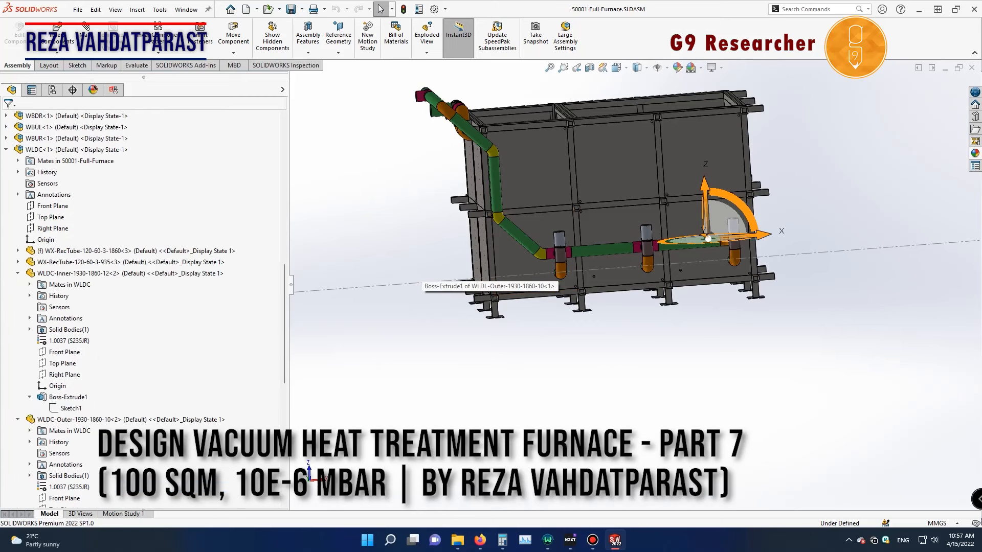
click(6, 229)
scroll(102, 307, down, 3)
click(48, 319)
click(85, 285)
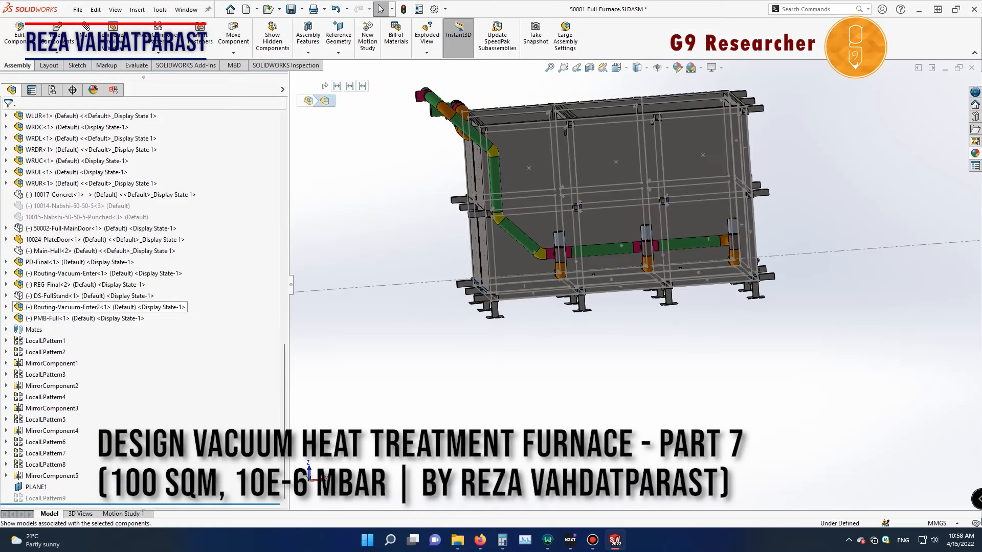
Step: Examine how the bottom pipe elbows sit around the square tube support and base plate under the furnace
middle_drag(640, 240, 577, 209)
scroll(655, 261, down, 10)
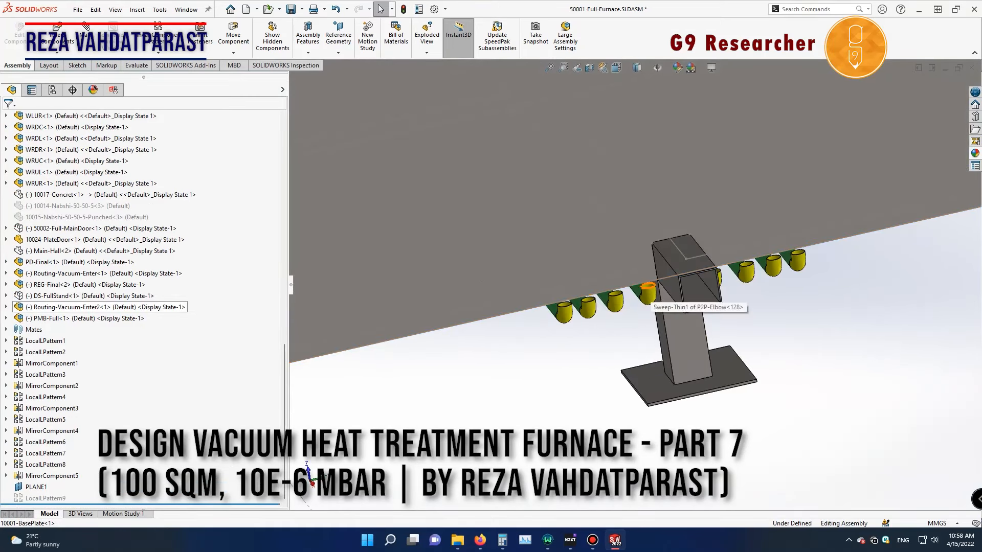
scroll(654, 256, up, 3)
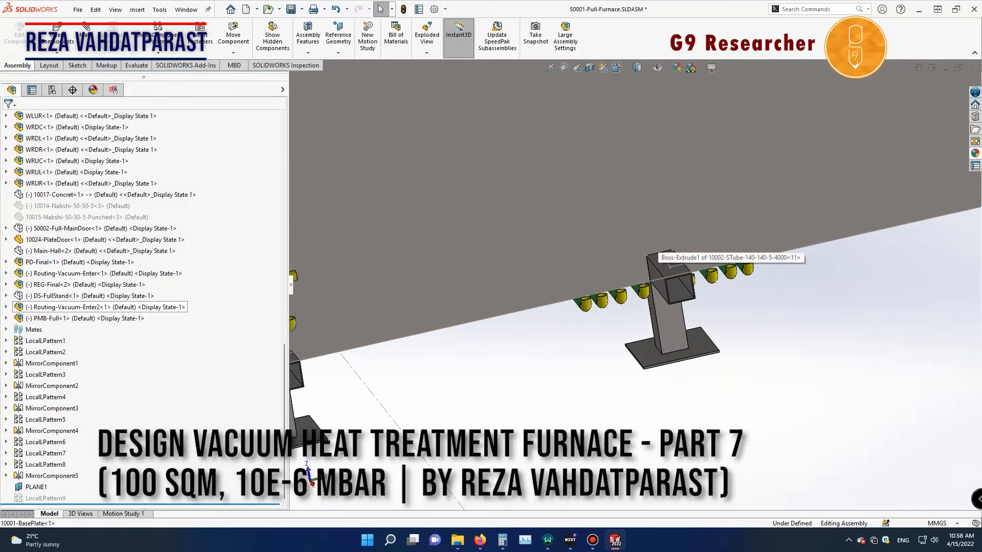
scroll(665, 258, down, 3)
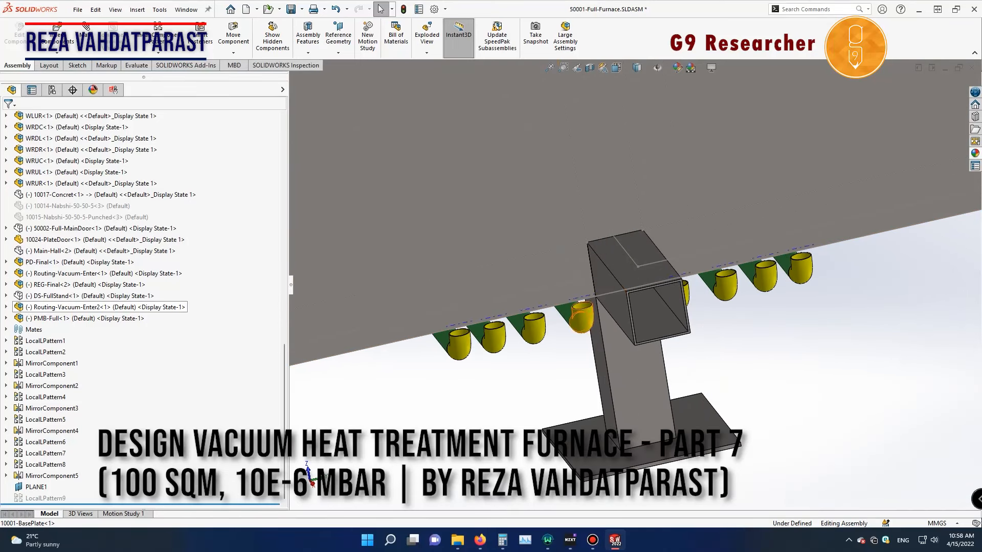
scroll(568, 326, down, 3)
middle_drag(595, 310, 613, 279)
scroll(614, 274, up, 1)
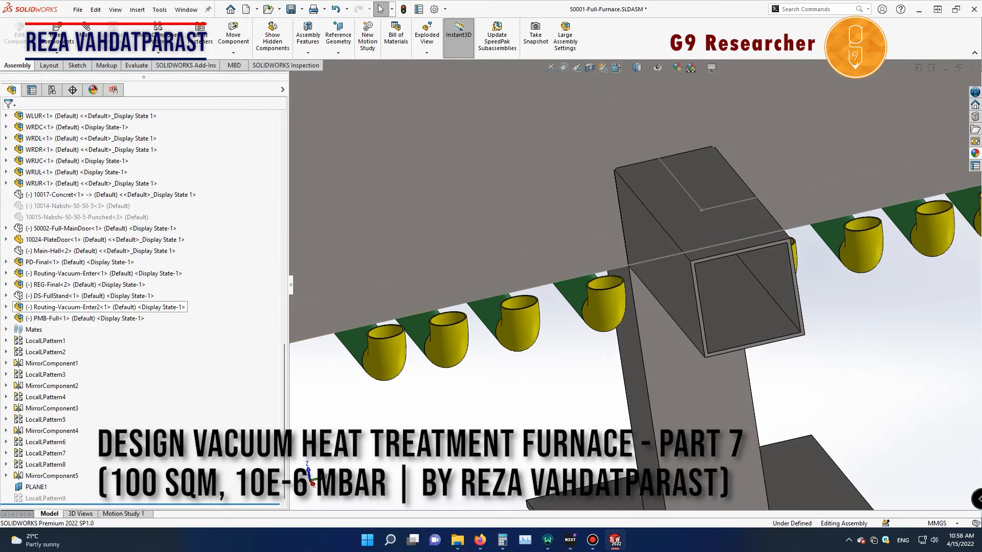
Step: Open the P2P-Pipe-X15-L6350 pipe from the assembly and save it as a new part named P2P-Pipe-X18-L200
click(359, 340)
click(385, 281)
click(302, 9)
click(311, 35)
click(434, 289)
click(452, 400)
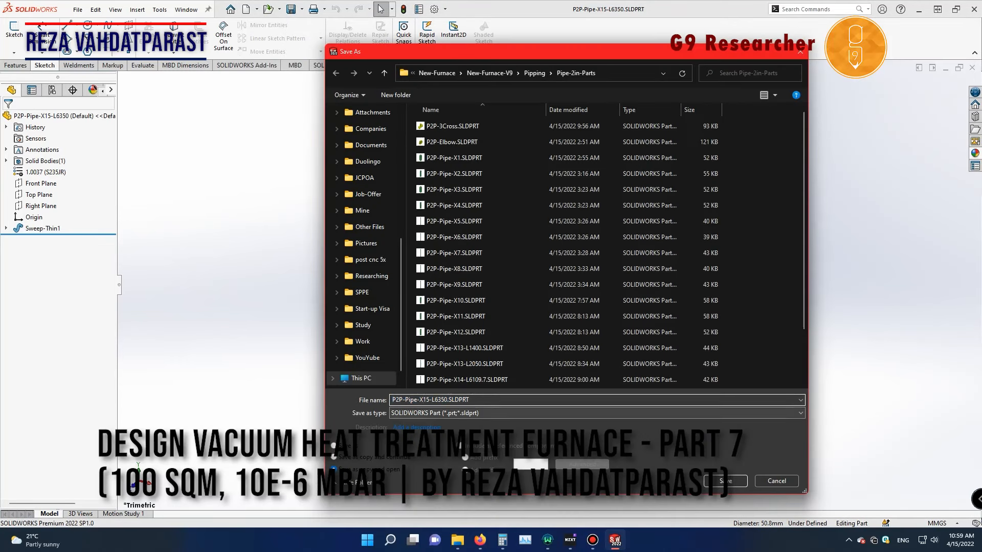
scroll(476, 301, down, 2)
key(BackSpace)
text(8)
drag(435, 400, 448, 400)
text(200)
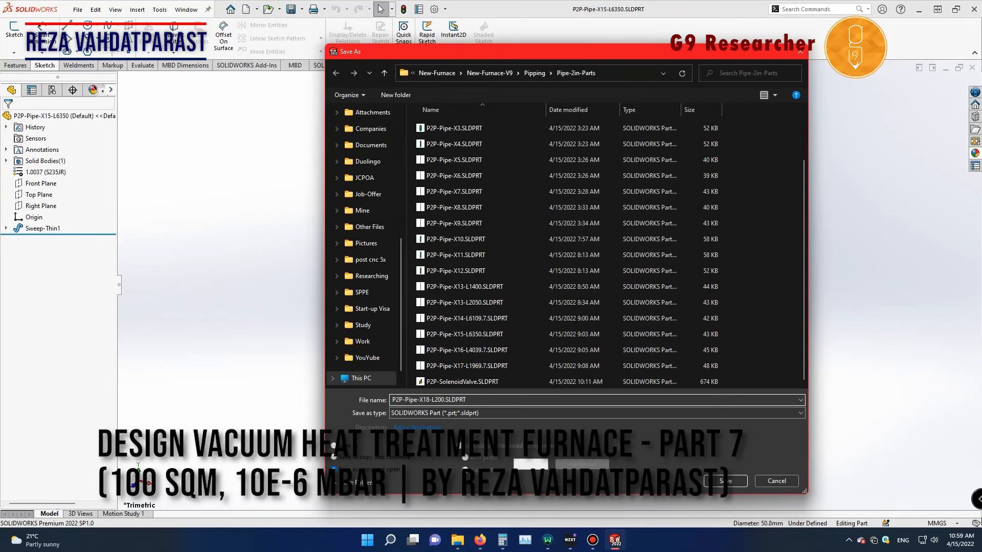
key(Return)
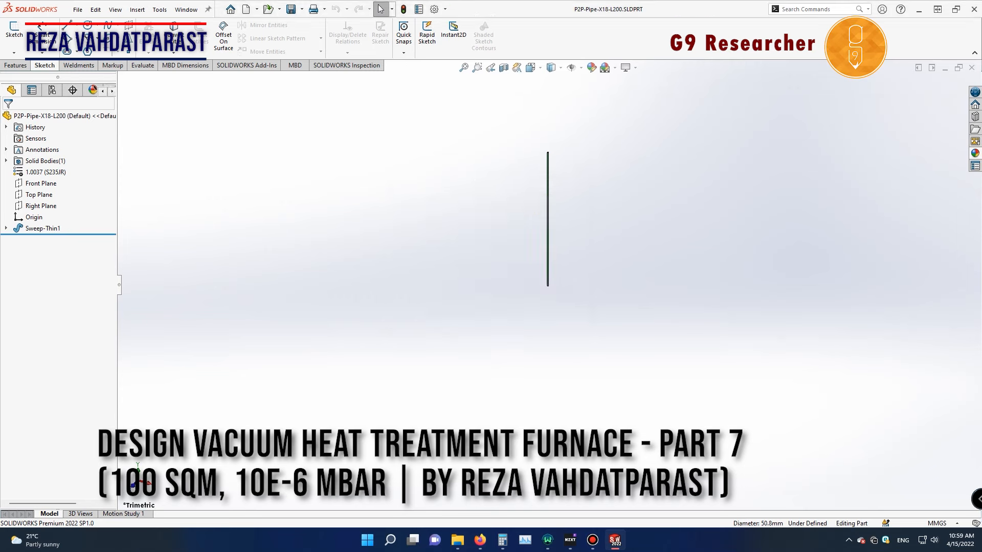
Step: Set the P2P-Pipe-X18-L200 pipe's length to 200 mm and save the part
key(Return)
scroll(550, 217, down, 15)
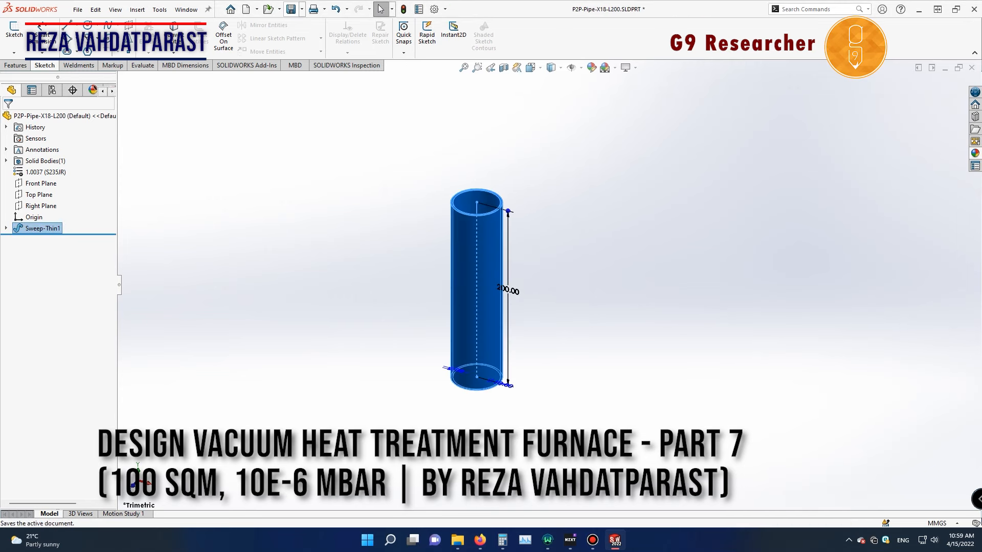
click(291, 10)
Step: Save the 200 mm pipe as a new part named P2P-Pipe-X19-L300
click(302, 10)
click(311, 36)
click(429, 400)
key(BackSpace)
text(9)
drag(435, 400, 444, 399)
text(500)
key(Return)
Step: Set the sweep length of P2P-Pipe-X19-L300 to 300 mm and save the part
double_click(43, 228)
click(509, 288)
text(300)
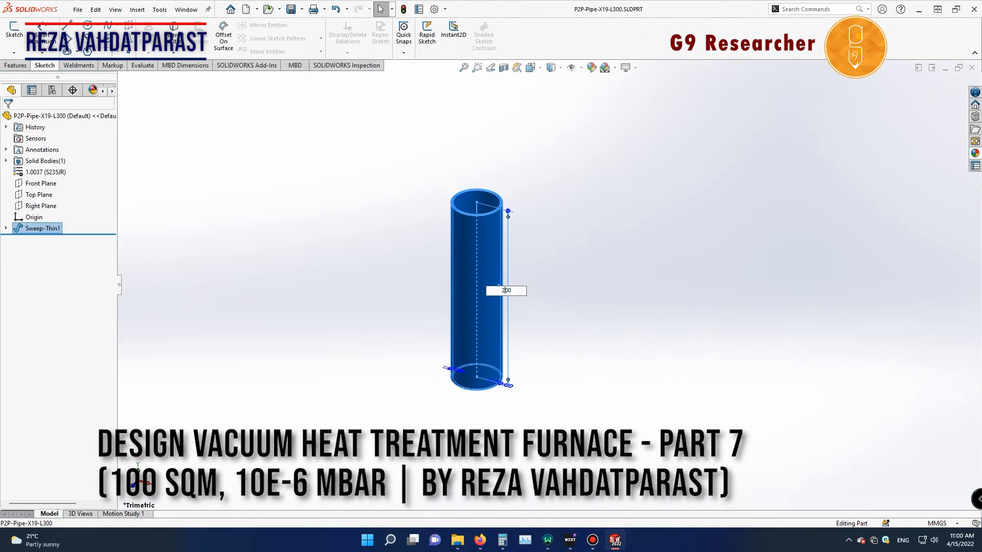
key(Return)
click(291, 9)
Step: Save the 300 mm pipe as a new part named P2P-Pipe-X20-L400
click(302, 9)
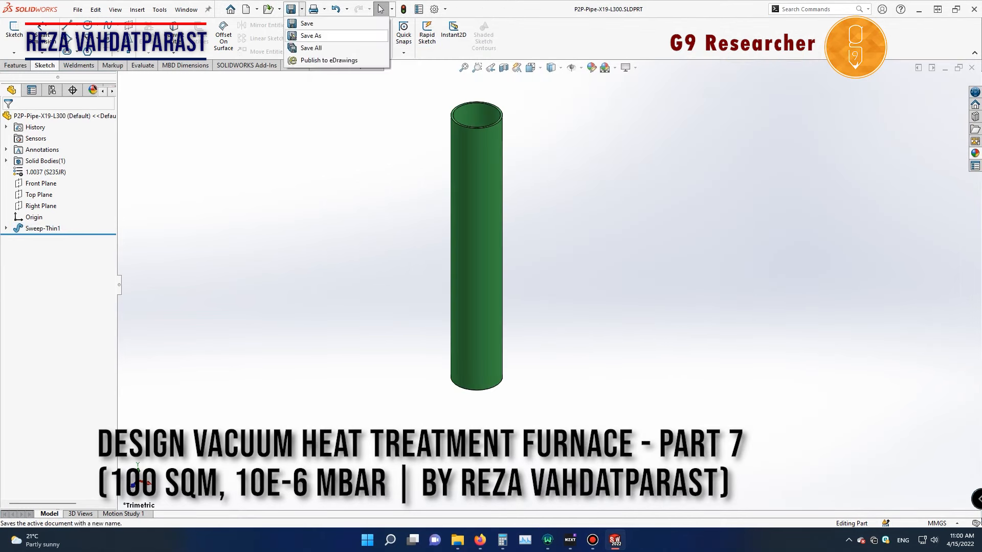
click(311, 35)
click(429, 400)
key(BackSpace)
key(BackSpace)
text(20)
drag(435, 399, 445, 400)
text(400)
key(Return)
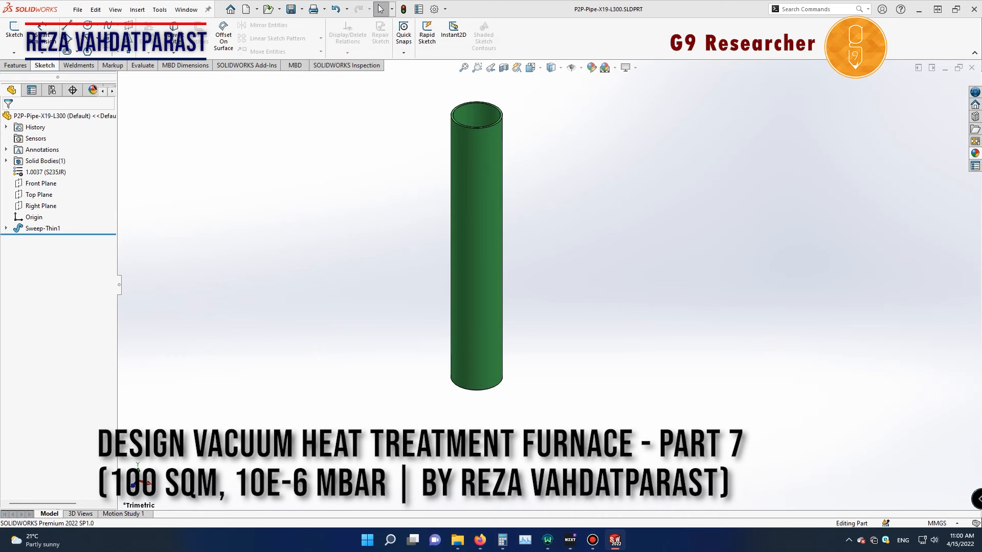
Step: Set the sweep length of P2P-Pipe-X20-L400 to 400 mm and save the part
double_click(43, 229)
click(505, 241)
text(400)
key(Return)
click(291, 9)
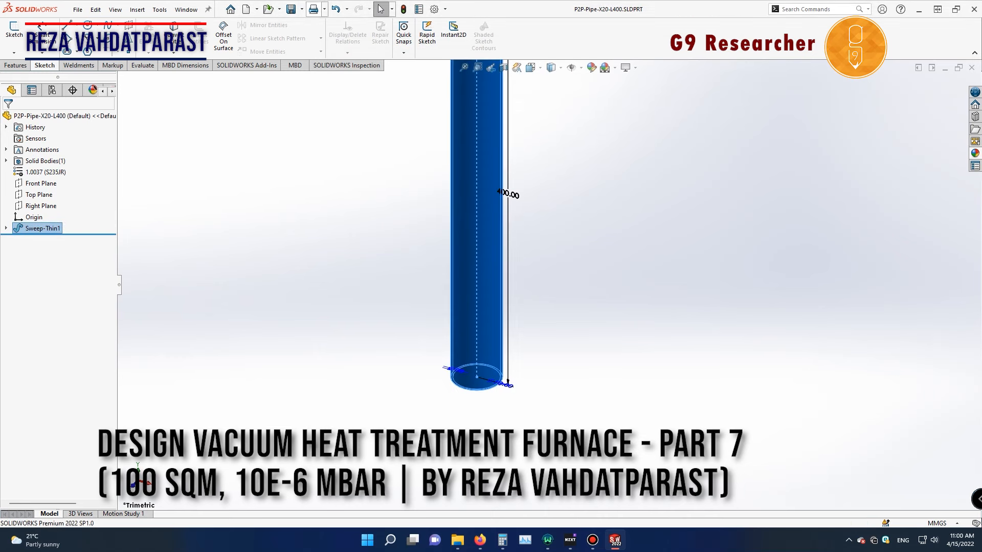
Step: Save the 400 mm pipe as a new part named P2P-Pipe-X21-L500
click(302, 9)
click(311, 36)
text(1)
drag(428, 400, 445, 400)
text(500)
key(Return)
Step: Set the sweep length of P2P-Pipe-X21-L500 to 500 mm and save the part
double_click(43, 228)
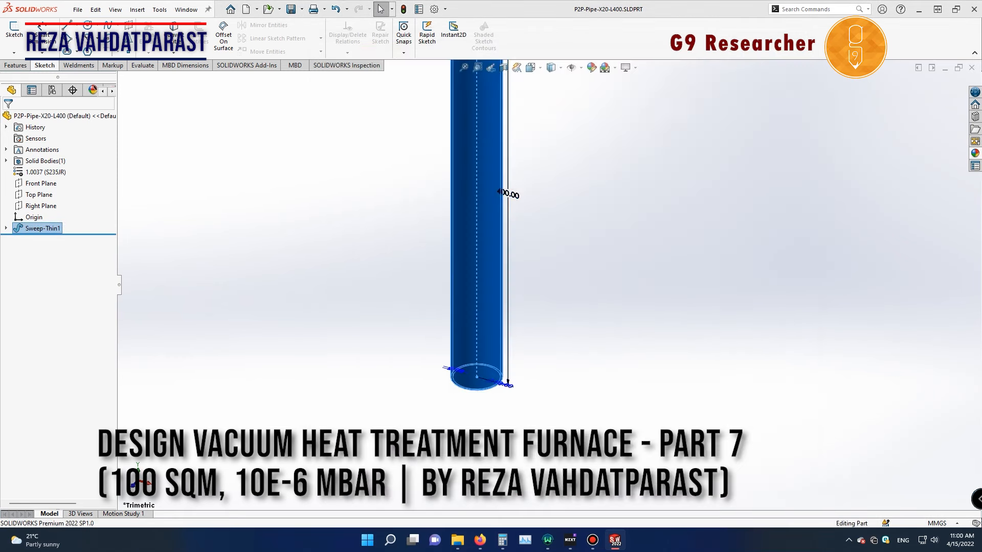
click(508, 193)
text(500)
click(291, 10)
scroll(552, 277, up, 7)
Step: Return to the PMB-Full assembly at the elbow ends of the bottom pipe runs
click(615, 540)
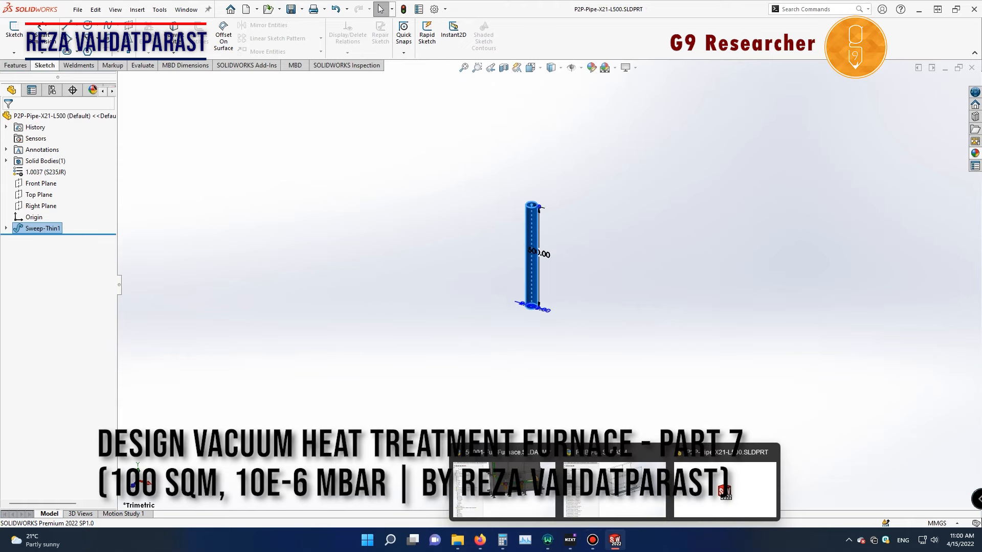
click(491, 476)
middle_drag(516, 245, 519, 324)
scroll(647, 264, down, 3)
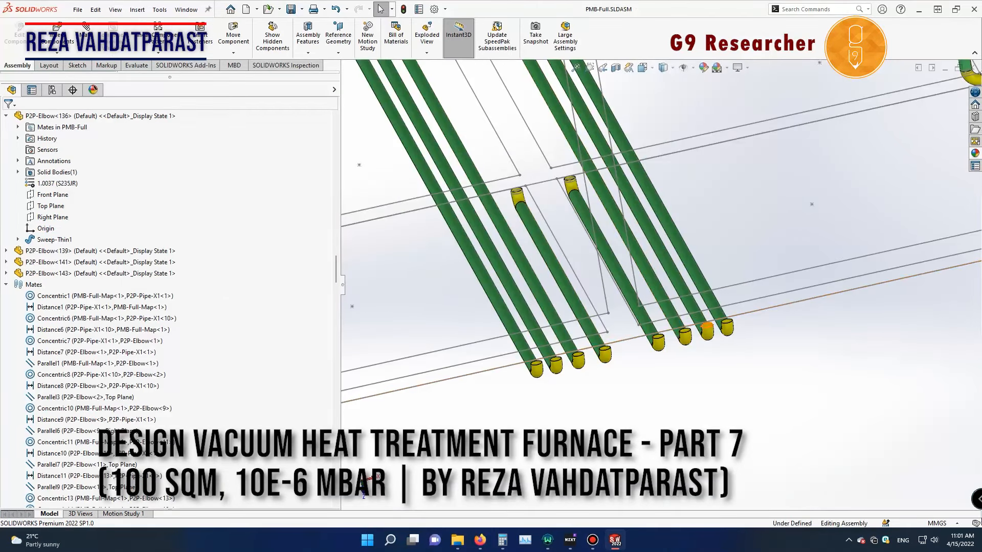